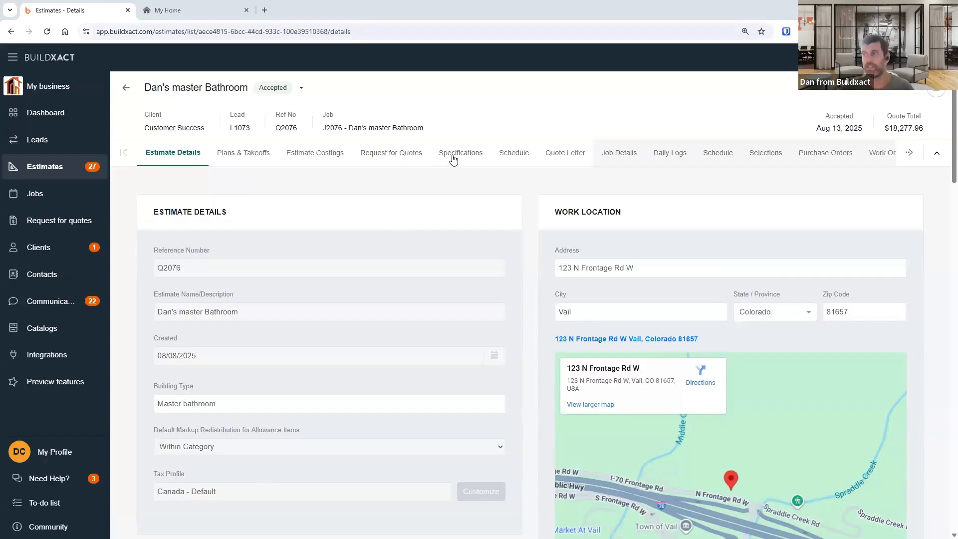
- Compare the estimate's read-only schedule with the job's schedule Gantt chart for Dan's master Bathroom
{"action": "left_click", "coordinate": [532, 162]}
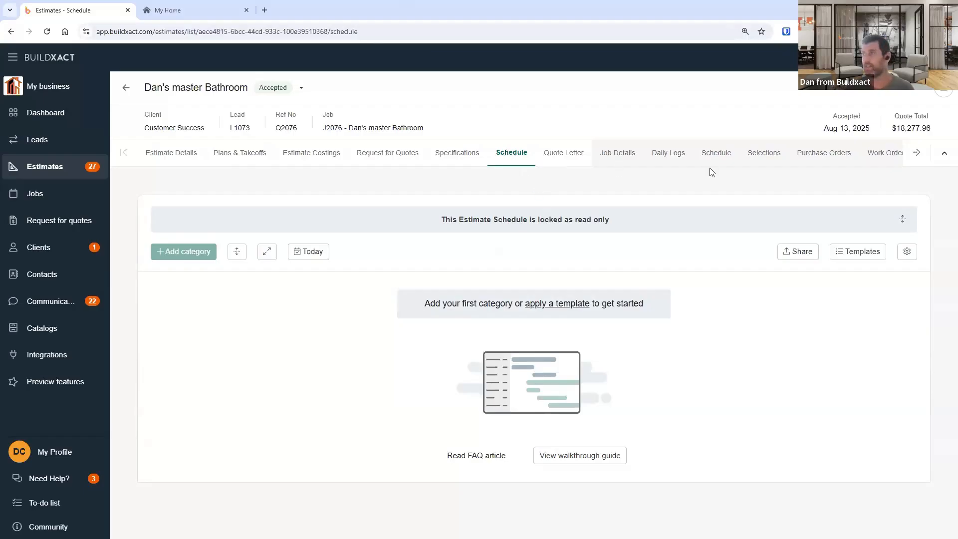
{"action": "left_click_drag", "start_coordinate": [585, 155], "coordinate": [144, 158]}
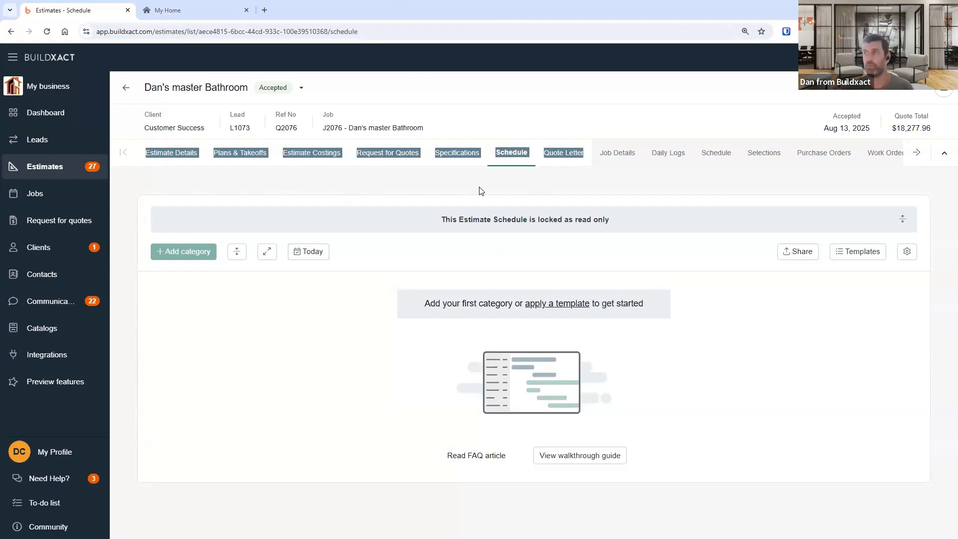
{"action": "double_click", "coordinate": [703, 154]}
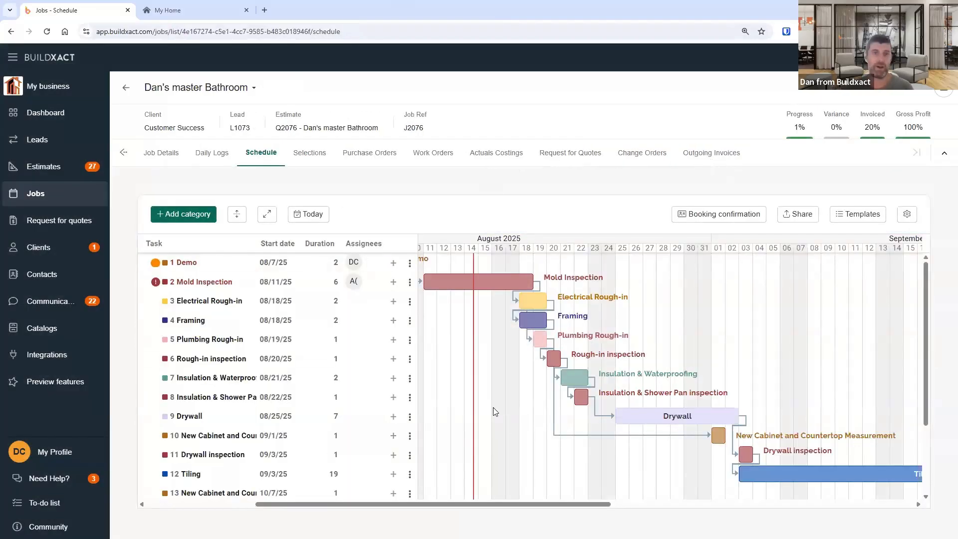
{"action": "left_click", "coordinate": [124, 152]}
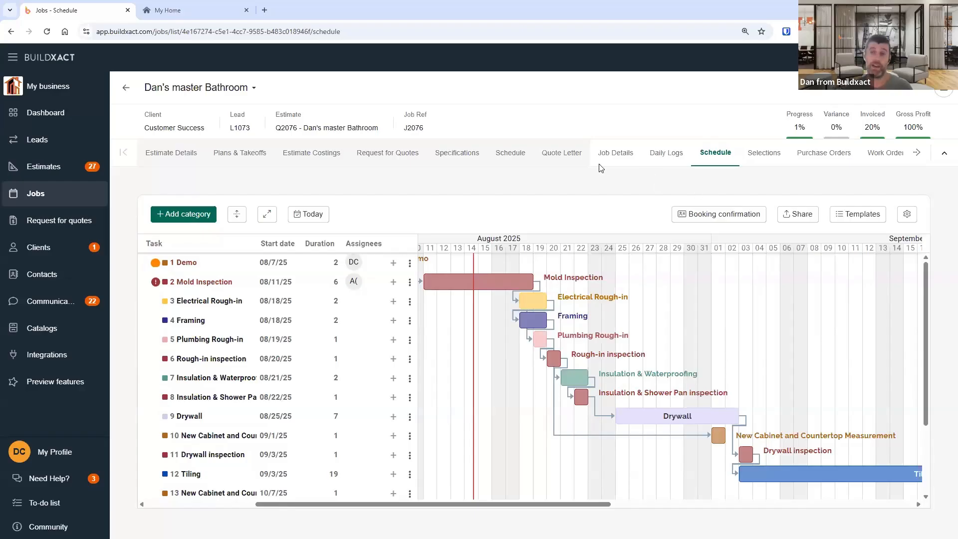
{"action": "left_click", "coordinate": [523, 157]}
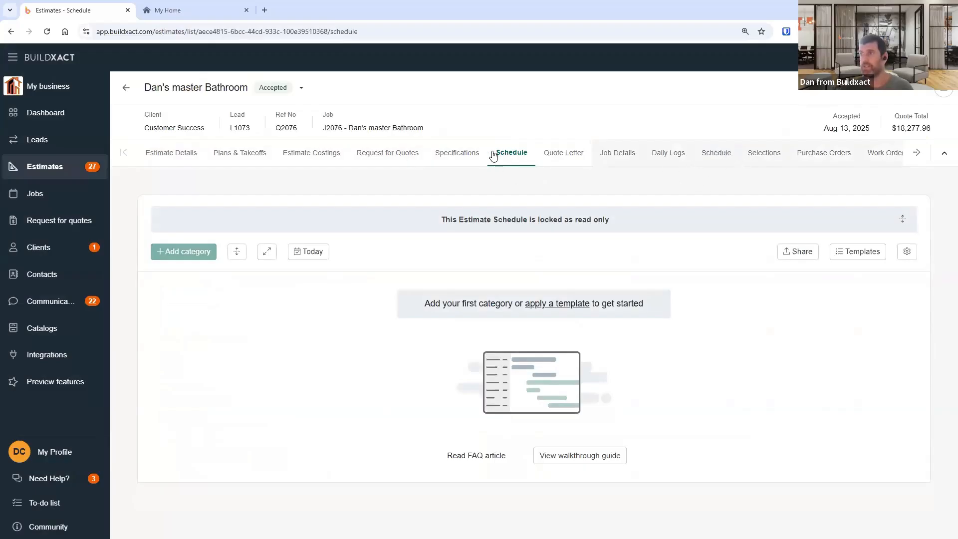
{"action": "double_click", "coordinate": [517, 159]}
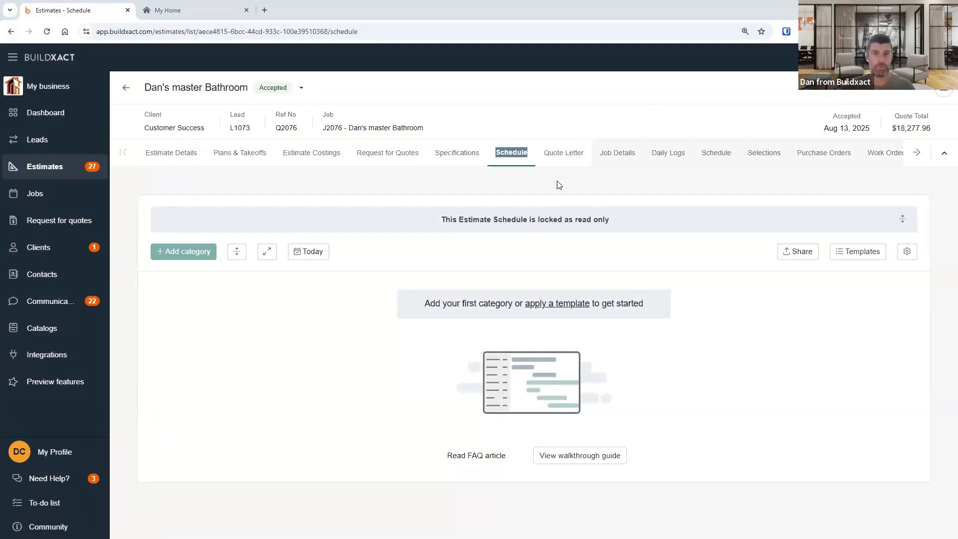
{"action": "left_click", "coordinate": [722, 155]}
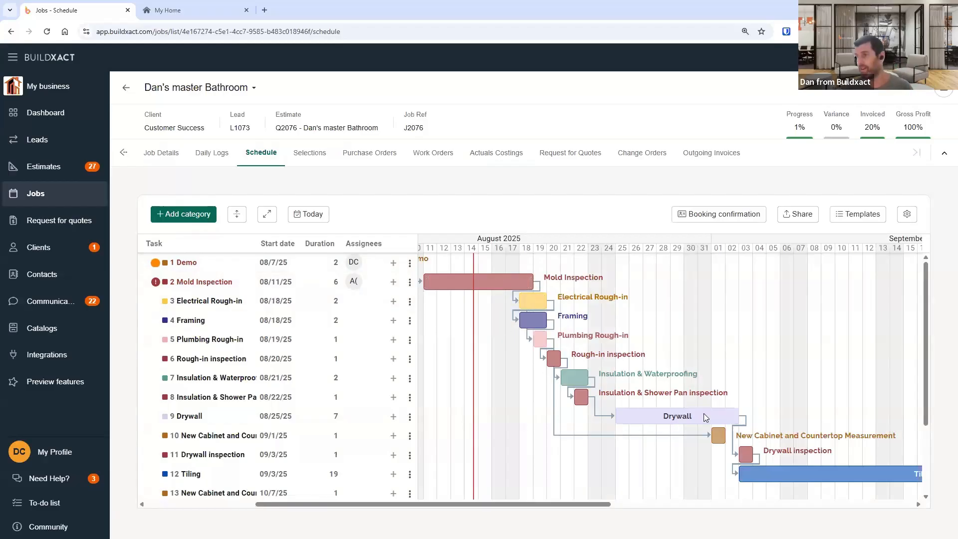
- Open the Mold Inspection category's edit popup and browse its colour choices without changing anything
{"action": "double_click", "coordinate": [492, 284]}
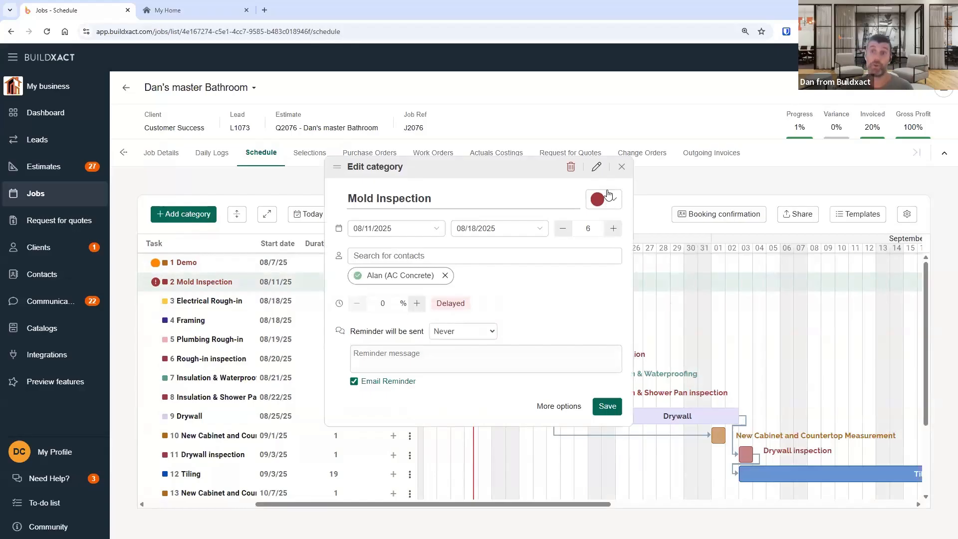
{"action": "left_click", "coordinate": [622, 167]}
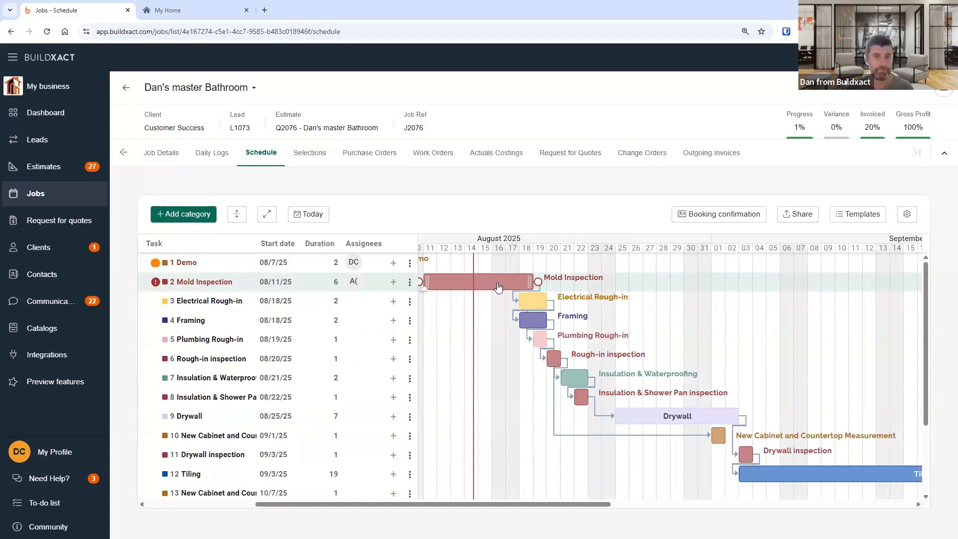
{"action": "left_click", "coordinate": [482, 291]}
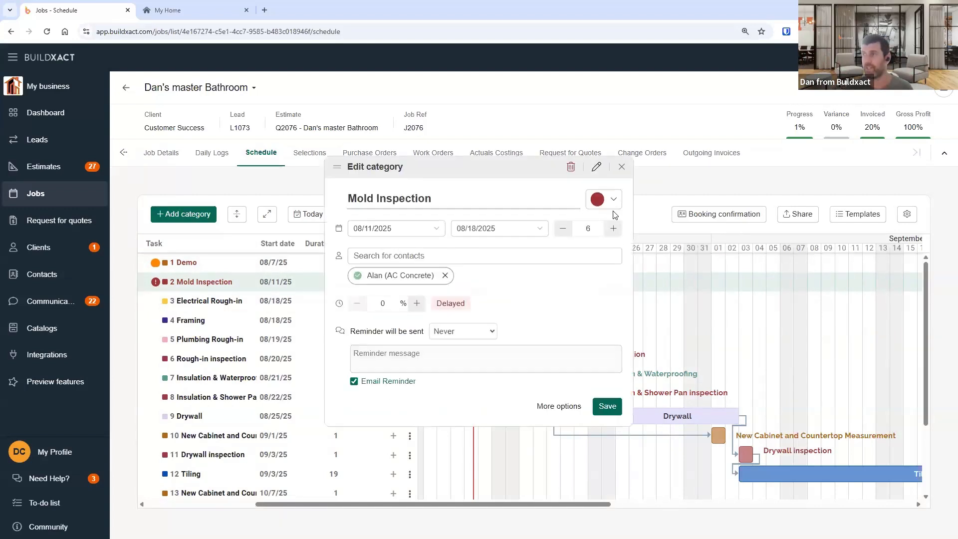
{"action": "left_click", "coordinate": [601, 205]}
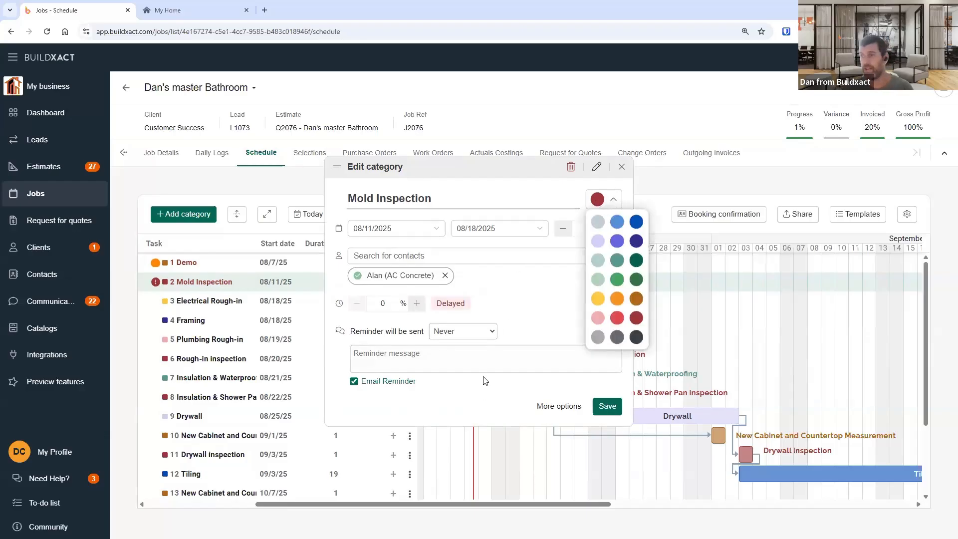
{"action": "left_click", "coordinate": [610, 201]}
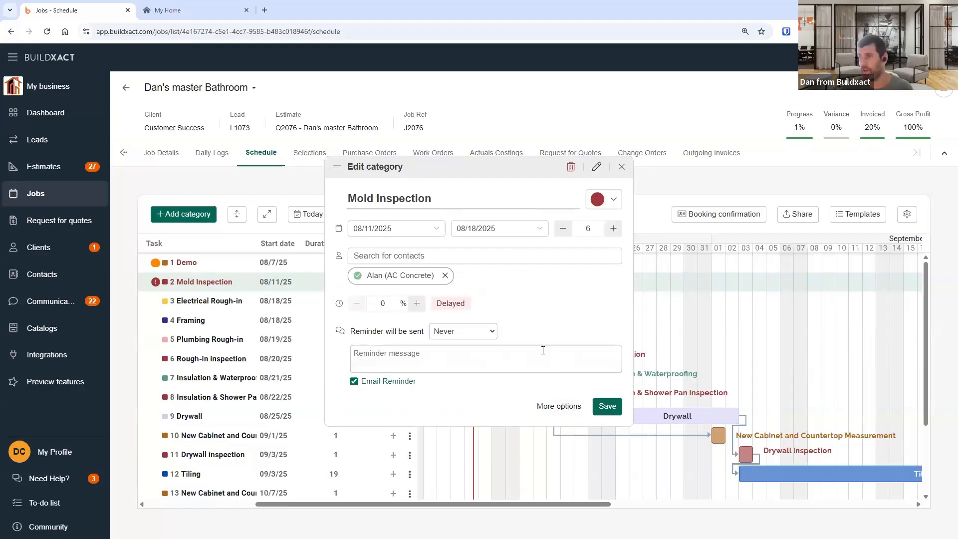
{"action": "left_click", "coordinate": [622, 171]}
- Reopen the Mold Inspection category editor and expand it to the full options panel
{"action": "left_click", "coordinate": [513, 283]}
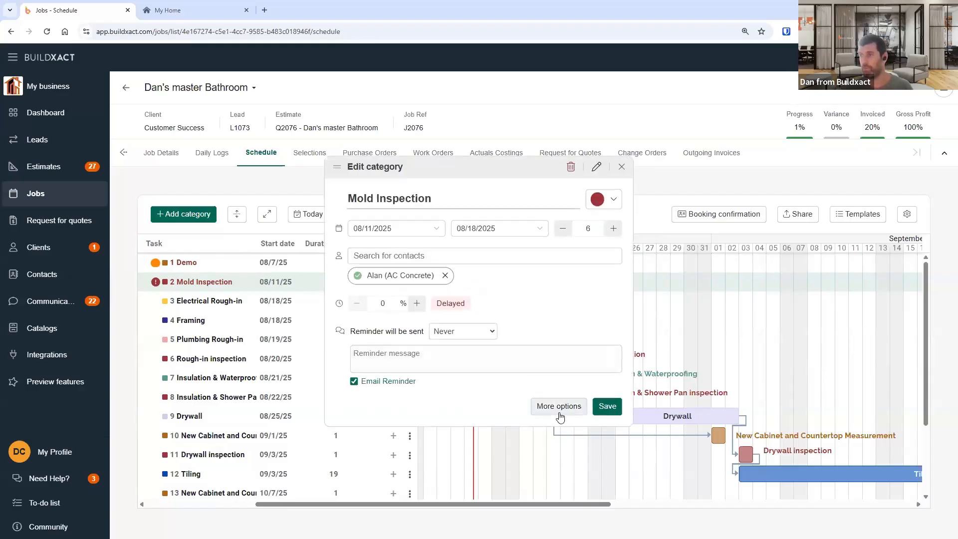
{"action": "left_click", "coordinate": [622, 167]}
{"action": "left_click", "coordinate": [514, 281]}
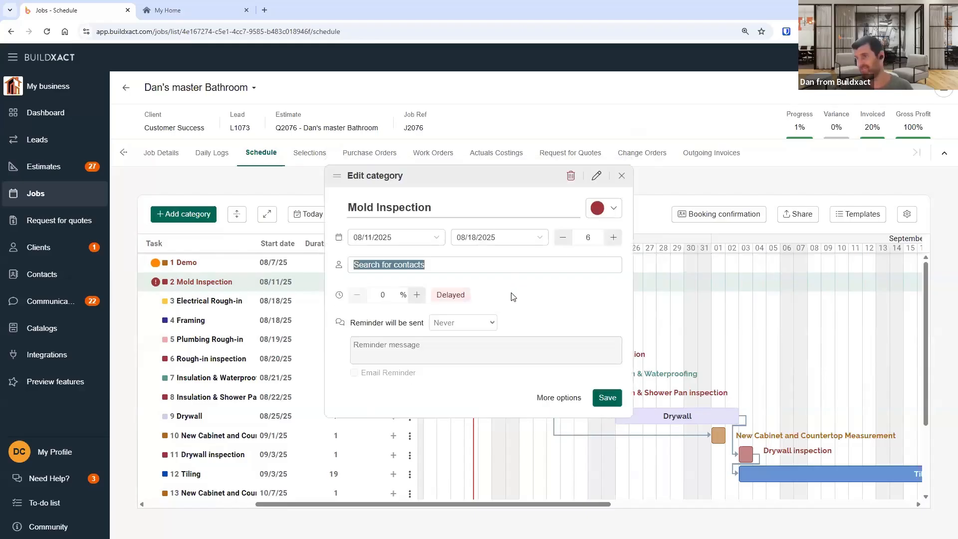
{"action": "left_click", "coordinate": [559, 398]}
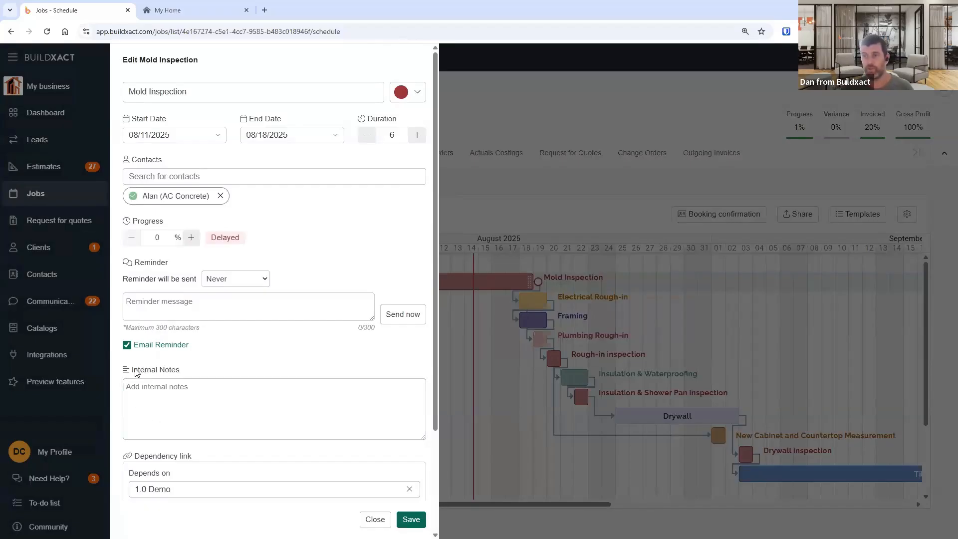
- Try setting the Mold Inspection reminder to 2 days before, closing the editor without saving
{"action": "left_click_drag", "start_coordinate": [123, 370], "coordinate": [193, 406]}
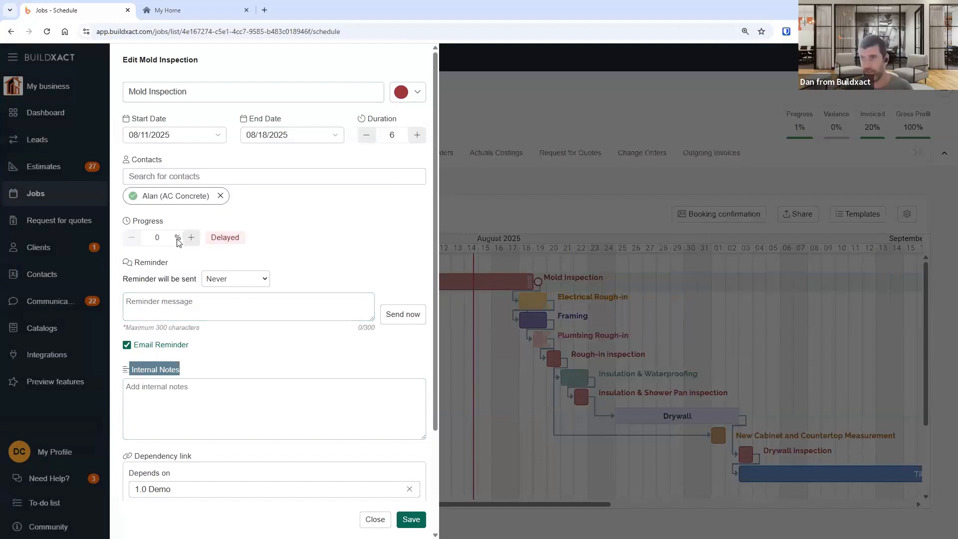
{"action": "left_click", "coordinate": [253, 280]}
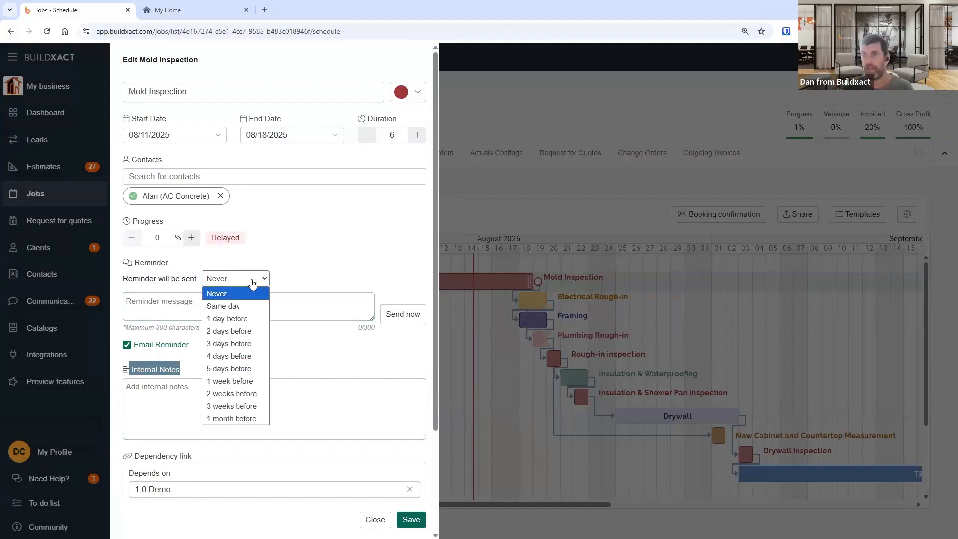
{"action": "left_click", "coordinate": [234, 332]}
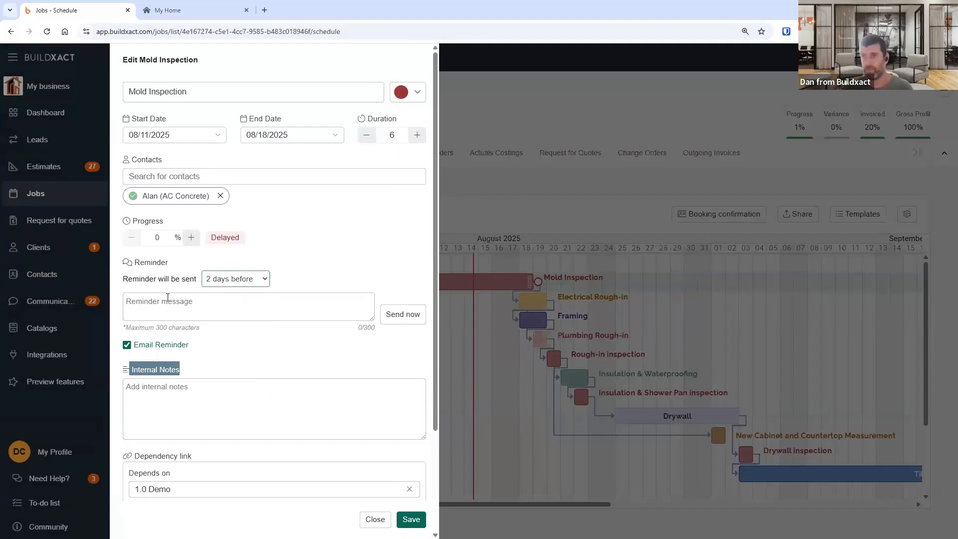
{"action": "left_click", "coordinate": [167, 299]}
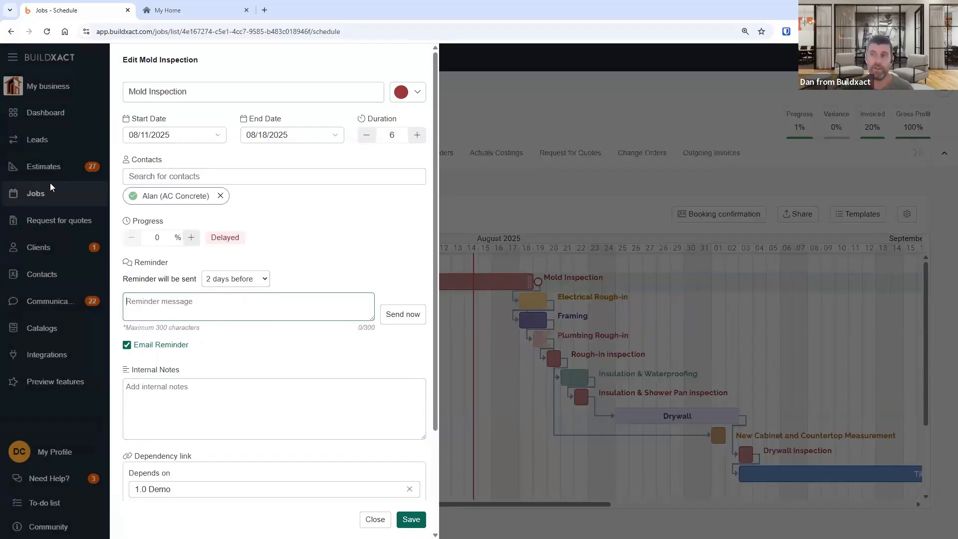
{"action": "left_click", "coordinate": [158, 388]}
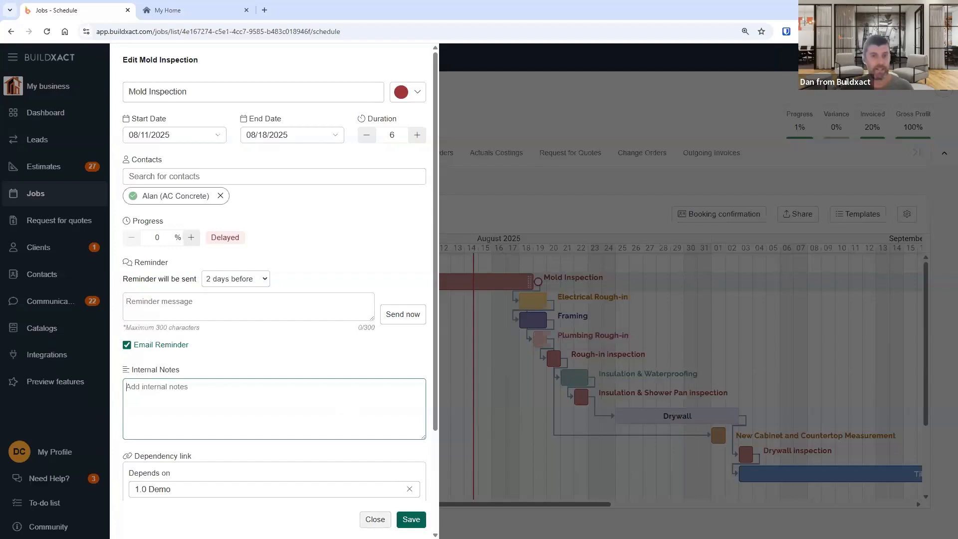
{"action": "left_click", "coordinate": [375, 520]}
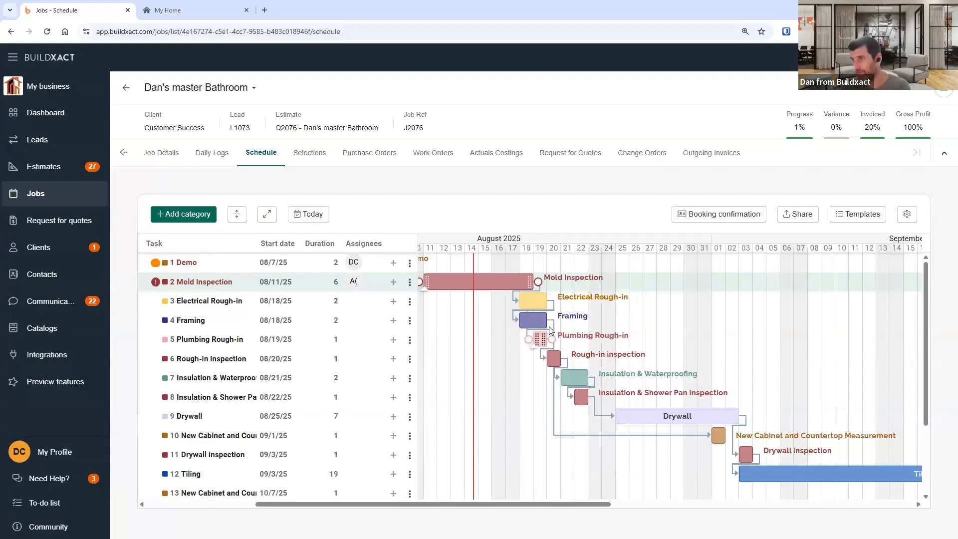
- Delete the dependency link attached to the Framing task in the Gantt chart
{"action": "left_click", "coordinate": [550, 333]}
{"action": "double_click", "coordinate": [550, 330]}
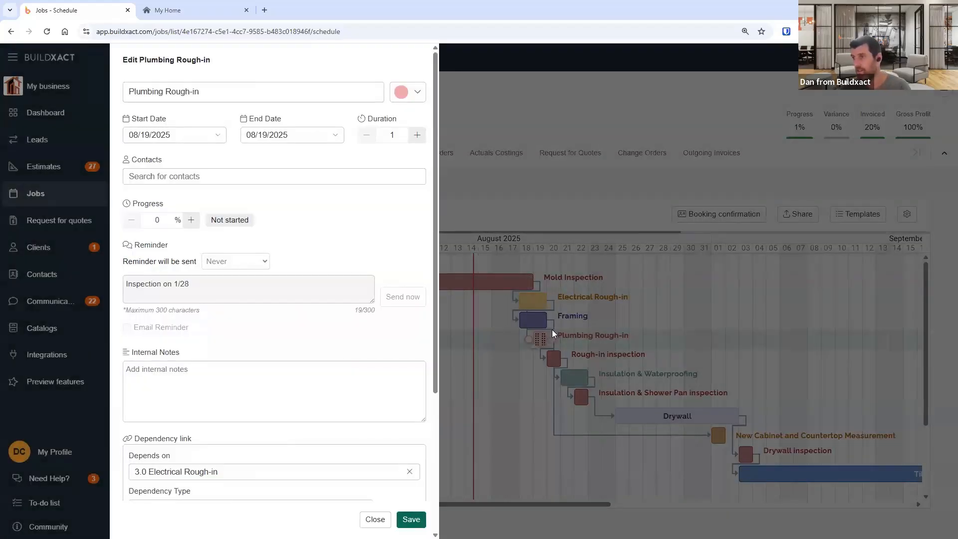
{"action": "left_click", "coordinate": [539, 323]}
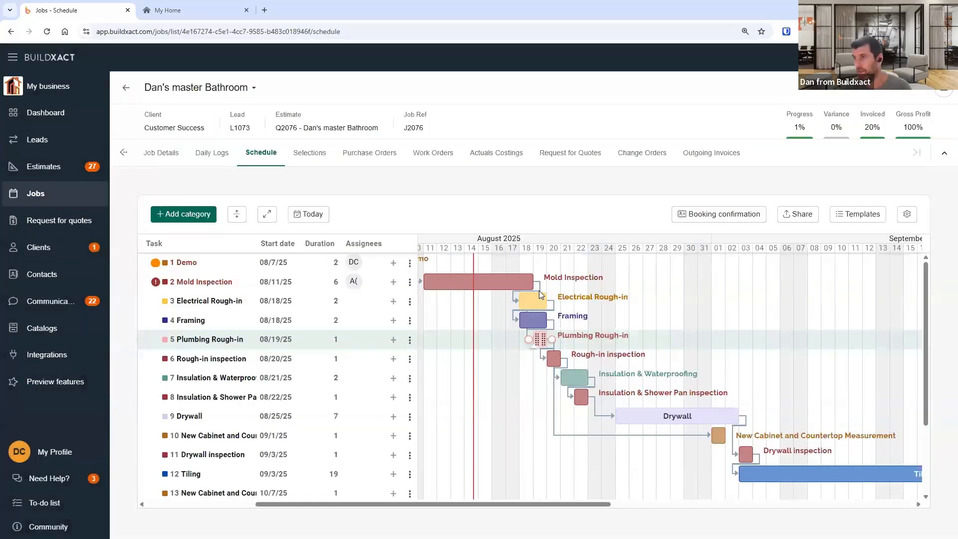
{"action": "double_click", "coordinate": [539, 291]}
{"action": "left_click", "coordinate": [569, 320]}
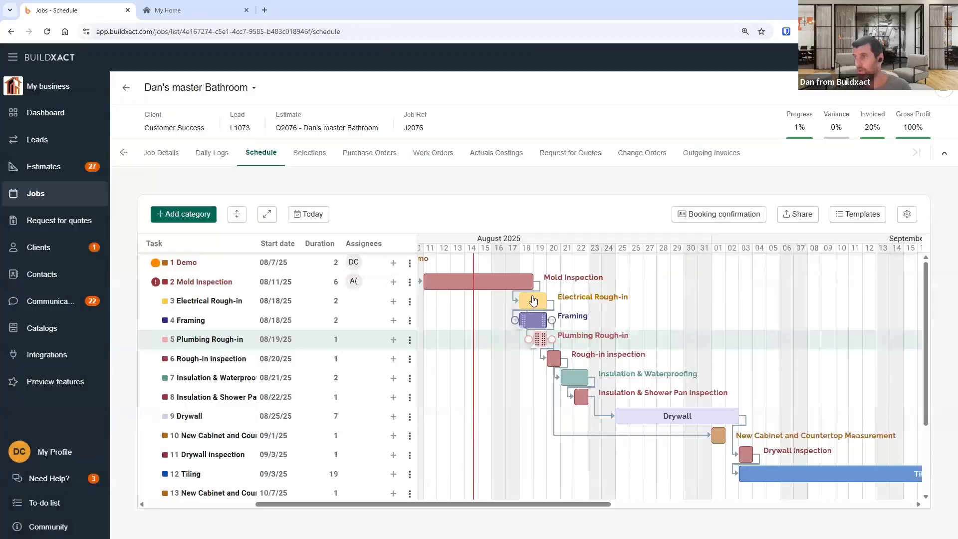
{"action": "left_click", "coordinate": [552, 315]}
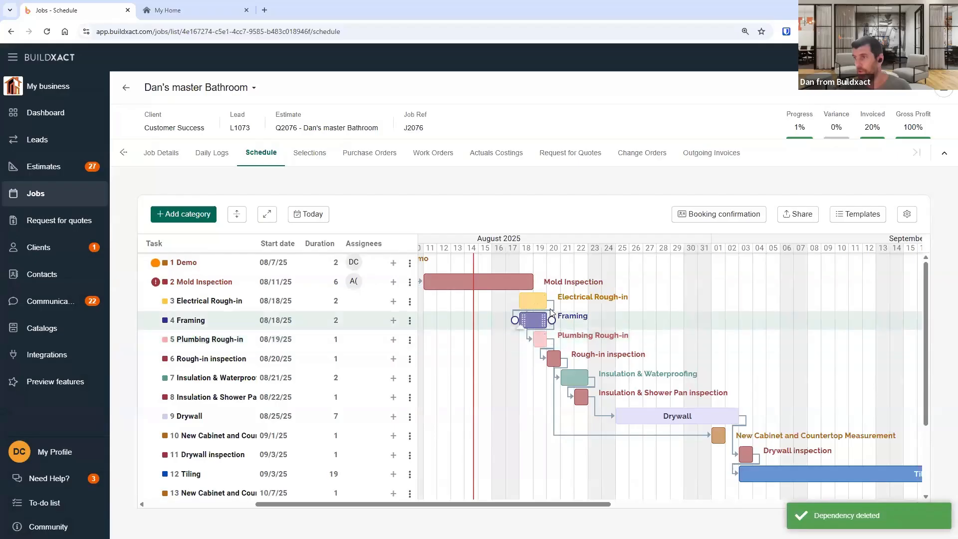
{"action": "double_click", "coordinate": [555, 307]}
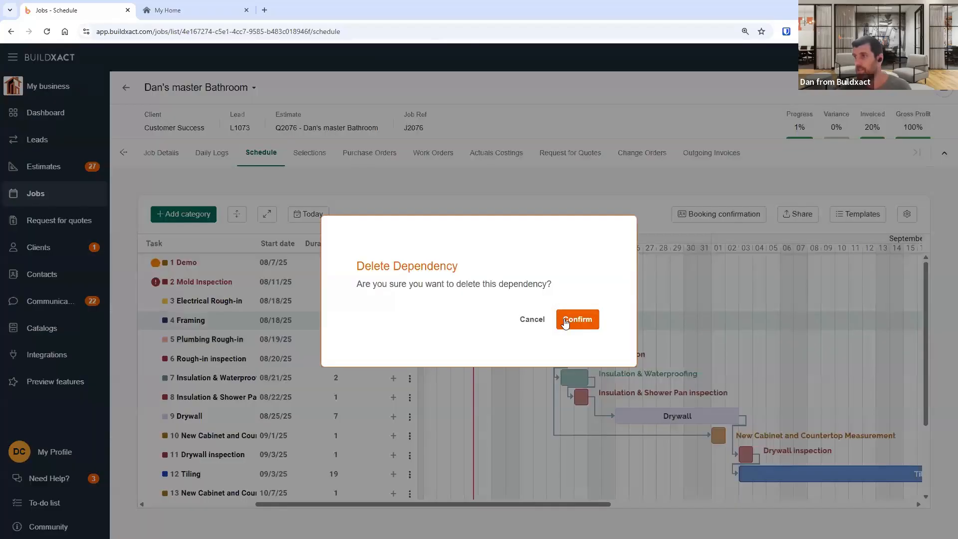
{"action": "left_click", "coordinate": [578, 316]}
- Lengthen the Mold Inspection bar to 11 days and move it to start on 08/15/25
{"action": "left_click_drag", "start_coordinate": [571, 504], "coordinate": [543, 505]}
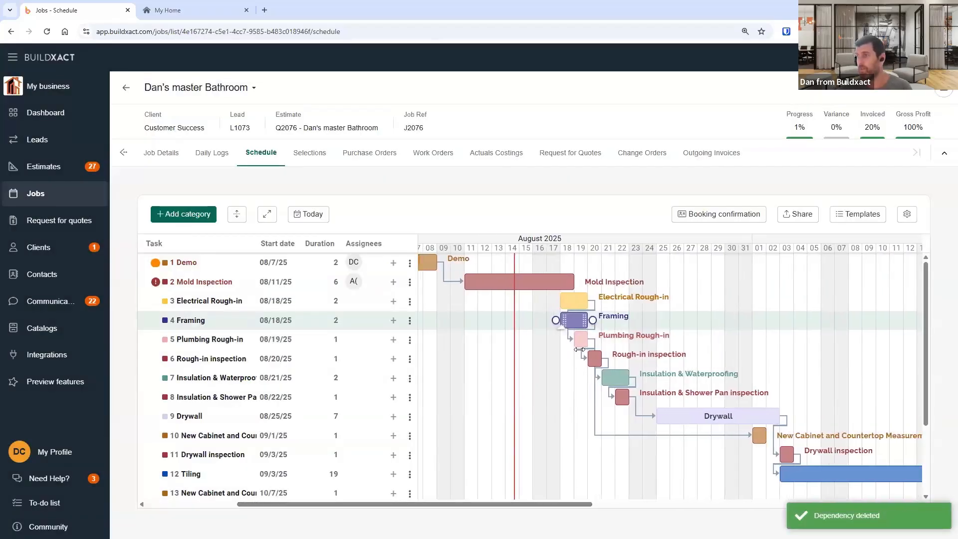
{"action": "mouse_move", "coordinate": [581, 287]}
{"action": "left_click_drag", "start_coordinate": [580, 287], "coordinate": [613, 283]}
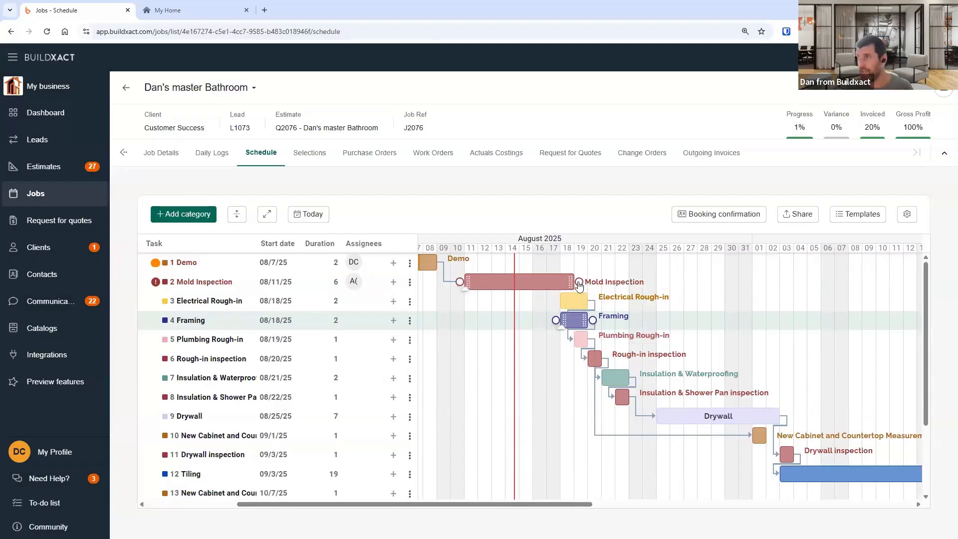
{"action": "left_click_drag", "start_coordinate": [581, 282], "coordinate": [628, 283]}
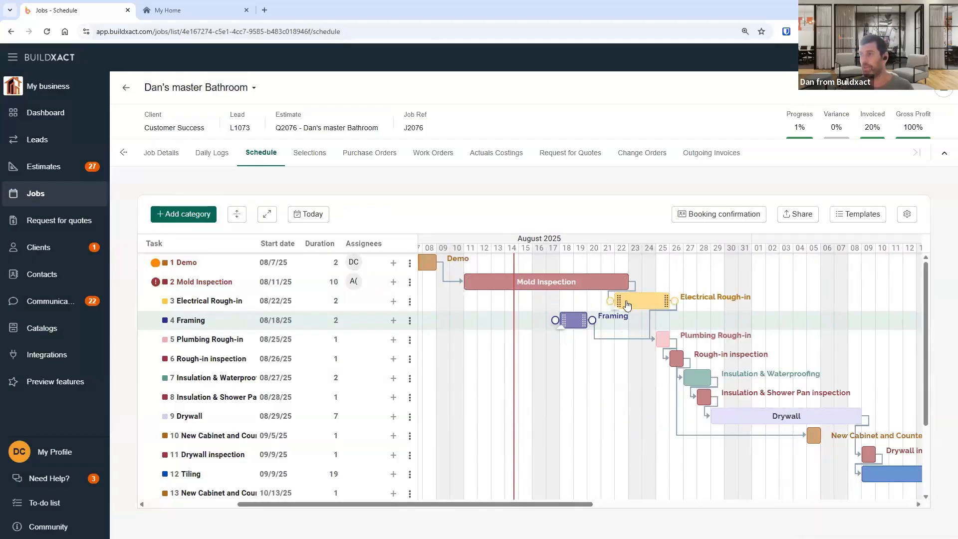
{"action": "left_click_drag", "start_coordinate": [624, 283], "coordinate": [670, 283]}
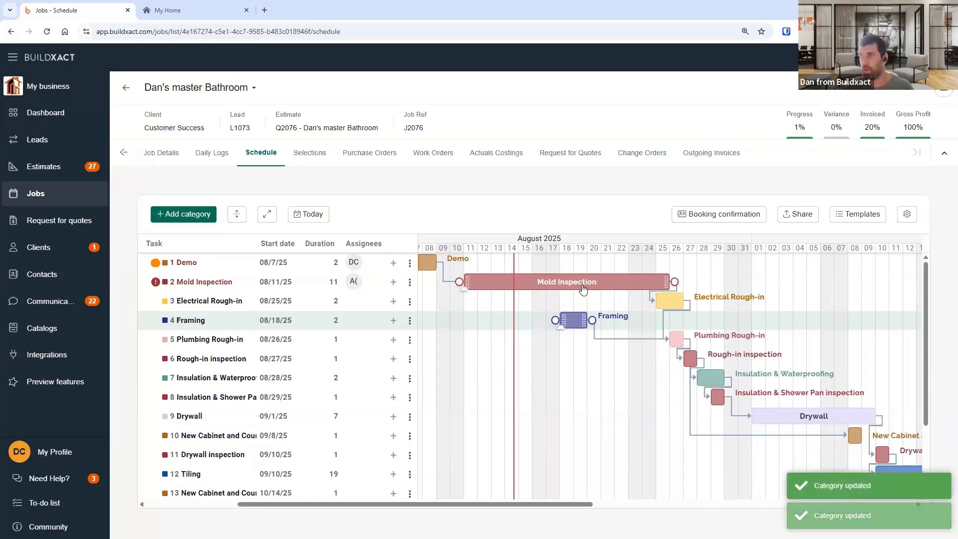
{"action": "left_click_drag", "start_coordinate": [574, 285], "coordinate": [631, 285]}
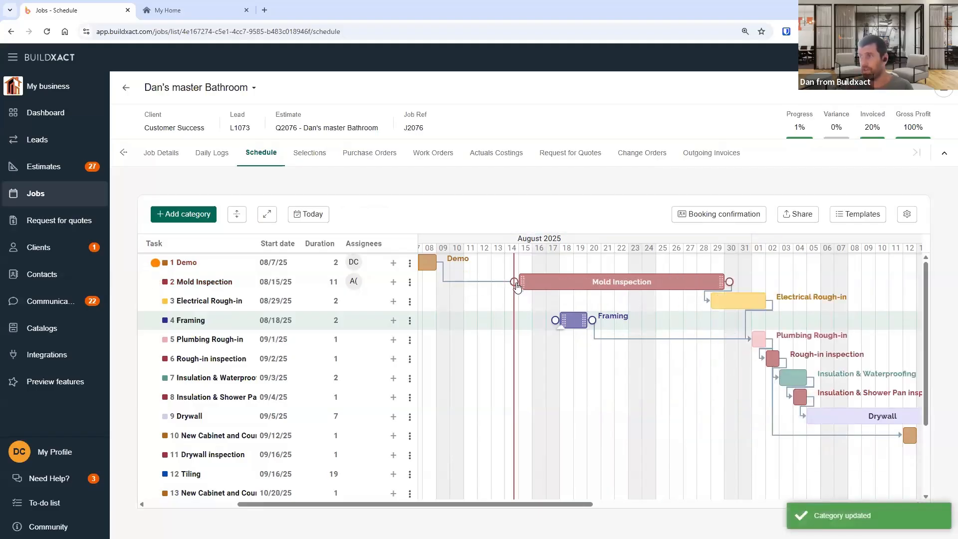
- Create a dependency from Mold Inspection's start to Framing and drag Framing to align with it
{"action": "mouse_move", "coordinate": [515, 282]}
{"action": "left_mouse_down"}
{"action": "mouse_move", "coordinate": [634, 357]}
{"action": "mouse_move", "coordinate": [748, 363]}
{"action": "mouse_move", "coordinate": [752, 384]}
{"action": "mouse_move", "coordinate": [729, 319]}
{"action": "mouse_move", "coordinate": [749, 304]}
{"action": "mouse_move", "coordinate": [759, 409]}
{"action": "mouse_move", "coordinate": [718, 385]}
{"action": "mouse_move", "coordinate": [449, 323]}
{"action": "mouse_move", "coordinate": [560, 323]}
{"action": "left_mouse_up"}
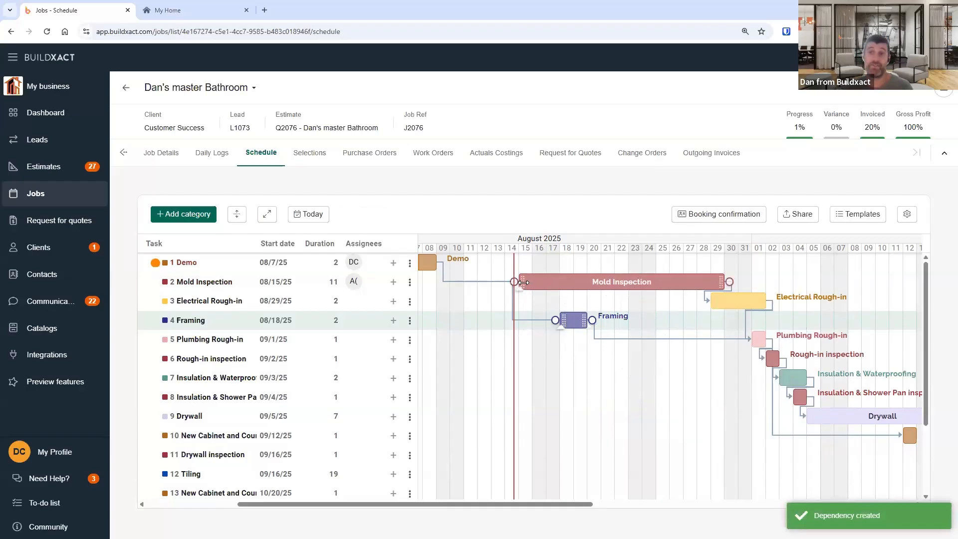
{"action": "left_click_drag", "start_coordinate": [575, 320], "coordinate": [530, 315]}
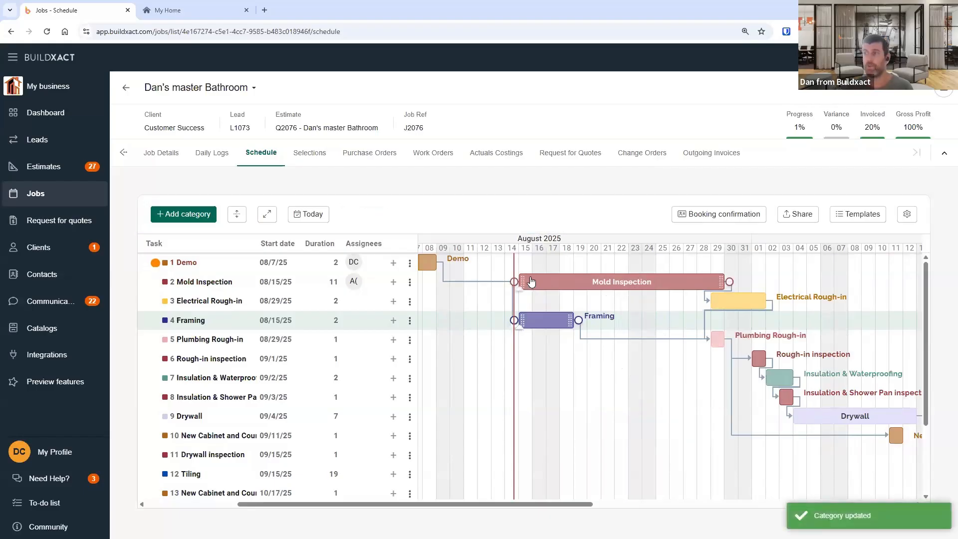
- Move Mold Inspection, together with its linked Framing task, to start on 08/22/25
{"action": "left_click_drag", "start_coordinate": [531, 282], "coordinate": [613, 282]}
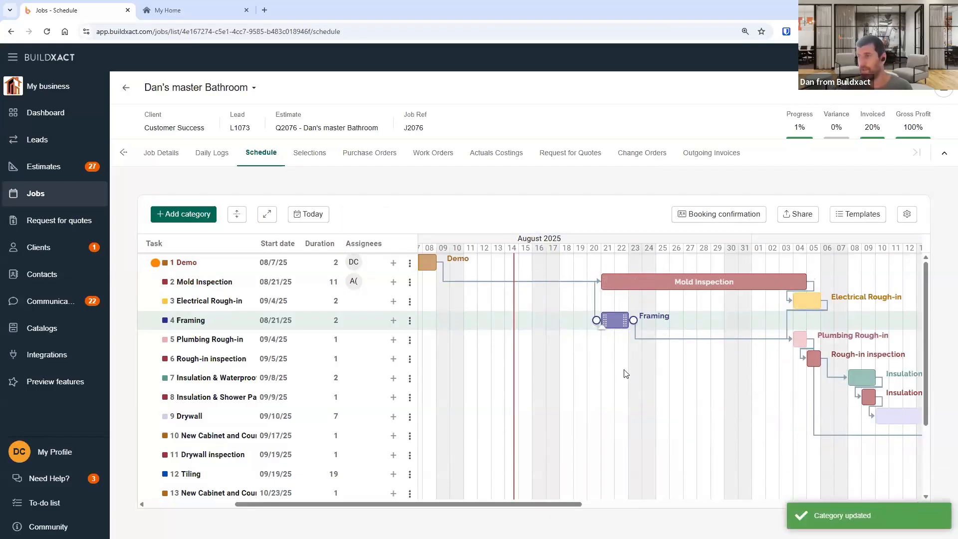
{"action": "left_click_drag", "start_coordinate": [605, 285], "coordinate": [617, 288]}
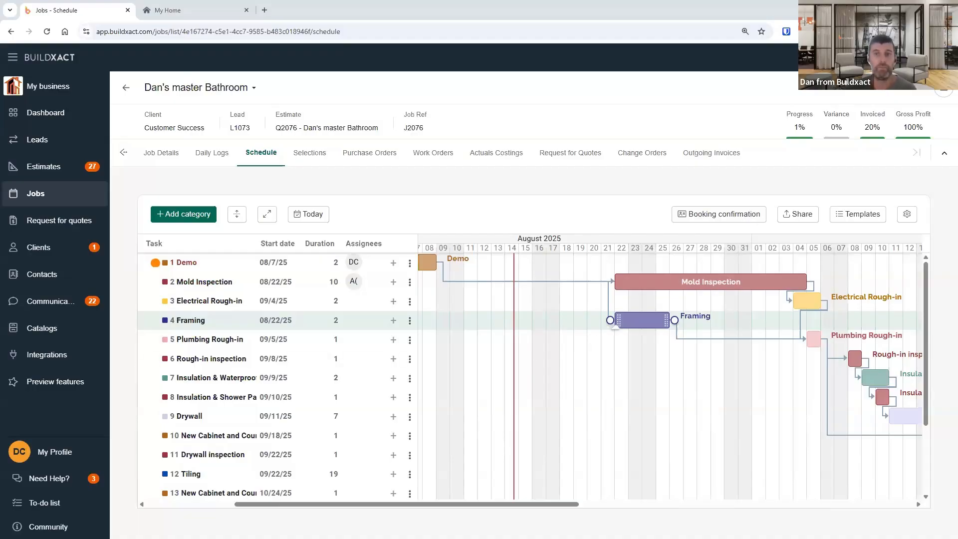
- Send booking confirmation emails to both assigned contacts from the job schedule
{"action": "left_click", "coordinate": [703, 219]}
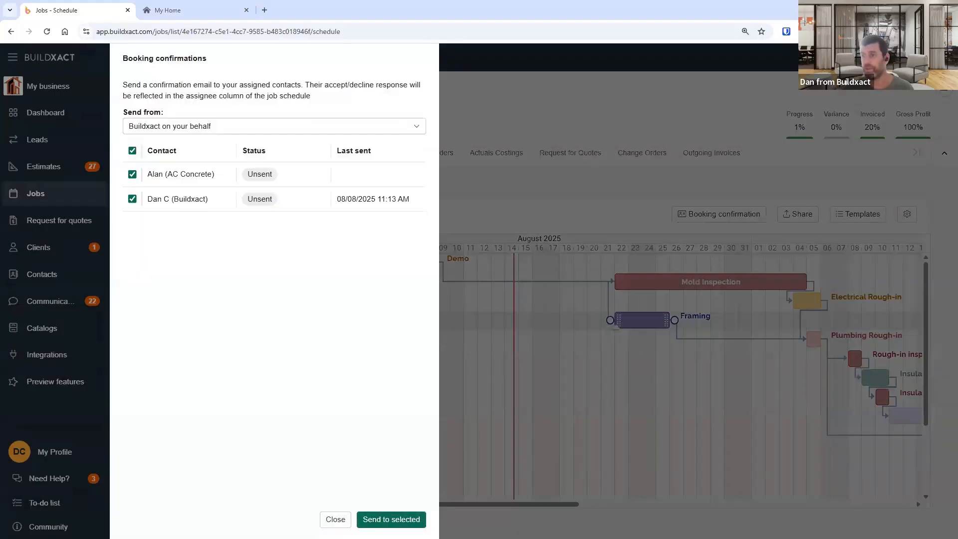
{"action": "left_click", "coordinate": [336, 520]}
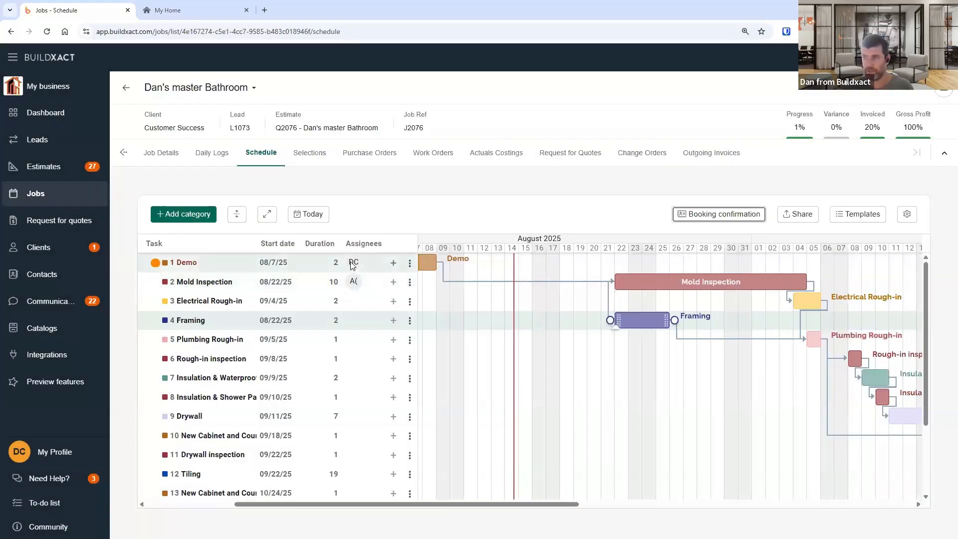
{"action": "left_click", "coordinate": [699, 215]}
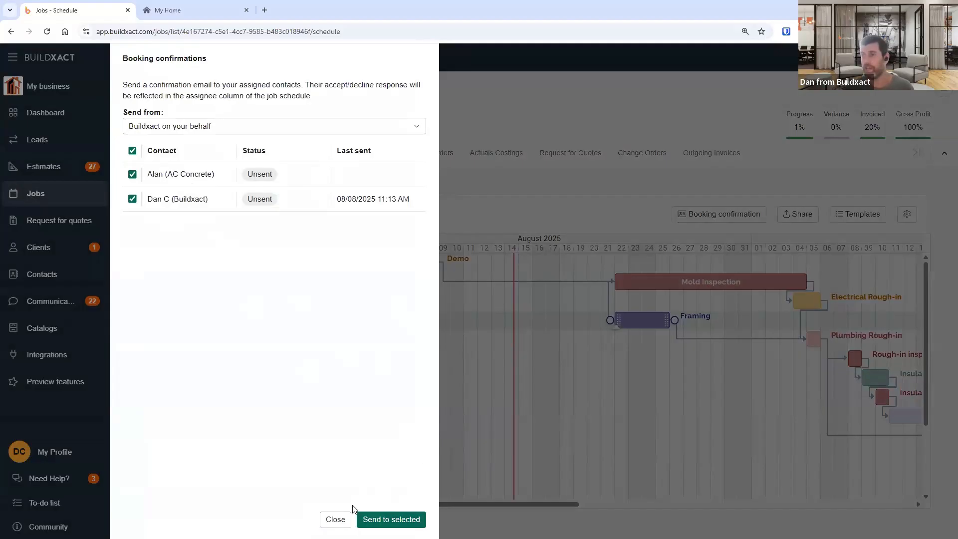
{"action": "left_click", "coordinate": [383, 519]}
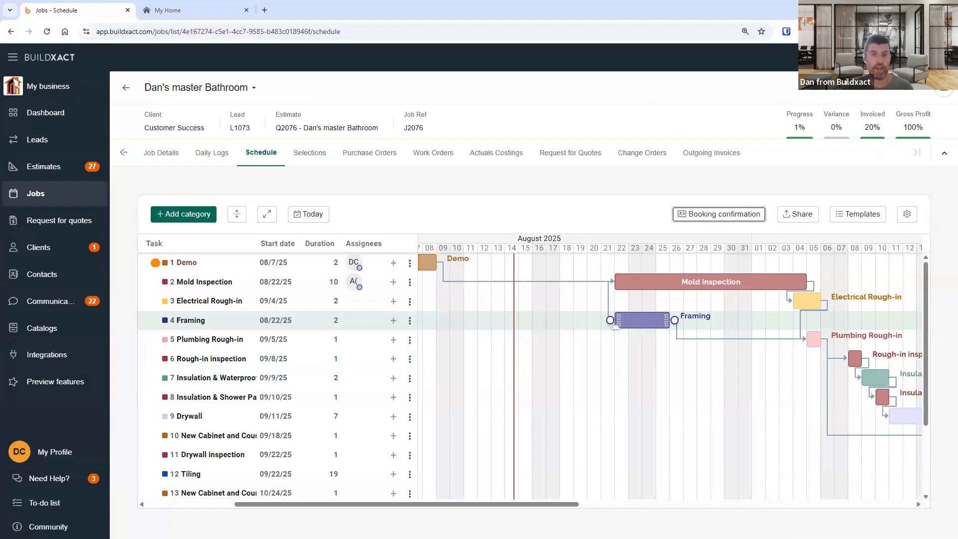
- Review the sent emails and email senders under Communications, then go back to the job schedule
{"action": "left_click", "coordinate": [944, 93]}
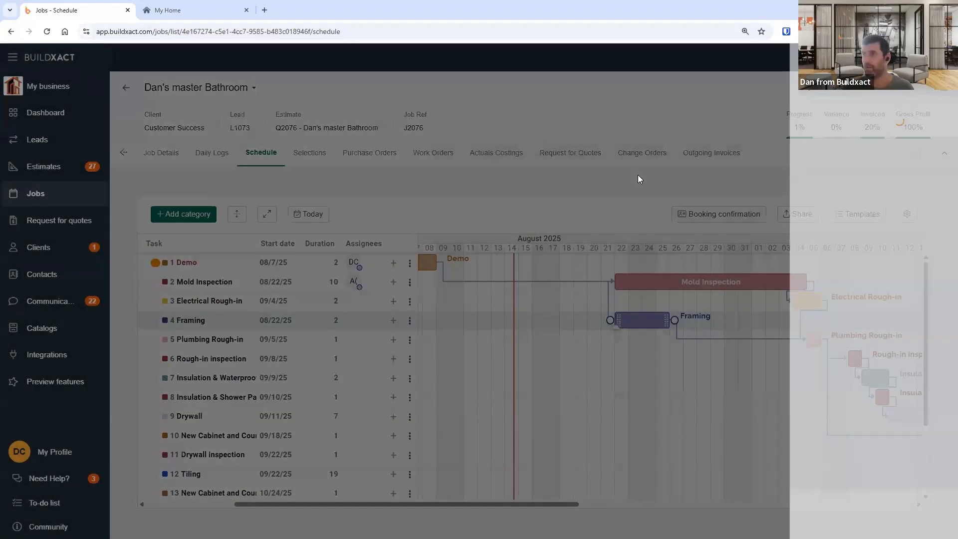
{"action": "left_click", "coordinate": [597, 97]}
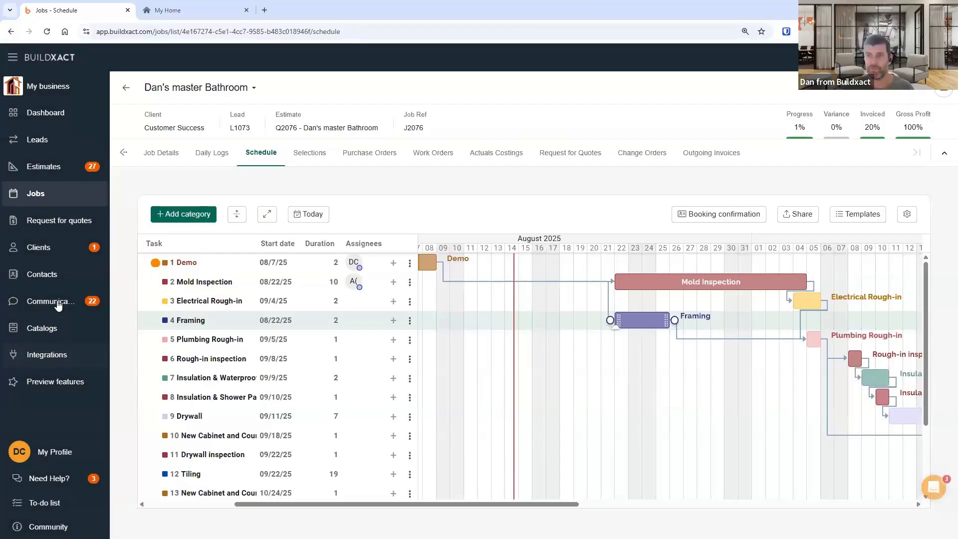
{"action": "left_click", "coordinate": [49, 306]}
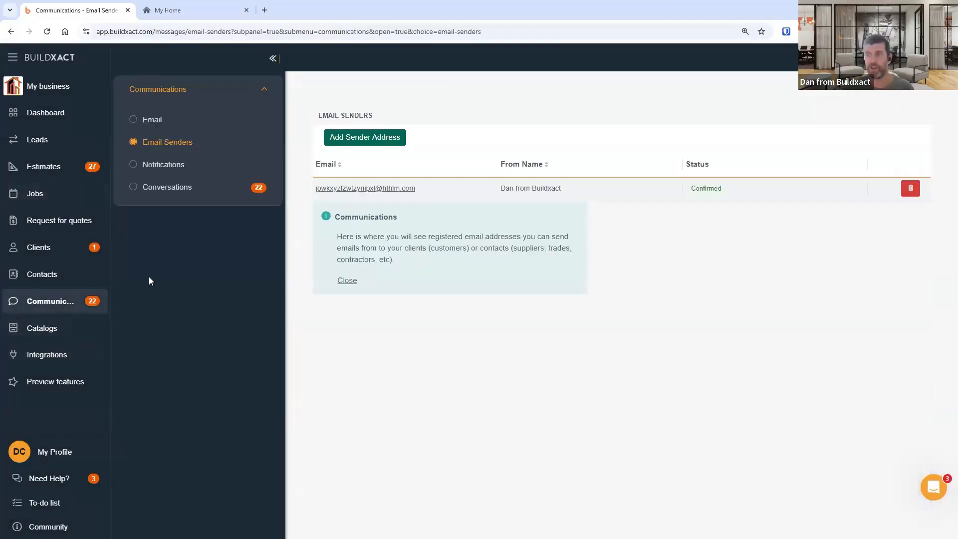
{"action": "left_click", "coordinate": [150, 124]}
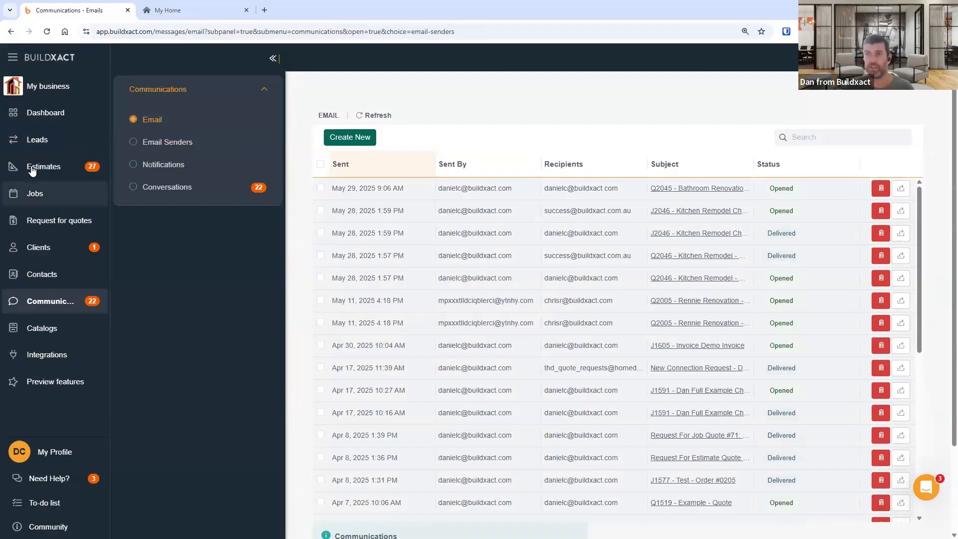
{"action": "left_click", "coordinate": [11, 33]}
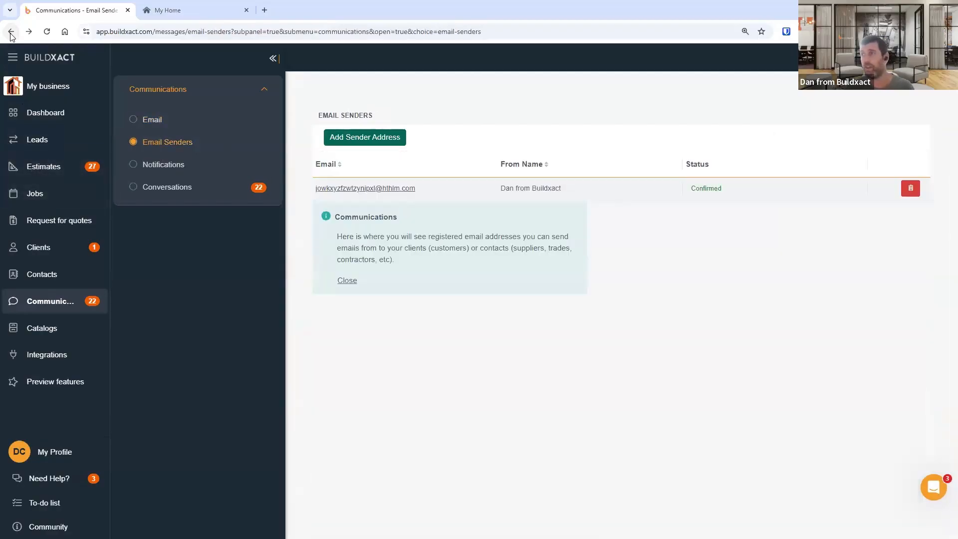
{"action": "left_click", "coordinate": [11, 33]}
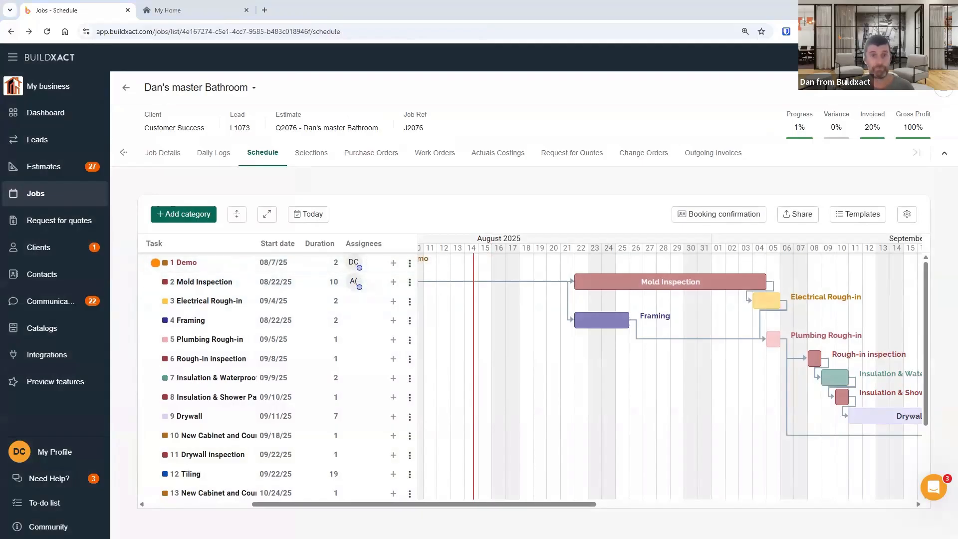
- Switch to Outlook, download the email's pictures and accept the Demo booking invitation as the contact
{"action": "key", "text": "alt+Tab"}
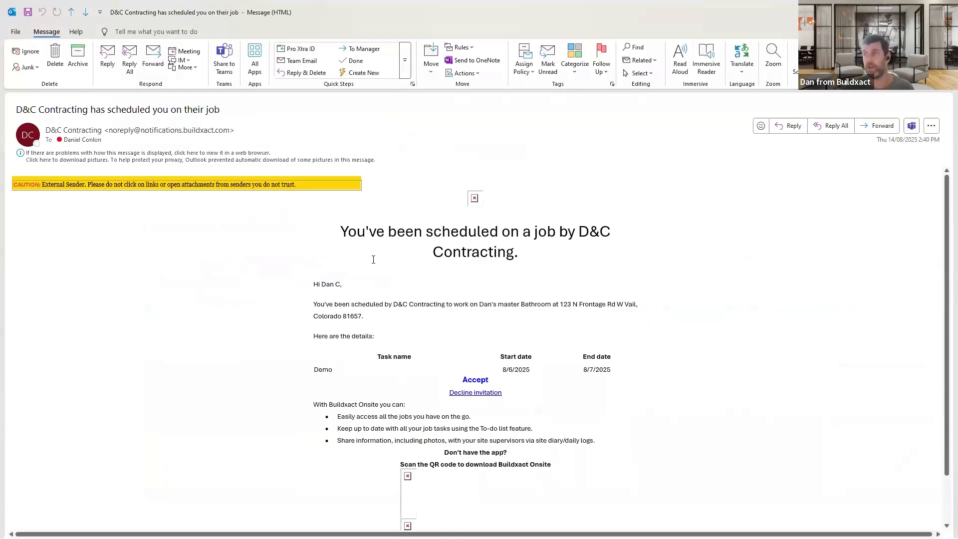
{"action": "left_click", "coordinate": [257, 156]}
{"action": "left_click", "coordinate": [269, 163]}
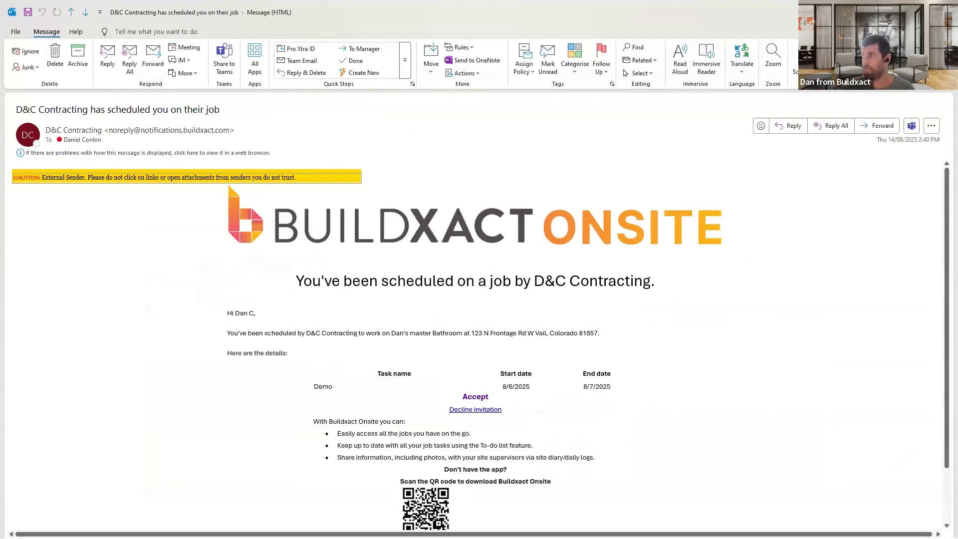
{"action": "left_click", "coordinate": [475, 397]}
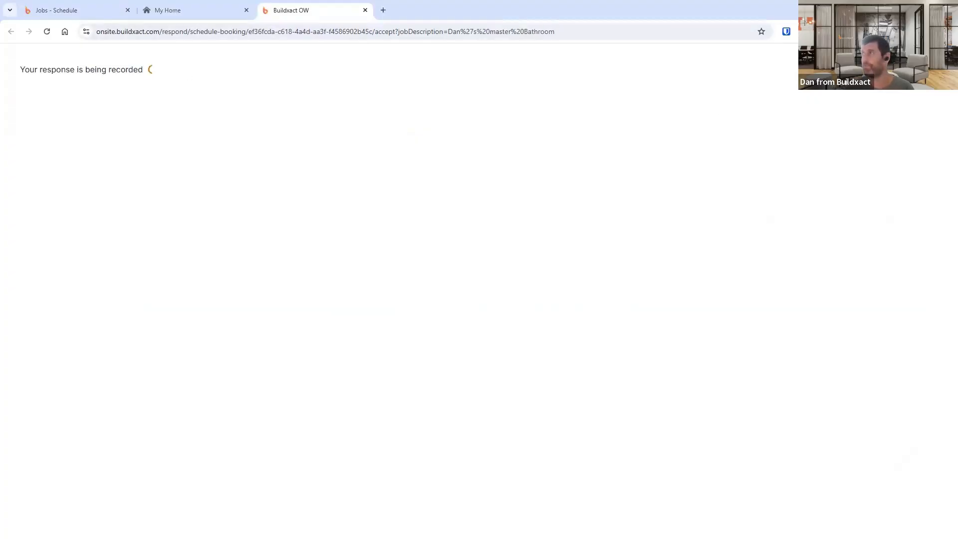
{"action": "left_click_drag", "start_coordinate": [24, 73], "coordinate": [259, 79]}
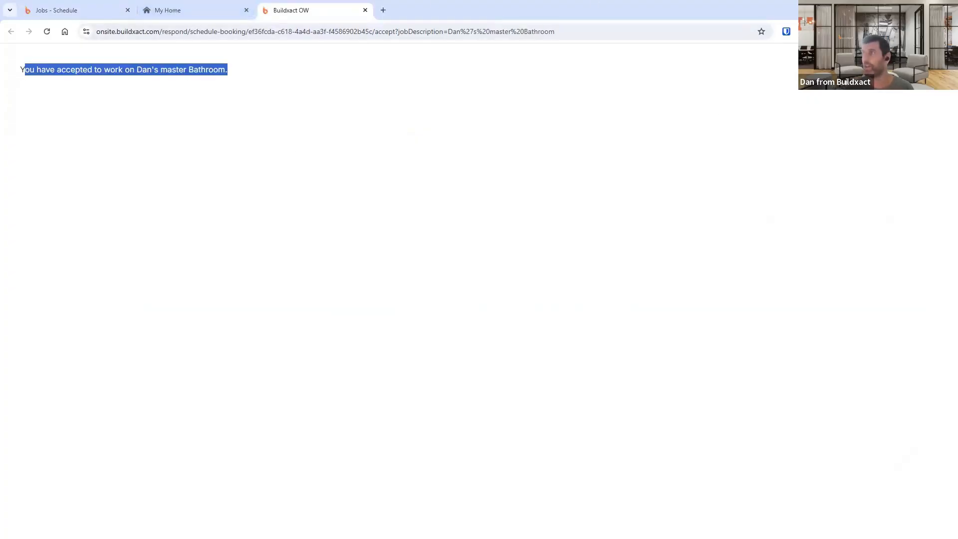
- Return to the job schedule tab and review the contacts' booking confirmation statuses
{"action": "key", "text": "alt+Tab"}
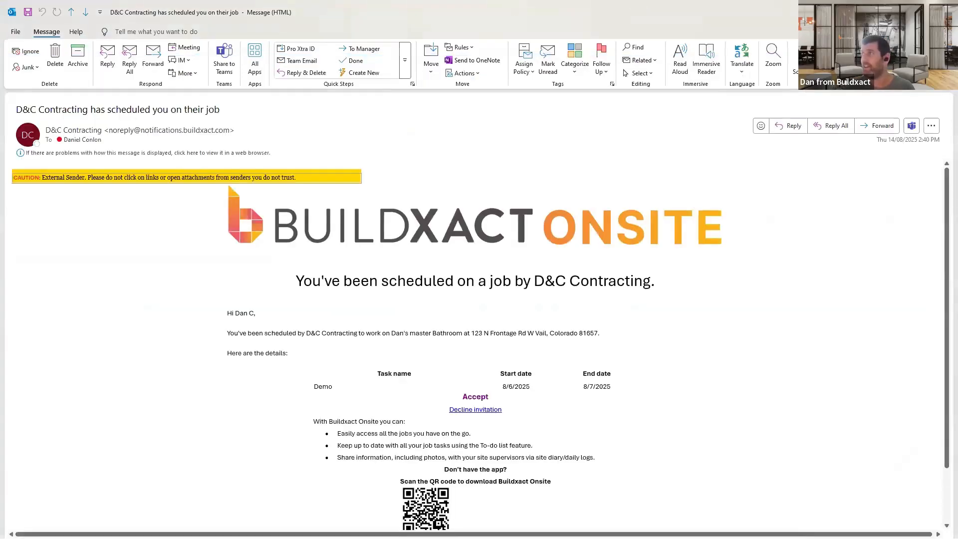
{"action": "left_click", "coordinate": [900, 9]}
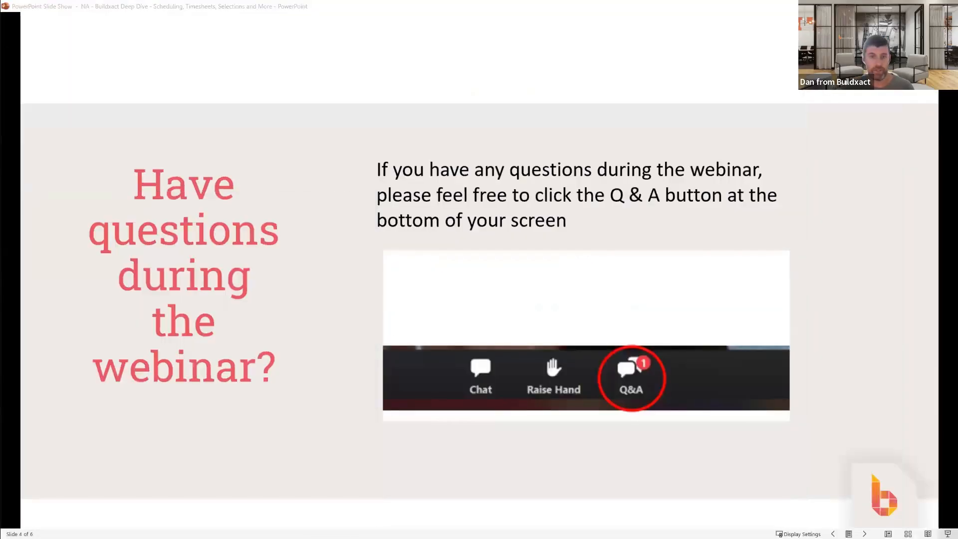
{"action": "key", "text": "alt+Tab"}
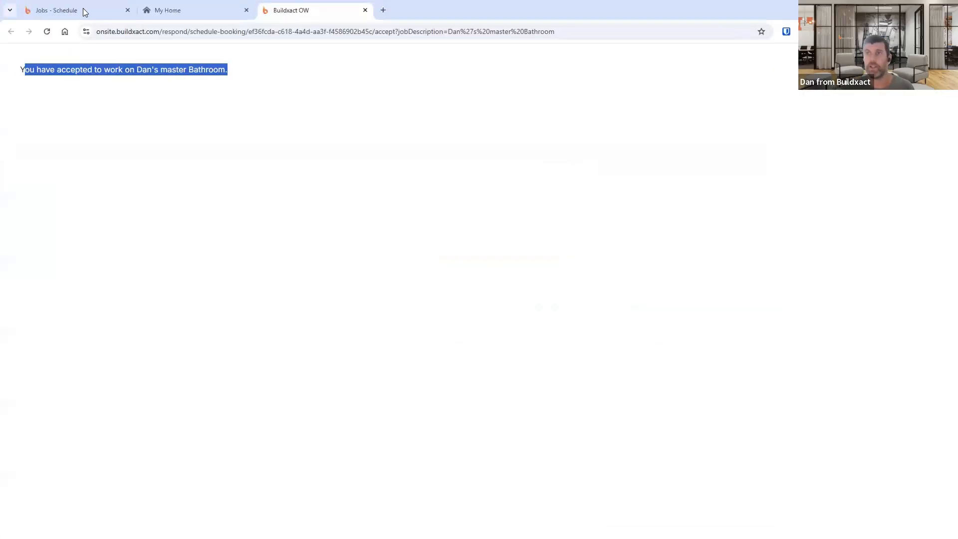
{"action": "left_click", "coordinate": [81, 10]}
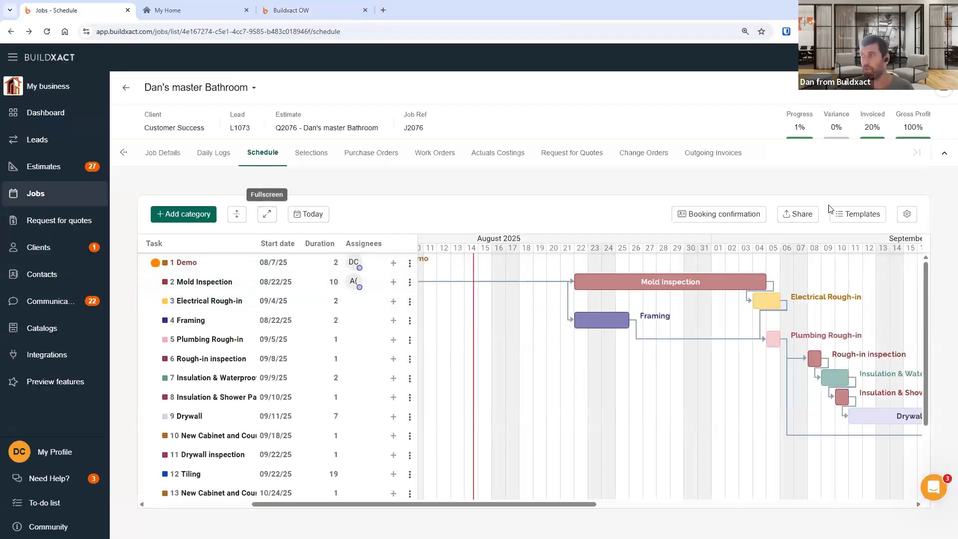
{"action": "left_click", "coordinate": [720, 214]}
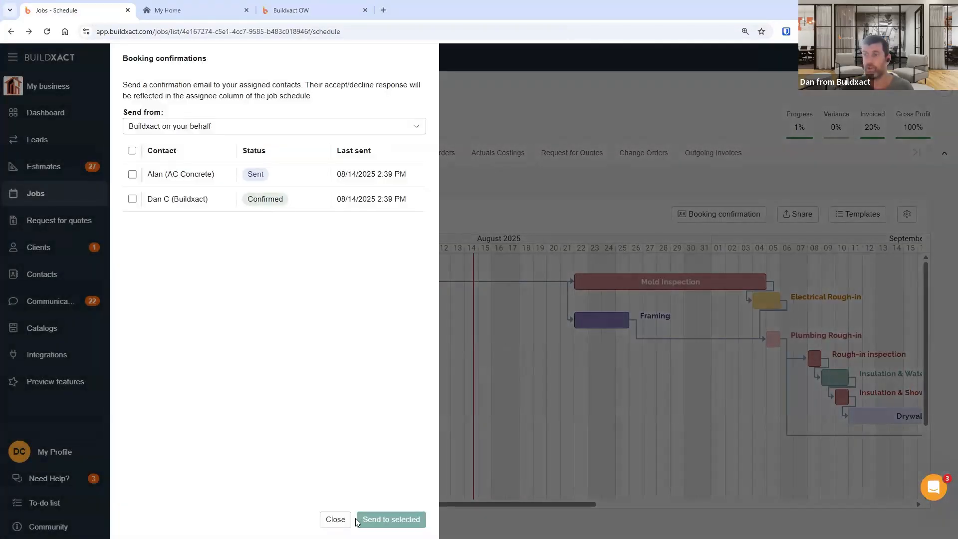
{"action": "key", "text": "Escape"}
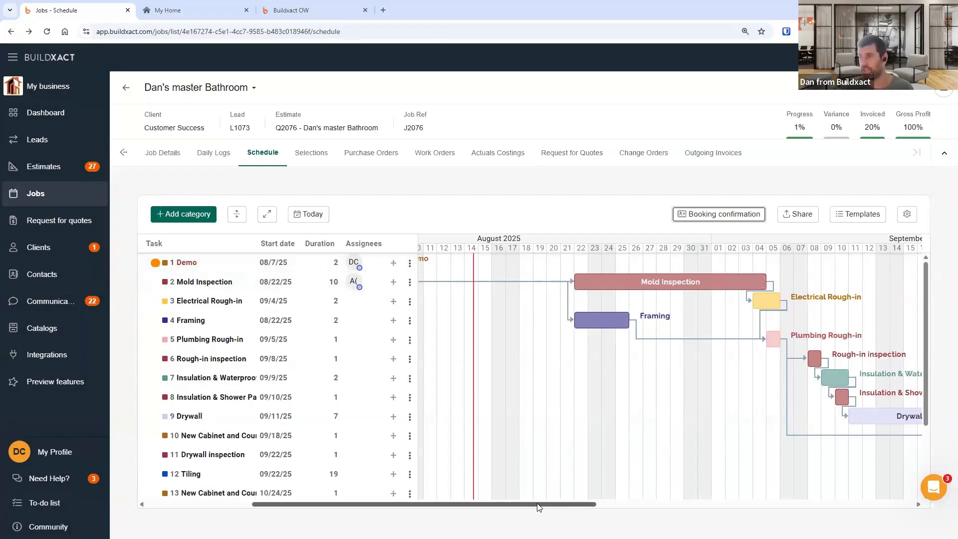
- Move the Demo task in the Gantt chart to start on 08/11/25
{"action": "left_click_drag", "start_coordinate": [583, 504], "coordinate": [549, 504]}
{"action": "left_click_drag", "start_coordinate": [512, 260], "coordinate": [567, 260]}
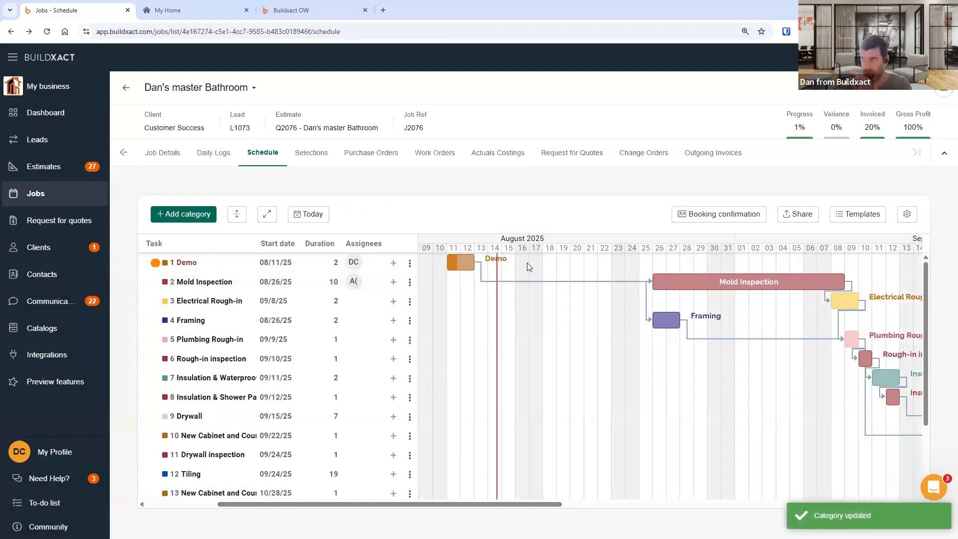
- Reopen the booking confirmations to check the contacts' statuses after the date change
{"action": "left_click", "coordinate": [748, 216]}
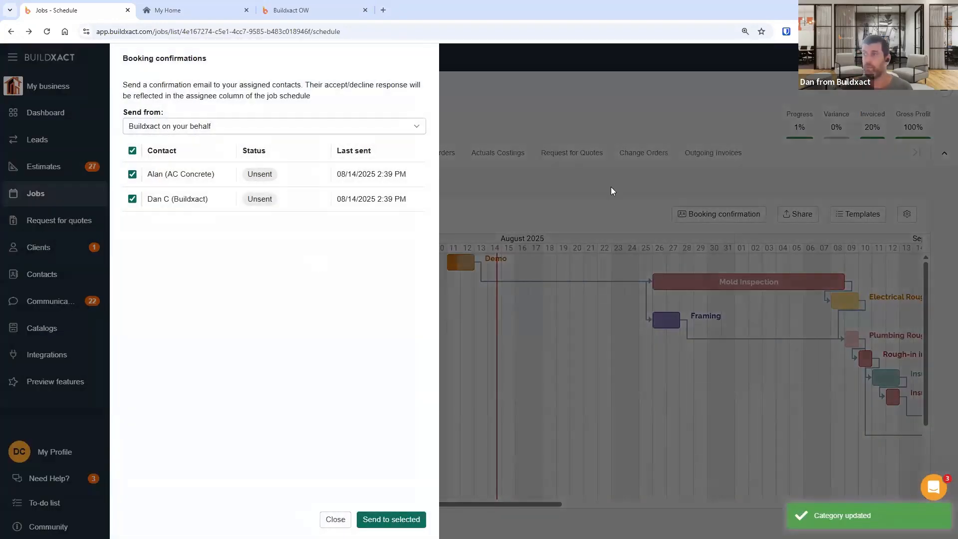
{"action": "left_click", "coordinate": [335, 520]}
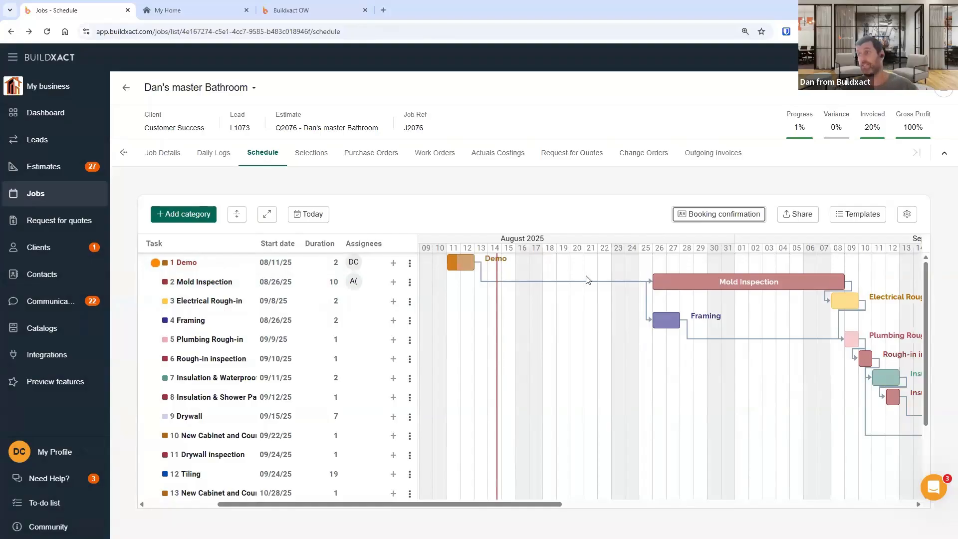
{"action": "left_click", "coordinate": [749, 215]}
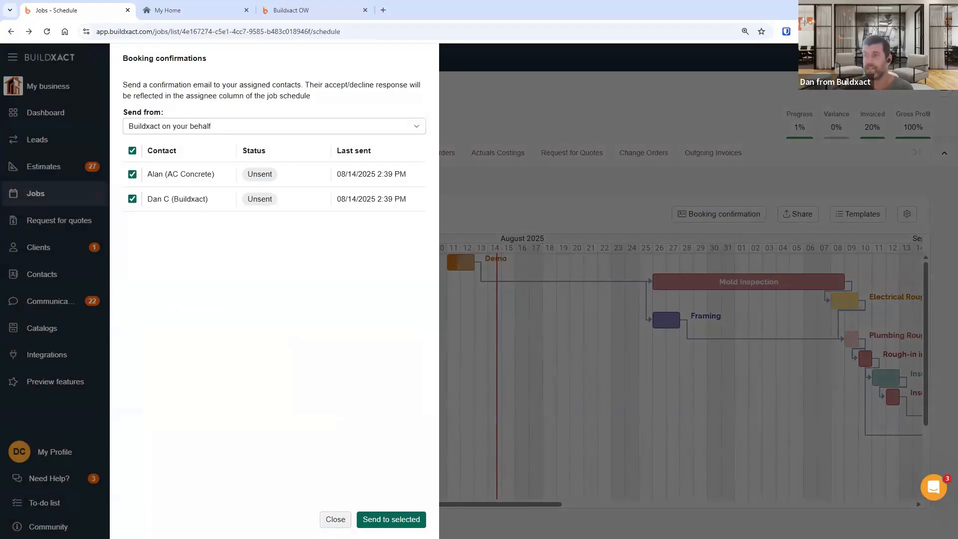
{"action": "left_click", "coordinate": [335, 519]}
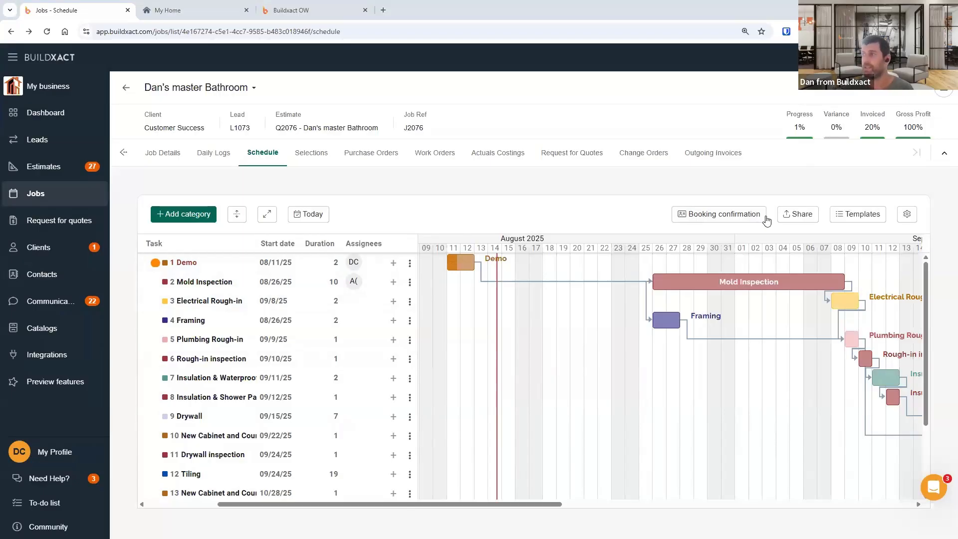
- Examine the share job schedule options for type, timeframe and file type without sharing
{"action": "left_click", "coordinate": [803, 217]}
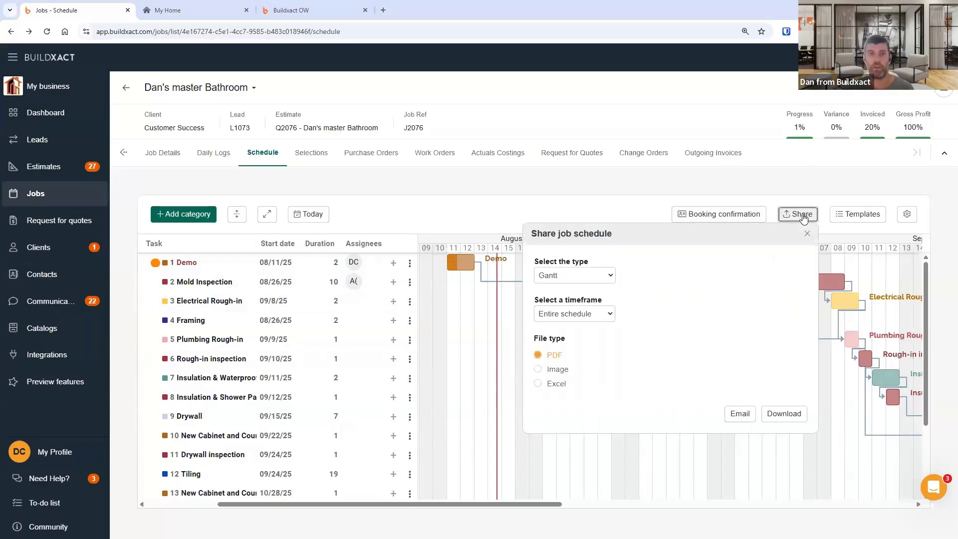
{"action": "left_click", "coordinate": [563, 275]}
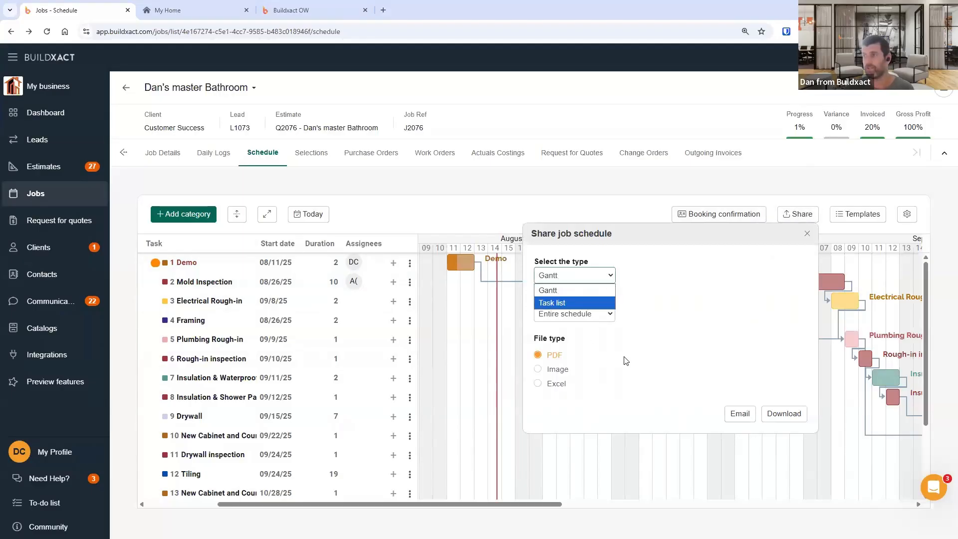
{"action": "left_click", "coordinate": [551, 277]}
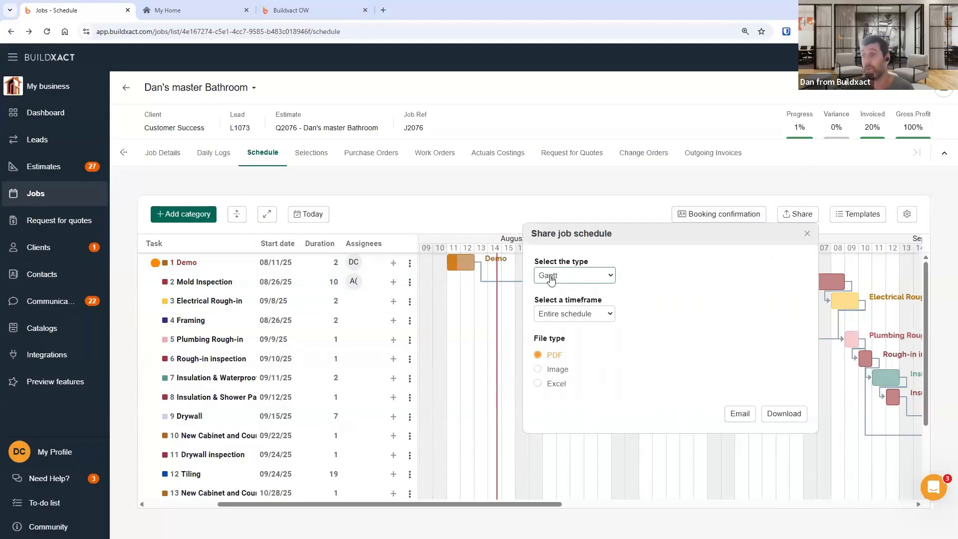
{"action": "left_click", "coordinate": [552, 279]}
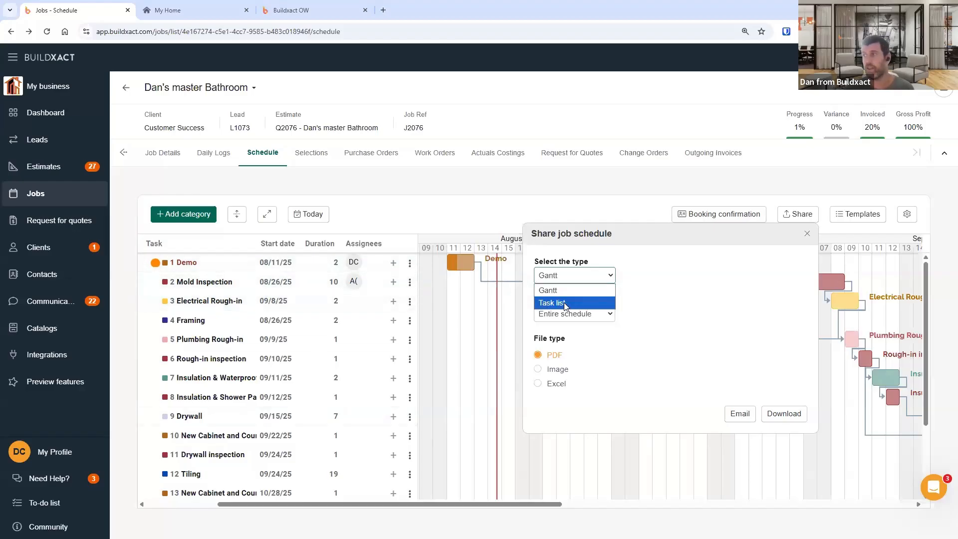
{"action": "left_click", "coordinate": [675, 343]}
{"action": "left_click", "coordinate": [592, 319]}
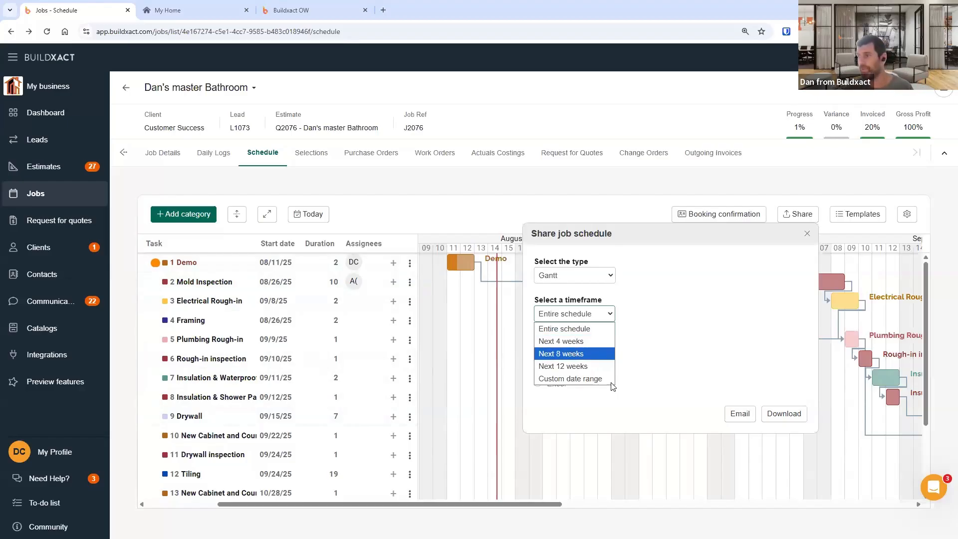
{"action": "left_click", "coordinate": [807, 234]}
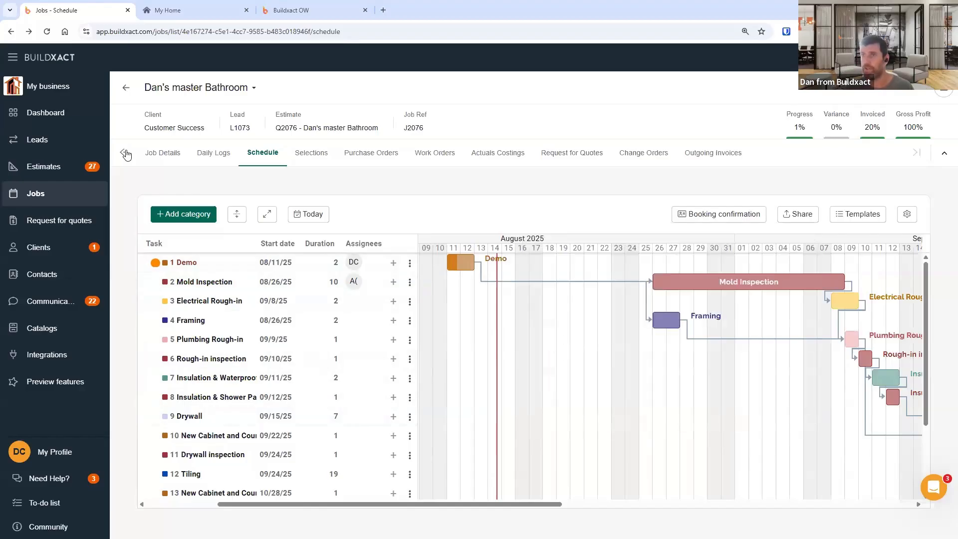
- Browse the job's documents on Job Details, selecting the Final permit version file, and return to the schedule
{"action": "left_click", "coordinate": [166, 155]}
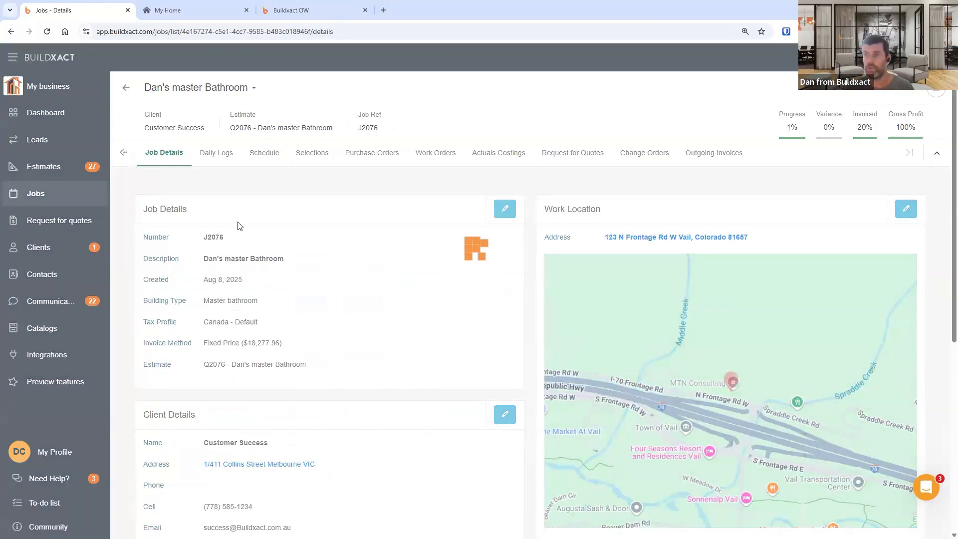
{"action": "scroll", "coordinate": [300, 364], "scroll_direction": "down", "scroll_amount": 7}
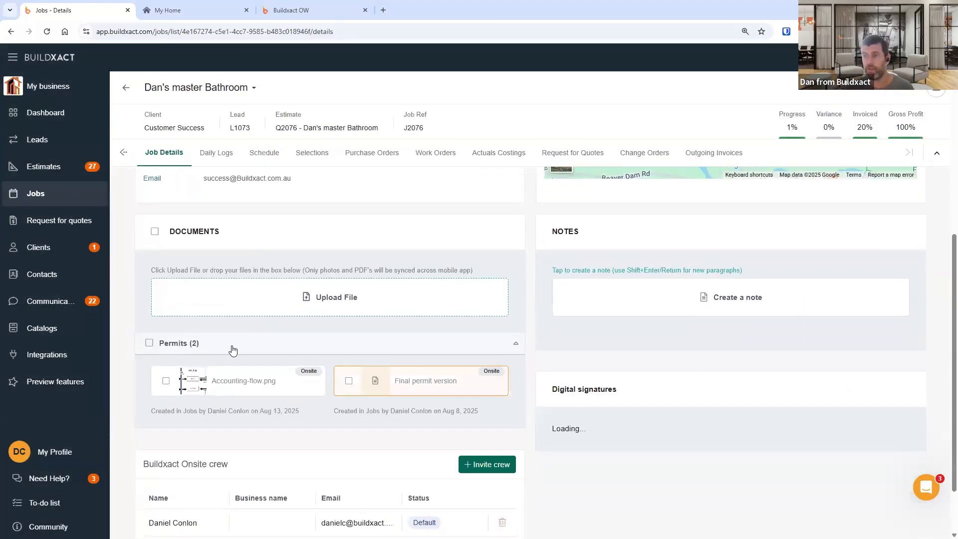
{"action": "left_click", "coordinate": [349, 381]}
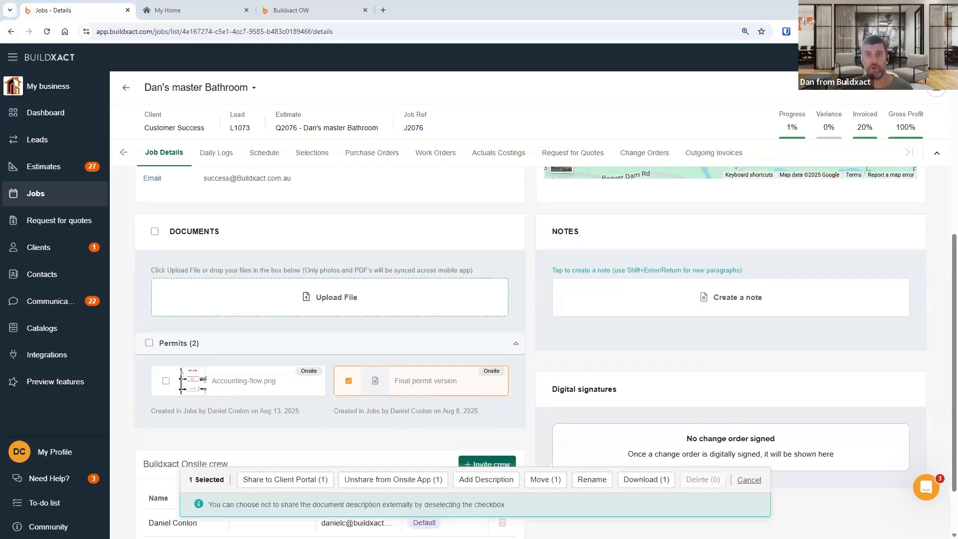
{"action": "left_click", "coordinate": [280, 159]}
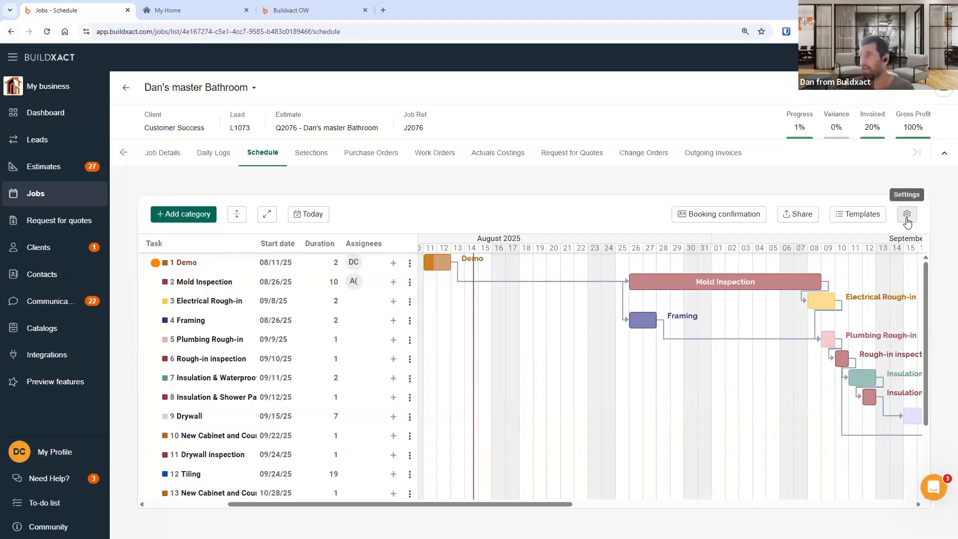
- Check the schedule settings for syncing the task list with Buildxact Onsite, then open the job's Job Details page
{"action": "left_click", "coordinate": [909, 215]}
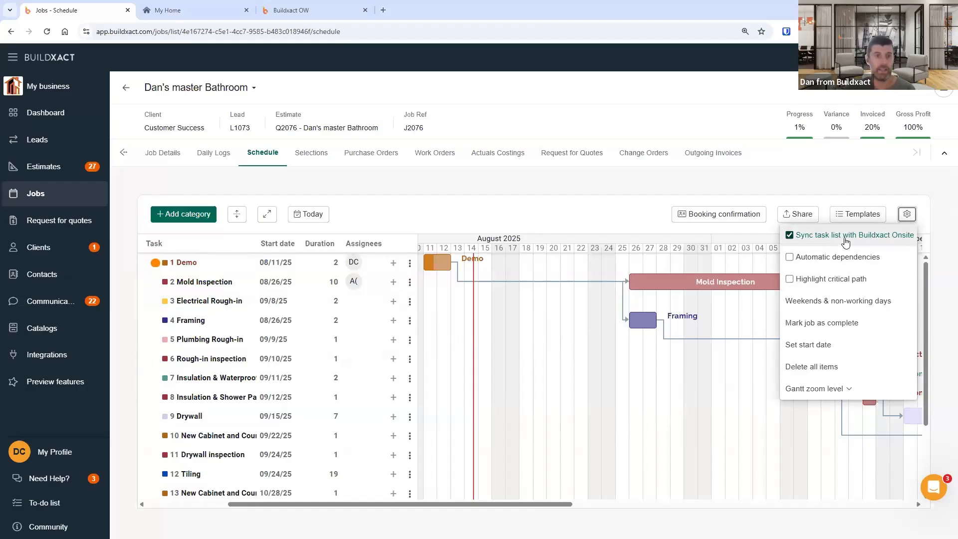
{"action": "left_click", "coordinate": [159, 156]}
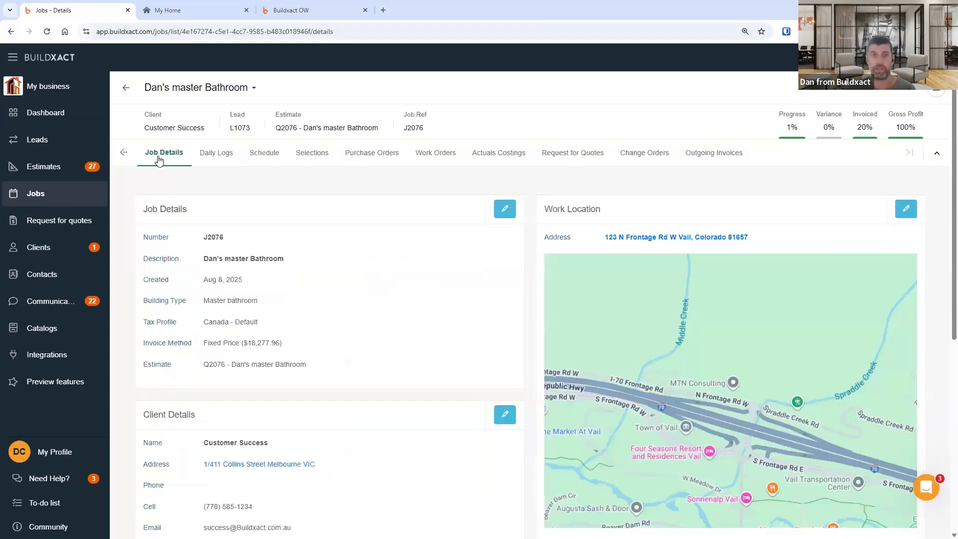
{"action": "scroll", "coordinate": [344, 381], "scroll_direction": "down", "scroll_amount": 8}
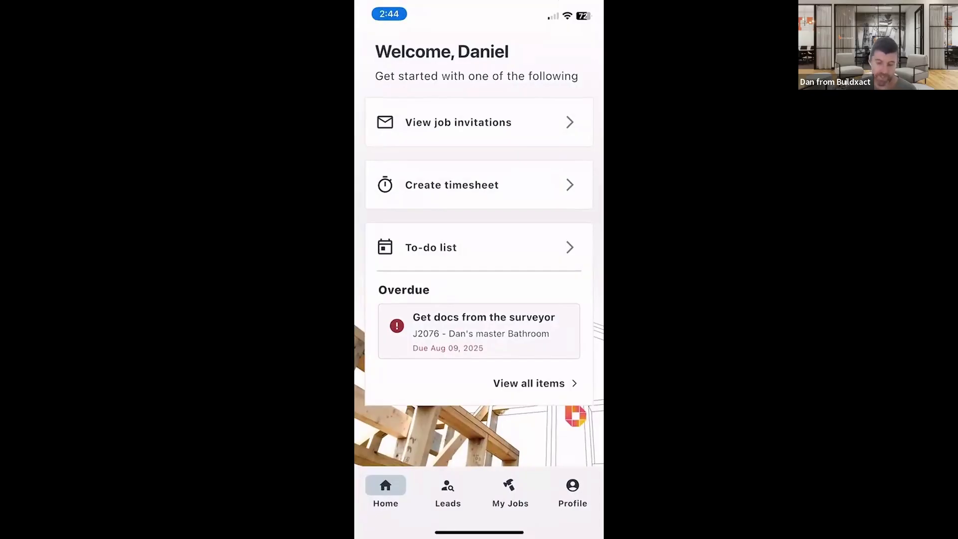
- Switch to the Buildxact Onsite mobile app and open the task list of job J2076 Dan's master Bathroom
{"action": "left_click", "coordinate": [510, 492]}
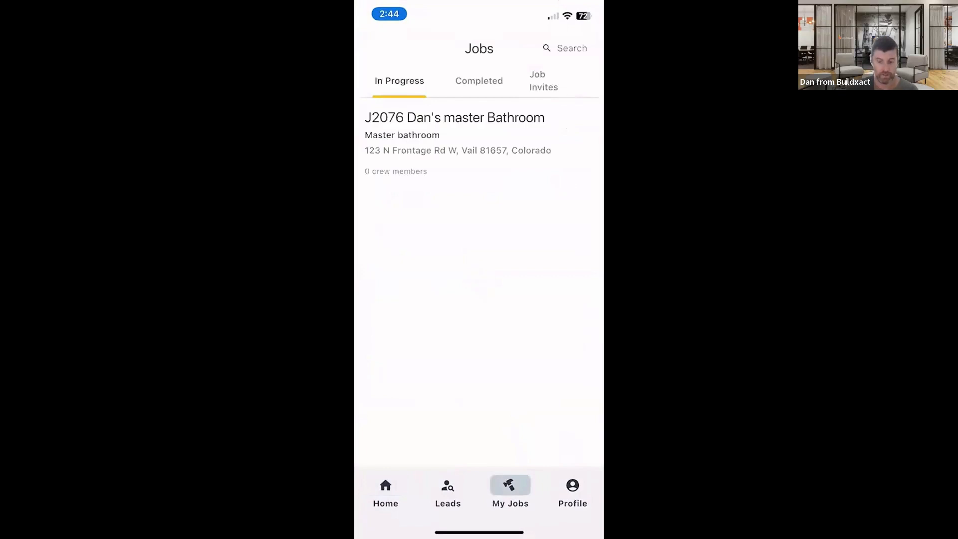
{"action": "left_click", "coordinate": [455, 134]}
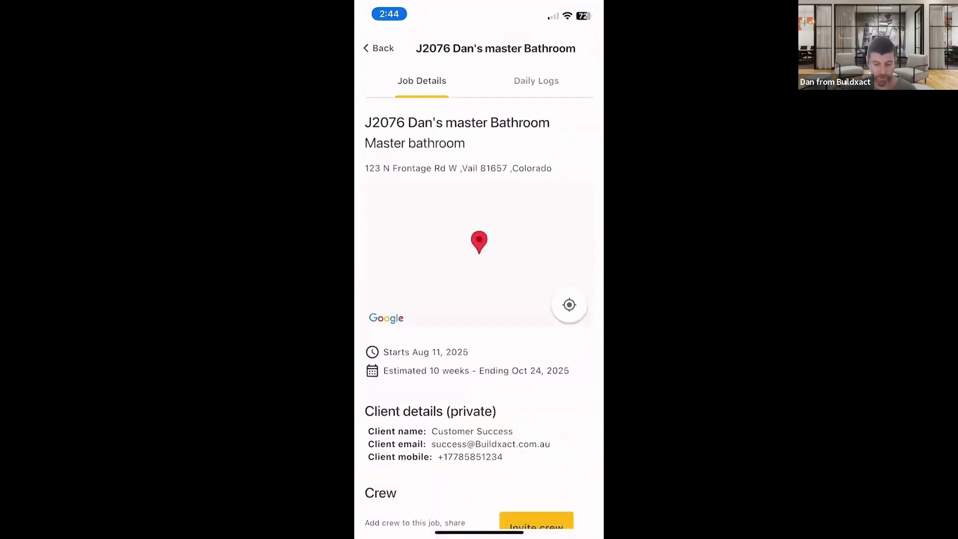
{"action": "scroll", "coordinate": [480, 300], "scroll_direction": "down", "scroll_amount": 5}
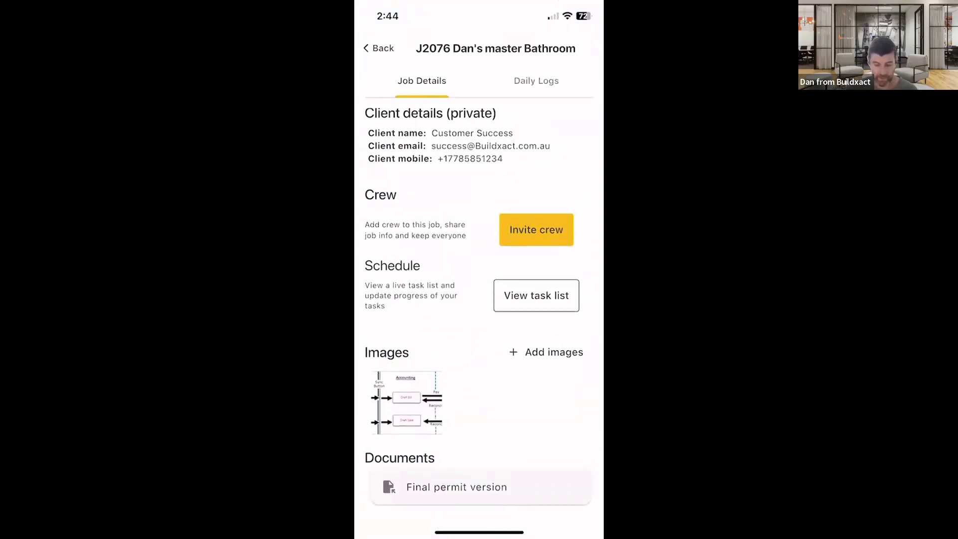
{"action": "scroll", "coordinate": [480, 319], "scroll_direction": "up", "scroll_amount": 1}
{"action": "scroll", "coordinate": [480, 317], "scroll_direction": "up", "scroll_amount": 2}
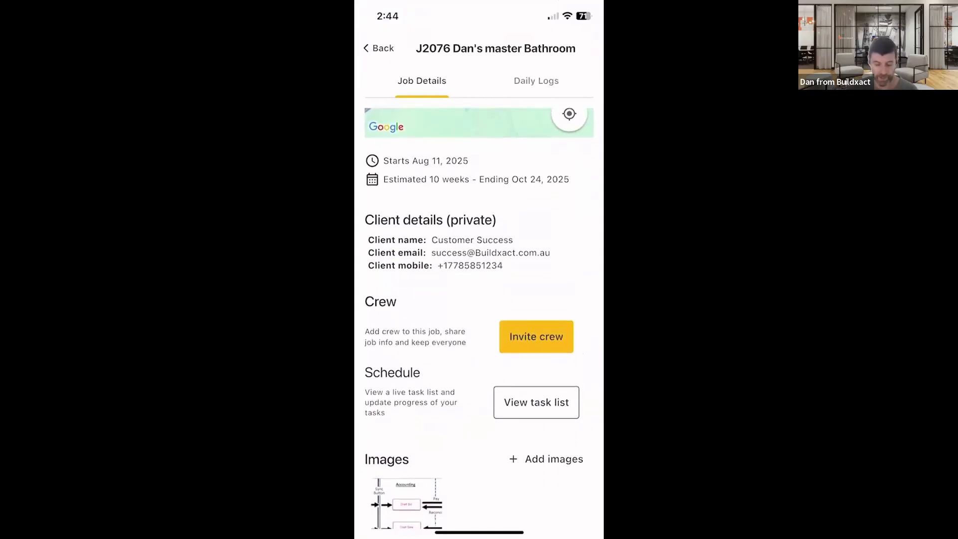
{"action": "scroll", "coordinate": [479, 319], "scroll_direction": "down", "scroll_amount": 1}
{"action": "scroll", "coordinate": [479, 320], "scroll_direction": "down", "scroll_amount": 1}
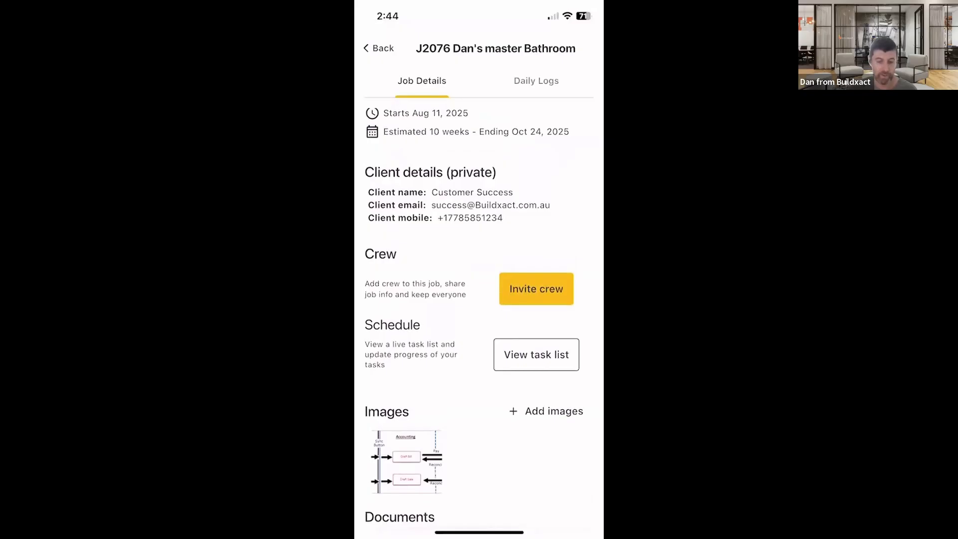
{"action": "left_click", "coordinate": [537, 355]}
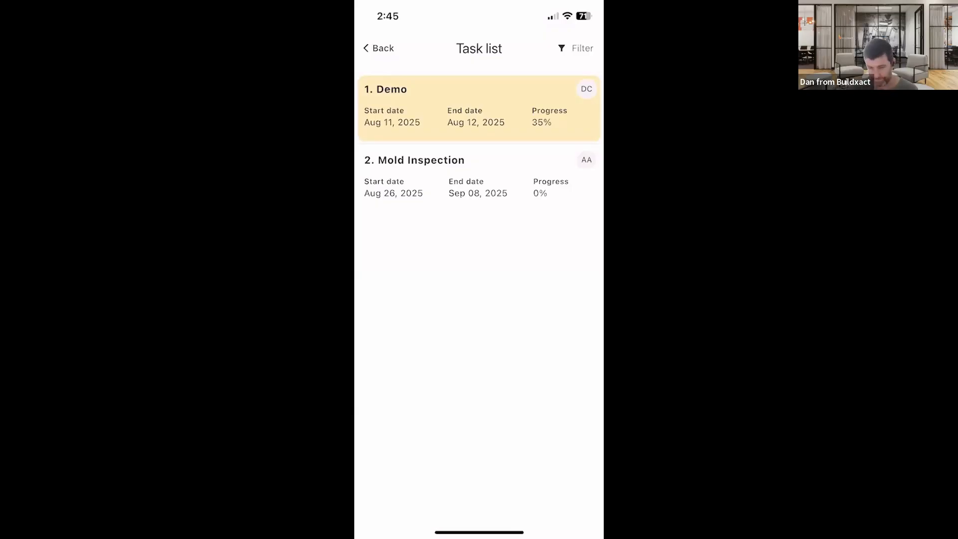
- Open the Demo task, show the task it impacts, and set its progress to 100%
{"action": "left_click", "coordinate": [479, 109]}
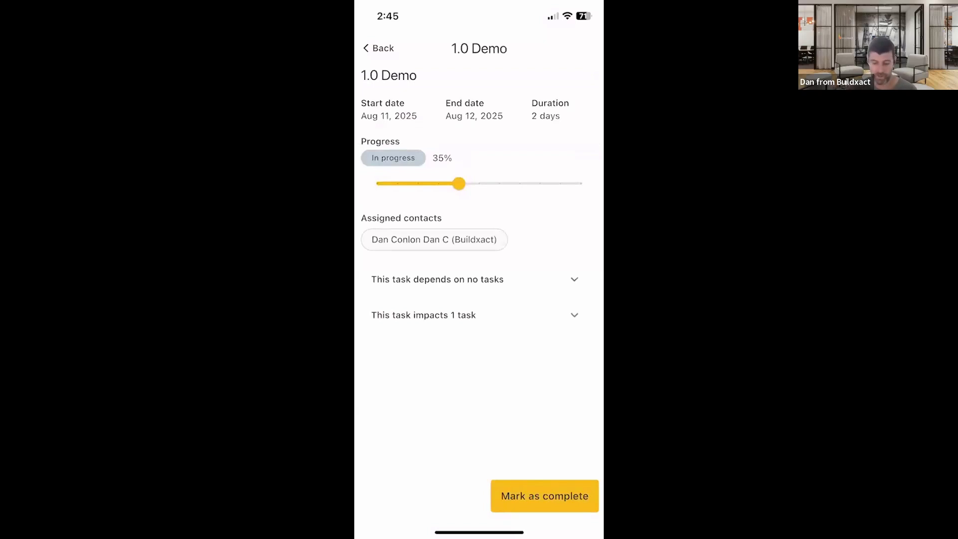
{"action": "left_click_drag", "start_coordinate": [459, 183], "coordinate": [499, 184]}
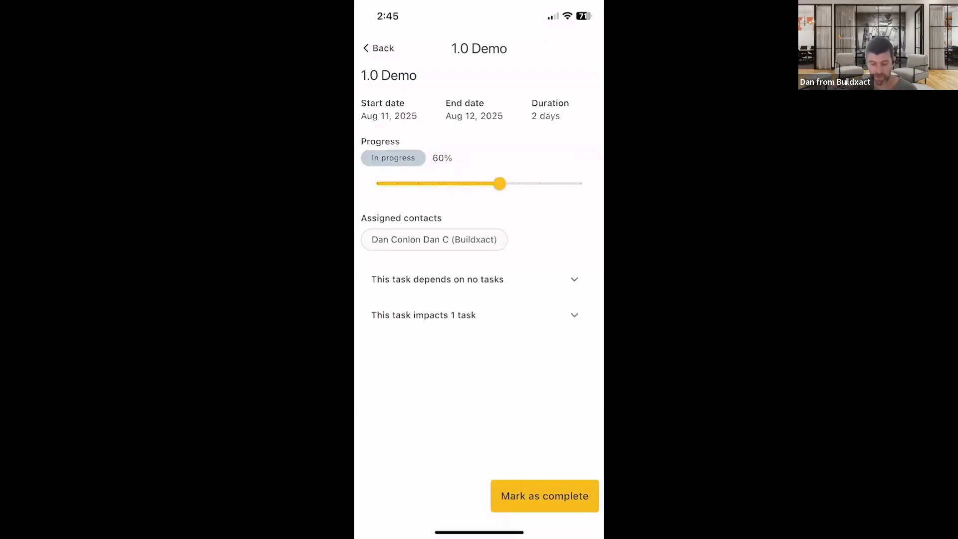
{"action": "left_click", "coordinate": [574, 315]}
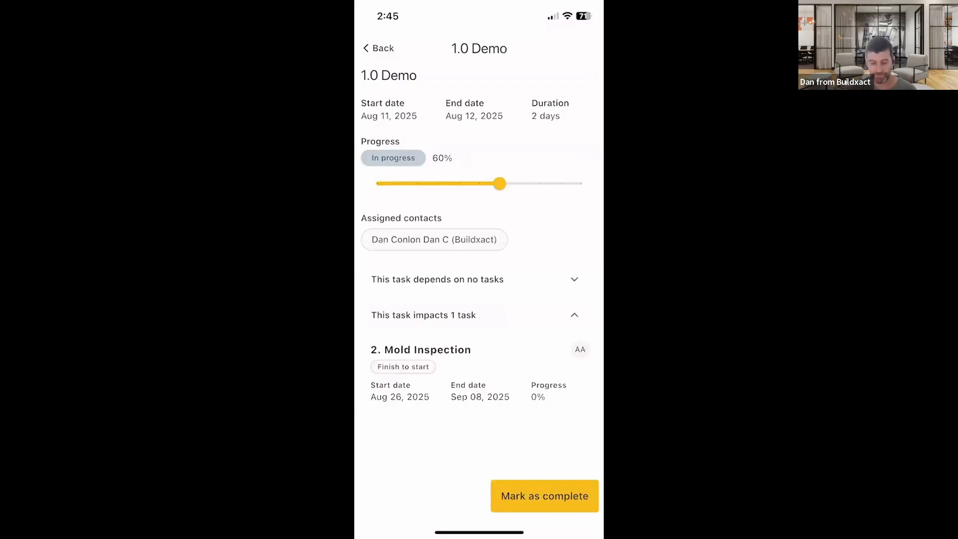
{"action": "left_click_drag", "start_coordinate": [500, 184], "coordinate": [581, 183]}
{"action": "left_click", "coordinate": [379, 48]}
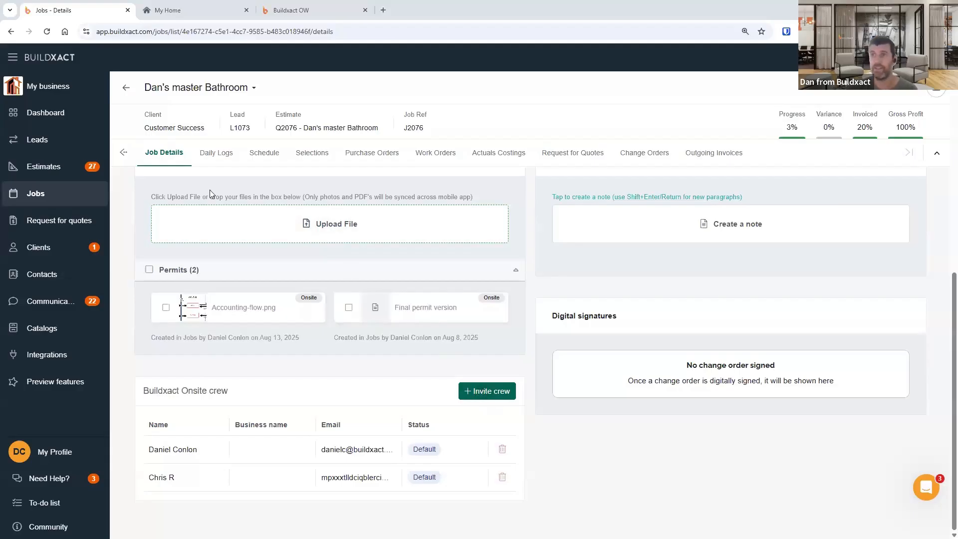
- Open the web Invite crew panel for the job and cancel without inviting anyone
{"action": "left_click", "coordinate": [482, 392]}
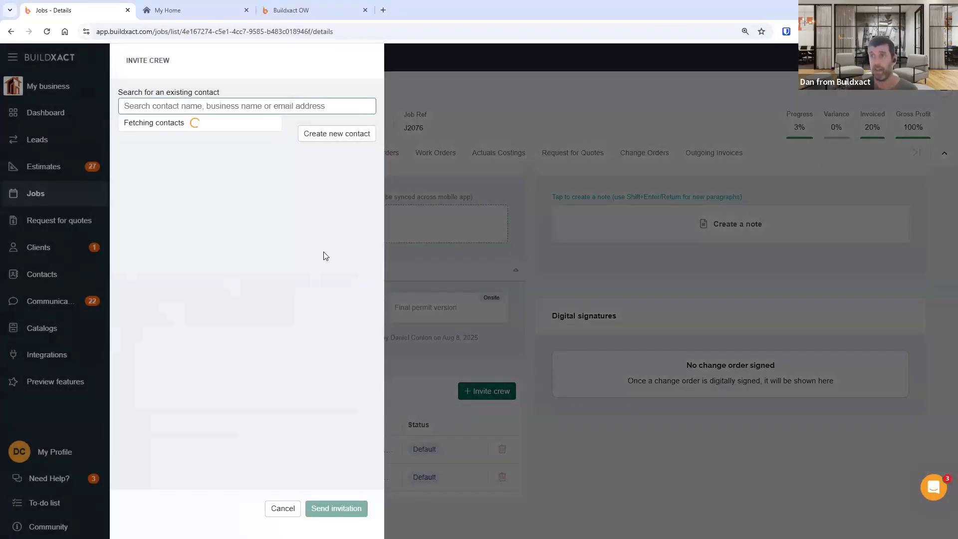
{"action": "left_click", "coordinate": [321, 387]}
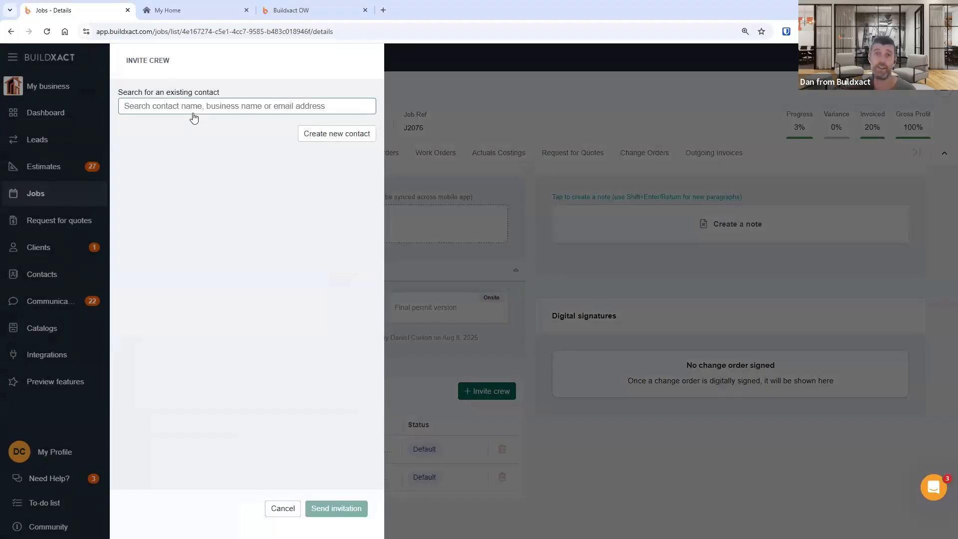
{"action": "left_click", "coordinate": [283, 508]}
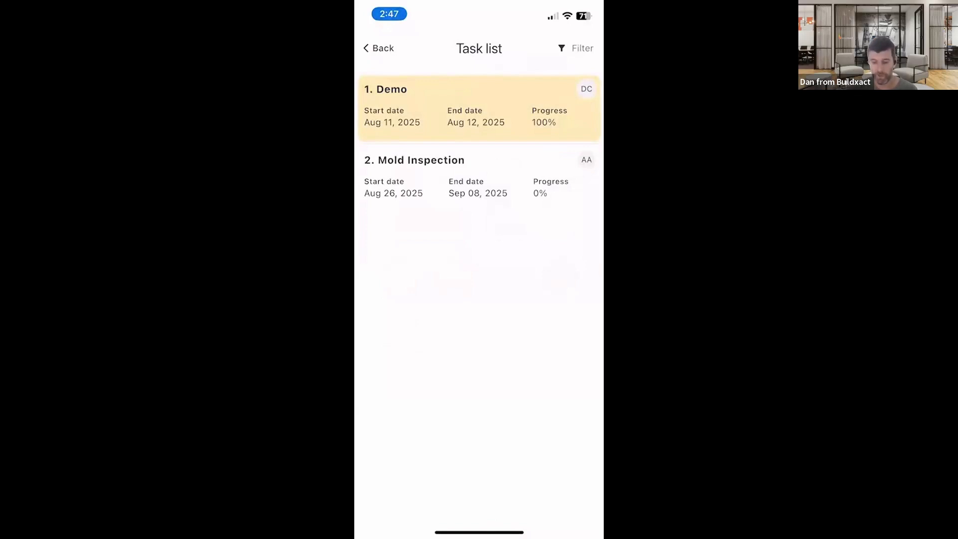
- Open Invite crew in the mobile app, allow access to the phone's contacts, and return to the jobs list
{"action": "left_click", "coordinate": [380, 49]}
{"action": "scroll", "coordinate": [479, 320], "scroll_direction": "down", "scroll_amount": 3}
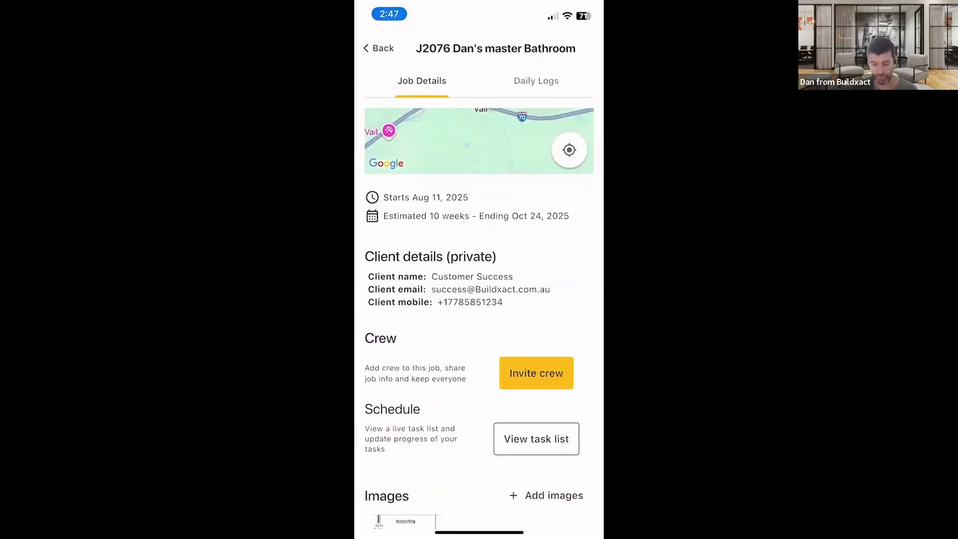
{"action": "scroll", "coordinate": [479, 320], "scroll_direction": "down", "scroll_amount": 1}
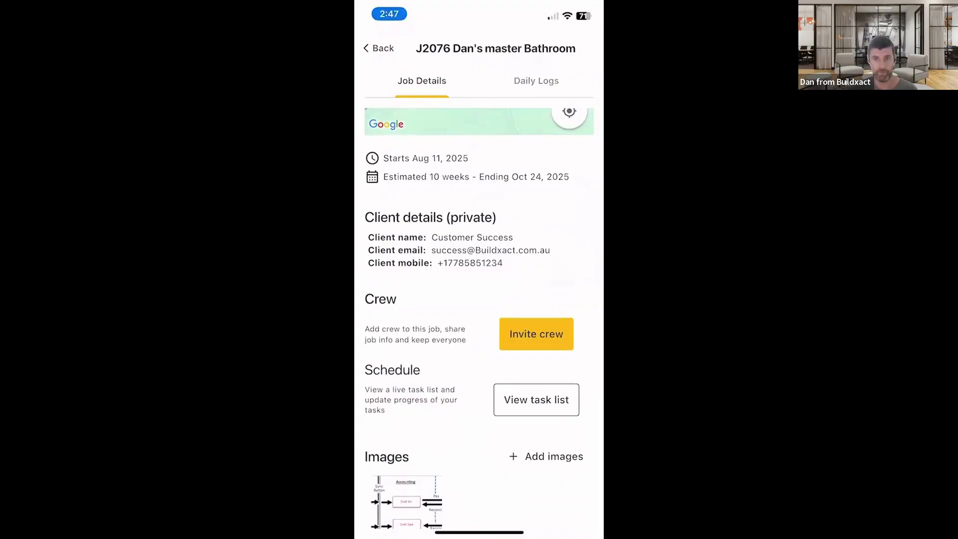
{"action": "left_click", "coordinate": [537, 334]}
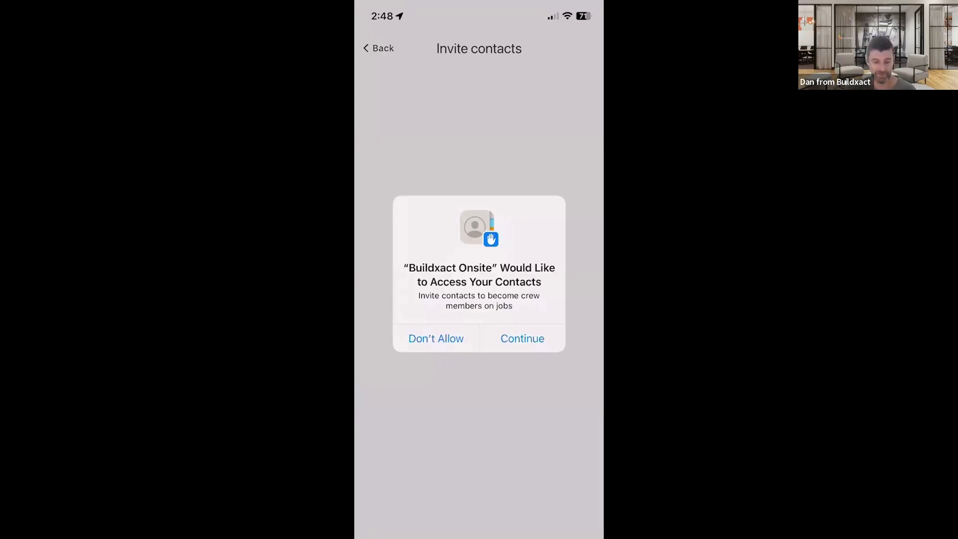
{"action": "left_click", "coordinate": [522, 339]}
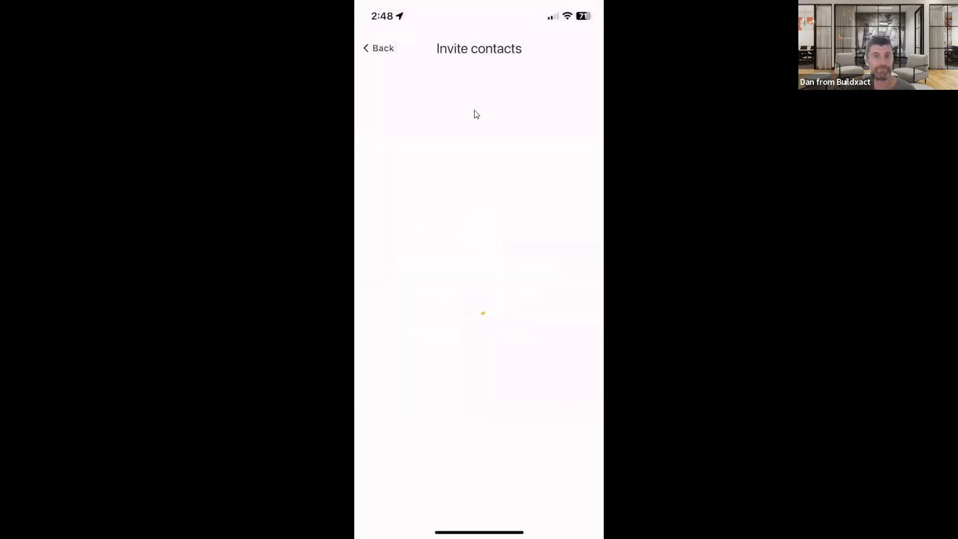
{"action": "left_click", "coordinate": [379, 48]}
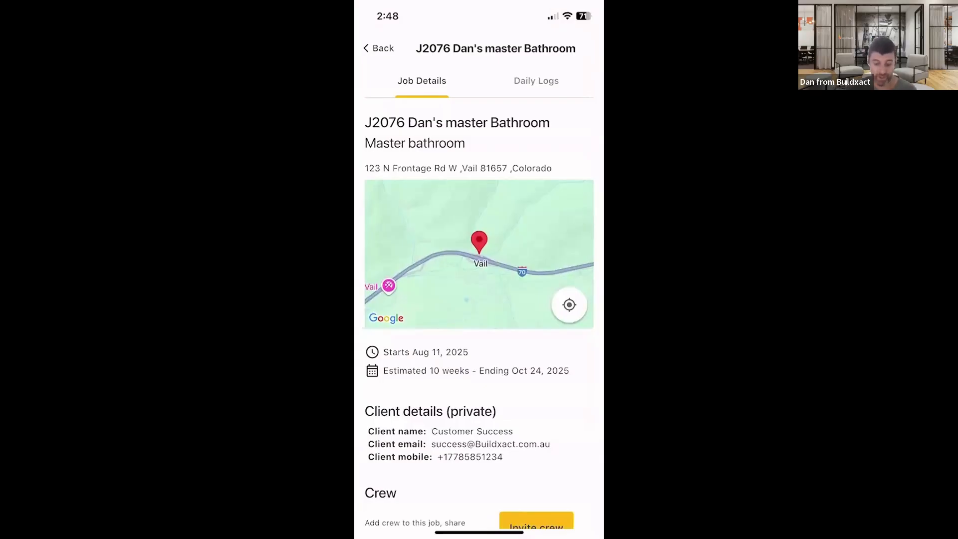
{"action": "left_click", "coordinate": [380, 48]}
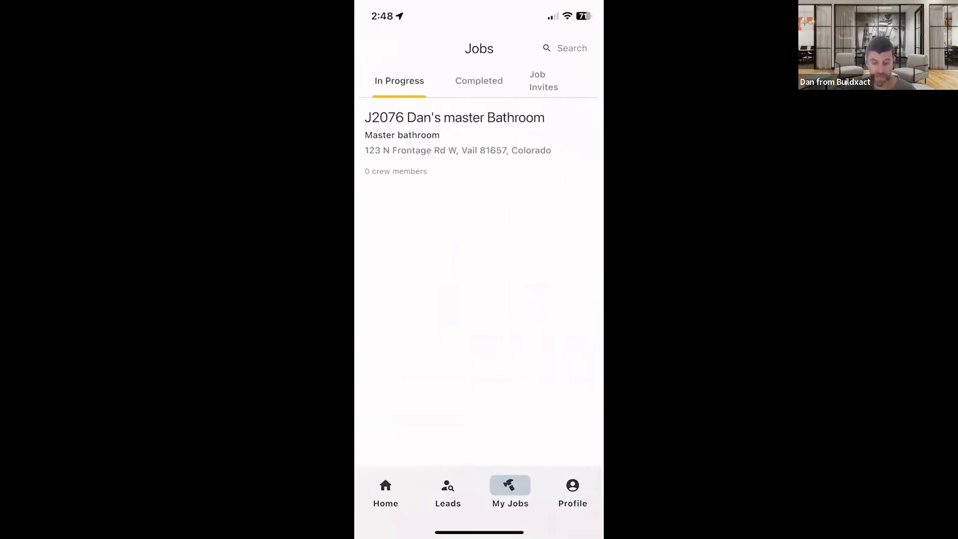
- Browse the job invitations and in-progress jobs from the mobile home screen
{"action": "left_click", "coordinate": [385, 491]}
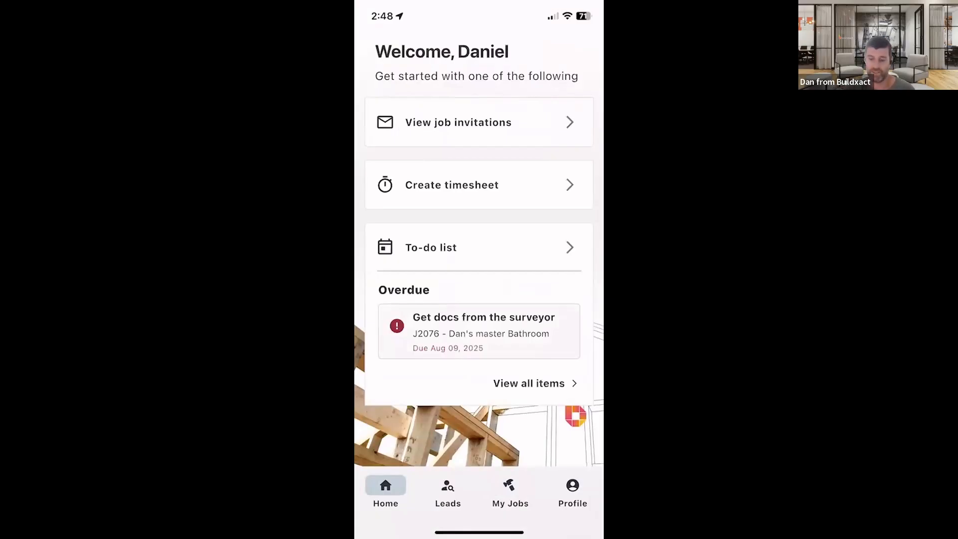
{"action": "left_click", "coordinate": [479, 122]}
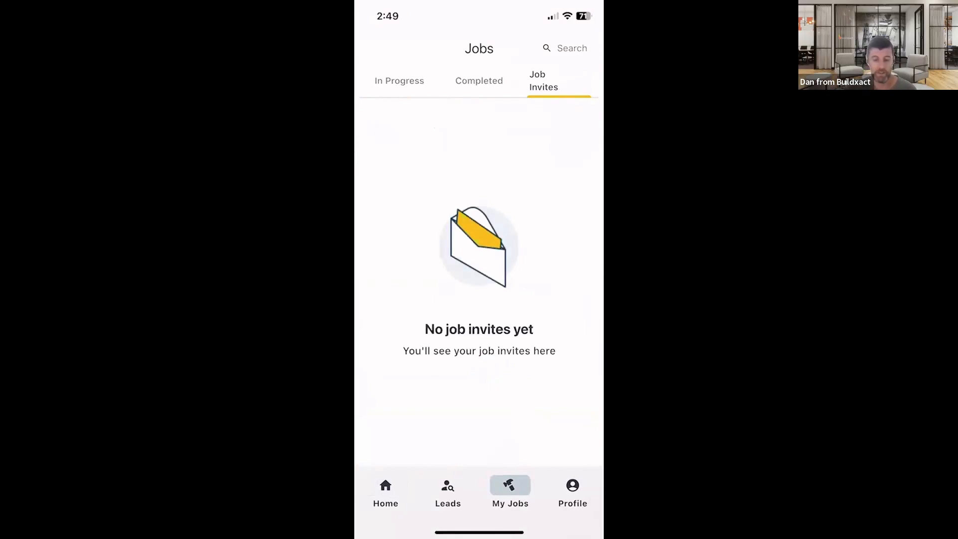
{"action": "left_click", "coordinate": [399, 81]}
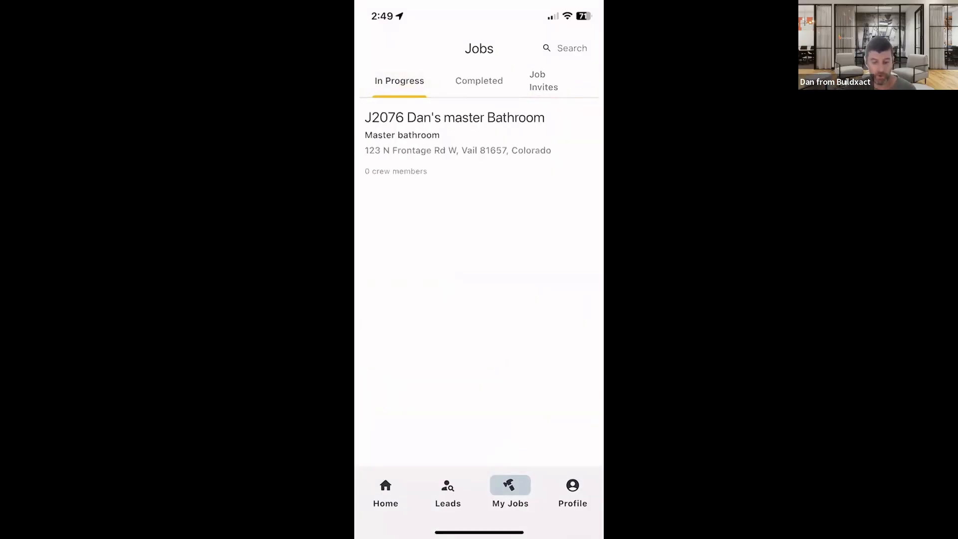
{"action": "left_click", "coordinate": [386, 493]}
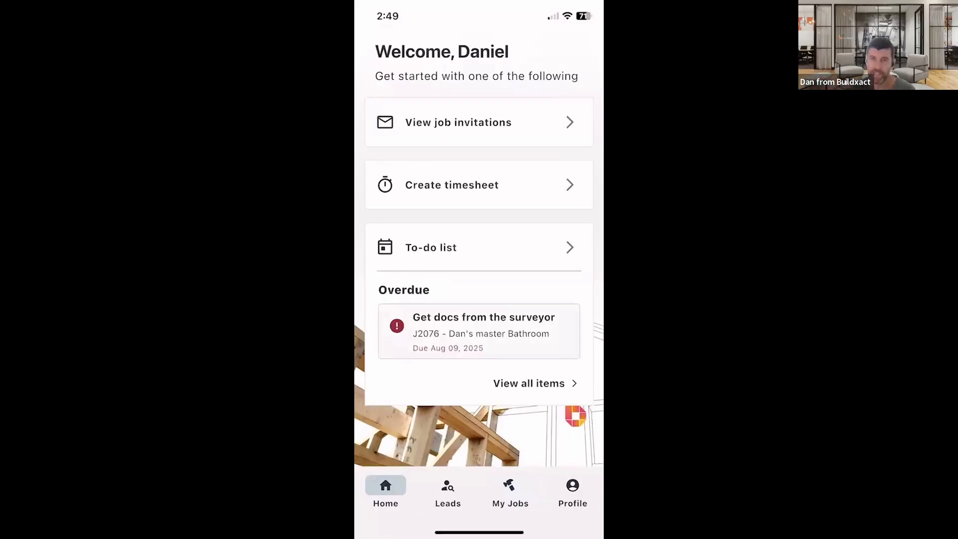
- Open lead L1073 from the mobile Leads list, review its client and project details, and return to the list
{"action": "left_click", "coordinate": [448, 493]}
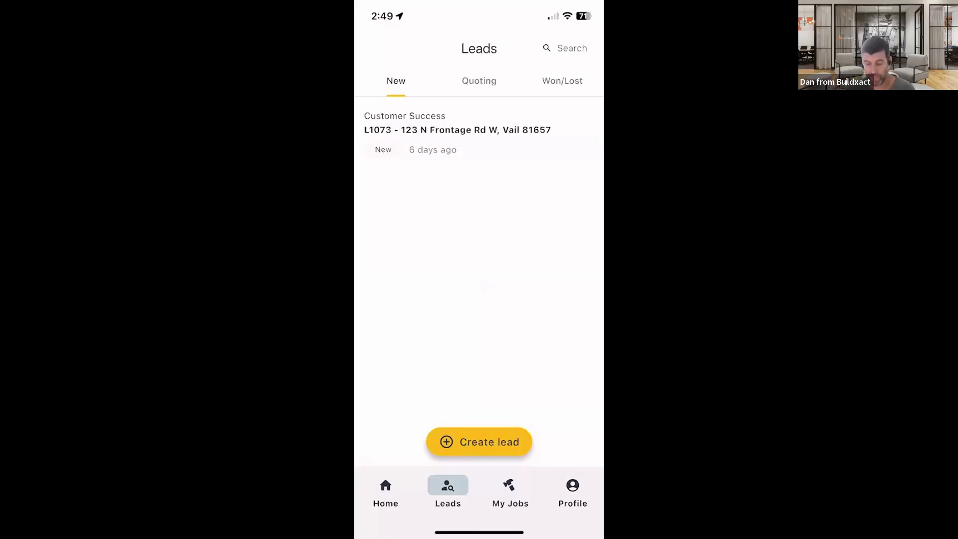
{"action": "left_click", "coordinate": [458, 131]}
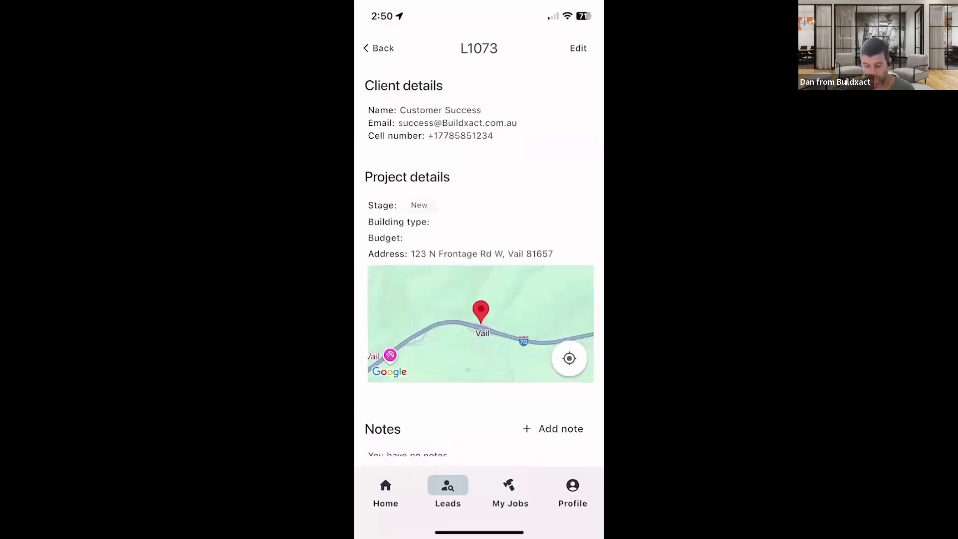
{"action": "scroll", "coordinate": [480, 269], "scroll_direction": "down", "scroll_amount": 3}
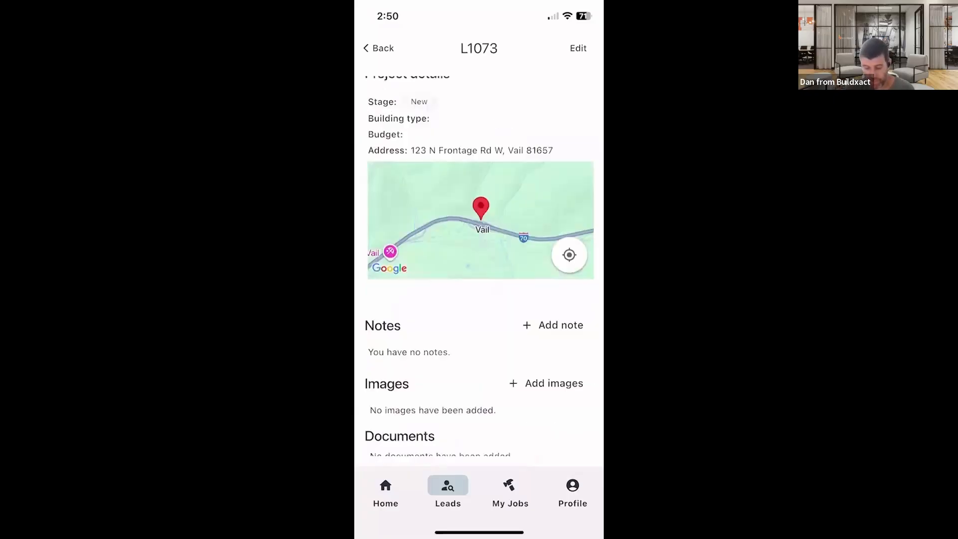
{"action": "scroll", "coordinate": [479, 269], "scroll_direction": "up", "scroll_amount": 3}
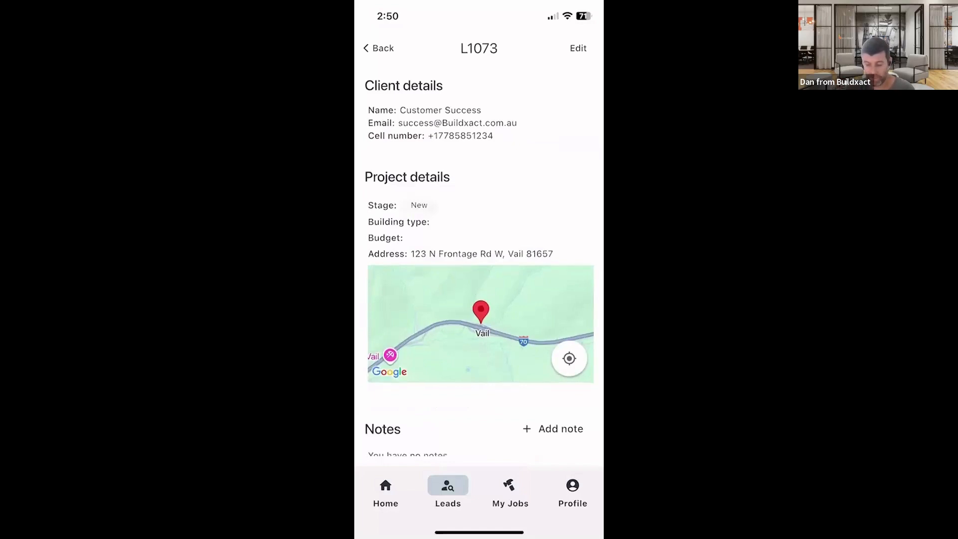
{"action": "left_click", "coordinate": [378, 46]}
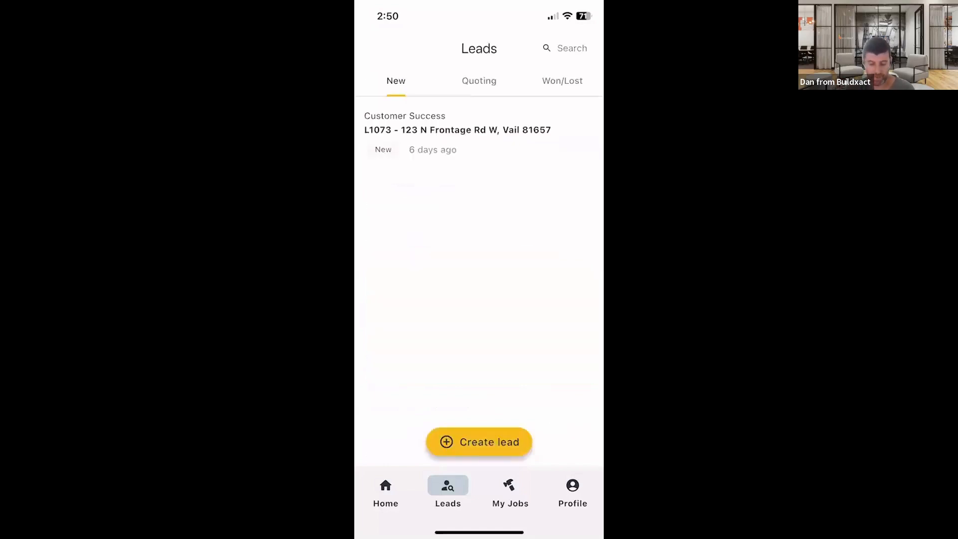
- Reopen lead L1073, start adding a note to it, and cancel the note
{"action": "left_click", "coordinate": [479, 443]}
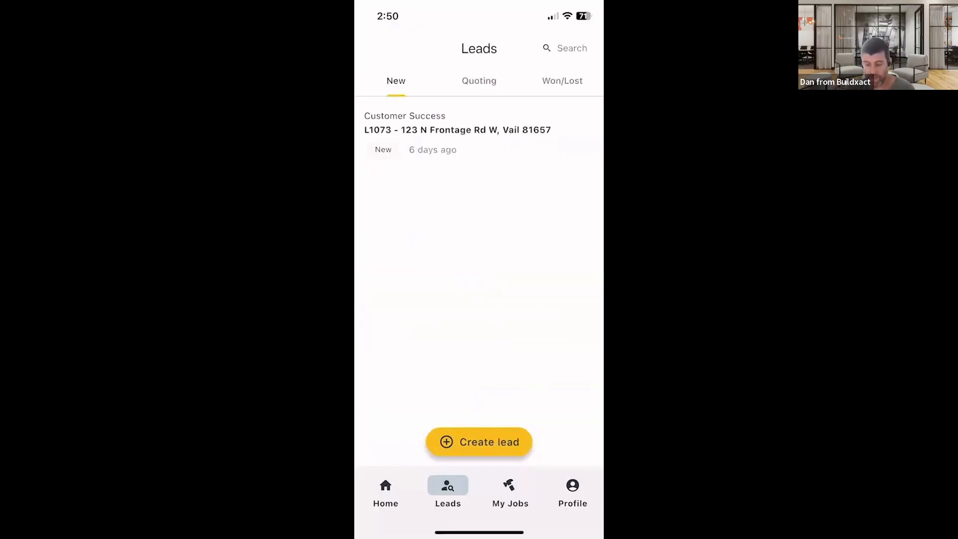
{"action": "left_click", "coordinate": [457, 130]}
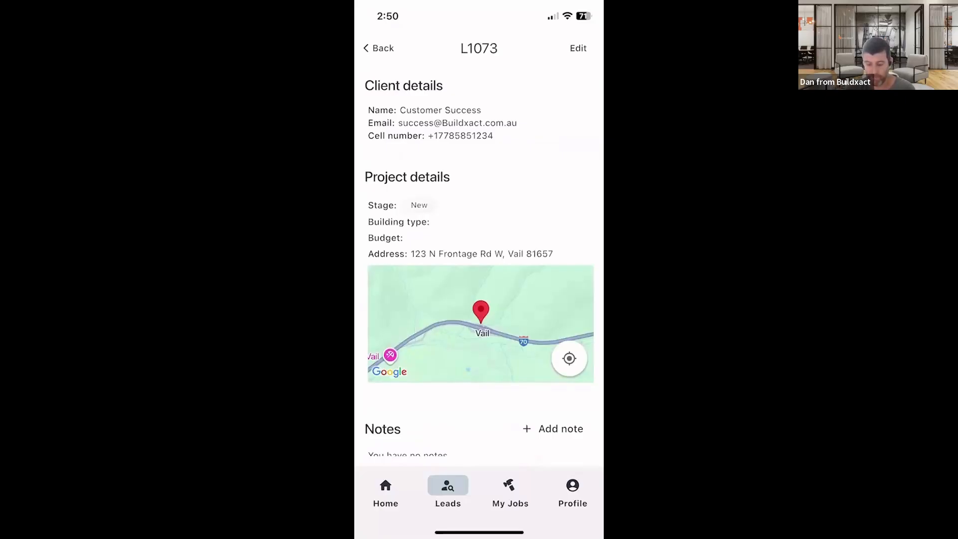
{"action": "scroll", "coordinate": [479, 270], "scroll_direction": "down", "scroll_amount": 3}
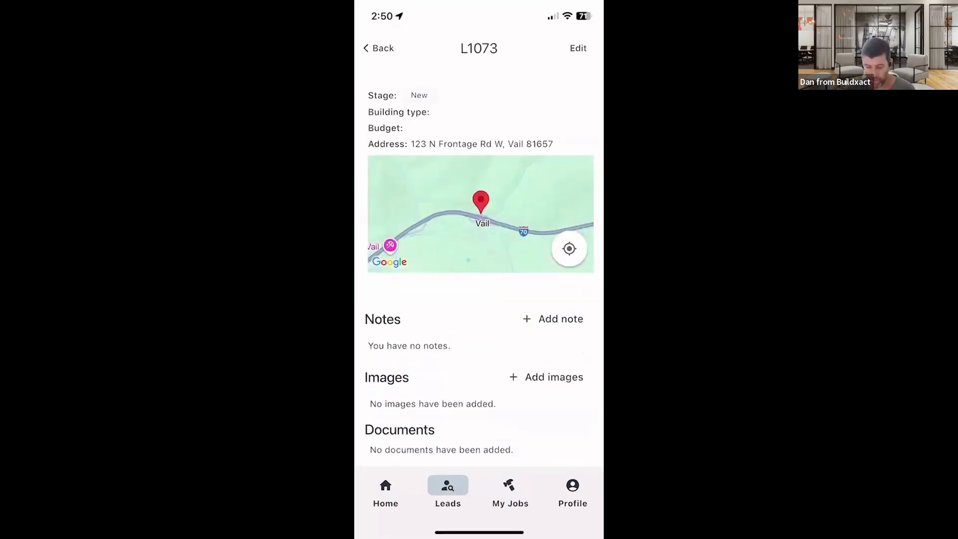
{"action": "left_click", "coordinate": [554, 319]}
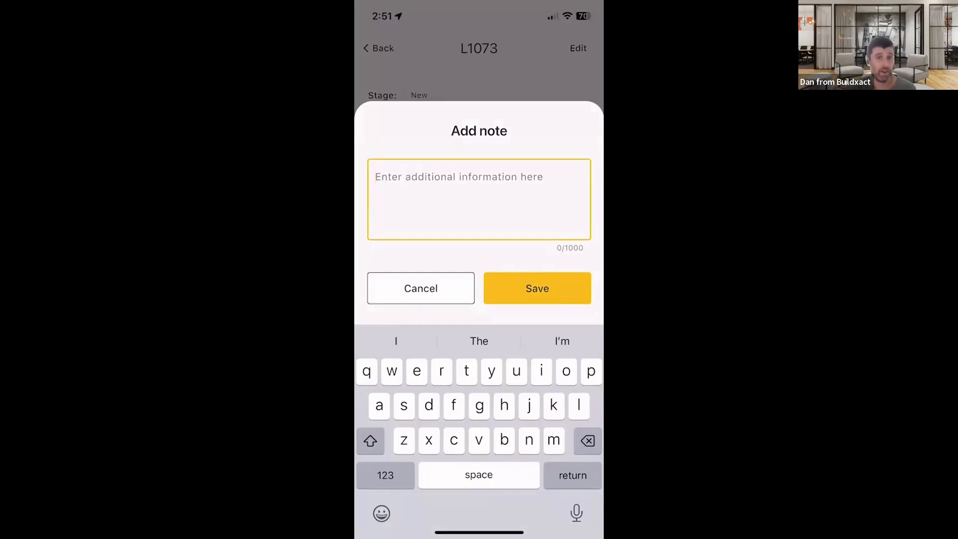
{"action": "left_click", "coordinate": [421, 289]}
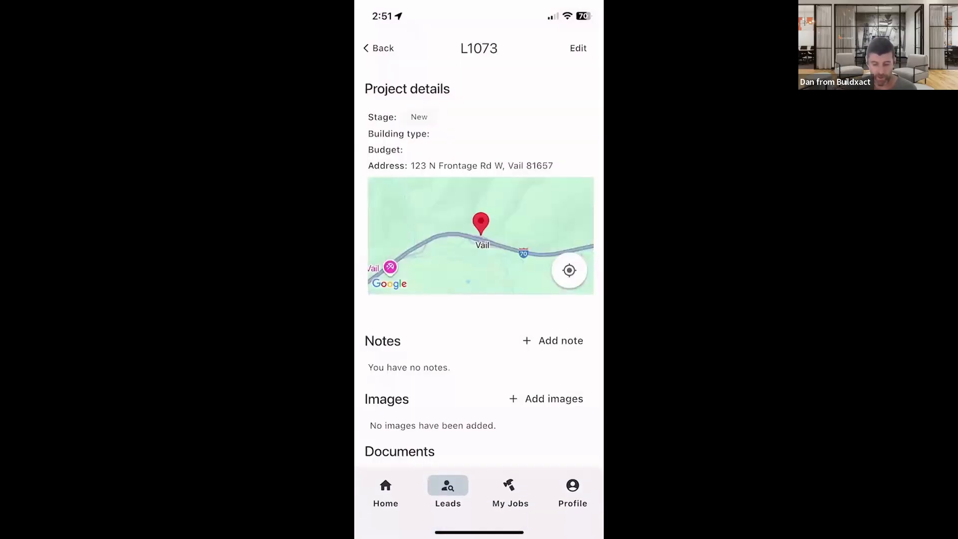
- Return from the lead to the home screen and open job J2076 Dan's master Bathroom under My Jobs
{"action": "scroll", "coordinate": [479, 279], "scroll_direction": "down", "scroll_amount": 1}
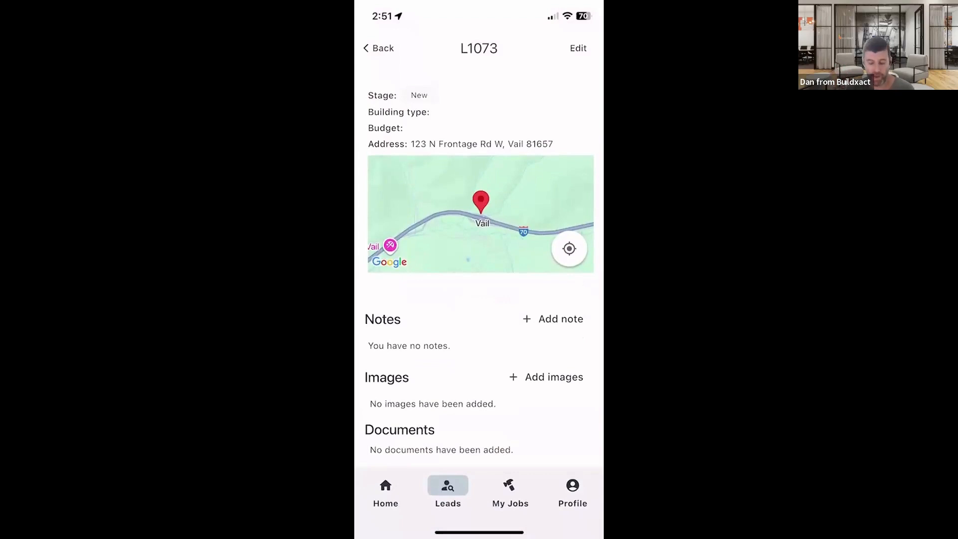
{"action": "scroll", "coordinate": [479, 265], "scroll_direction": "up", "scroll_amount": 4}
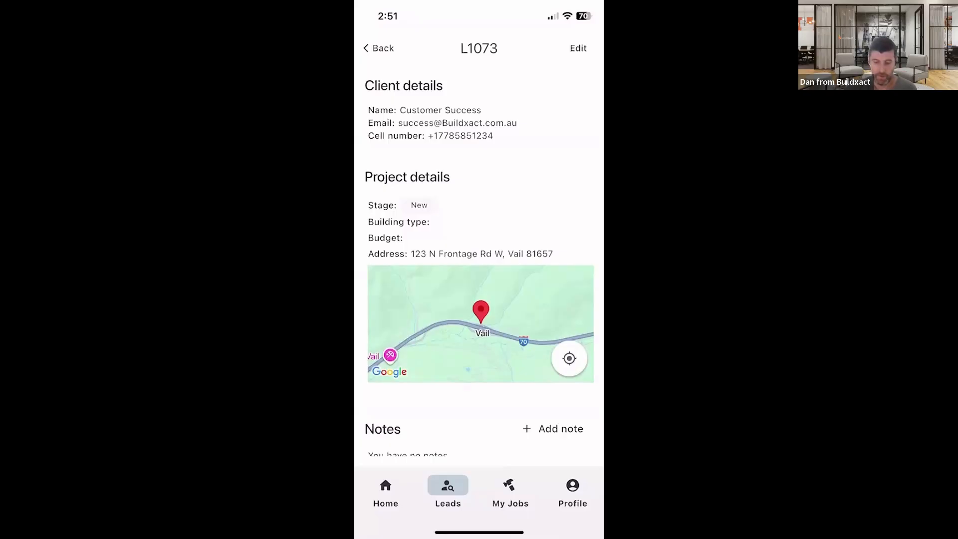
{"action": "left_click", "coordinate": [379, 49]}
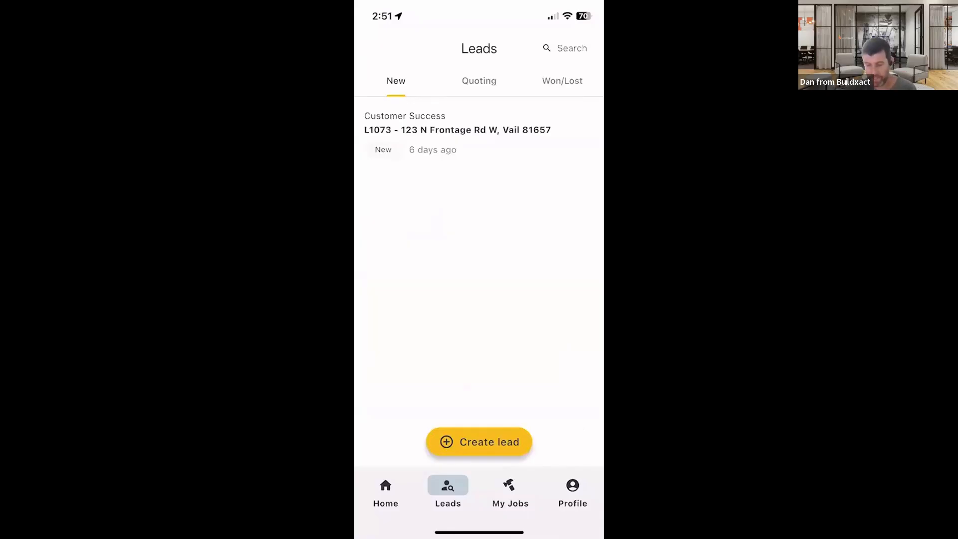
{"action": "left_click", "coordinate": [386, 493]}
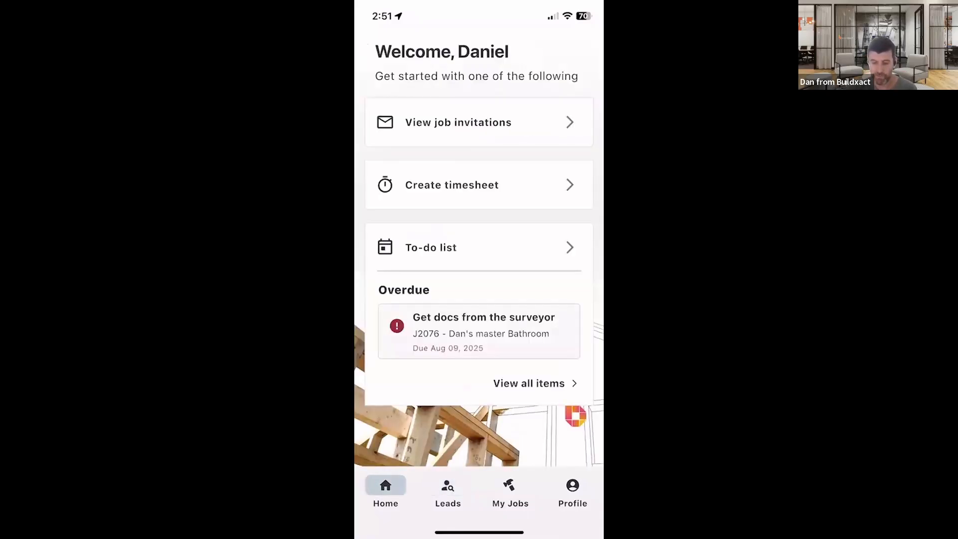
{"action": "left_click", "coordinate": [510, 492]}
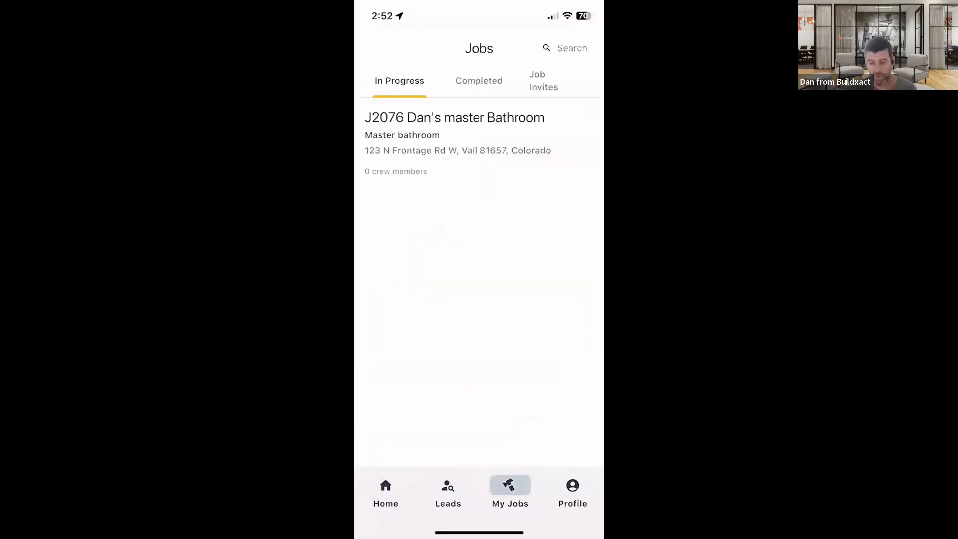
{"action": "left_click", "coordinate": [458, 142]}
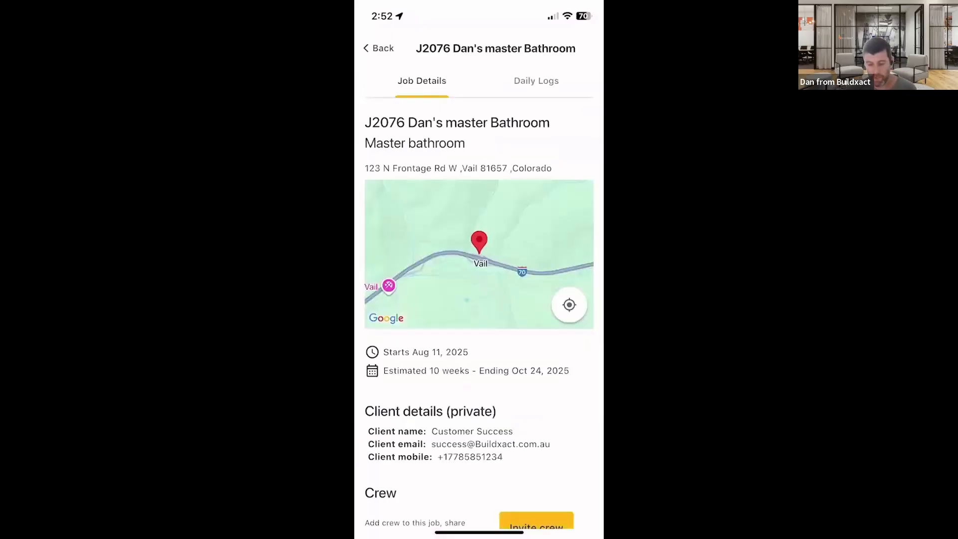
- Unshare the Final permit version document from the Onsite app in the web job's Documents section
{"action": "scroll", "coordinate": [479, 300], "scroll_direction": "down", "scroll_amount": 7}
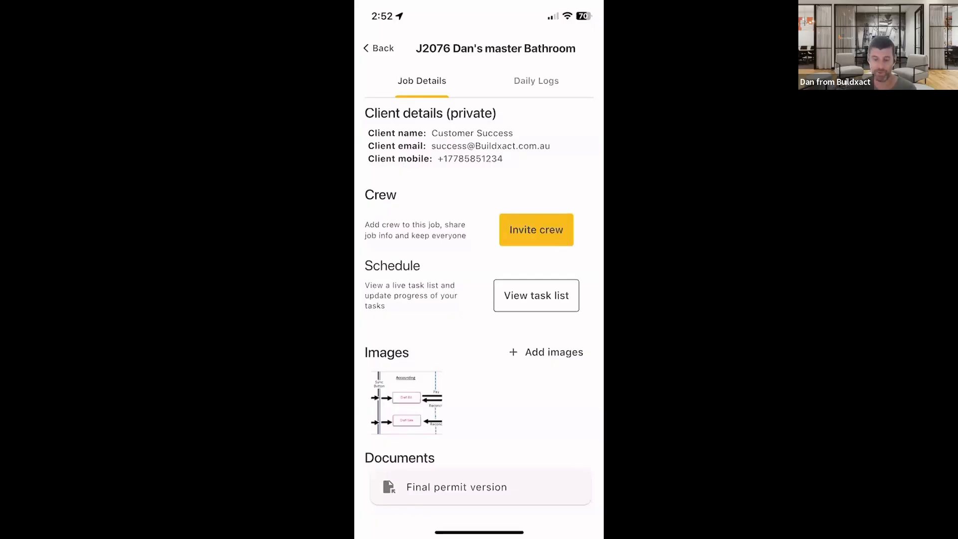
{"action": "scroll", "coordinate": [480, 319], "scroll_direction": "down", "scroll_amount": 1}
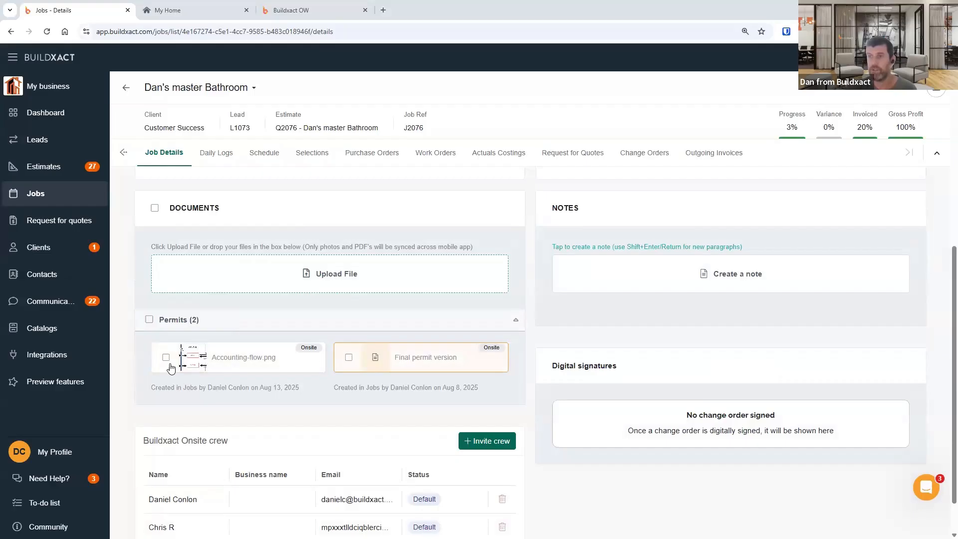
{"action": "scroll", "coordinate": [196, 170], "scroll_direction": "up", "scroll_amount": 2}
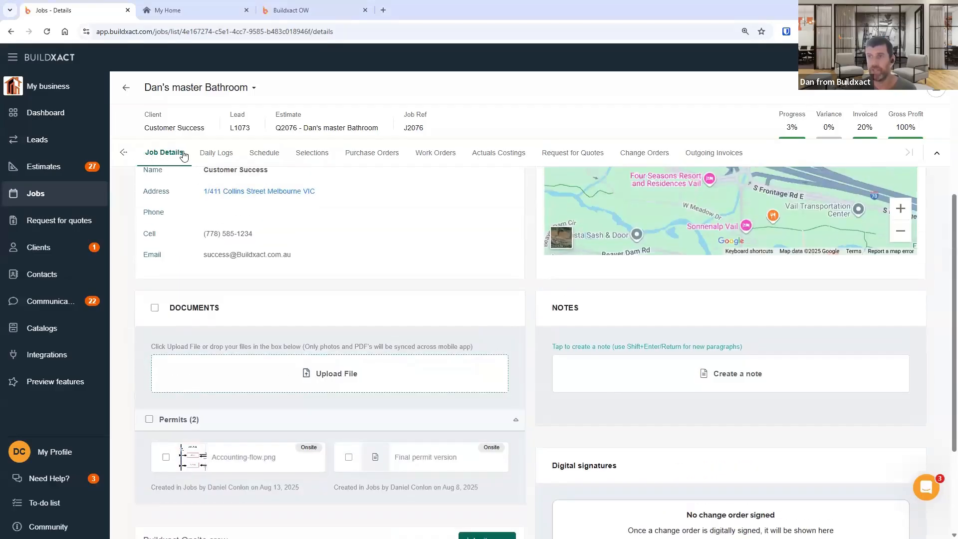
{"action": "scroll", "coordinate": [303, 426], "scroll_direction": "down", "scroll_amount": 1}
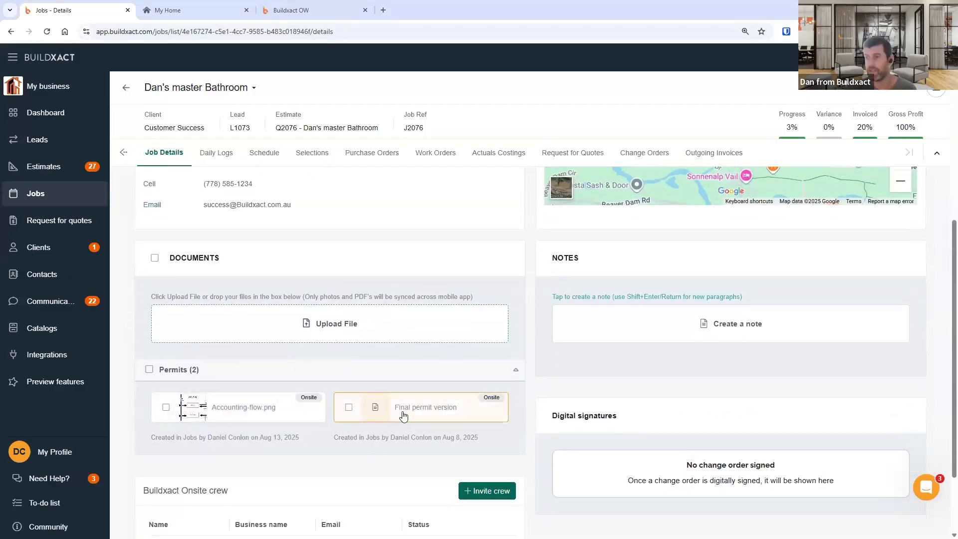
{"action": "left_click", "coordinate": [408, 416]}
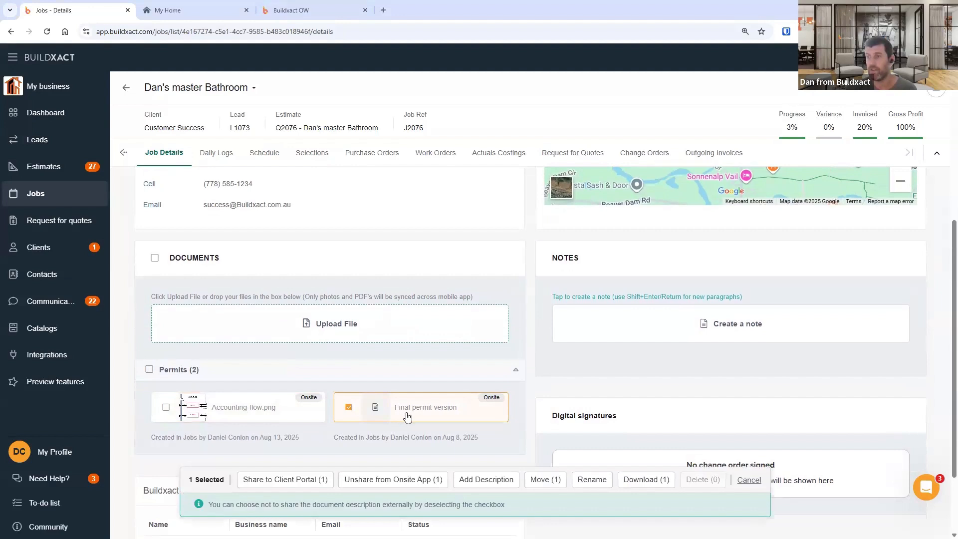
{"action": "left_click", "coordinate": [394, 484]}
{"action": "scroll", "coordinate": [340, 421], "scroll_direction": "down", "scroll_amount": 2}
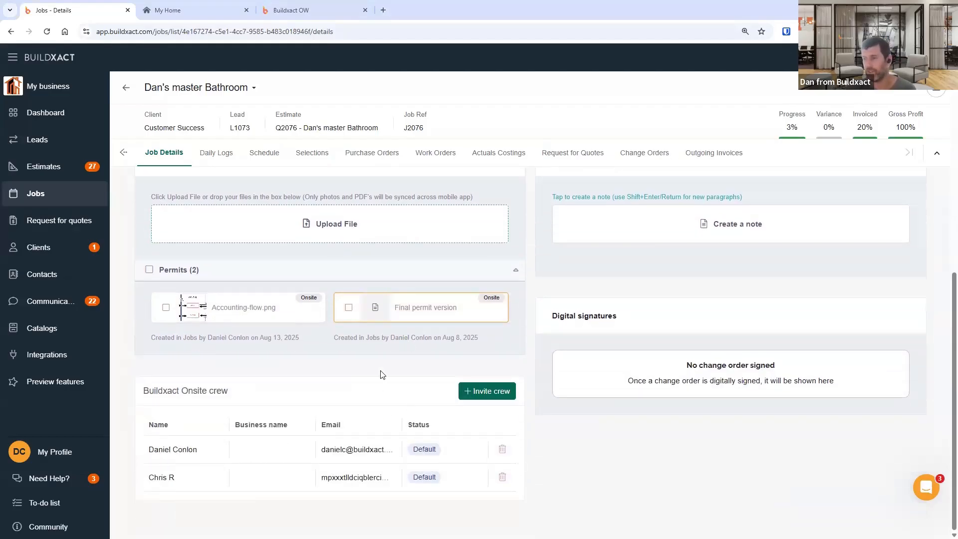
{"action": "left_click", "coordinate": [375, 483]}
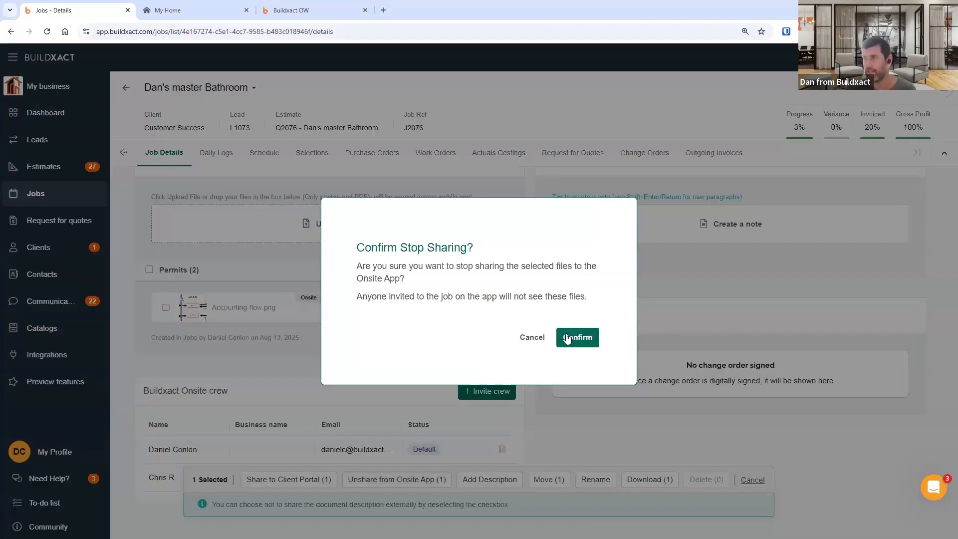
{"action": "left_click", "coordinate": [568, 339]}
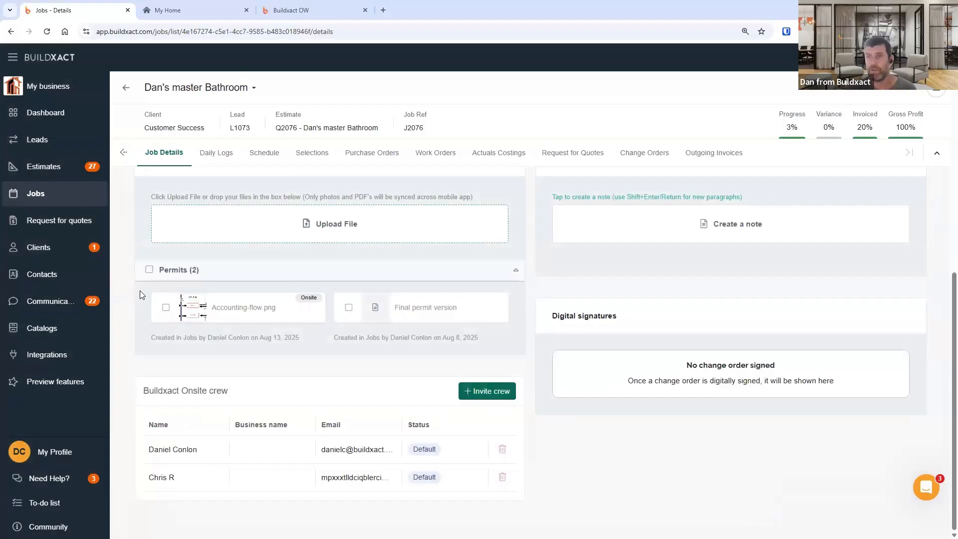
- Unshare the Accounting-flow.png file from the Onsite app as well
{"action": "left_click_drag", "start_coordinate": [140, 290], "coordinate": [501, 349]}
{"action": "left_click", "coordinate": [501, 349]}
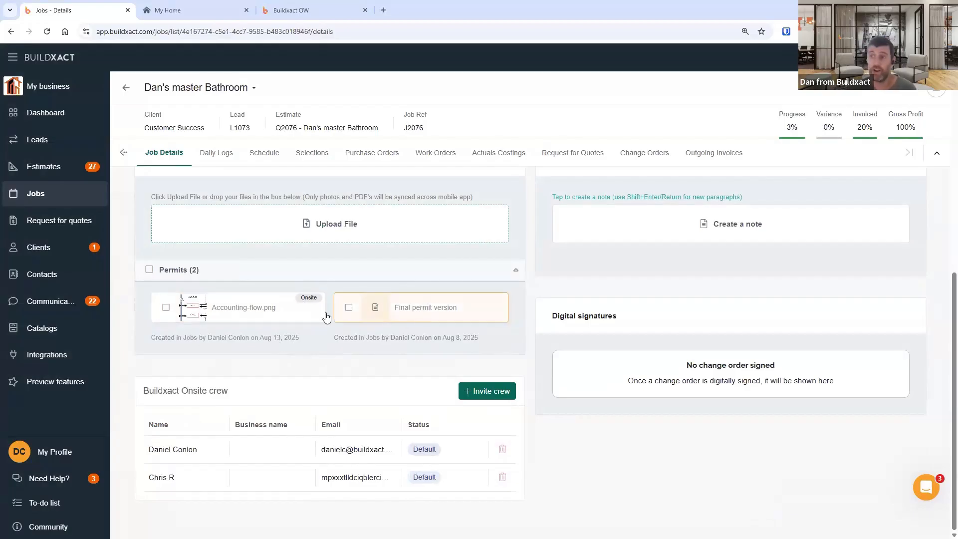
{"action": "left_click", "coordinate": [218, 310]}
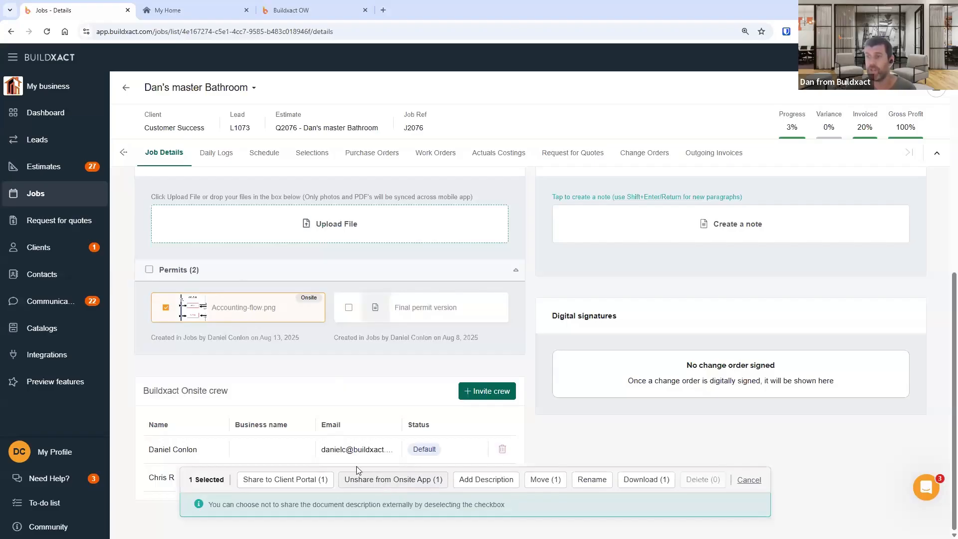
{"action": "left_click", "coordinate": [377, 480]}
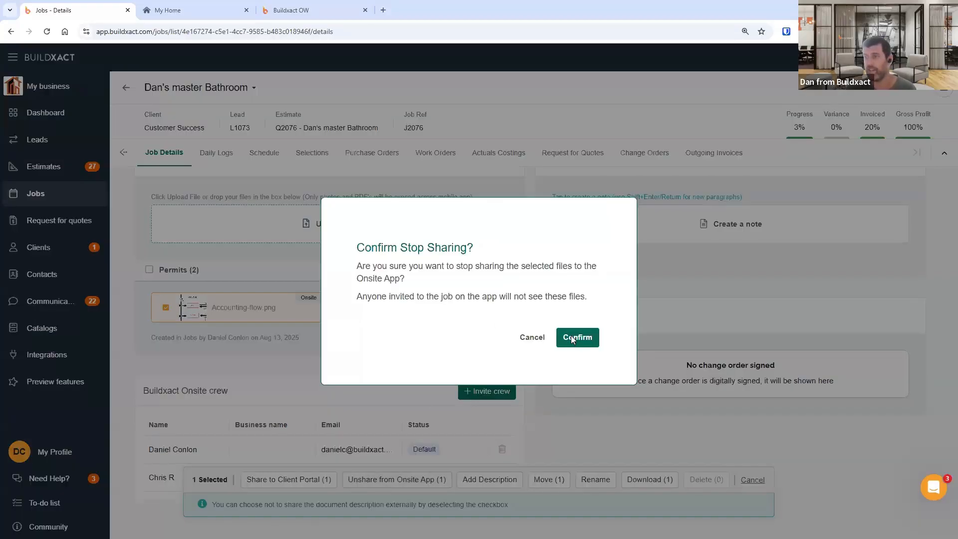
{"action": "left_click", "coordinate": [574, 337]}
{"action": "left_click", "coordinate": [229, 307]}
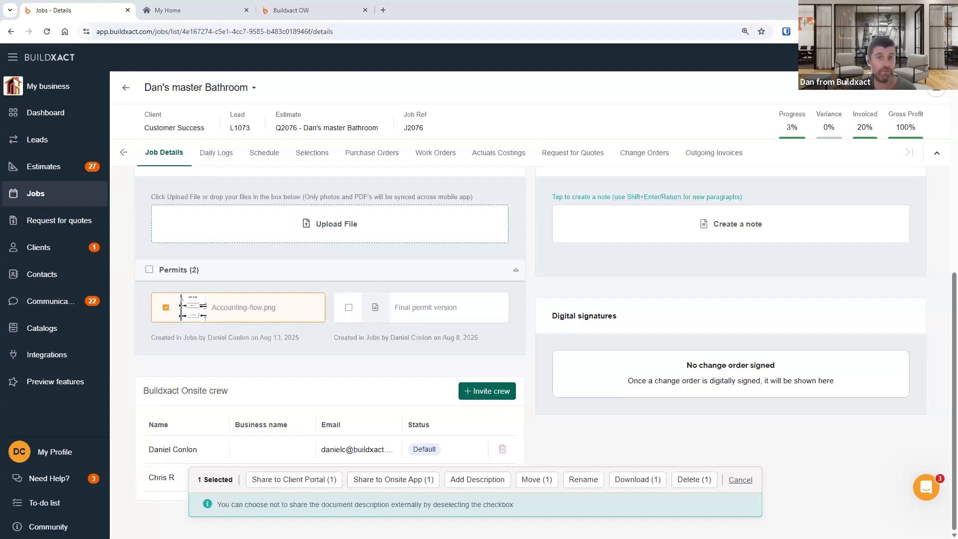
- Add the comment "note" to the paint discolouration post in the job's Daily Logs
{"action": "left_click", "coordinate": [231, 161]}
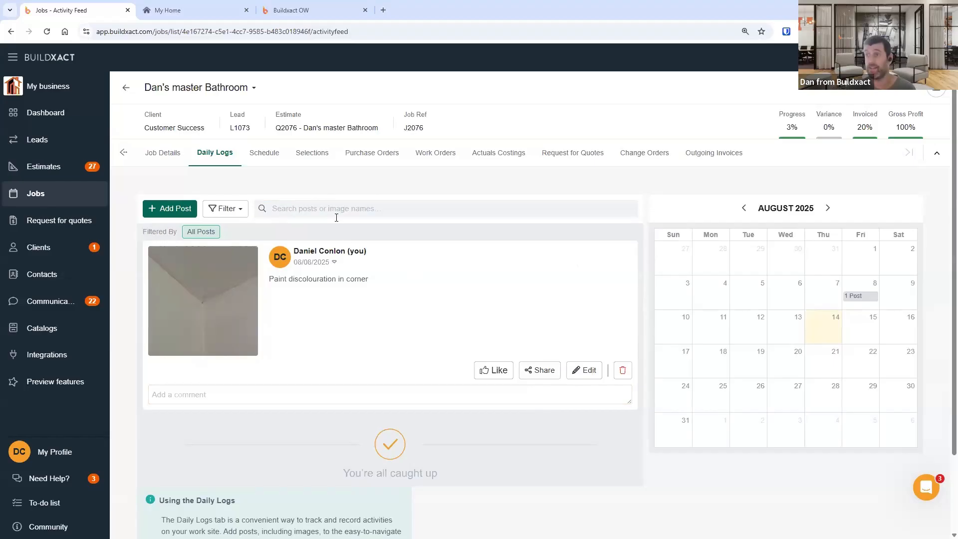
{"action": "left_click", "coordinate": [323, 389]}
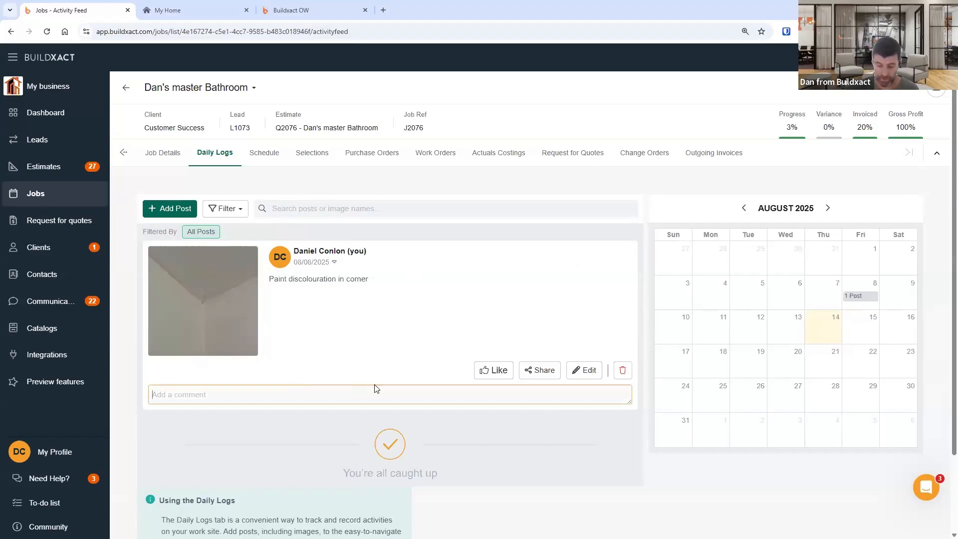
{"action": "type", "text": "note"}
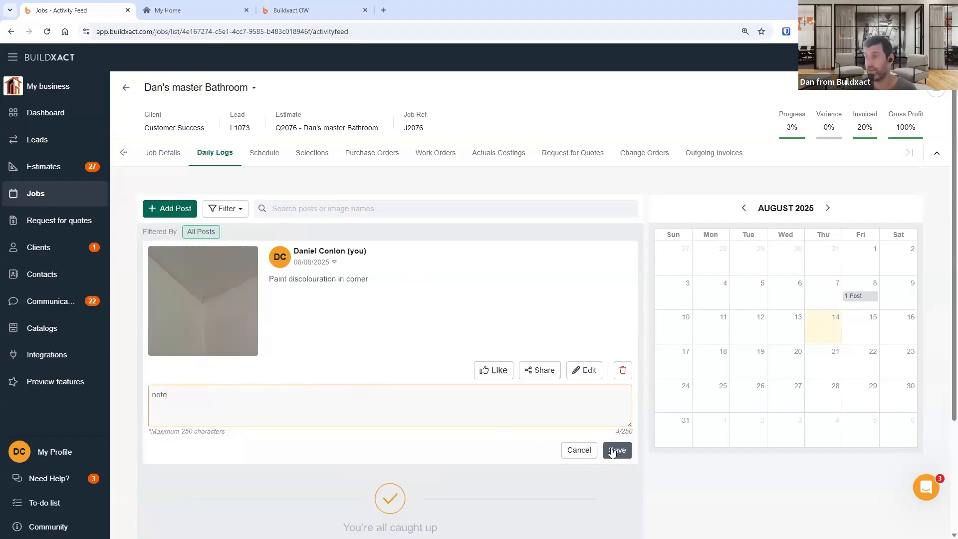
{"action": "left_click", "coordinate": [613, 451]}
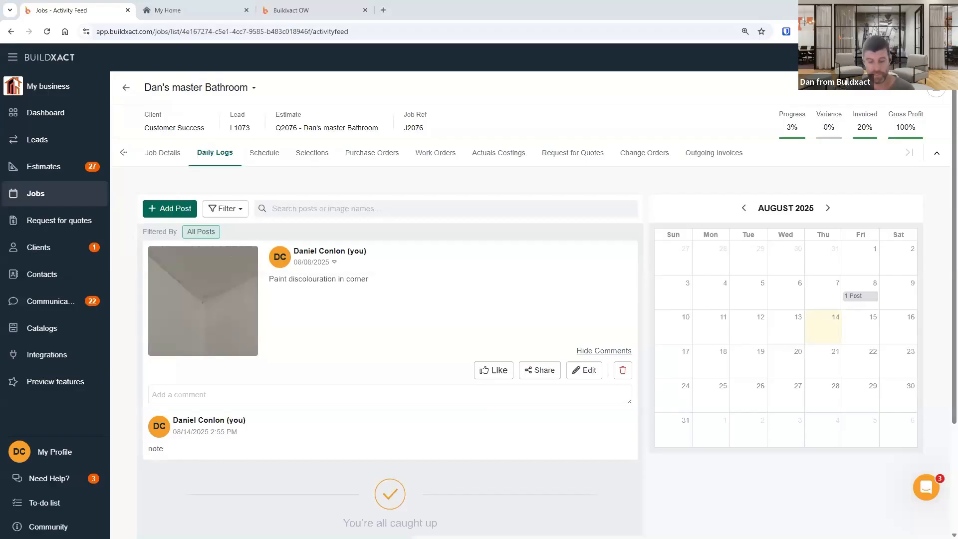
- Switch to the mobile app and open the comments on the job's Daily Logs post
{"action": "key", "text": "alt+Tab"}
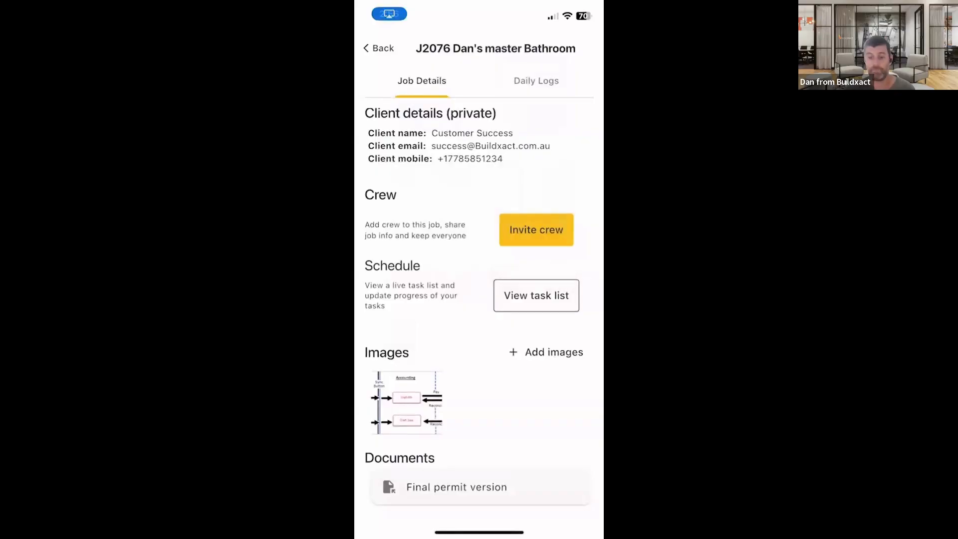
{"action": "scroll", "coordinate": [479, 309], "scroll_direction": "up", "scroll_amount": 4}
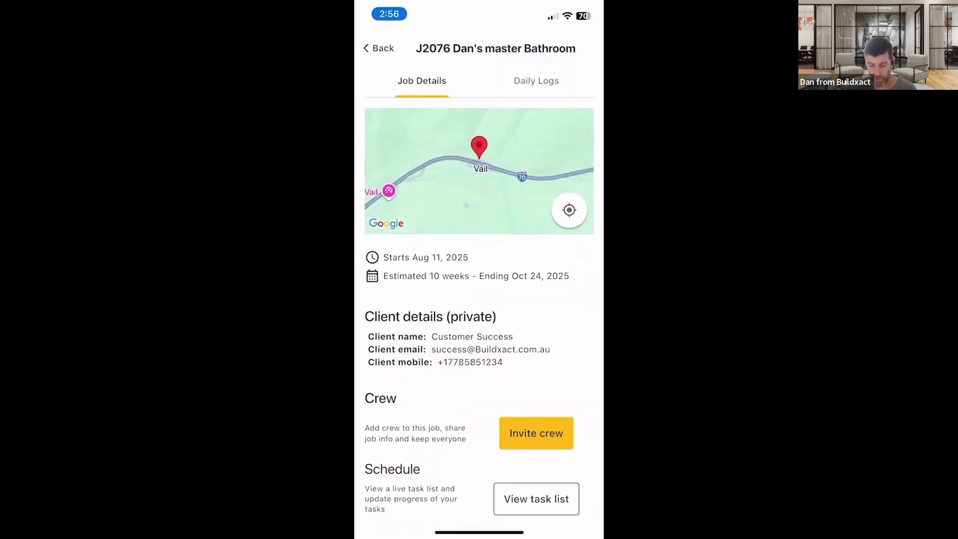
{"action": "scroll", "coordinate": [479, 309], "scroll_direction": "down", "scroll_amount": 4}
{"action": "scroll", "coordinate": [480, 310], "scroll_direction": "up", "scroll_amount": 5}
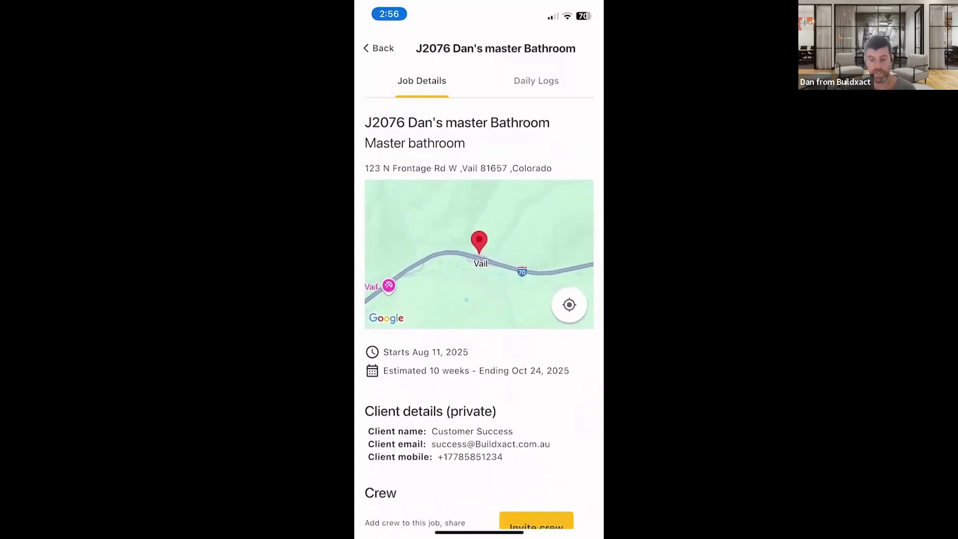
{"action": "left_click", "coordinate": [537, 81]}
{"action": "left_click", "coordinate": [422, 81]}
{"action": "left_click", "coordinate": [536, 80]}
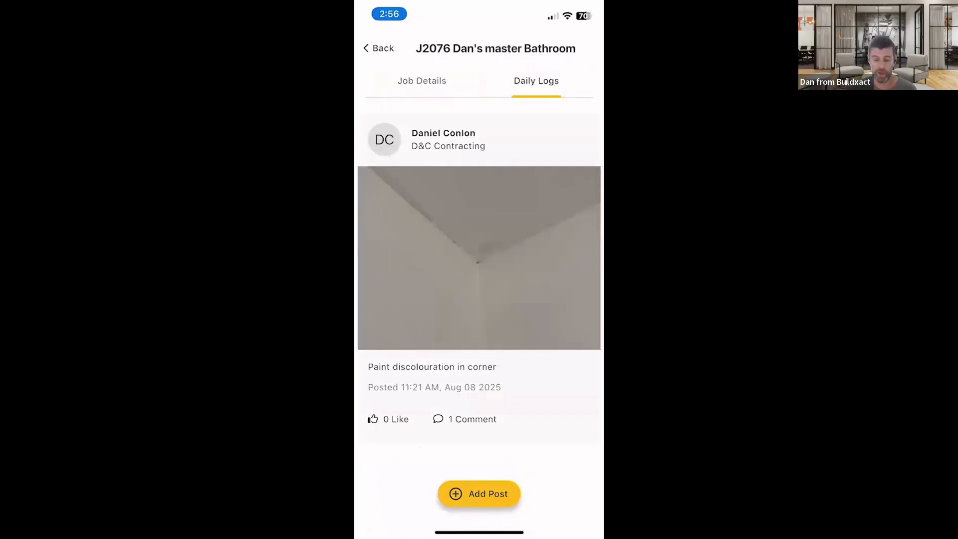
{"action": "left_click", "coordinate": [465, 419]}
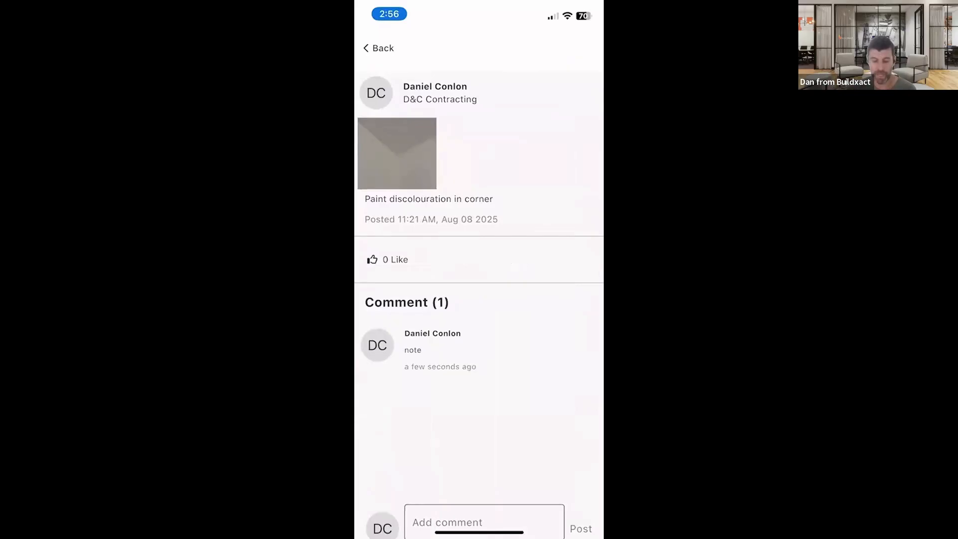
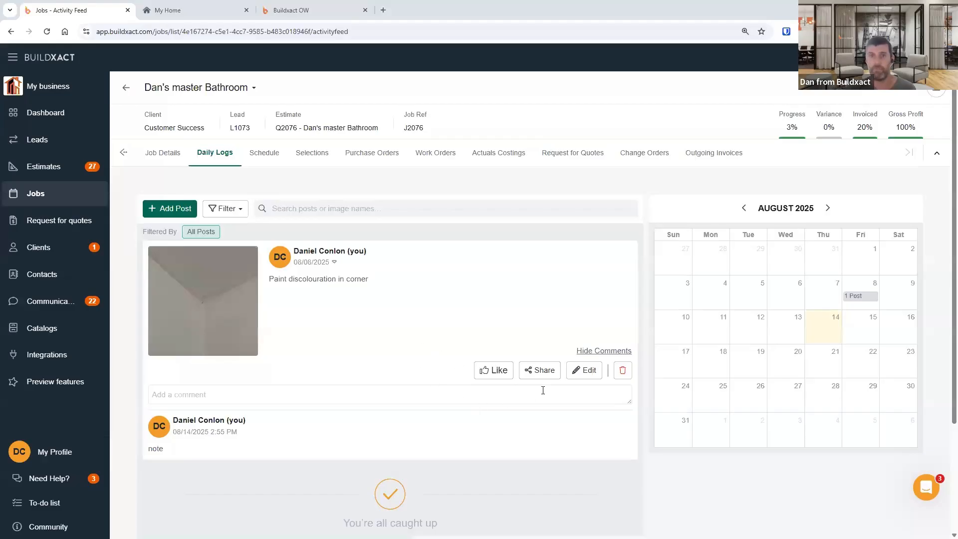
- Open the paint discolouration post's share dialog and close it without sharing
{"action": "left_click", "coordinate": [540, 393]}
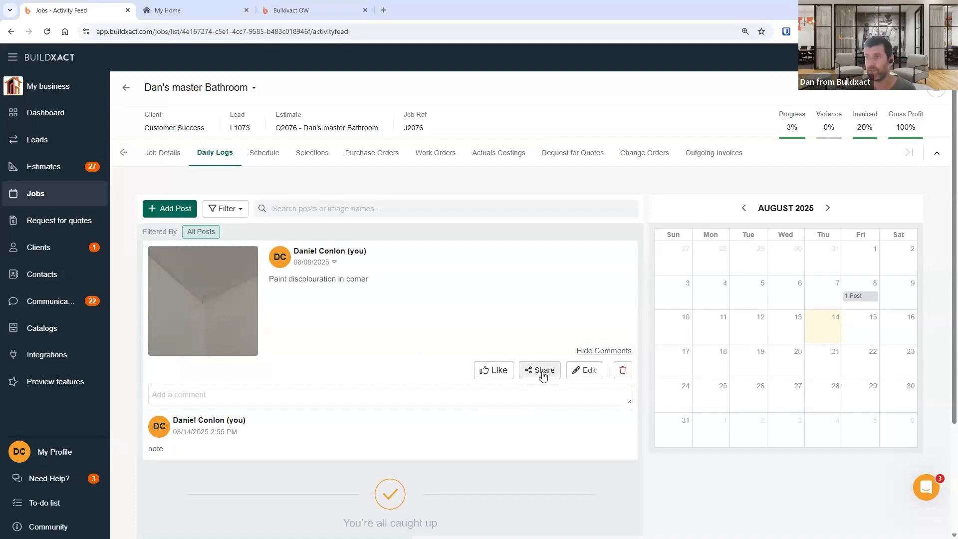
{"action": "left_click", "coordinate": [543, 374]}
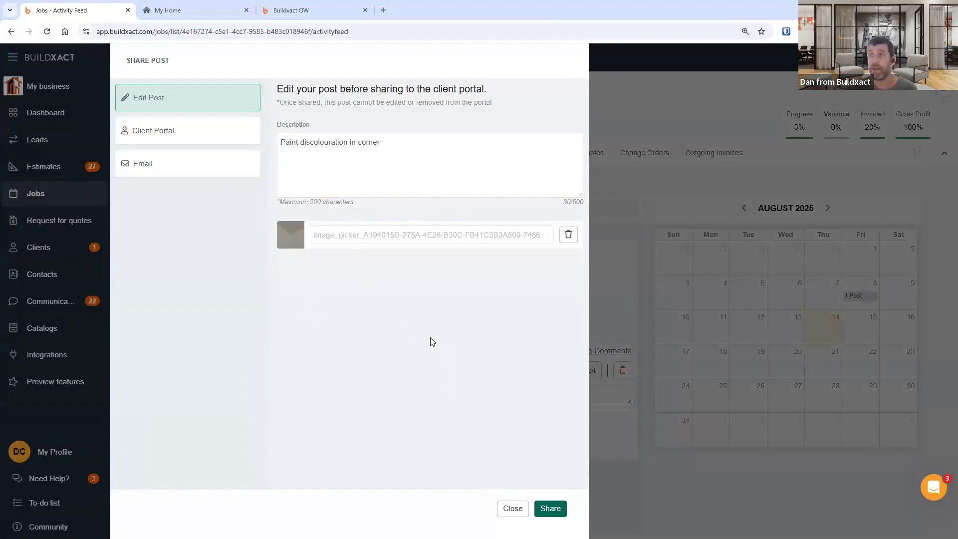
{"action": "left_click", "coordinate": [514, 507]}
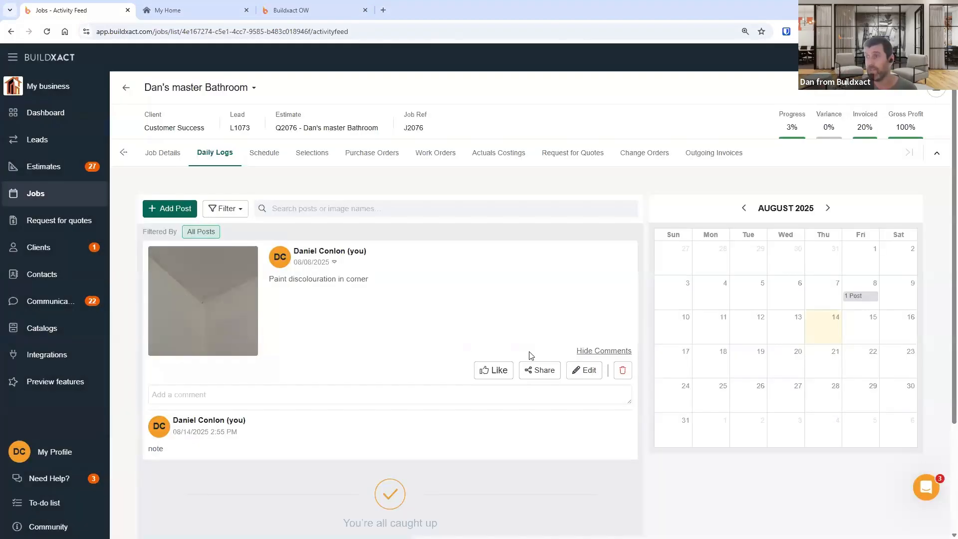
{"action": "left_click", "coordinate": [546, 370]}
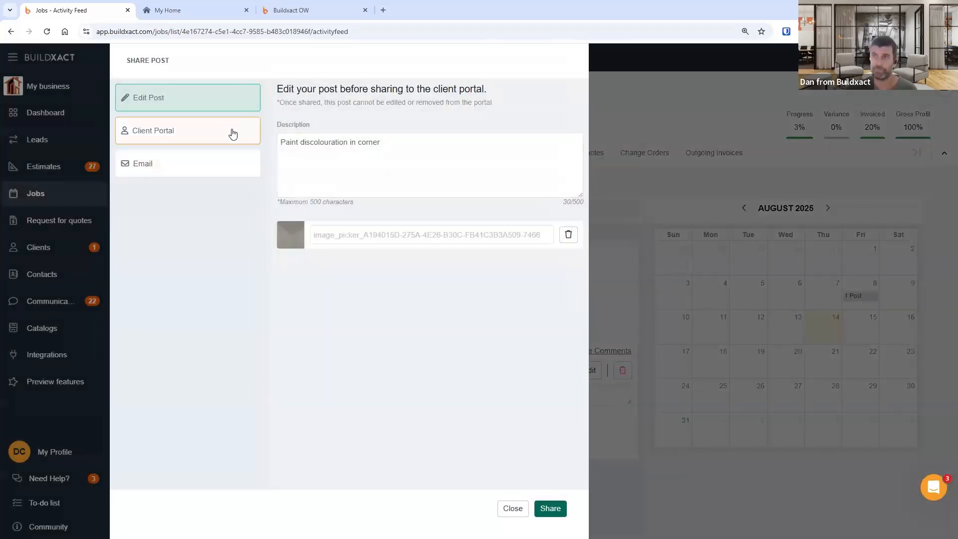
{"action": "left_click", "coordinate": [512, 515]}
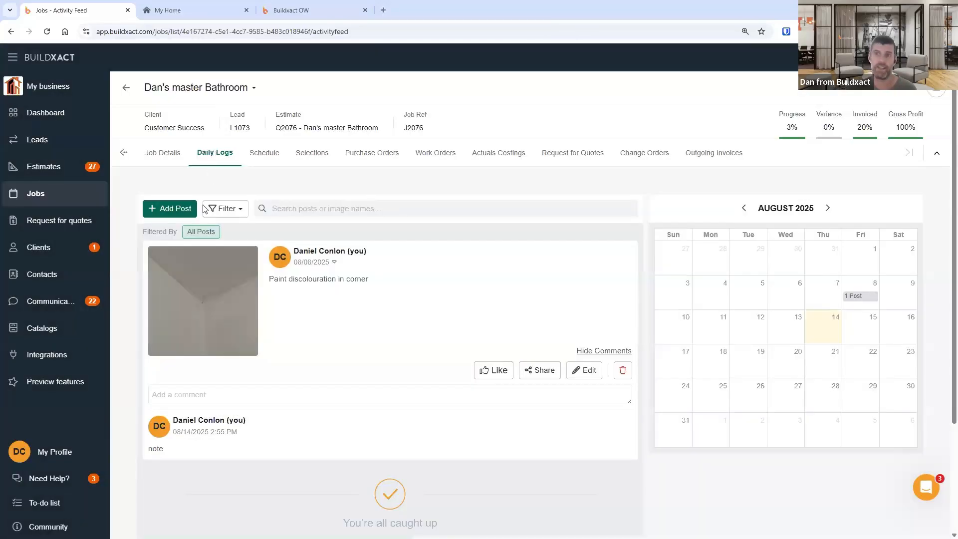
- Reopen the post's share dialog, examine its editable description and client portal option, and close it without sharing
{"action": "left_click", "coordinate": [544, 370]}
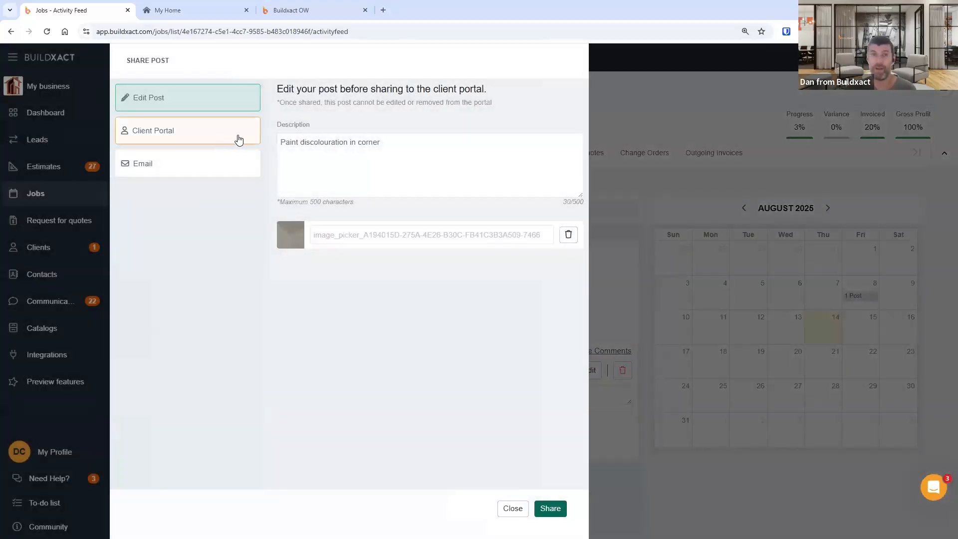
{"action": "left_click", "coordinate": [362, 149]}
{"action": "left_click_drag", "start_coordinate": [411, 145], "coordinate": [184, 129]}
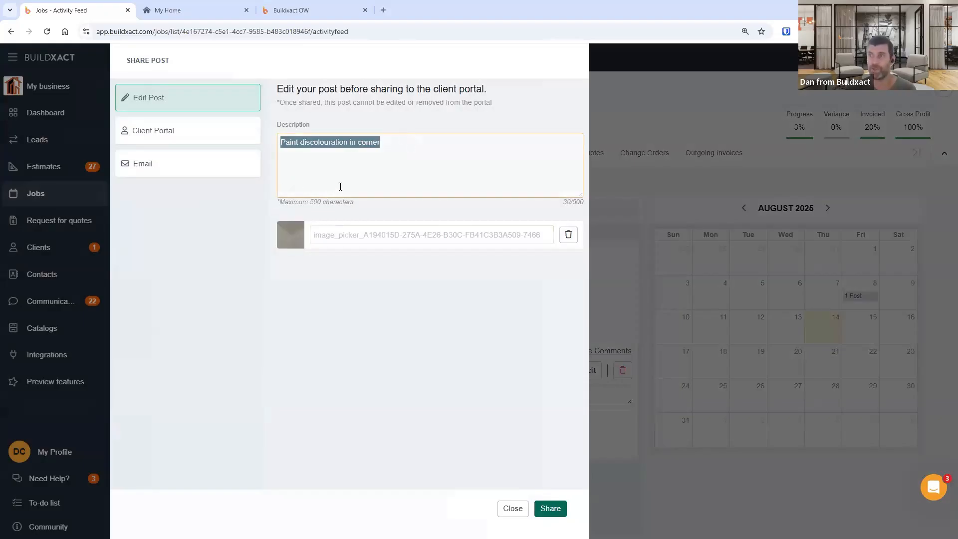
{"action": "left_click_drag", "start_coordinate": [398, 145], "coordinate": [266, 139]}
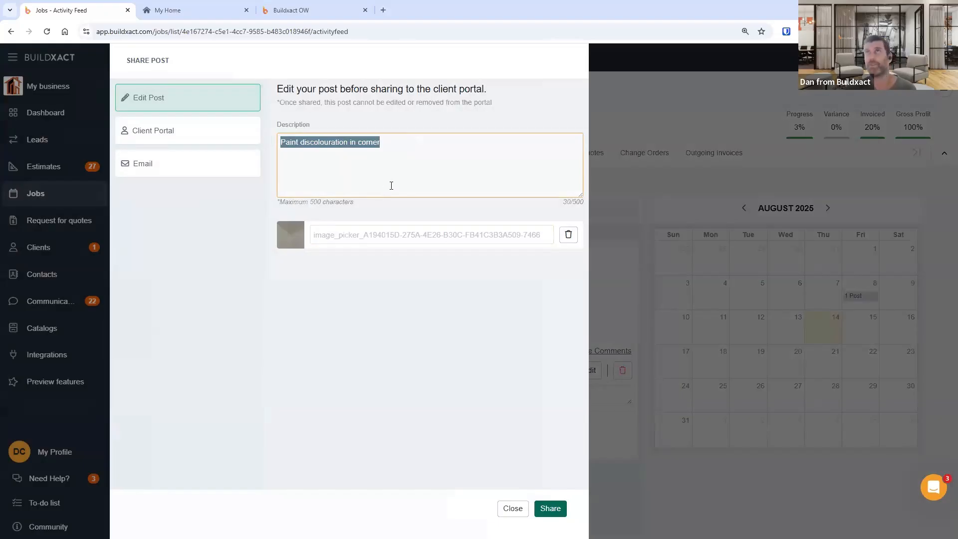
{"action": "left_click", "coordinate": [400, 142]}
{"action": "left_click_drag", "start_coordinate": [286, 143], "coordinate": [378, 143]}
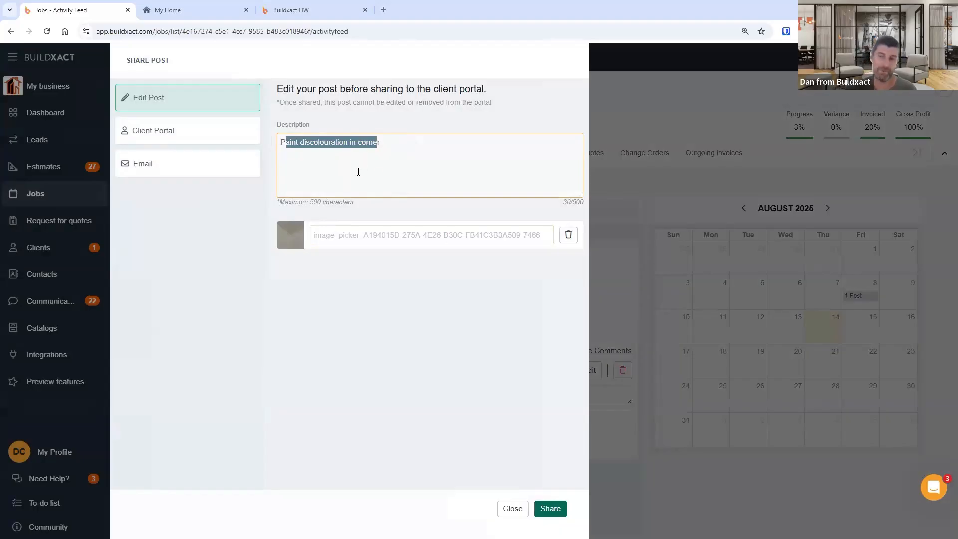
{"action": "left_click", "coordinate": [333, 168]}
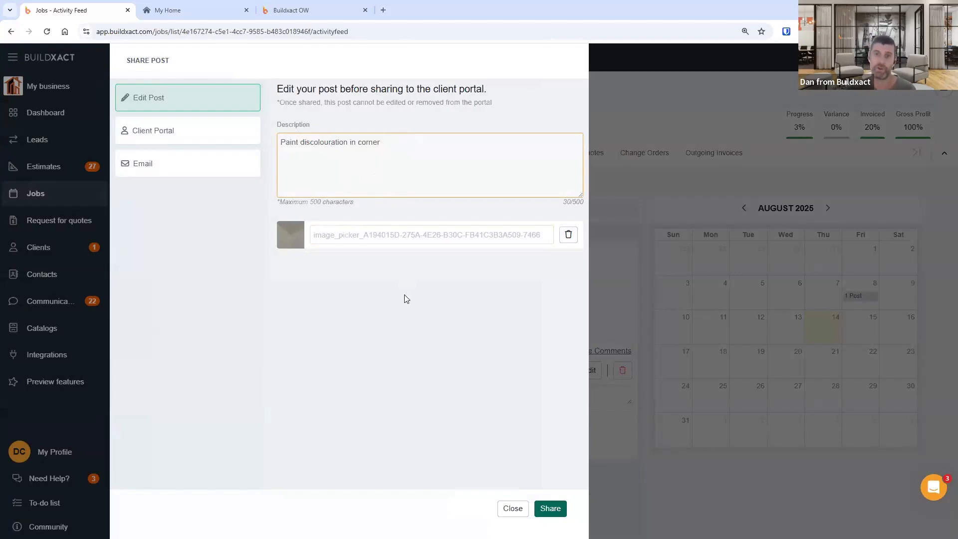
{"action": "left_click", "coordinate": [512, 509]}
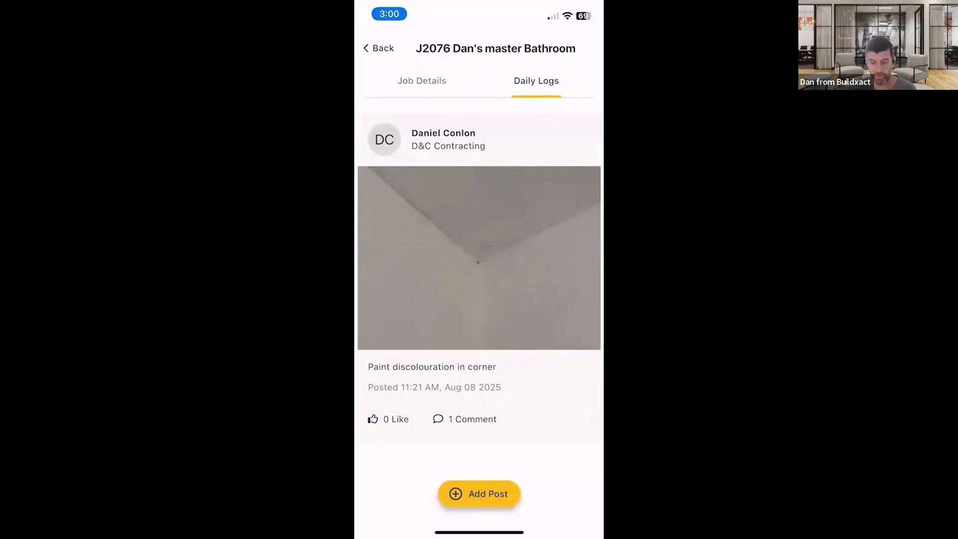
- Return to the mobile app's home screen and start creating a new timesheet
{"action": "left_click", "coordinate": [378, 49]}
{"action": "left_click", "coordinate": [386, 491]}
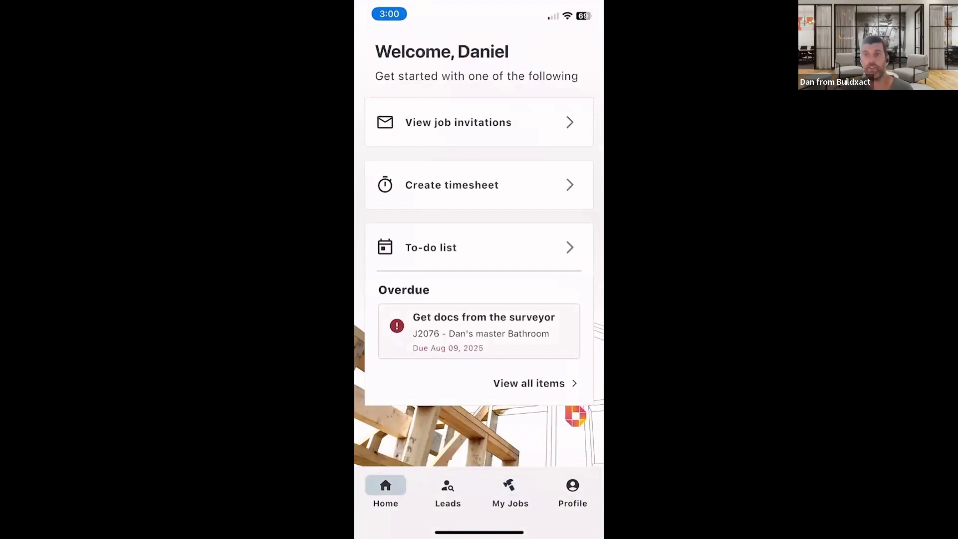
{"action": "left_click", "coordinate": [479, 185]}
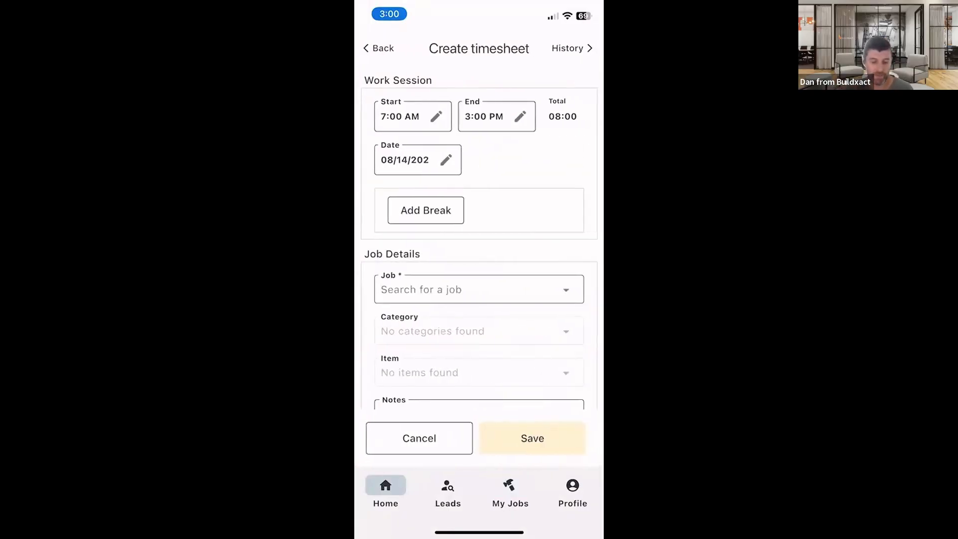
- Try to select the J2076 Dan's master Bathroom job for the timesheet
{"action": "left_click", "coordinate": [480, 290]}
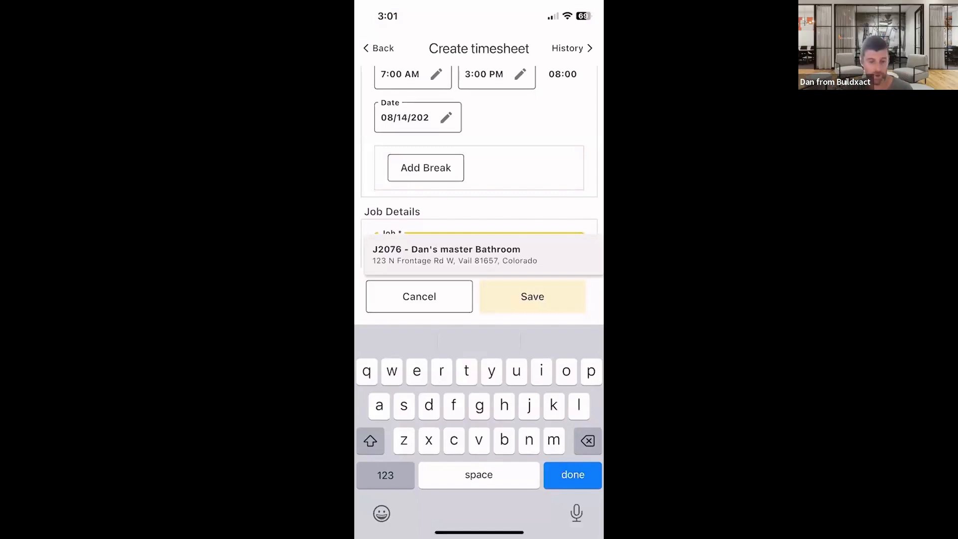
{"action": "left_click", "coordinate": [455, 255]}
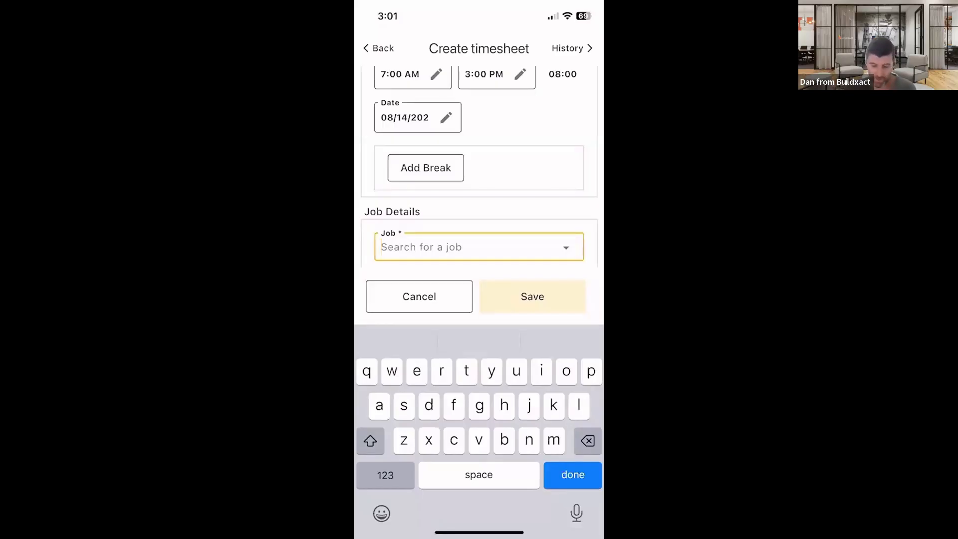
{"action": "scroll", "coordinate": [479, 167], "scroll_direction": "up", "scroll_amount": 1}
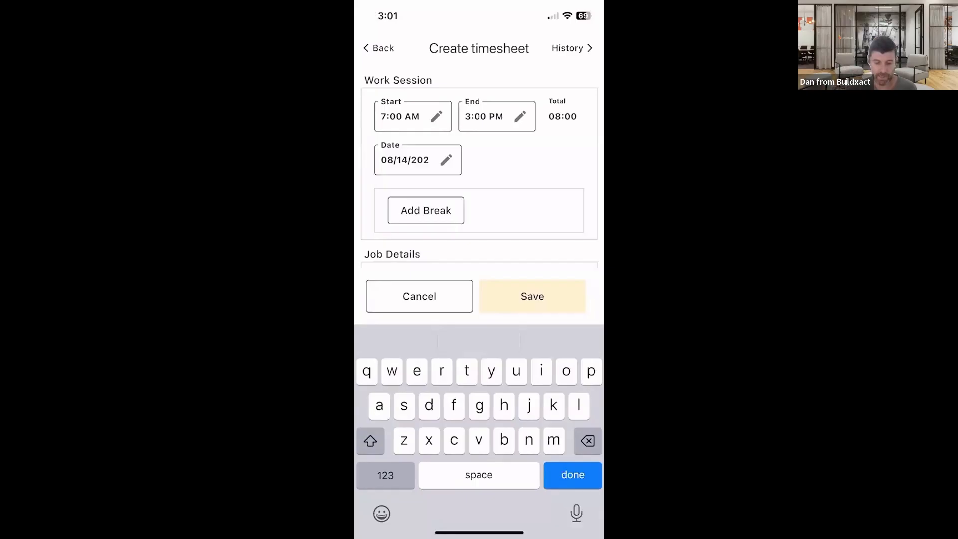
- Set the work session start time to 8:41 AM, leaving the end time at 3:00 PM
{"action": "left_click", "coordinate": [436, 116]}
{"action": "left_click", "coordinate": [424, 341]}
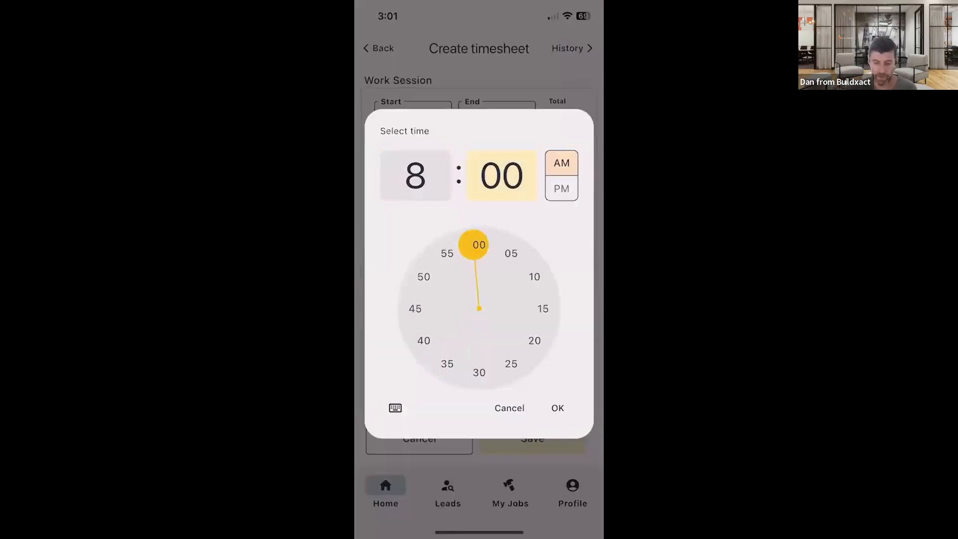
{"action": "left_click", "coordinate": [424, 341]}
{"action": "left_click_drag", "start_coordinate": [424, 340], "coordinate": [421, 334]}
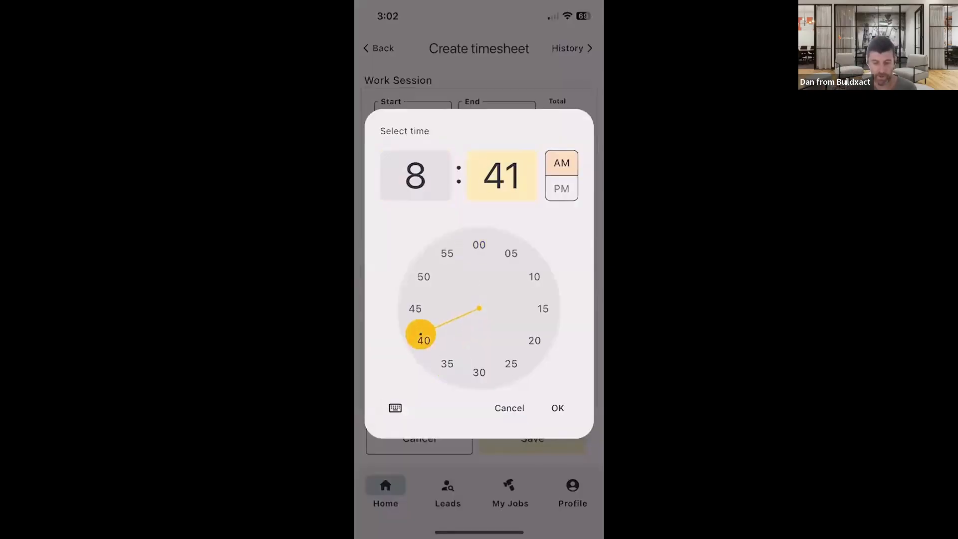
{"action": "left_click", "coordinate": [558, 408]}
{"action": "left_click", "coordinate": [521, 117]}
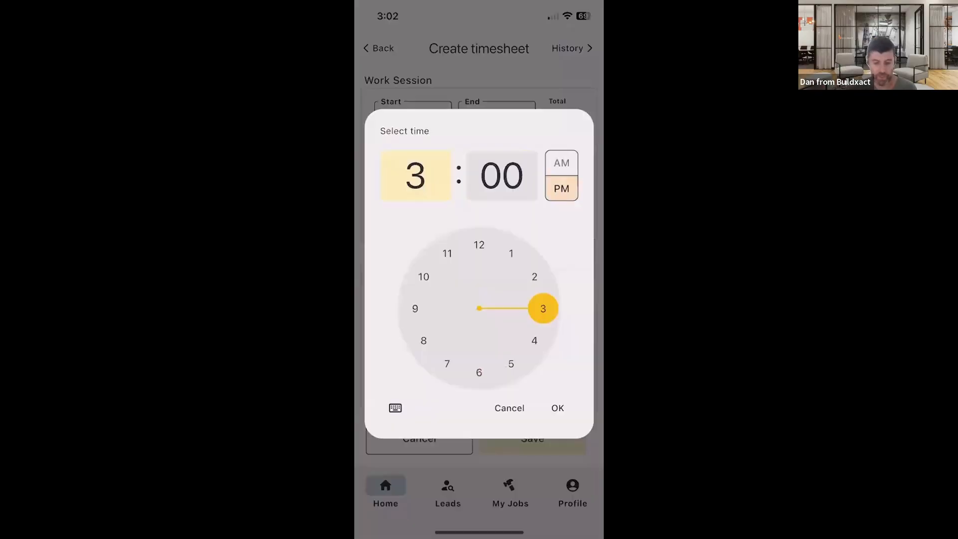
{"action": "left_click", "coordinate": [558, 409]}
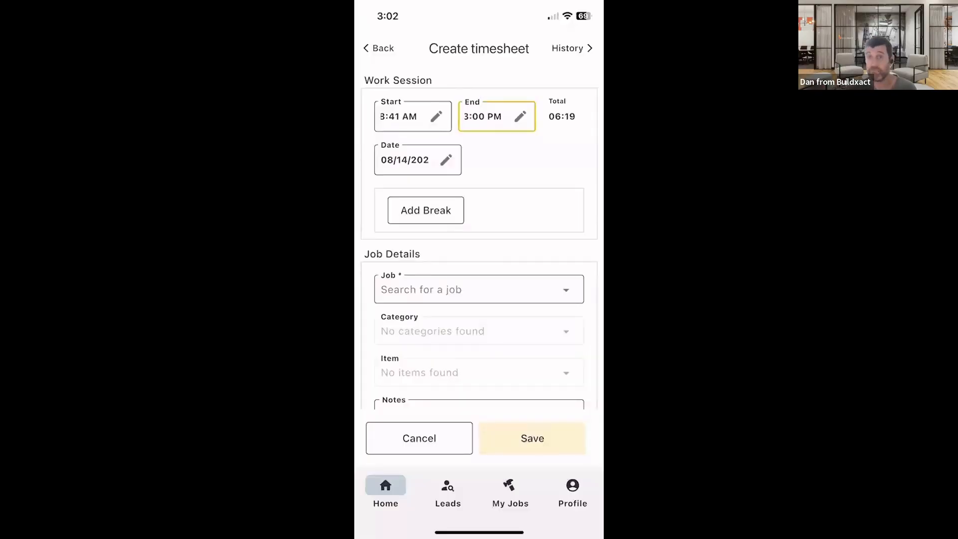
- Add a Meal break of 10 minutes to the work session
{"action": "left_click", "coordinate": [426, 210]}
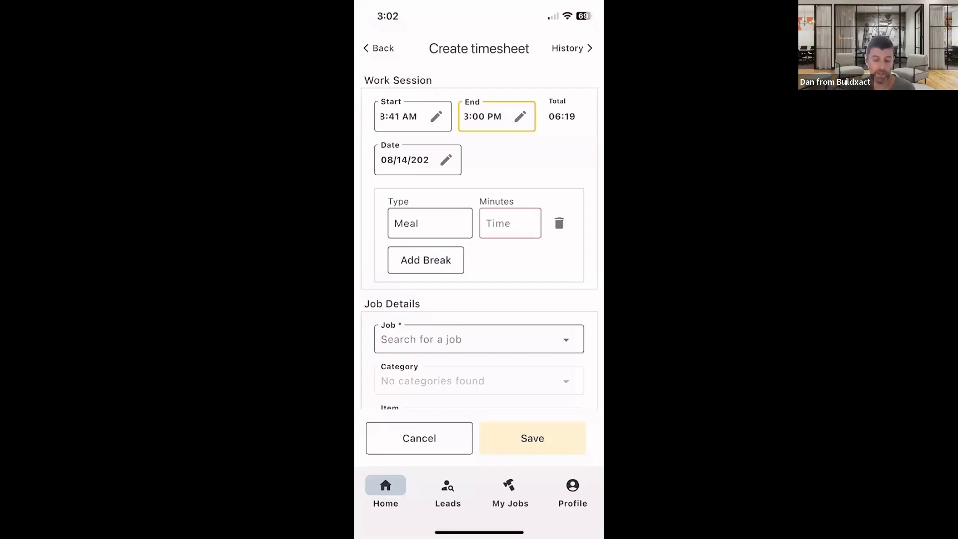
{"action": "left_click", "coordinate": [430, 223]}
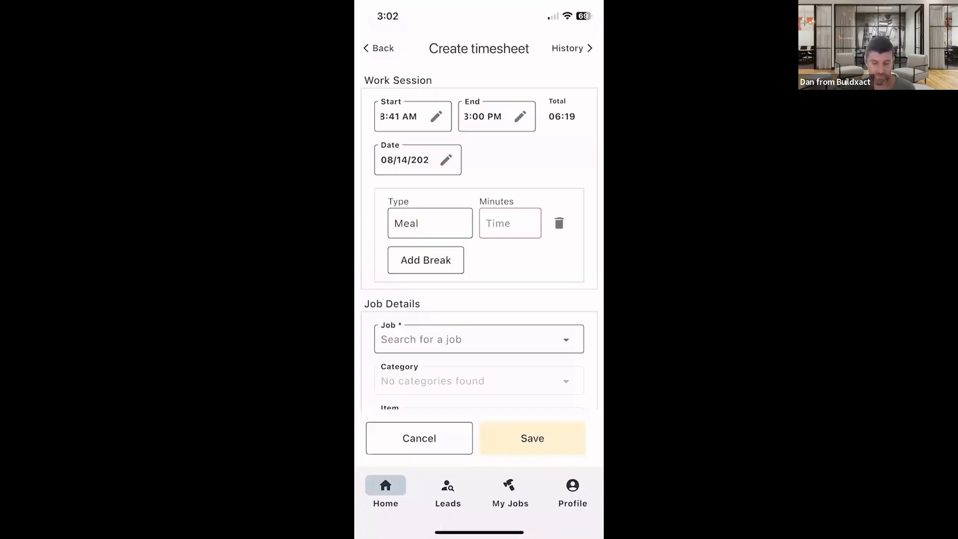
{"action": "left_click", "coordinate": [510, 223]}
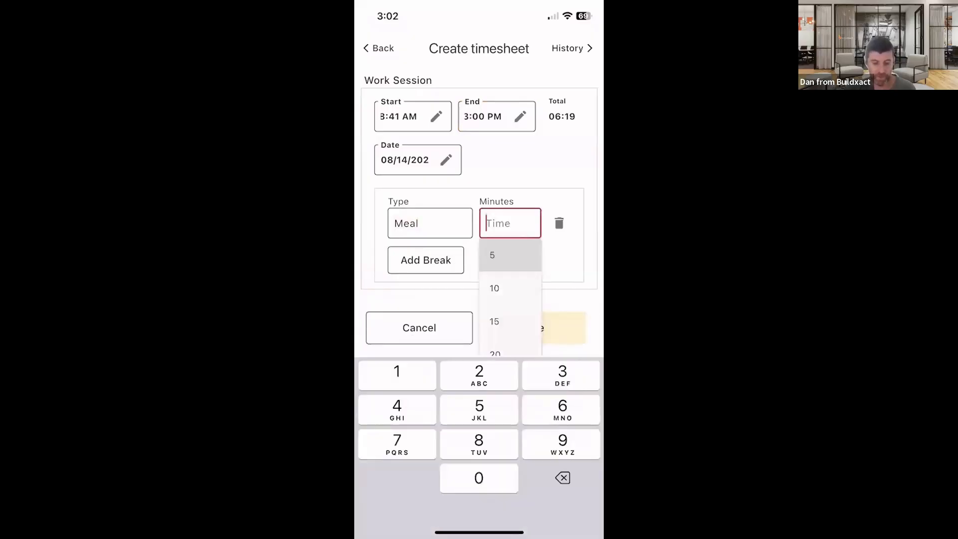
{"action": "left_click", "coordinate": [494, 288]}
- Select the J2076 Dan's master Bathroom job for the timesheet
{"action": "scroll", "coordinate": [479, 244], "scroll_direction": "down", "scroll_amount": 2}
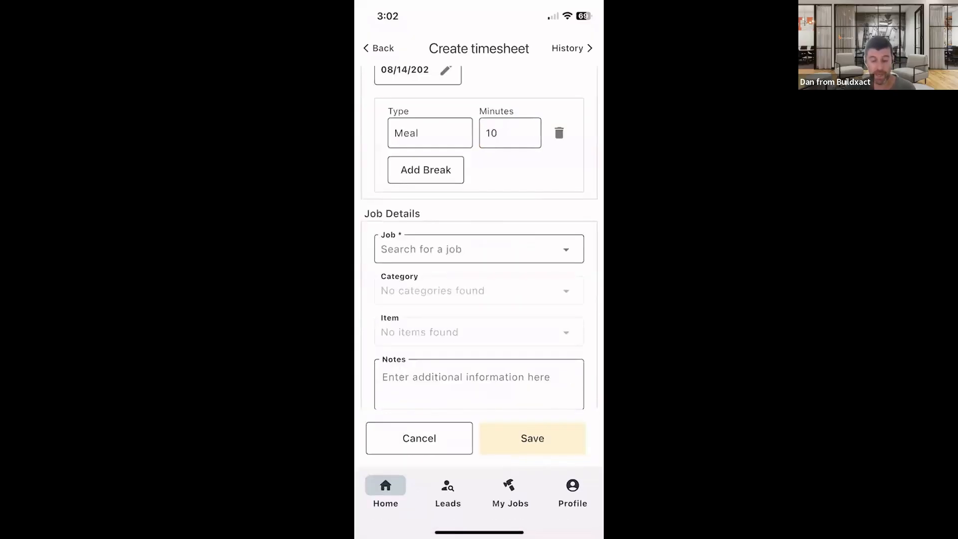
{"action": "scroll", "coordinate": [480, 238], "scroll_direction": "up", "scroll_amount": 1}
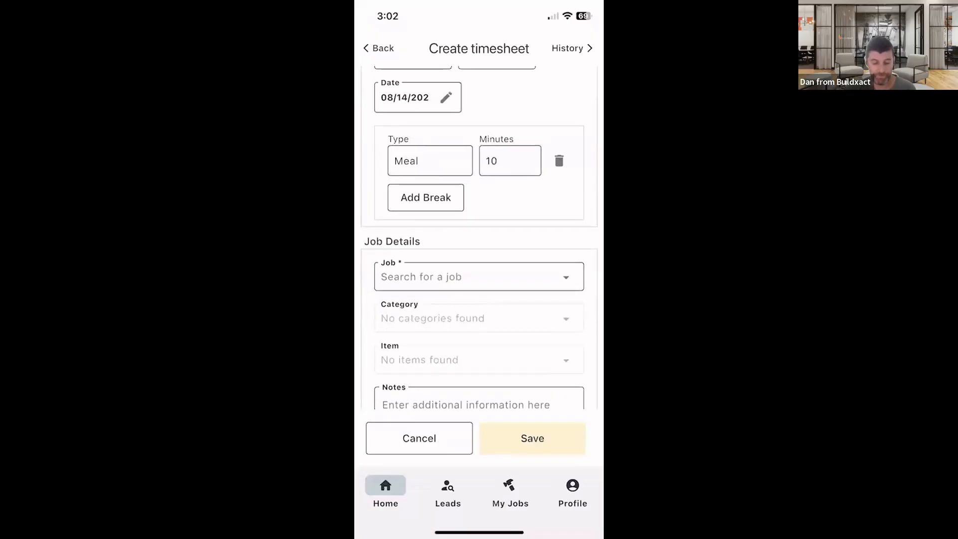
{"action": "left_click", "coordinate": [480, 277]}
{"action": "left_click", "coordinate": [456, 242]}
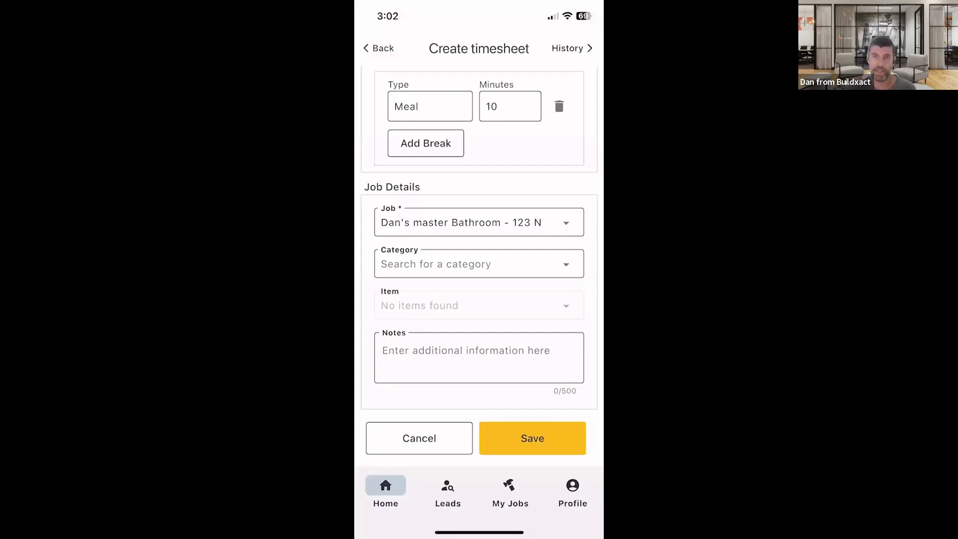
- Set the timesheet category to 8 - Flooring and the item to 8.1 - Luxury Vinyl Tile Flooring
{"action": "left_click", "coordinate": [479, 264]}
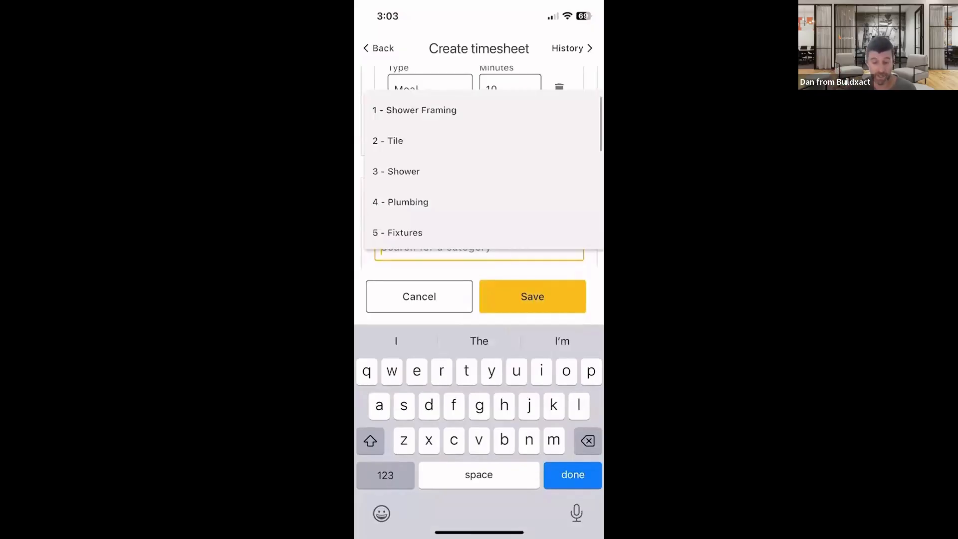
{"action": "scroll", "coordinate": [484, 170], "scroll_direction": "down", "scroll_amount": 3}
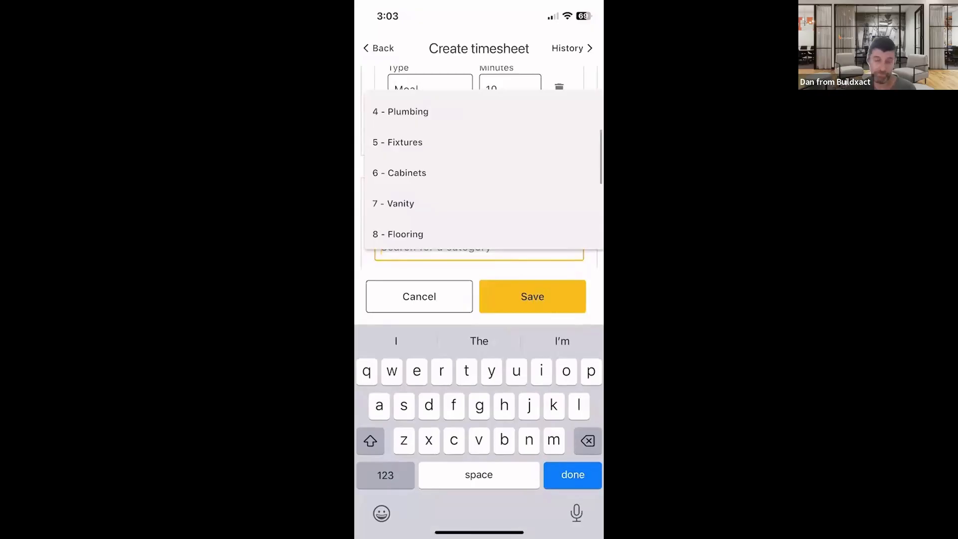
{"action": "left_click", "coordinate": [399, 234]}
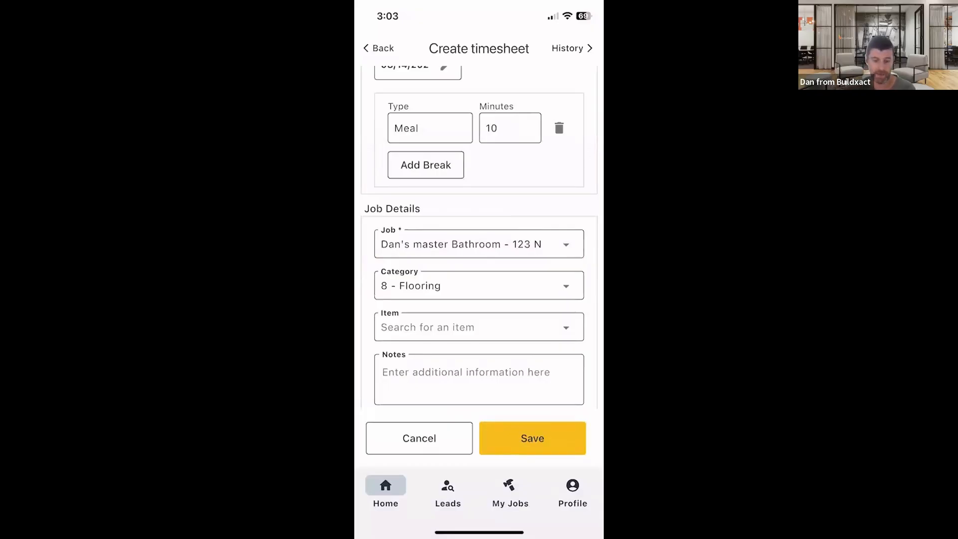
{"action": "left_click", "coordinate": [478, 328]}
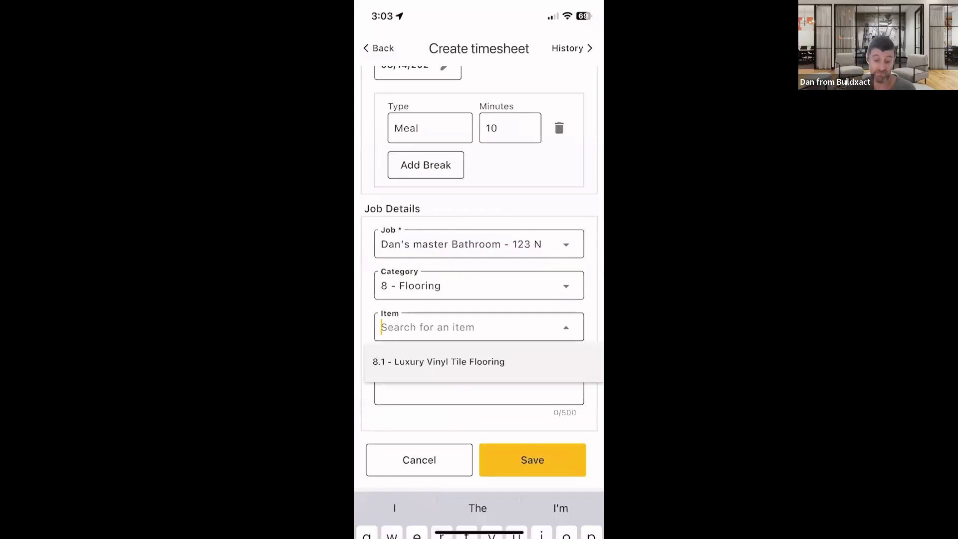
{"action": "left_click", "coordinate": [440, 291]}
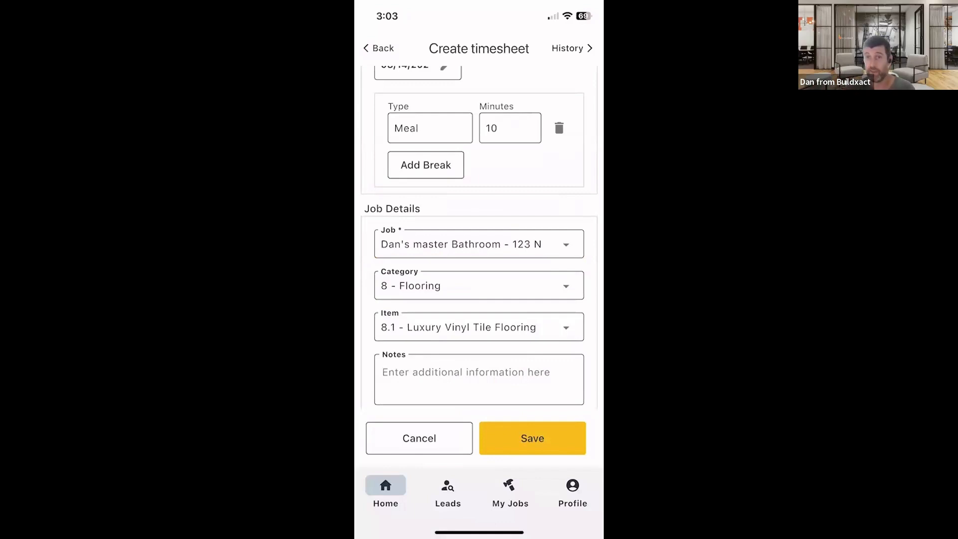
- Add the note "all done, was quicker than expected" to the timesheet and save it
{"action": "left_click", "coordinate": [479, 380]}
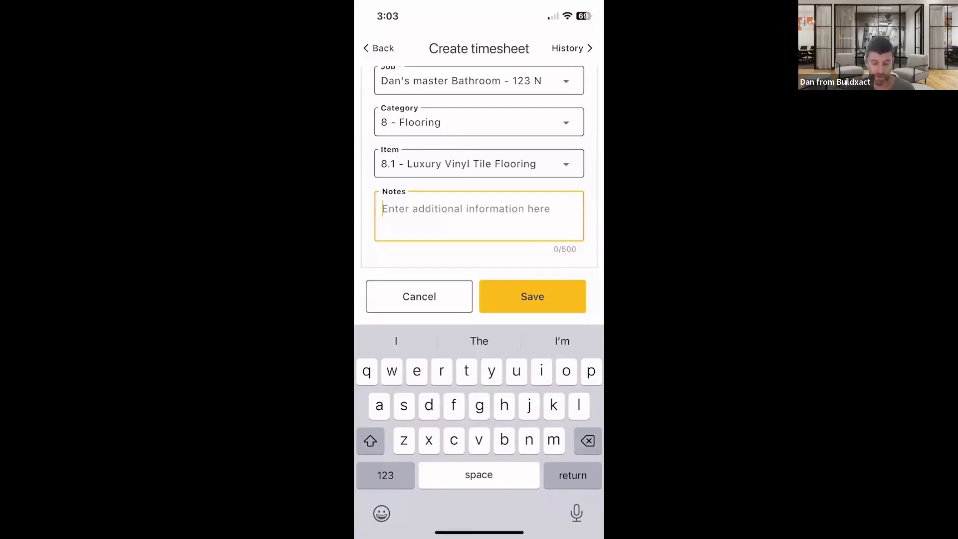
{"action": "type", "text": "all dine"}
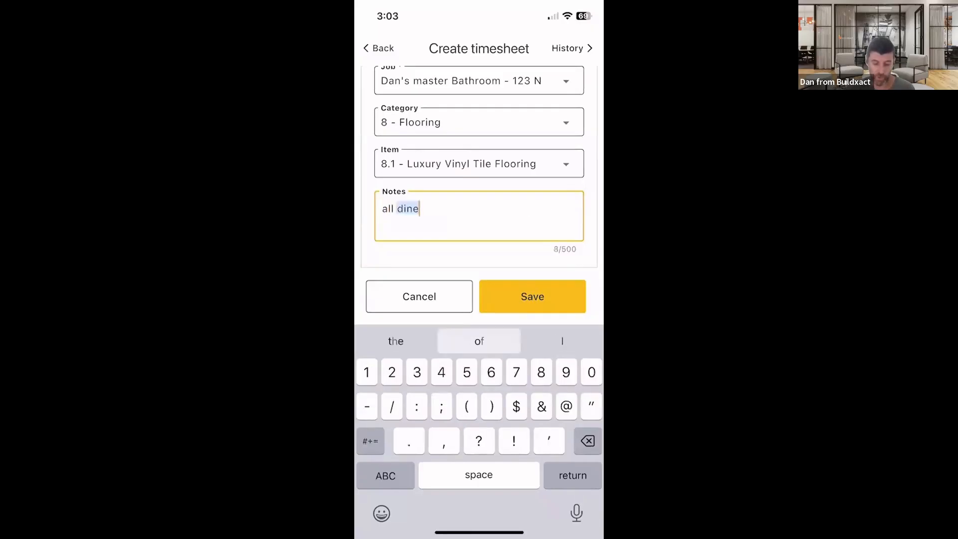
{"action": "type", "text": ","}
{"action": "type", "text": "was q"}
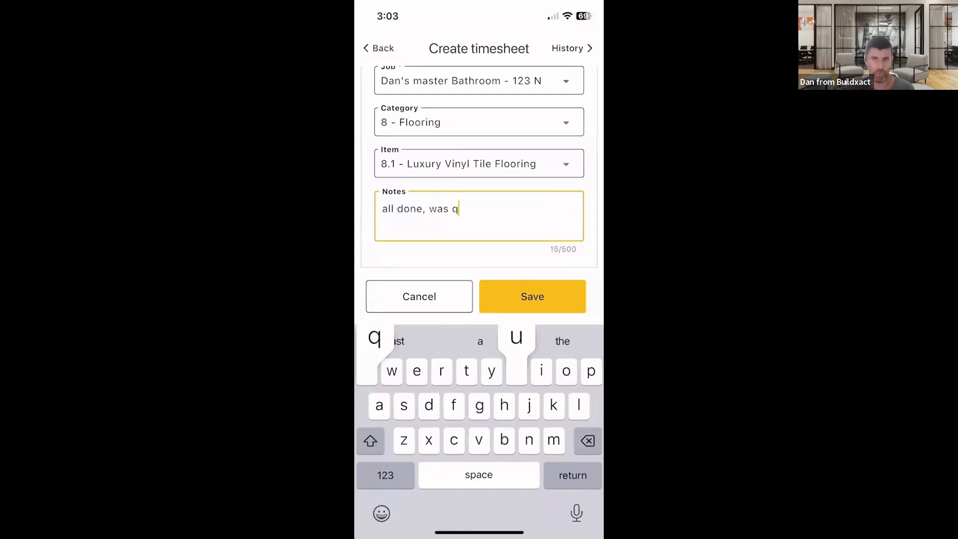
{"action": "type", "text": "uicker due"}
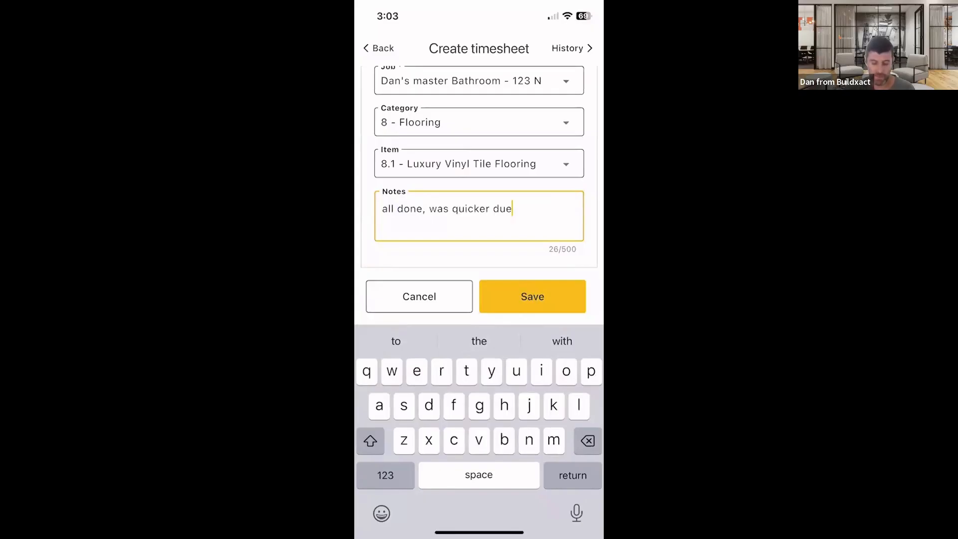
{"action": "key", "text": "BackSpace"}
{"action": "key", "text": "BackSpace"}
{"action": "key", "text": "BackSpace"}
{"action": "type", "text": "than exoe"}
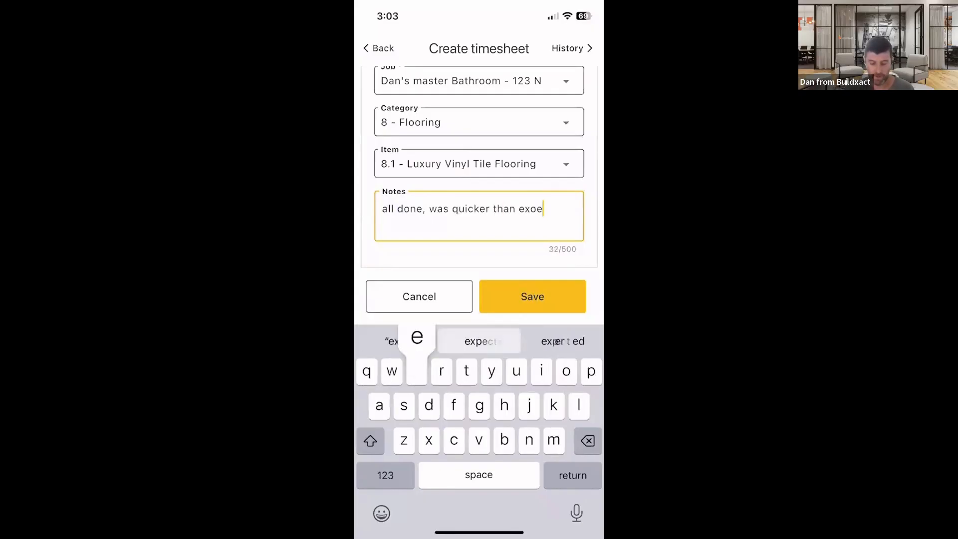
{"action": "type", "text": "cted"}
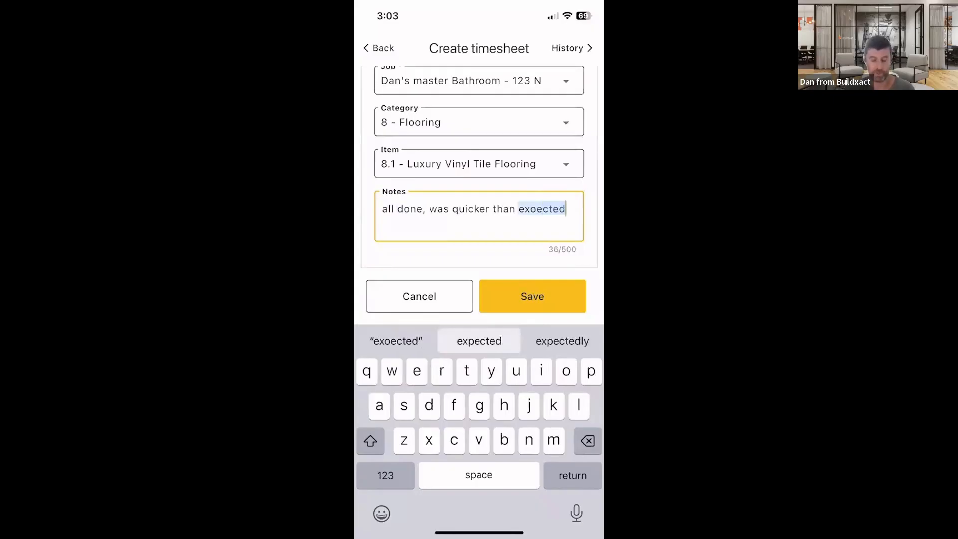
{"action": "left_click", "coordinate": [532, 296]}
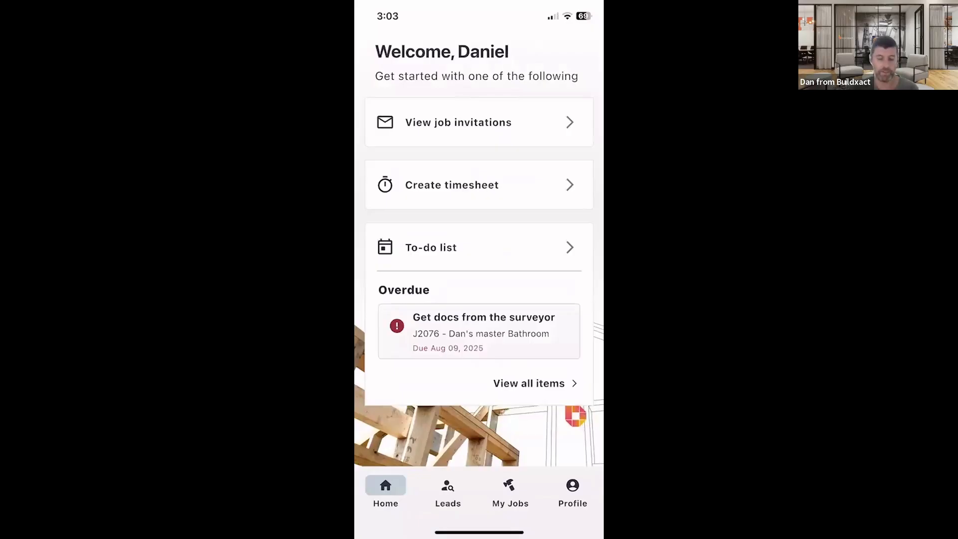
{"action": "left_click", "coordinate": [452, 185]}
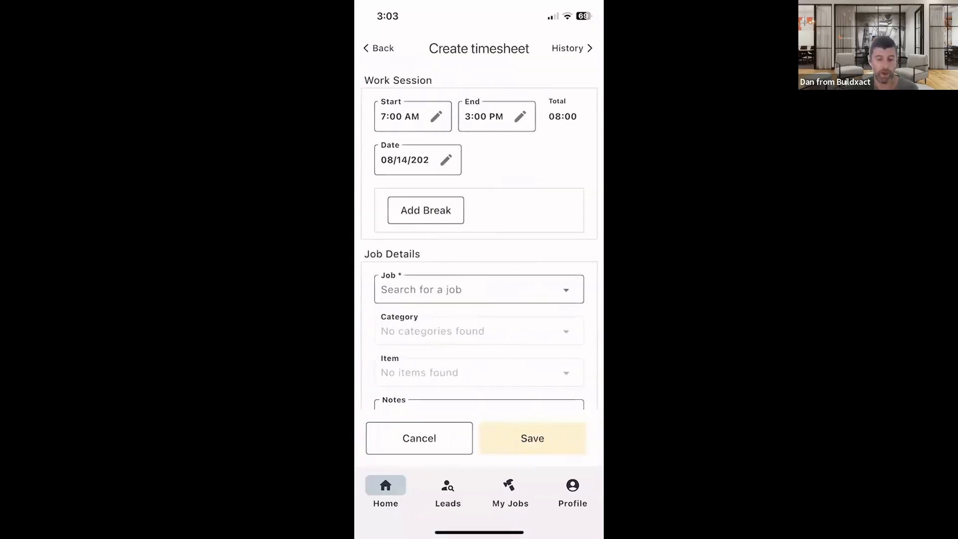
{"action": "left_click", "coordinate": [379, 49]}
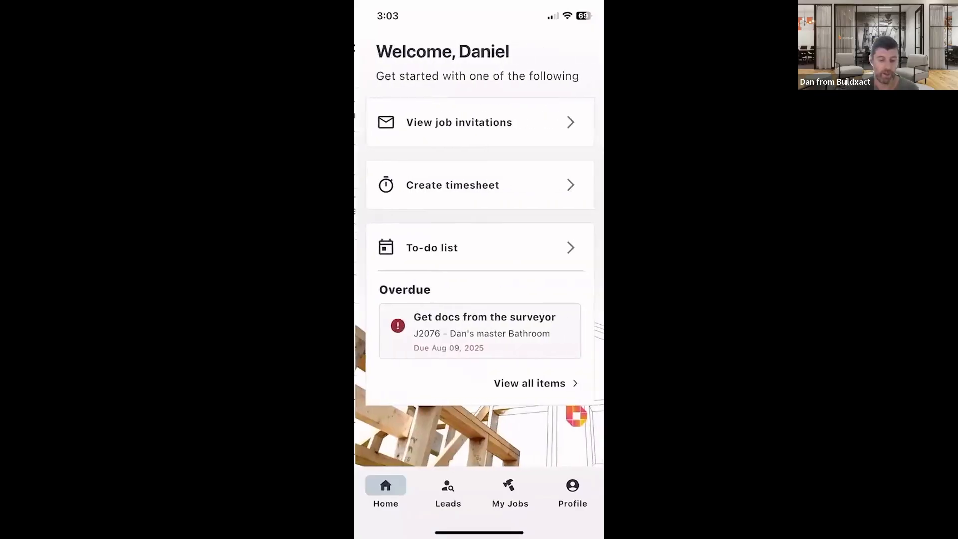
{"action": "left_click", "coordinate": [452, 185]}
{"action": "left_click", "coordinate": [569, 48]}
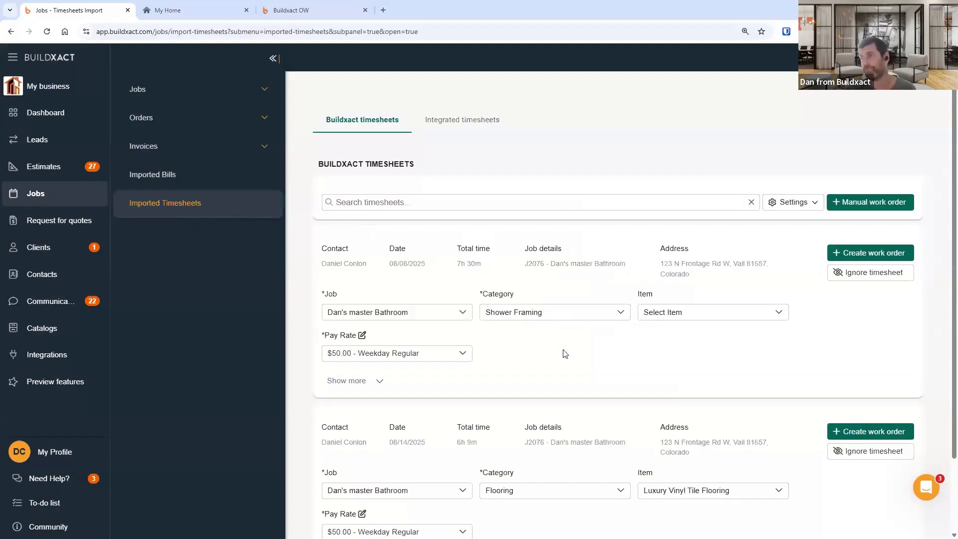
- Review the imported timesheets on the web, expanding each one to examine its notes and breaks
{"action": "scroll", "coordinate": [450, 384], "scroll_direction": "down", "scroll_amount": 2}
{"action": "scroll", "coordinate": [453, 410], "scroll_direction": "up", "scroll_amount": 2}
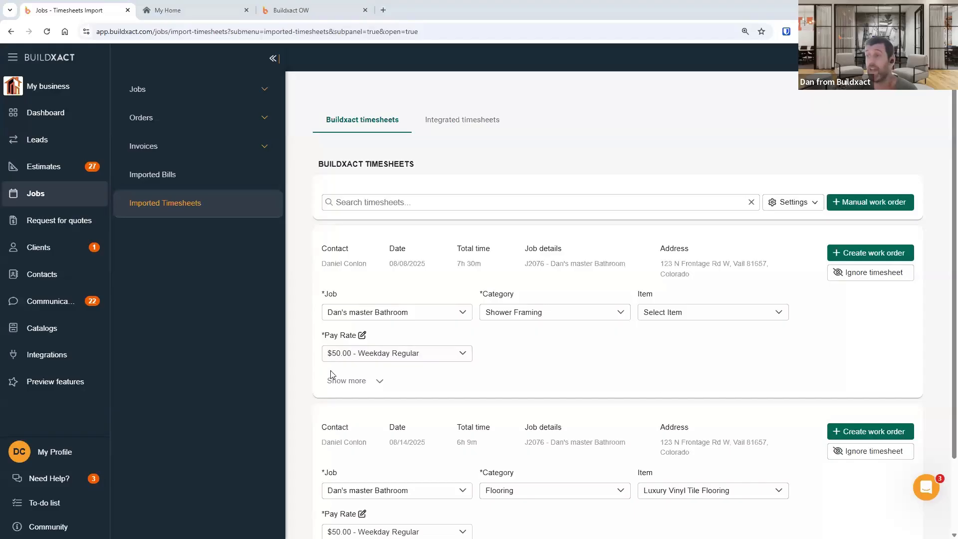
{"action": "left_click_drag", "start_coordinate": [330, 335], "coordinate": [353, 336]}
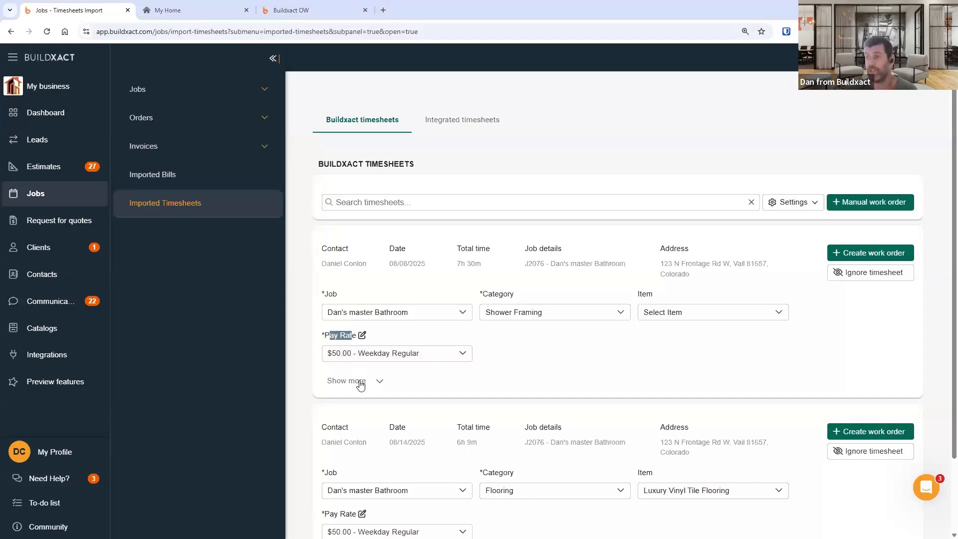
{"action": "left_click", "coordinate": [360, 384]}
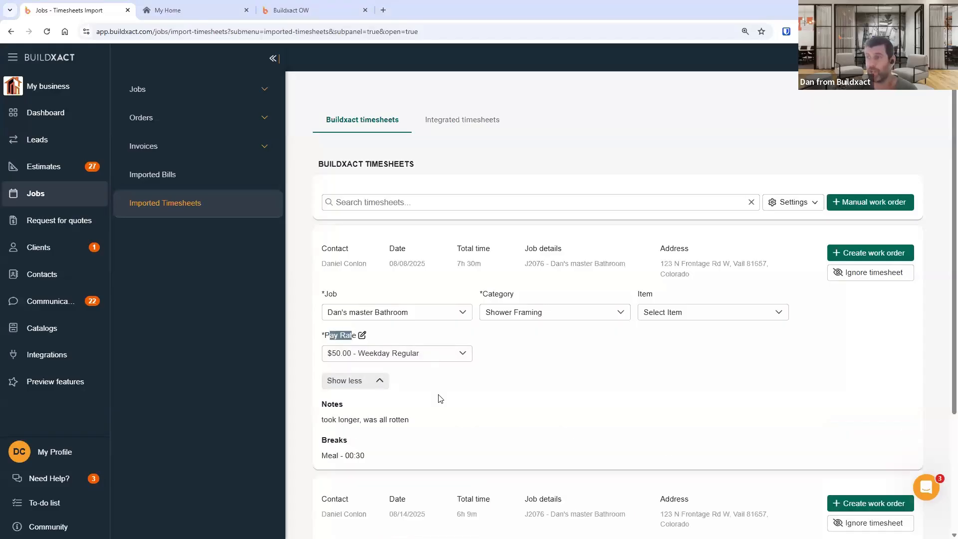
{"action": "left_click", "coordinate": [368, 387]}
{"action": "scroll", "coordinate": [362, 425], "scroll_direction": "down", "scroll_amount": 2}
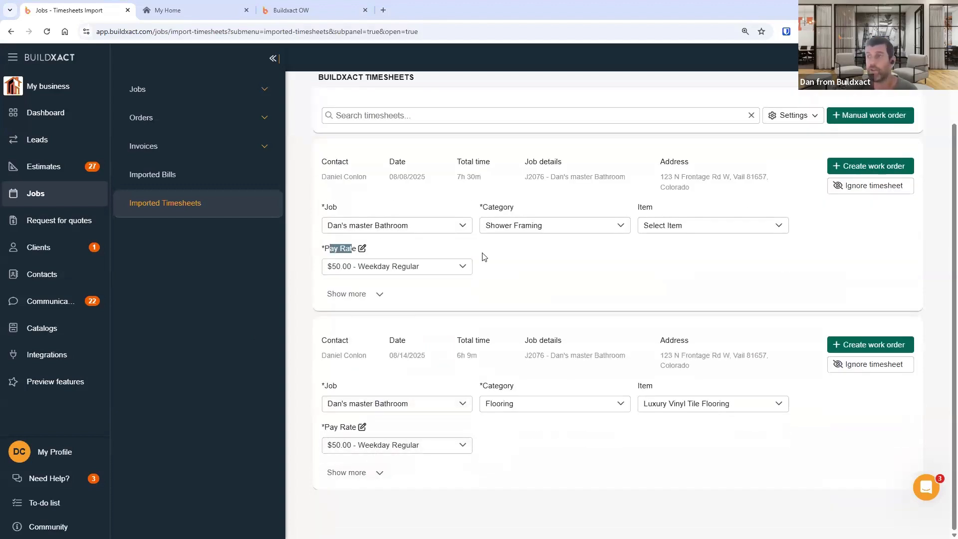
{"action": "left_click_drag", "start_coordinate": [321, 338], "coordinate": [399, 479]}
{"action": "left_click", "coordinate": [374, 473]}
{"action": "scroll", "coordinate": [389, 470], "scroll_direction": "down", "scroll_amount": 1}
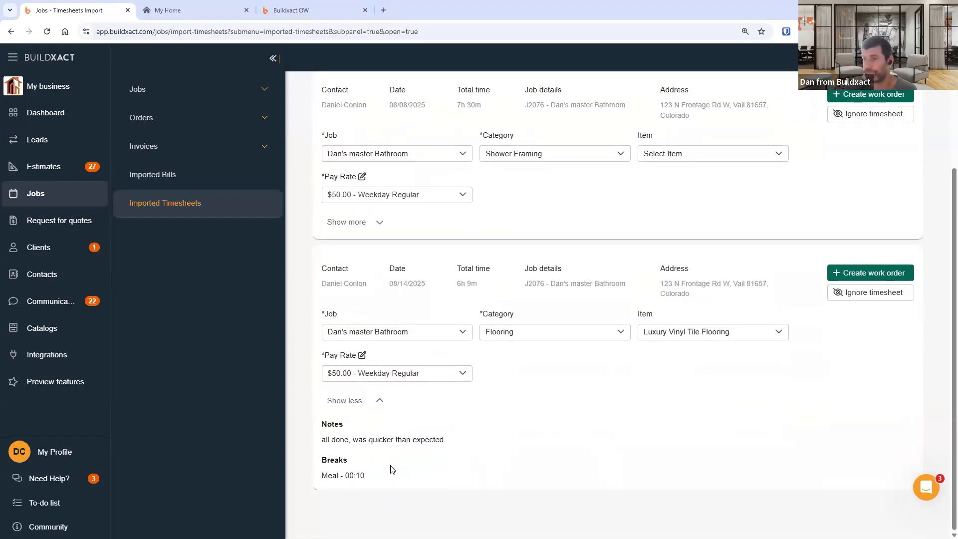
{"action": "left_click_drag", "start_coordinate": [326, 476], "coordinate": [390, 474]}
{"action": "left_click", "coordinate": [396, 473]}
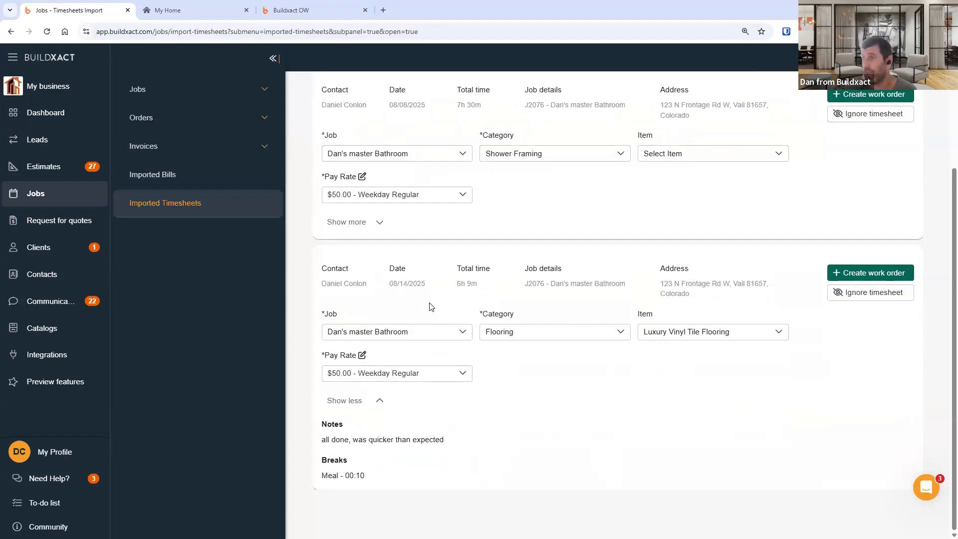
{"action": "left_click_drag", "start_coordinate": [455, 284], "coordinate": [481, 288]}
{"action": "left_click", "coordinate": [367, 501]}
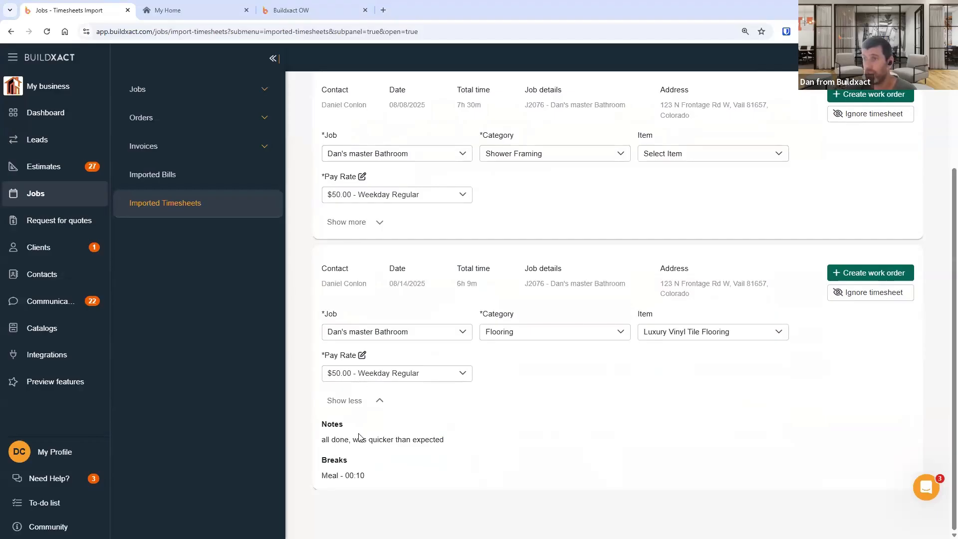
{"action": "left_click_drag", "start_coordinate": [456, 284], "coordinate": [478, 286]}
{"action": "left_click", "coordinate": [519, 410]}
{"action": "left_click", "coordinate": [367, 472]}
{"action": "left_click_drag", "start_coordinate": [322, 439], "coordinate": [345, 446]}
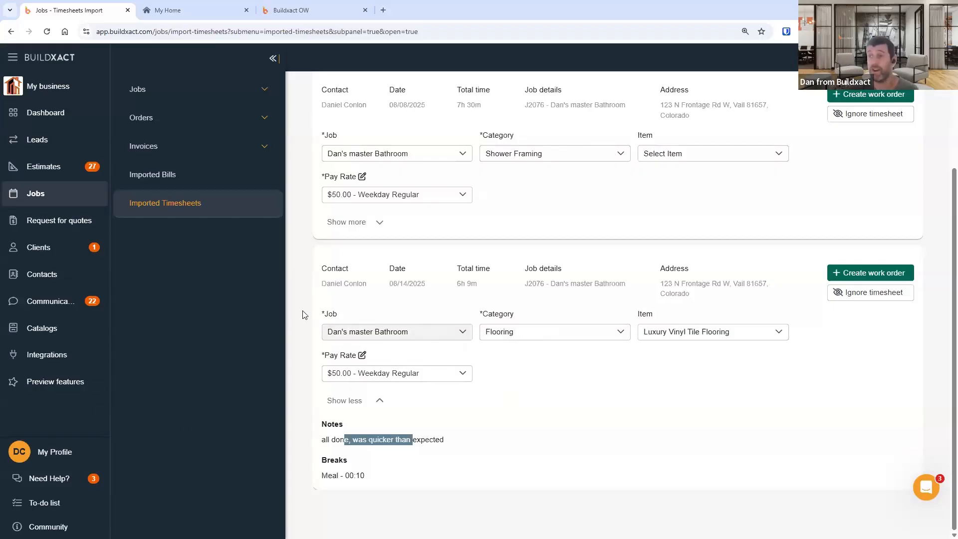
- Inspect the category options for the 08/14/2025 flooring timesheet
{"action": "triple_click", "coordinate": [330, 319]}
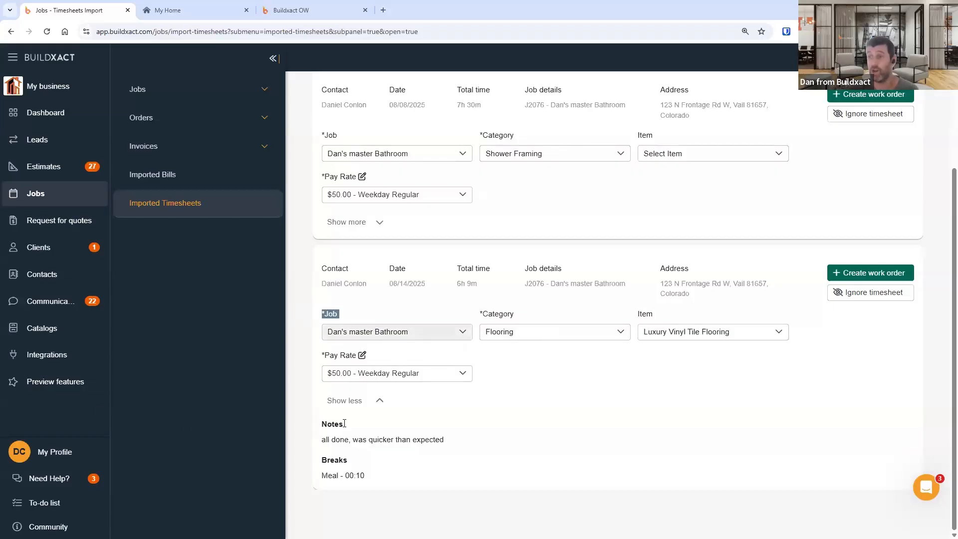
{"action": "left_click", "coordinate": [581, 335]}
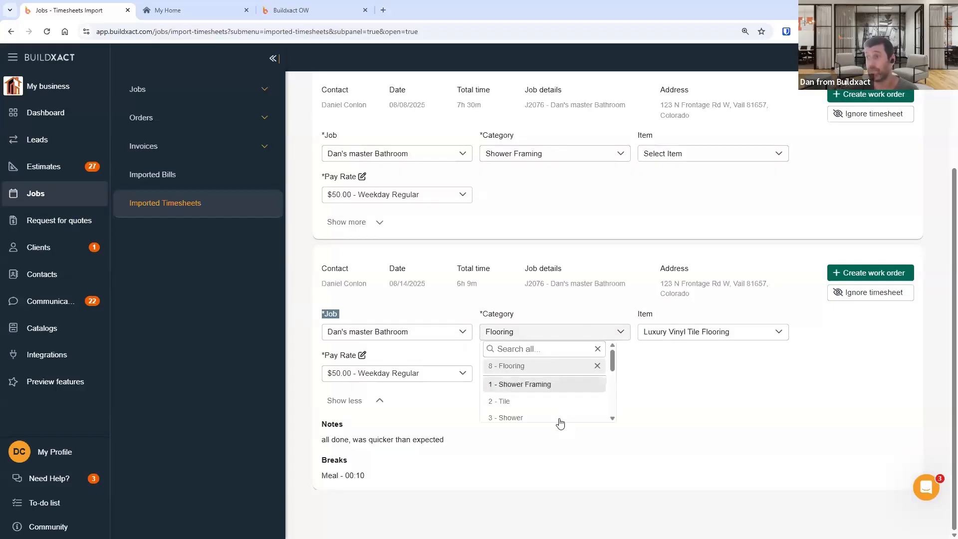
{"action": "left_click", "coordinate": [738, 406]}
{"action": "double_click", "coordinate": [482, 314]}
{"action": "left_click_drag", "start_coordinate": [552, 332], "coordinate": [706, 333]}
{"action": "left_click", "coordinate": [660, 406]}
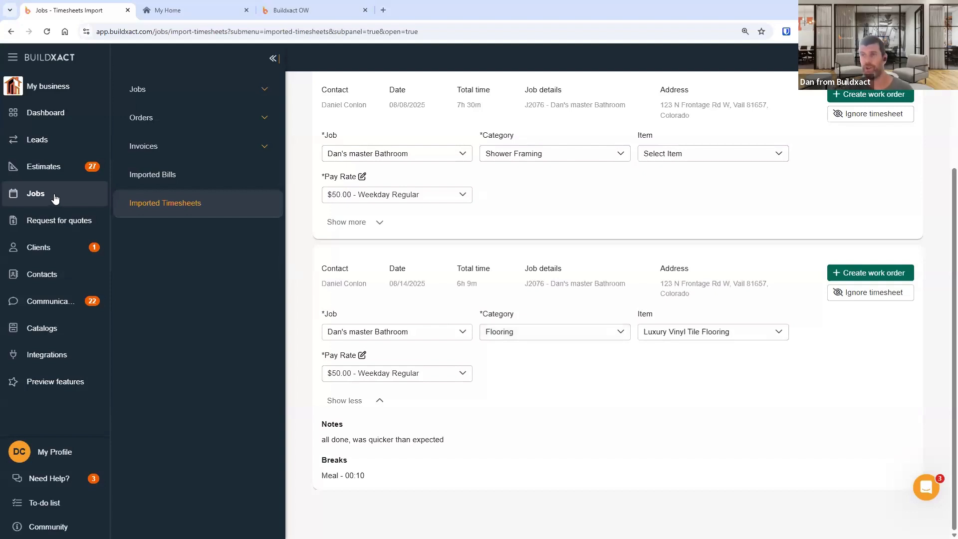
- Open the Imported Timesheets page in a second tab and place it beside the first
{"action": "left_click", "coordinate": [384, 10]}
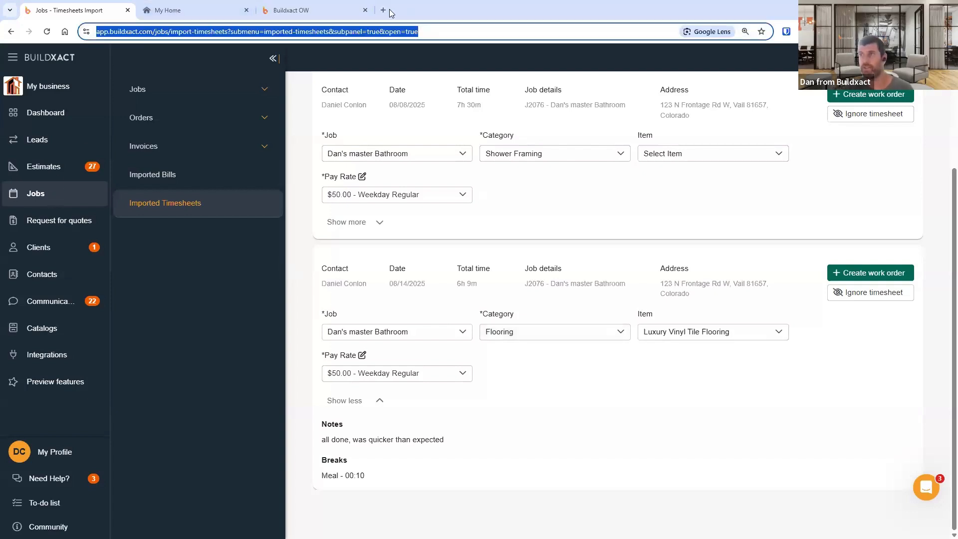
{"action": "type", "text": "https://app.buildxact.com/jobs/import-timesheets?submenu=imported-timesheets&subpanel=true&open=true"}
{"action": "key", "text": "Return"}
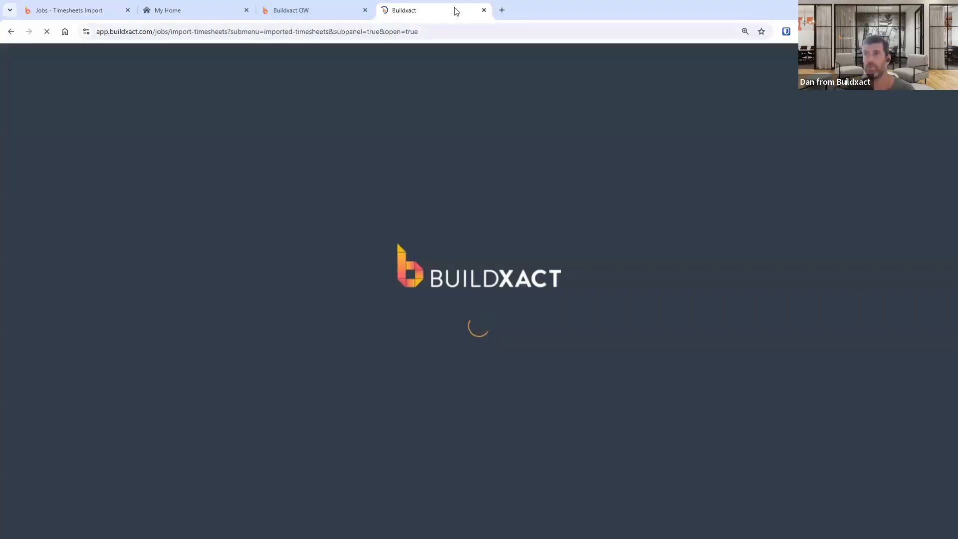
{"action": "left_click_drag", "start_coordinate": [455, 12], "coordinate": [200, 10]}
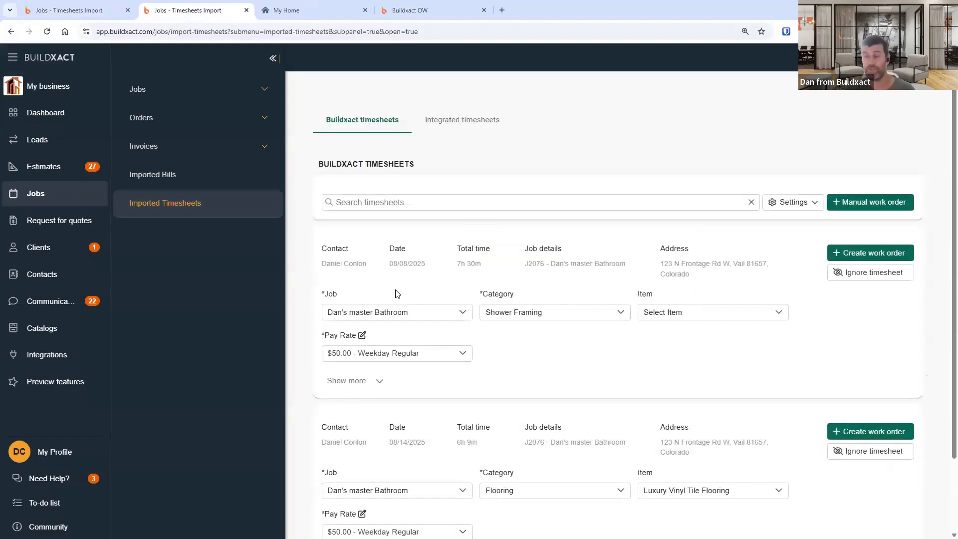
- Open job J2076 from the jobs list and go to its Actuals Costings
{"action": "left_click", "coordinate": [133, 93]}
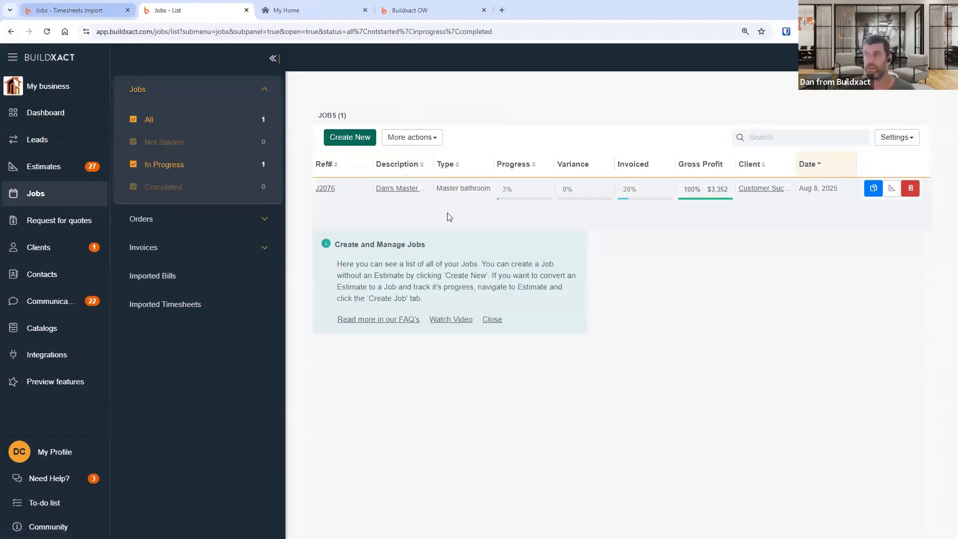
{"action": "left_click", "coordinate": [330, 189]}
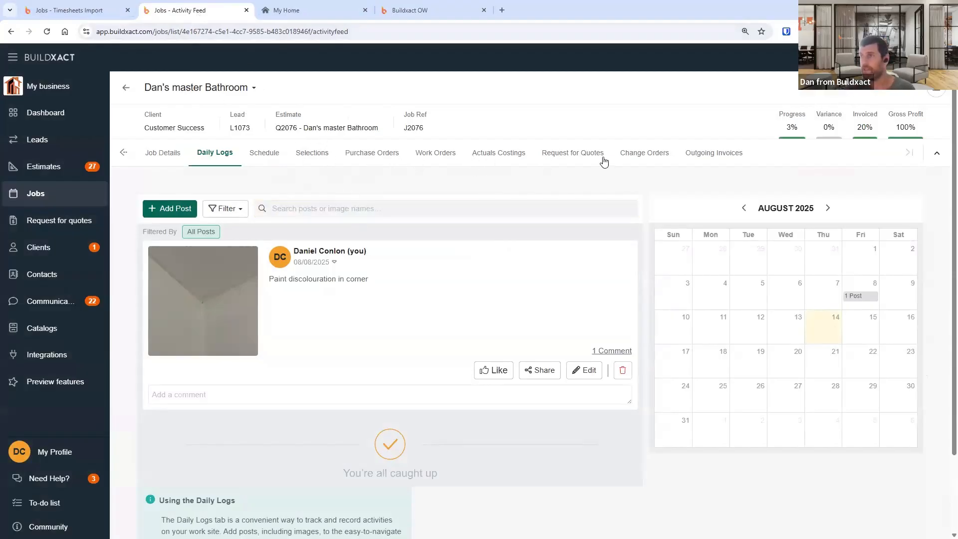
{"action": "left_click", "coordinate": [514, 156]}
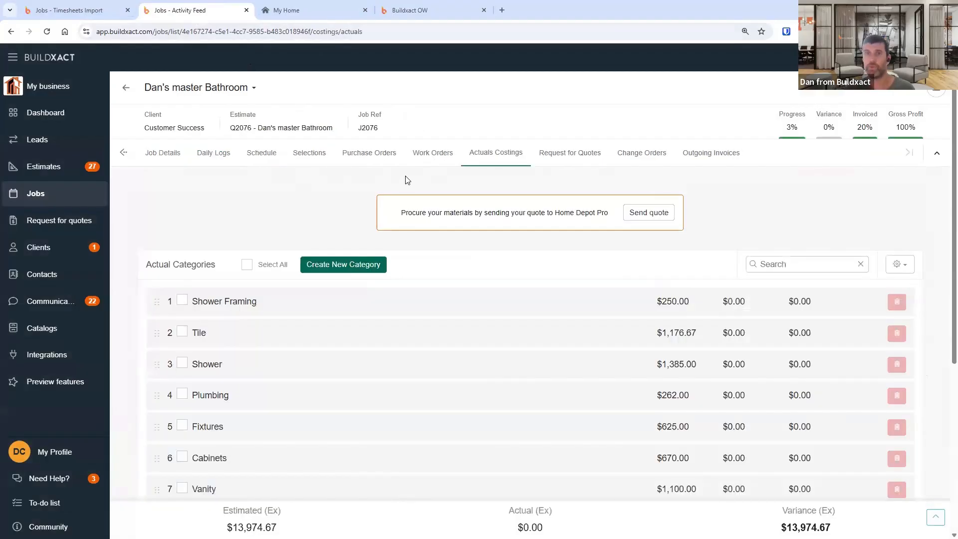
- Compare the job's Flooring costing items with the item options on the imported flooring timesheet
{"action": "left_click", "coordinate": [80, 10]}
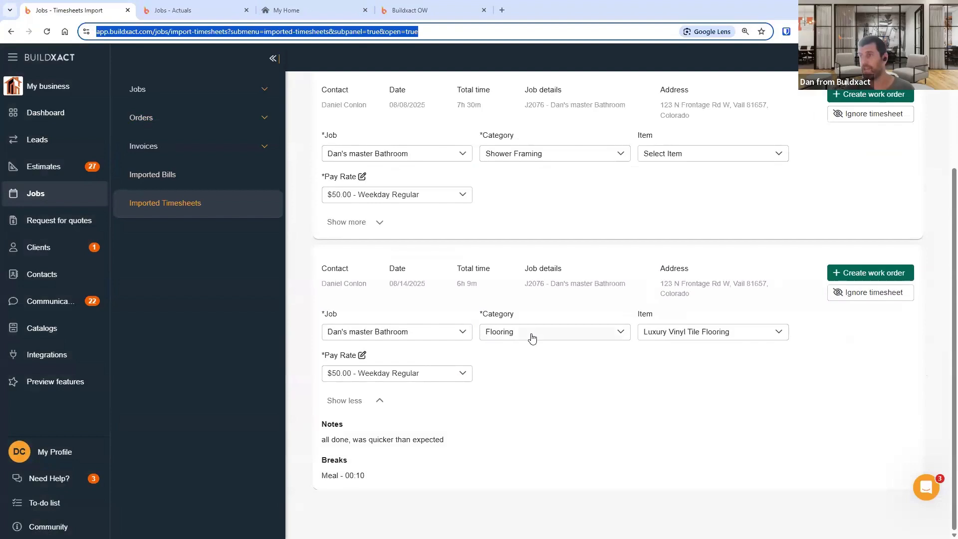
{"action": "left_click", "coordinate": [172, 10]}
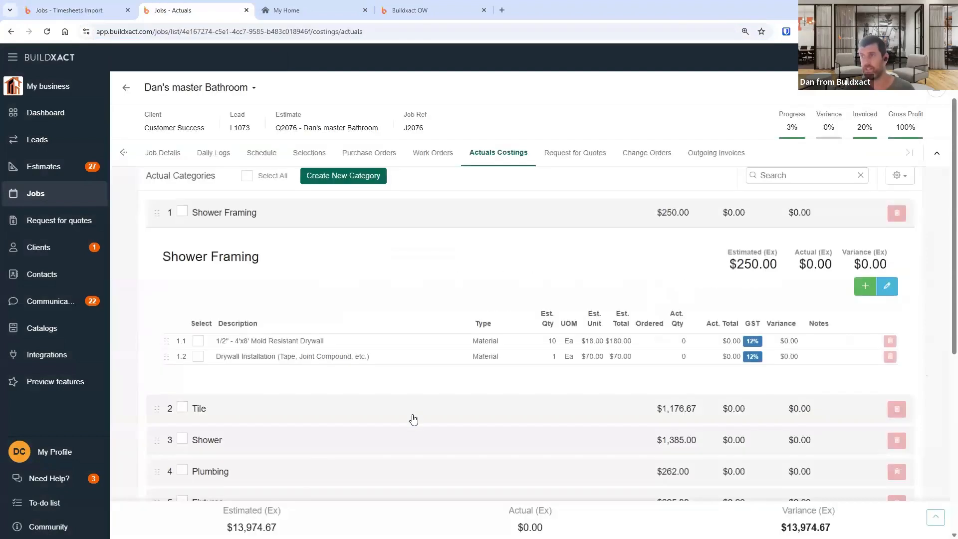
{"action": "left_click", "coordinate": [220, 209]}
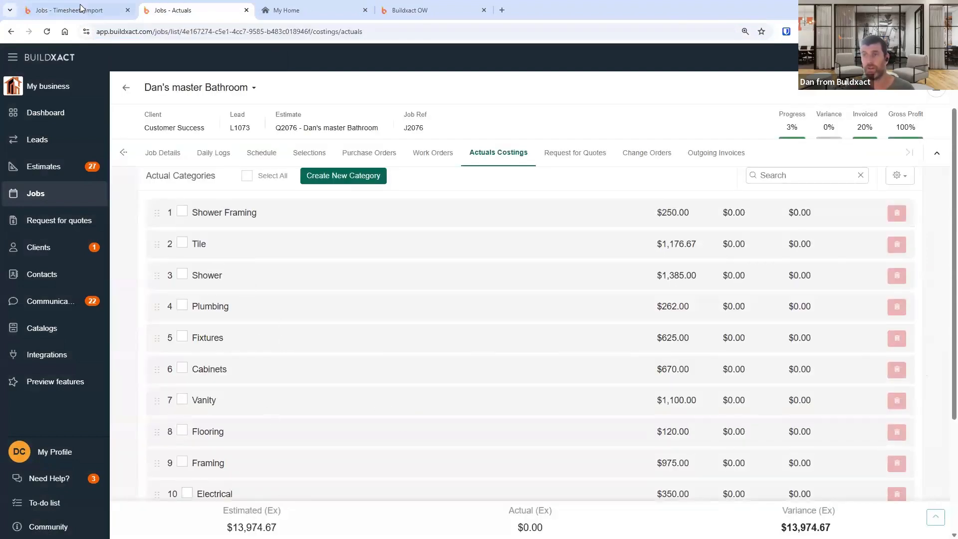
{"action": "left_click", "coordinate": [261, 437]}
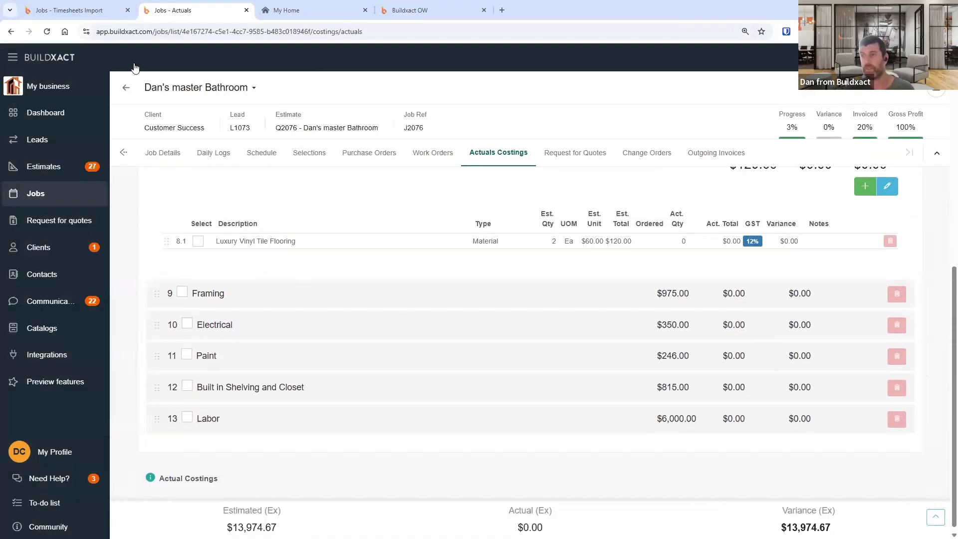
{"action": "left_click", "coordinate": [69, 10]}
{"action": "left_click", "coordinate": [673, 338]}
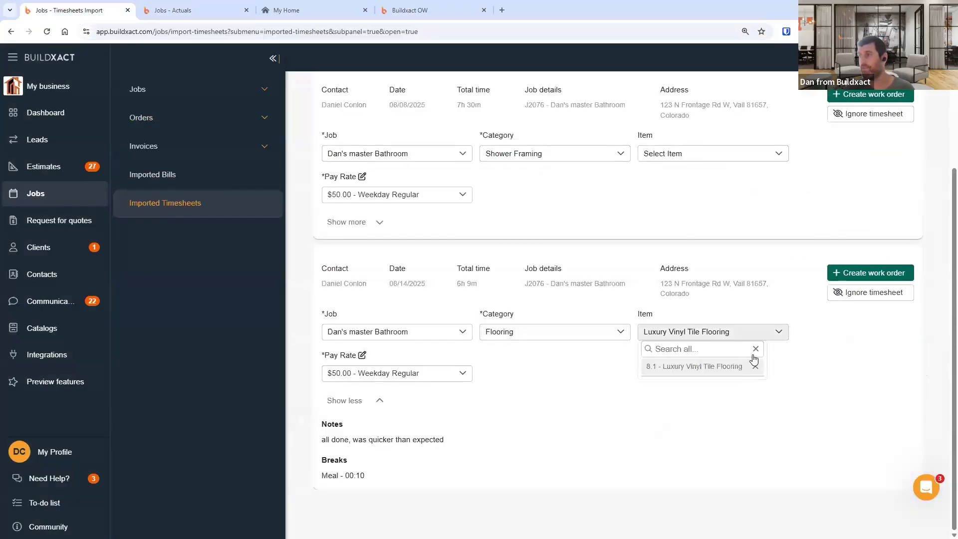
{"action": "left_click", "coordinate": [811, 357]}
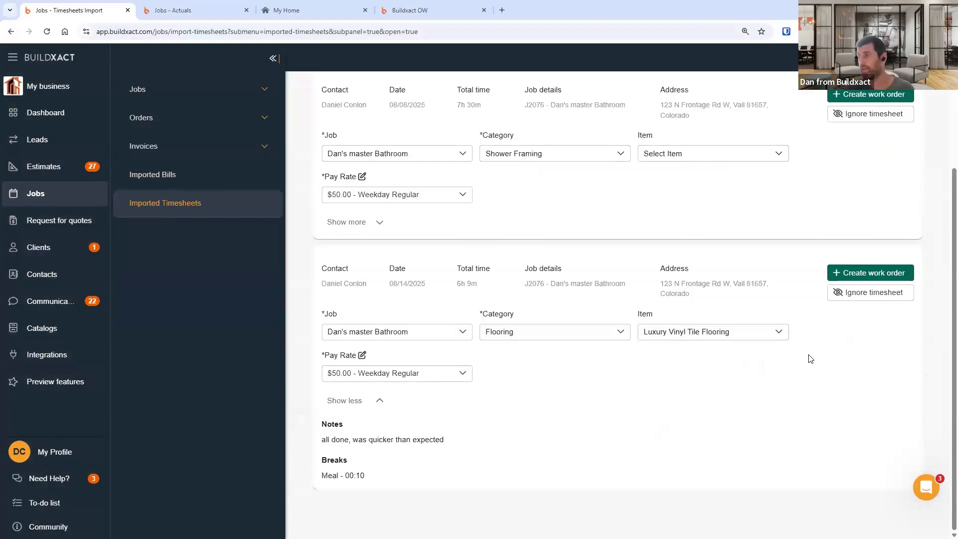
{"action": "left_click", "coordinate": [767, 337]}
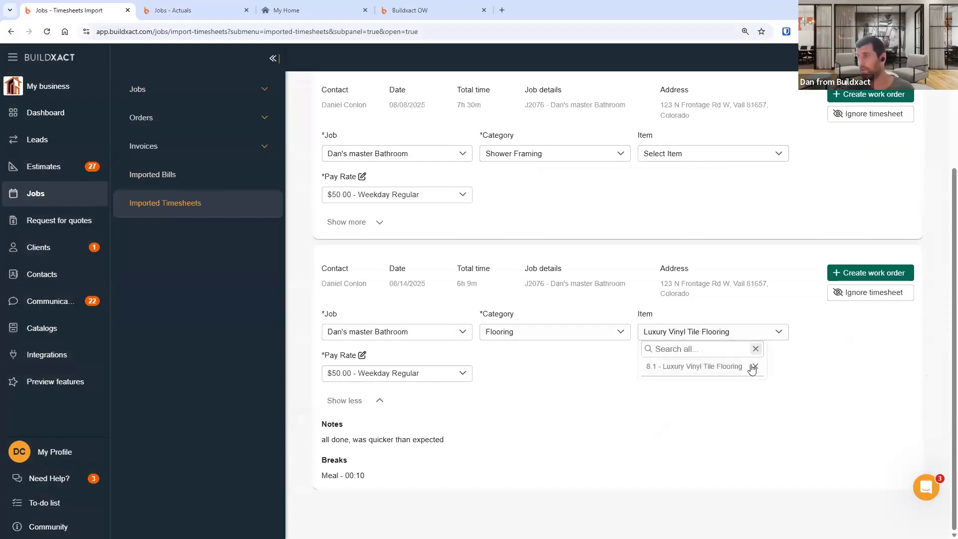
{"action": "left_click", "coordinate": [756, 366]}
{"action": "left_click", "coordinate": [194, 13]}
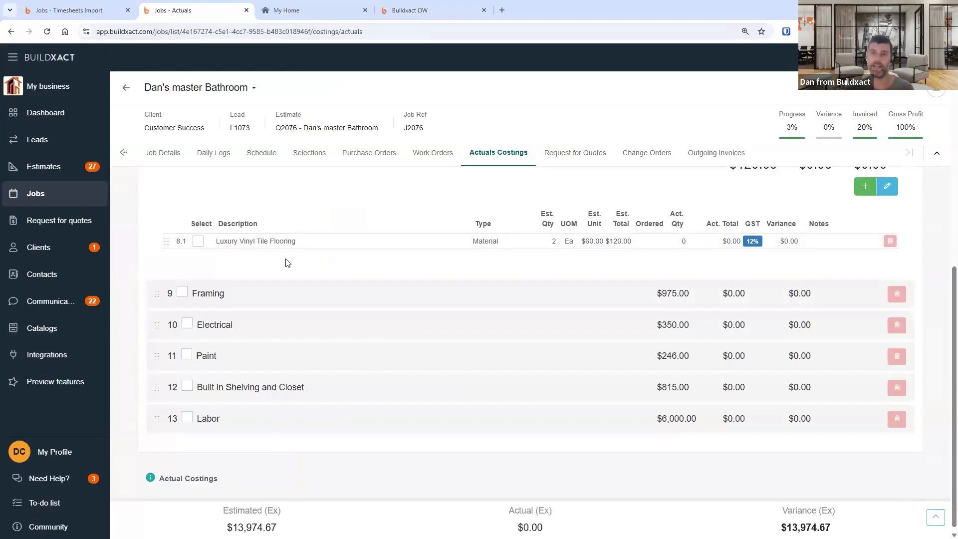
- Assign the Luxury Vinyl Tile Flooring item to the 08/14/2025 flooring timesheet and create its work order
{"action": "left_click", "coordinate": [82, 6]}
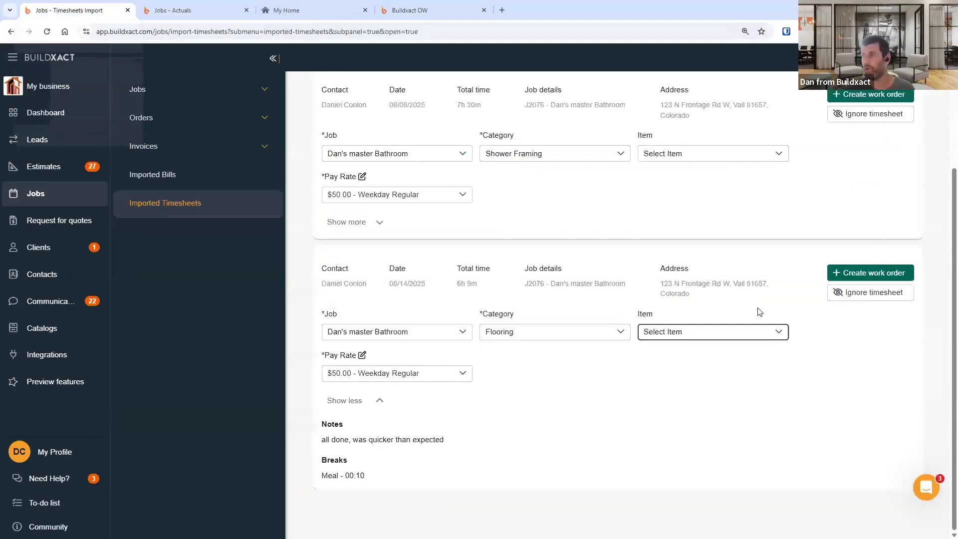
{"action": "left_click", "coordinate": [740, 333]}
{"action": "left_click", "coordinate": [719, 368]}
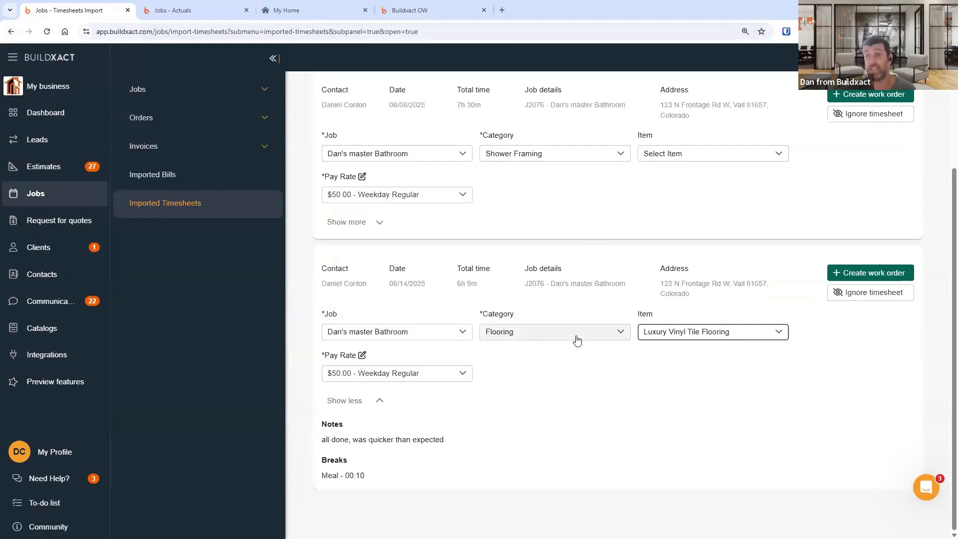
{"action": "left_click", "coordinate": [775, 332]}
{"action": "left_click", "coordinate": [755, 367]}
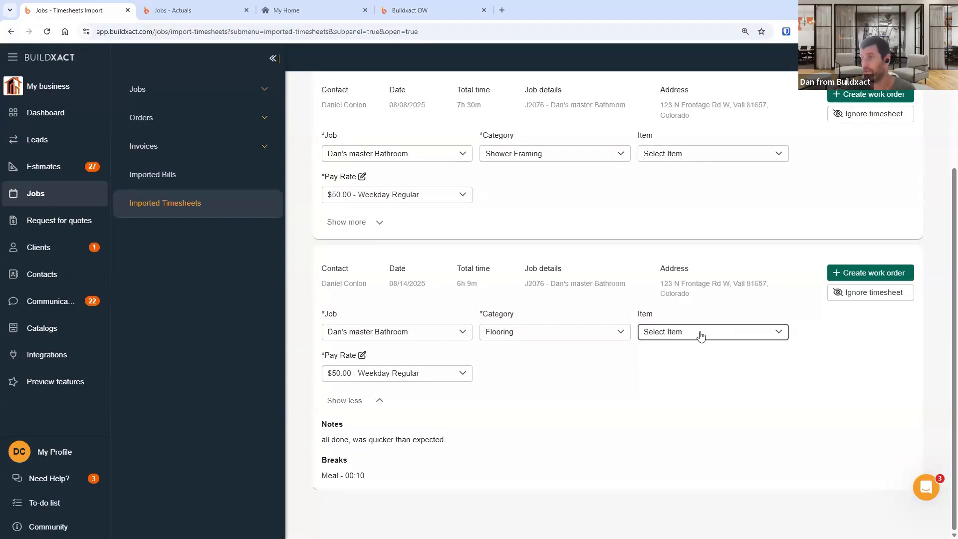
{"action": "left_click", "coordinate": [705, 371]}
{"action": "left_click", "coordinate": [858, 274]}
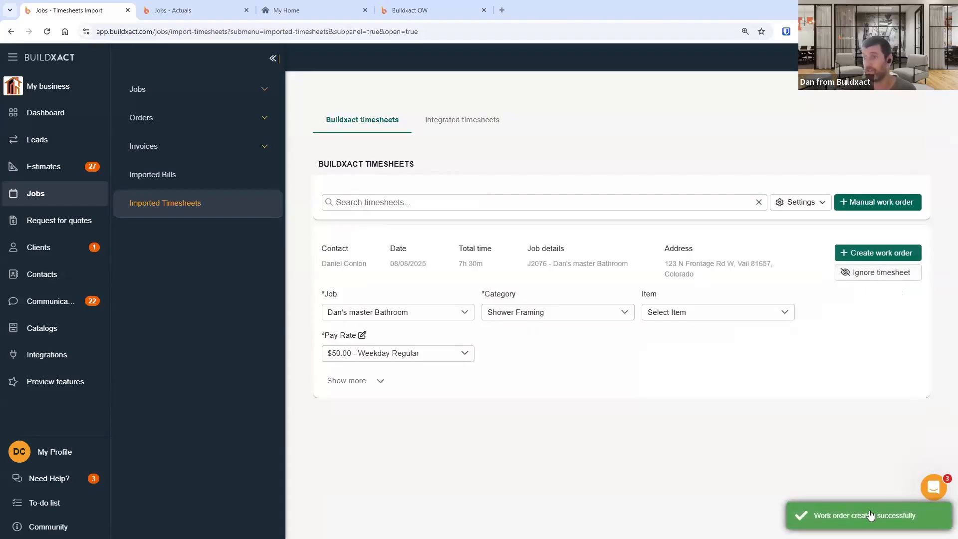
- Inspect the pay rate options and the contact on the 08/08/2025 Shower Framing timesheet
{"action": "left_click", "coordinate": [344, 354]}
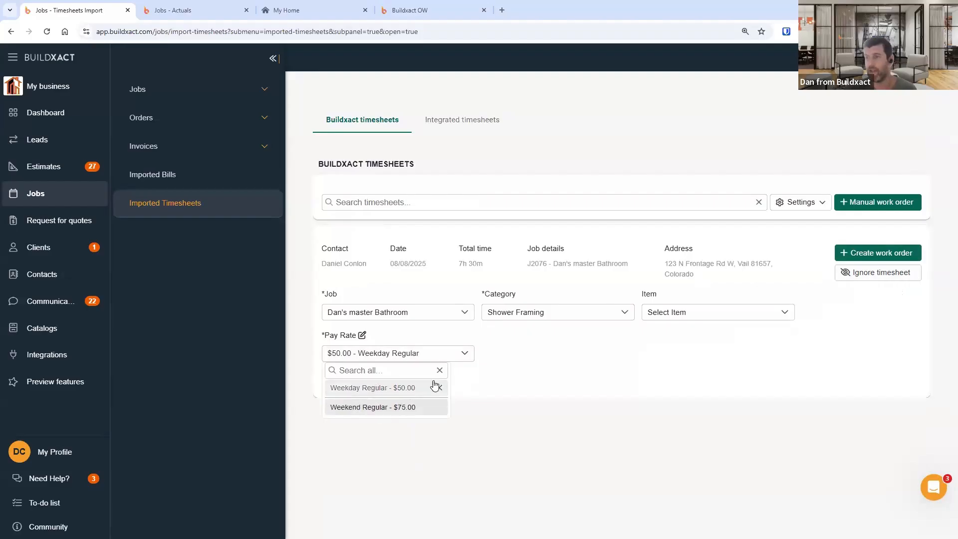
{"action": "left_click", "coordinate": [580, 362]}
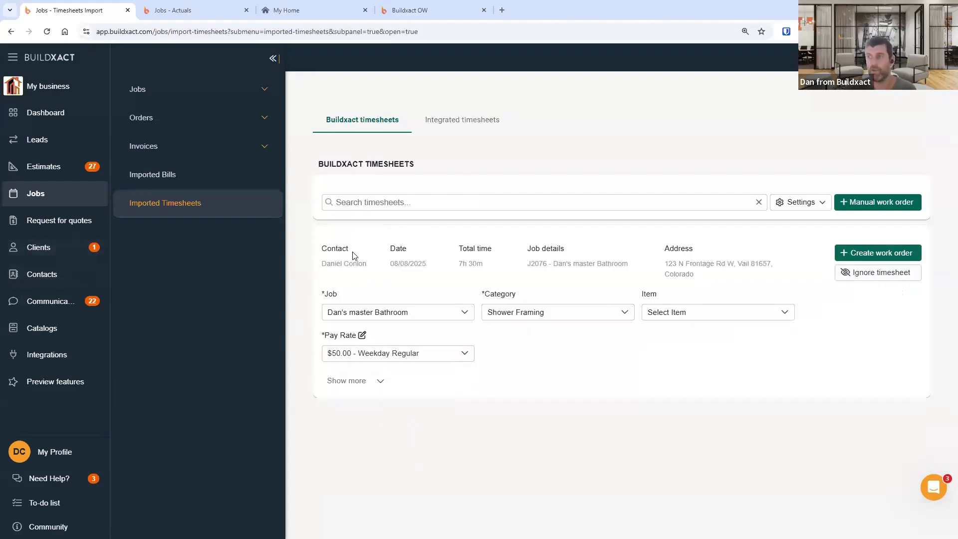
{"action": "mouse_move", "coordinate": [323, 264]}
{"action": "left_mouse_down"}
{"action": "mouse_move", "coordinate": [365, 272]}
{"action": "mouse_move", "coordinate": [319, 270]}
{"action": "left_mouse_up"}
{"action": "left_click", "coordinate": [364, 266]}
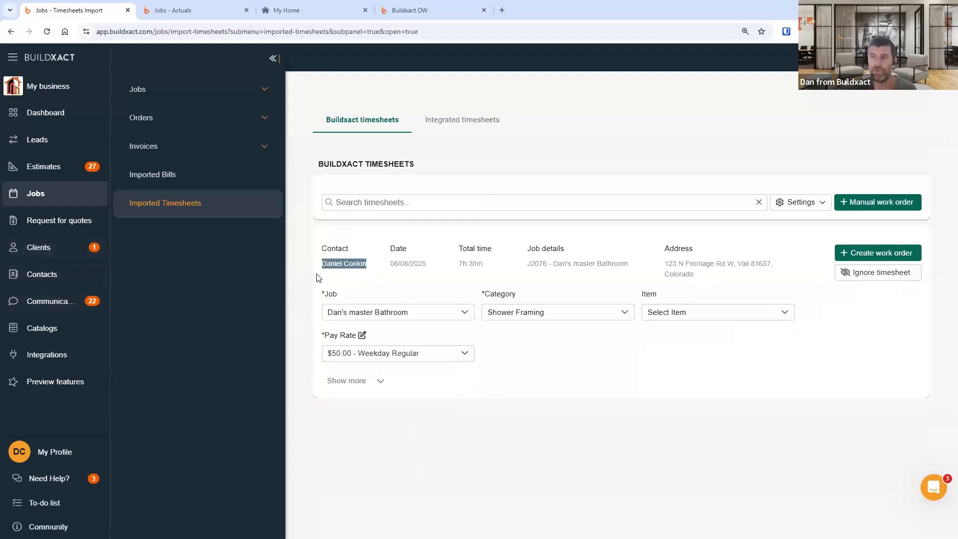
{"action": "left_click_drag", "start_coordinate": [318, 268], "coordinate": [370, 265]}
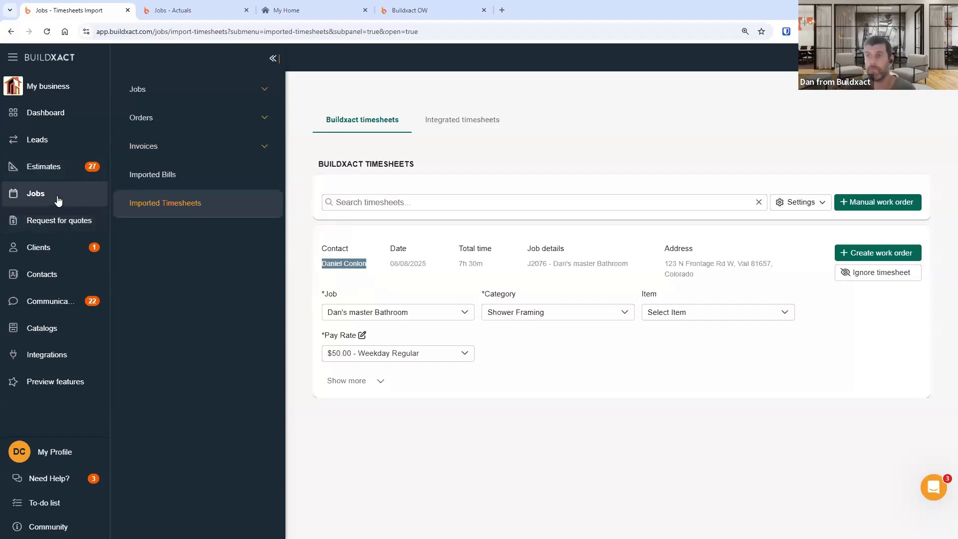
- Find the timesheet's employee in Contacts and open their pay rates
{"action": "left_click", "coordinate": [62, 276]}
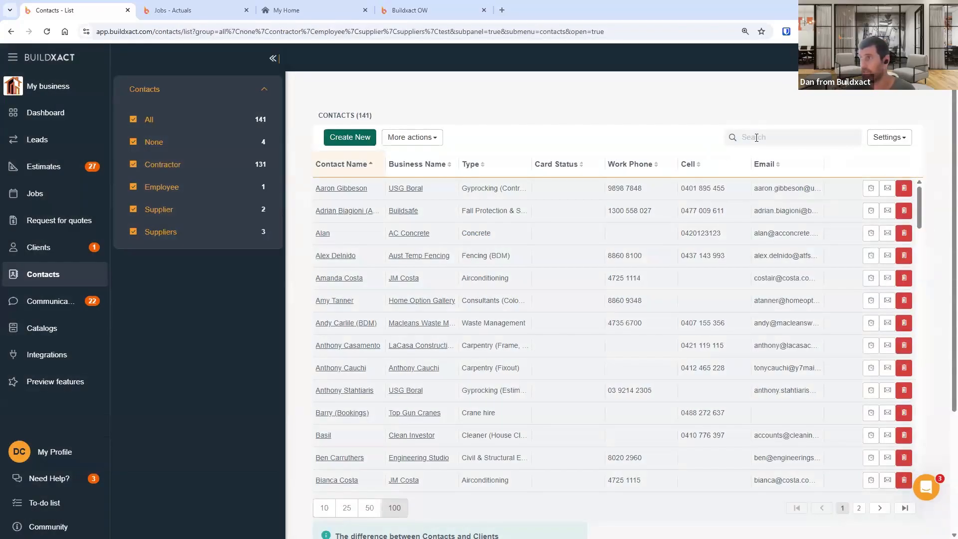
{"action": "left_click", "coordinate": [758, 137]}
{"action": "type", "text": "dan"}
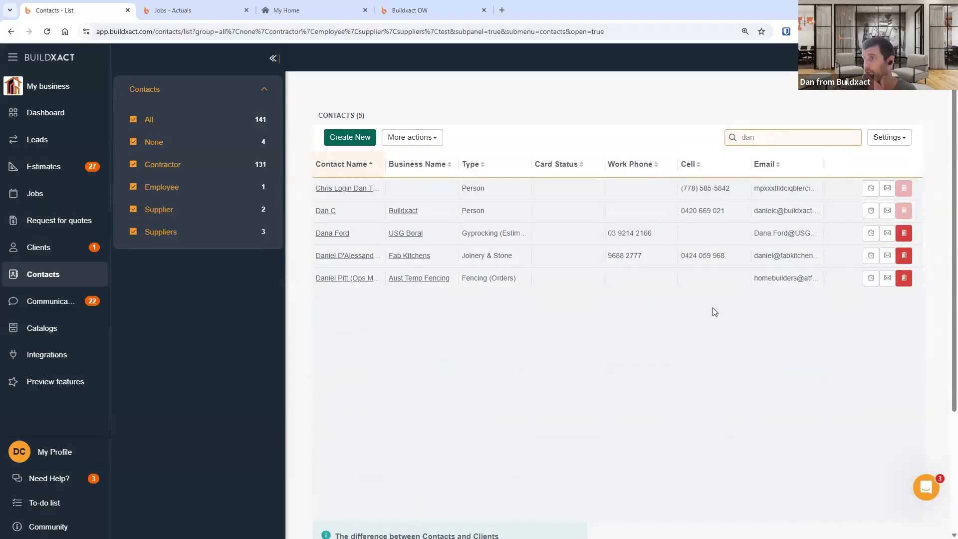
{"action": "left_click", "coordinate": [333, 212]}
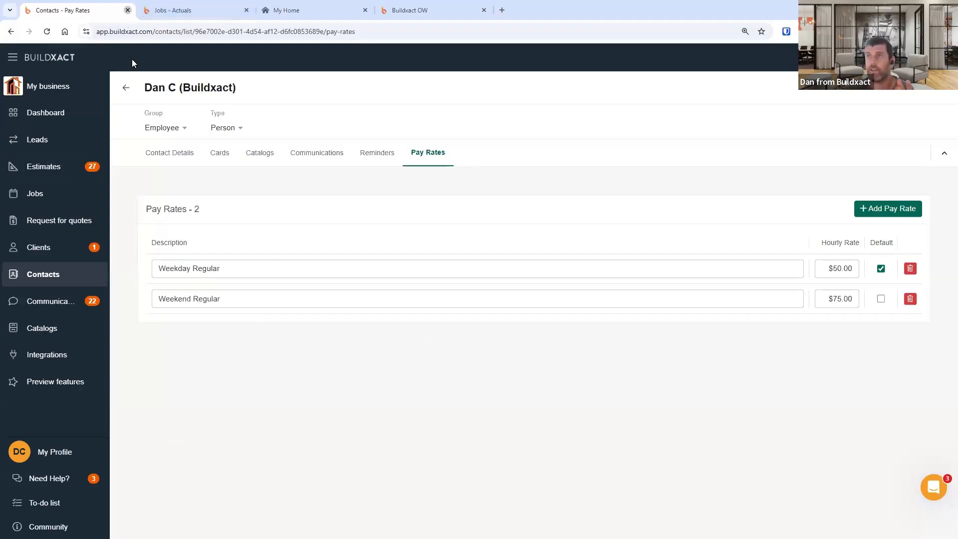
- Refresh the job's Actuals Costings and review the related work order on the Luxury Vinyl Tile Flooring item
{"action": "left_click", "coordinate": [128, 11]}
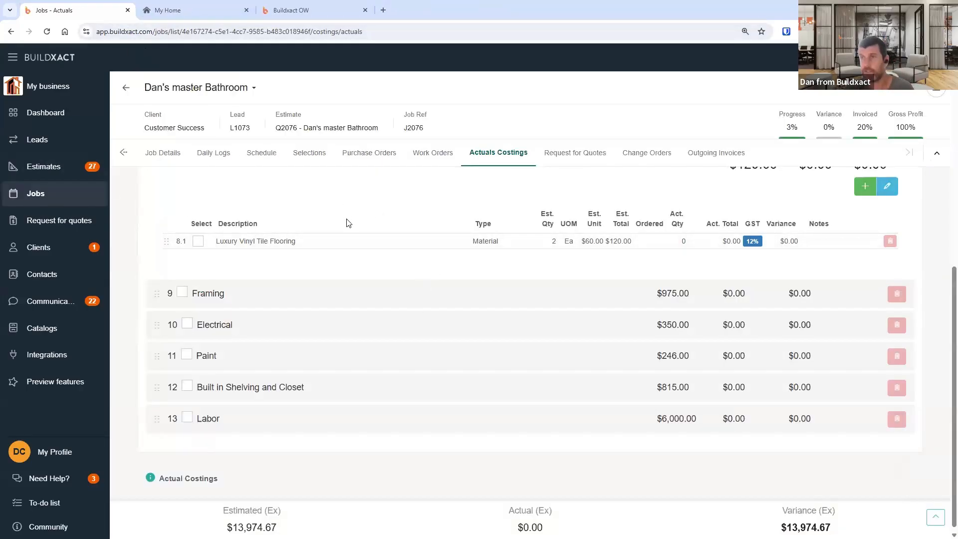
{"action": "key", "text": "F5"}
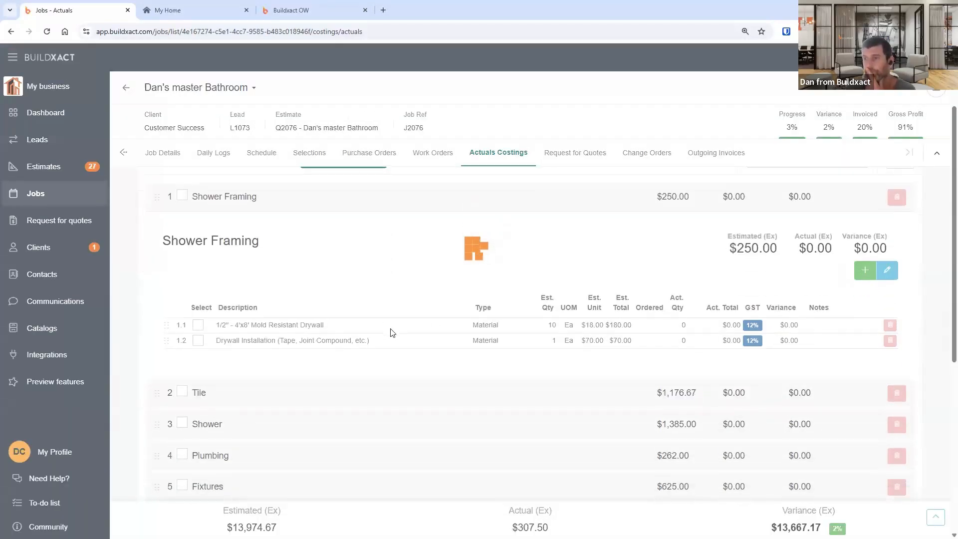
{"action": "left_click", "coordinate": [300, 261]}
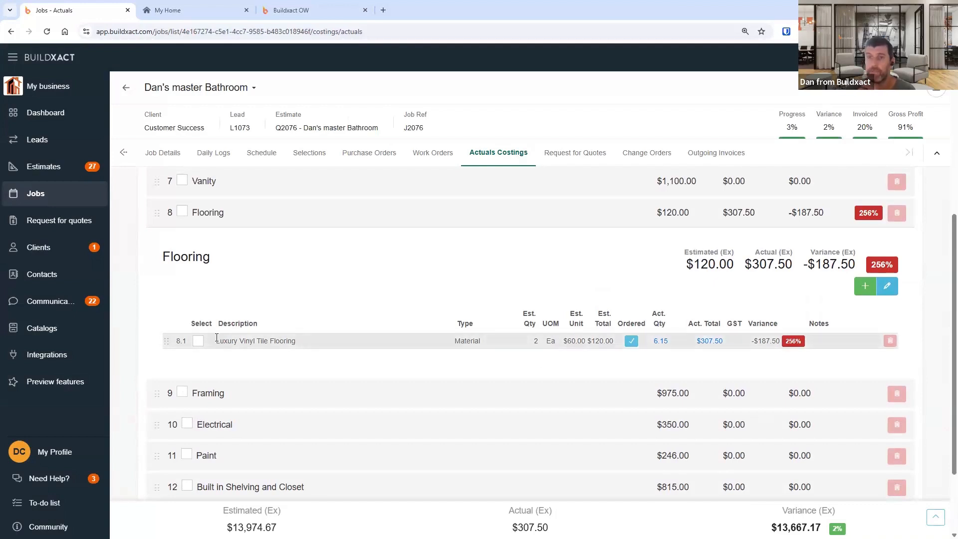
{"action": "left_click_drag", "start_coordinate": [217, 339], "coordinate": [297, 342]}
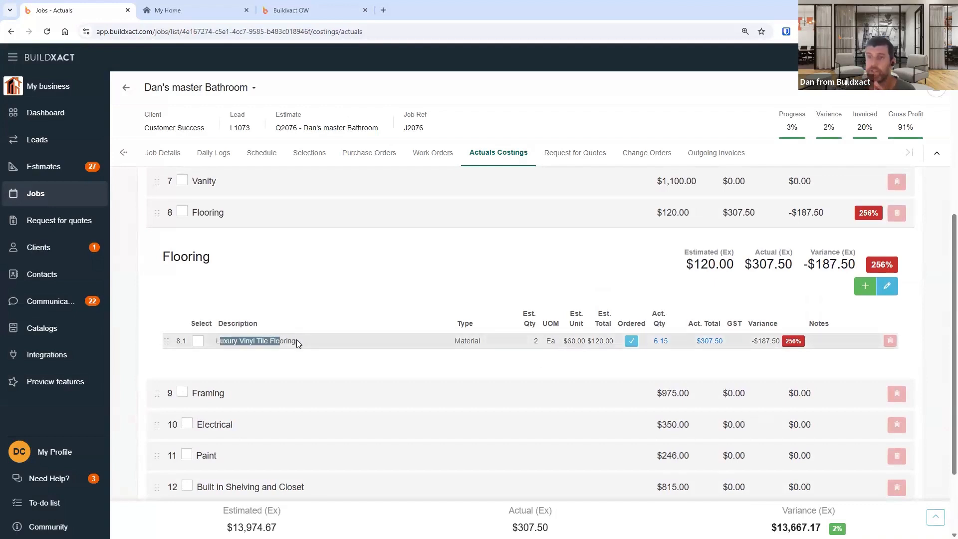
{"action": "left_click", "coordinate": [632, 341]}
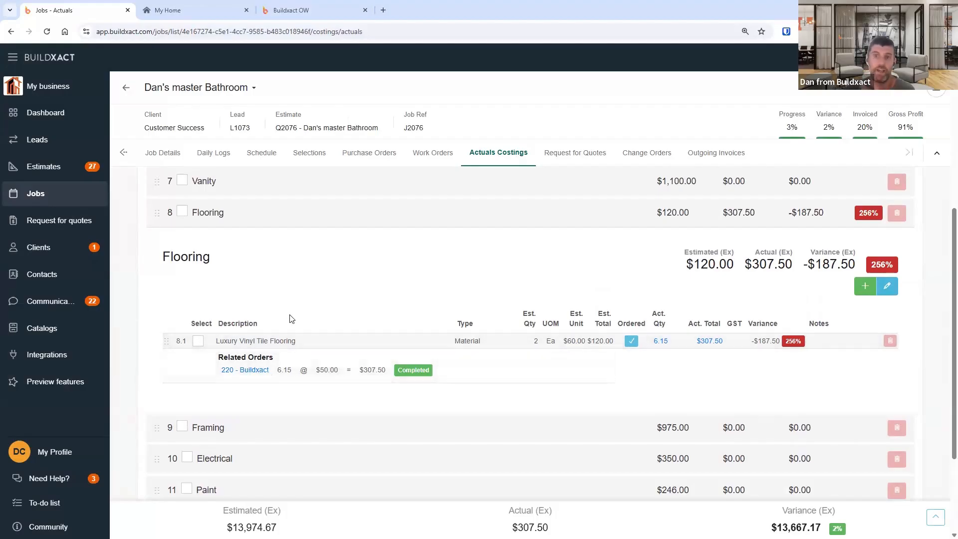
{"action": "left_click_drag", "start_coordinate": [220, 342], "coordinate": [294, 342]}
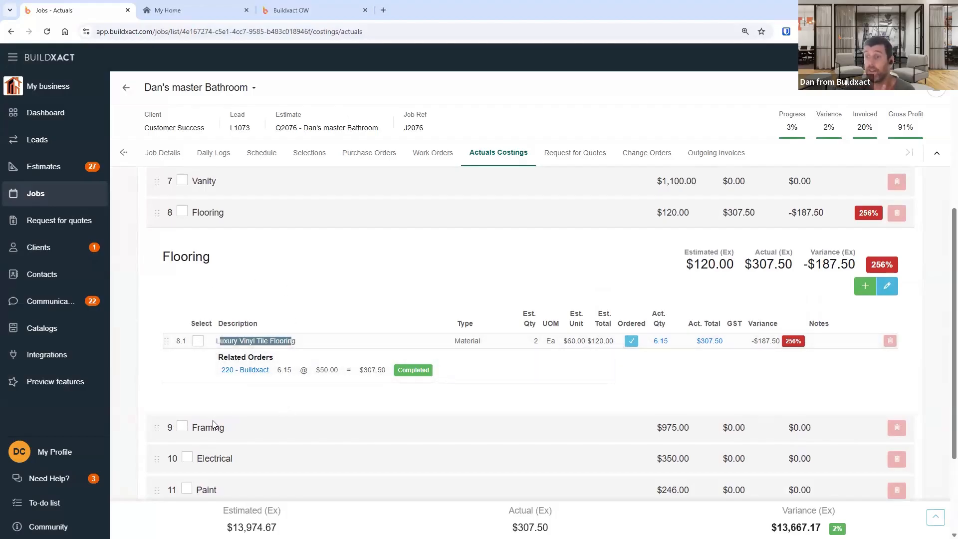
- Add a blank item line to the Flooring costing, delete it, and save the costings on leaving the page
{"action": "left_click", "coordinate": [866, 286]}
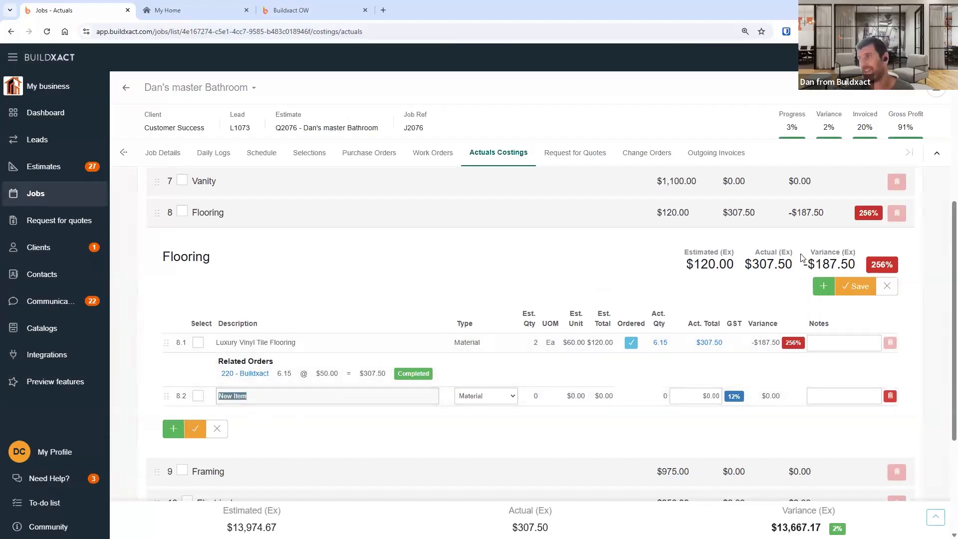
{"action": "left_click_drag", "start_coordinate": [680, 260], "coordinate": [854, 266]}
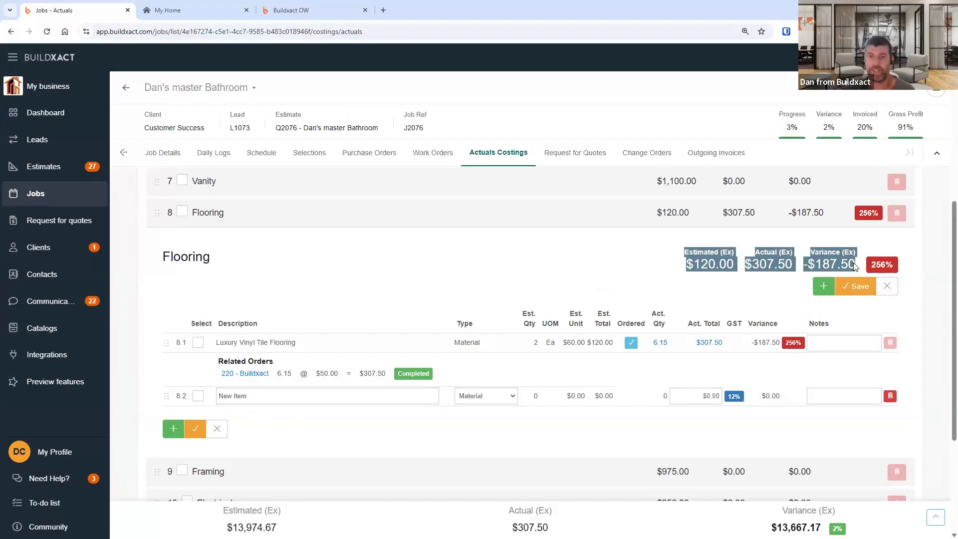
{"action": "left_click", "coordinate": [598, 306]}
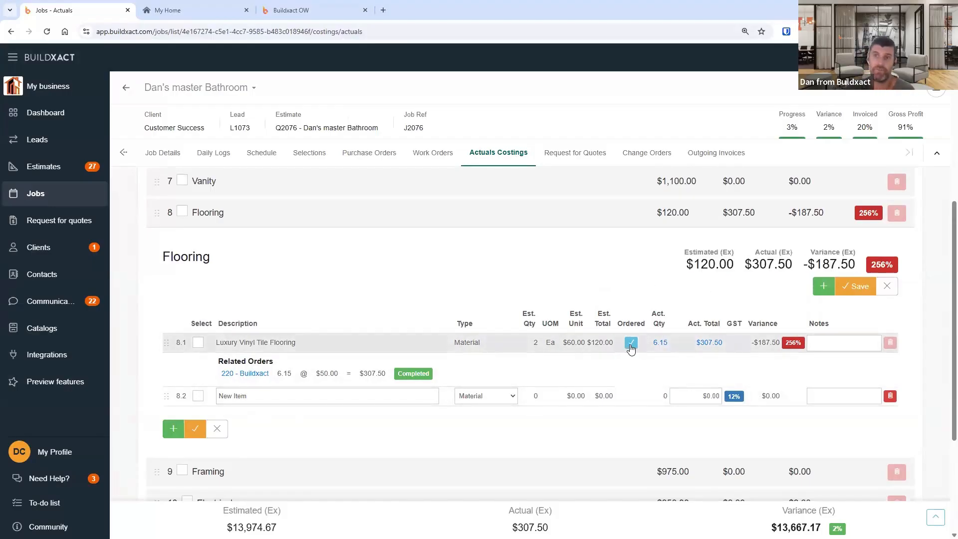
{"action": "left_click", "coordinate": [891, 397]}
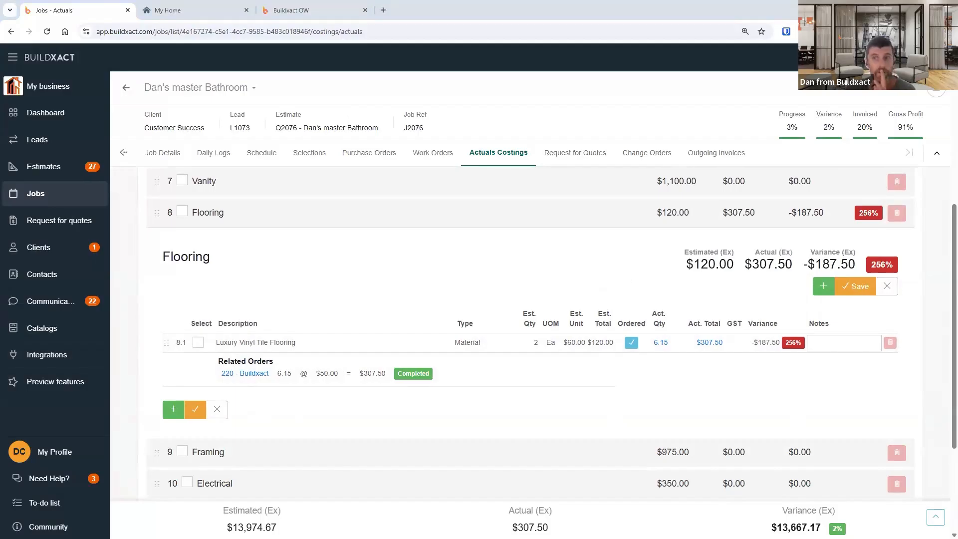
{"action": "left_click", "coordinate": [70, 199]}
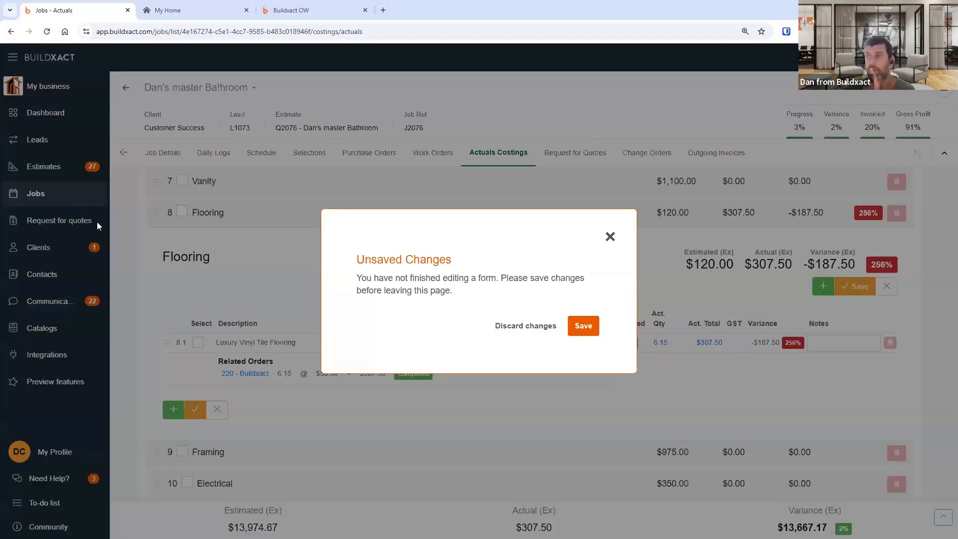
{"action": "left_click", "coordinate": [582, 328]}
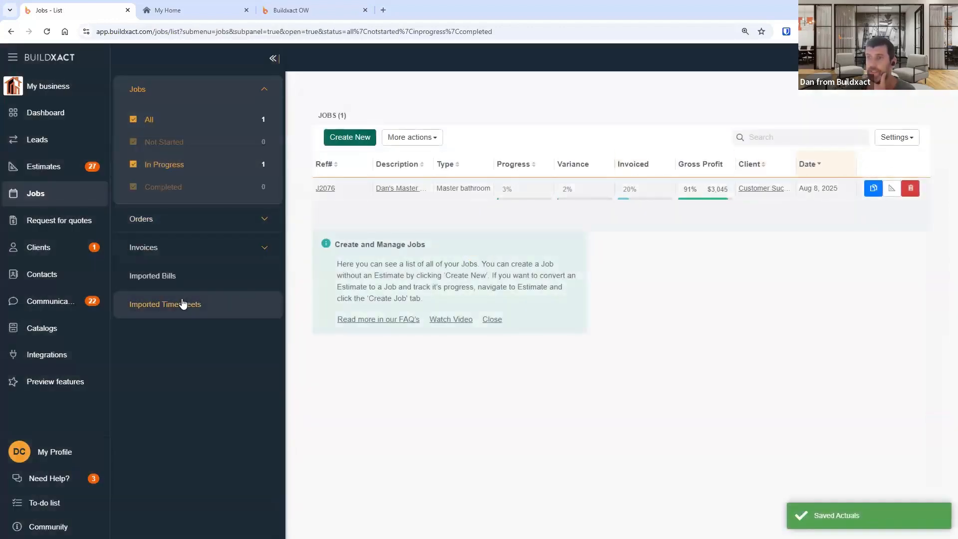
- Open the Manual work order form from Imported Timesheets, review its contact options, and cancel it
{"action": "left_click", "coordinate": [242, 303]}
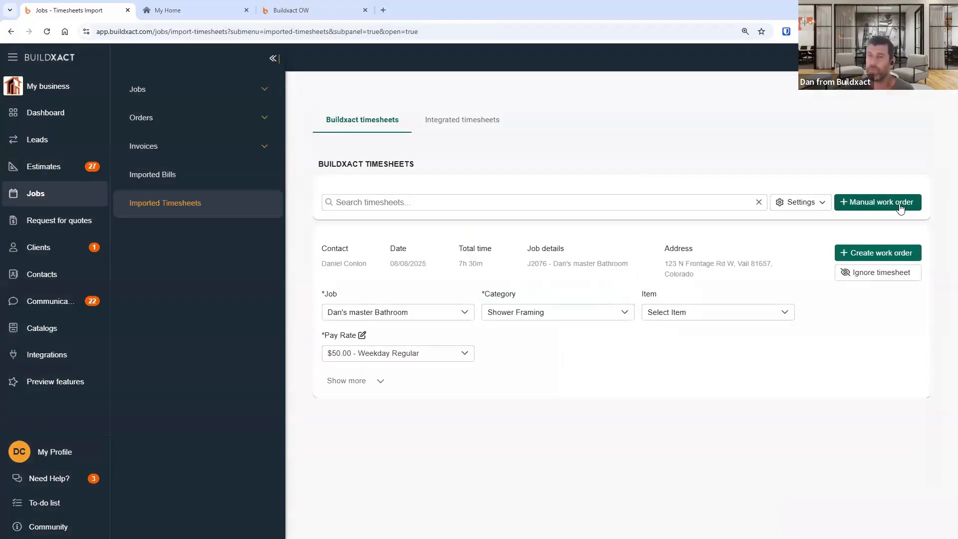
{"action": "left_click", "coordinate": [874, 205]}
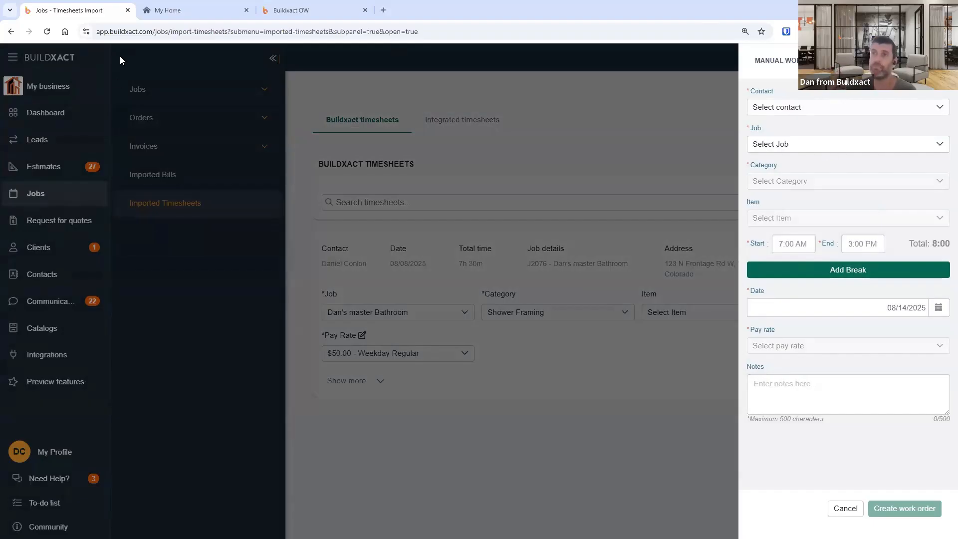
{"action": "left_click", "coordinate": [870, 109]}
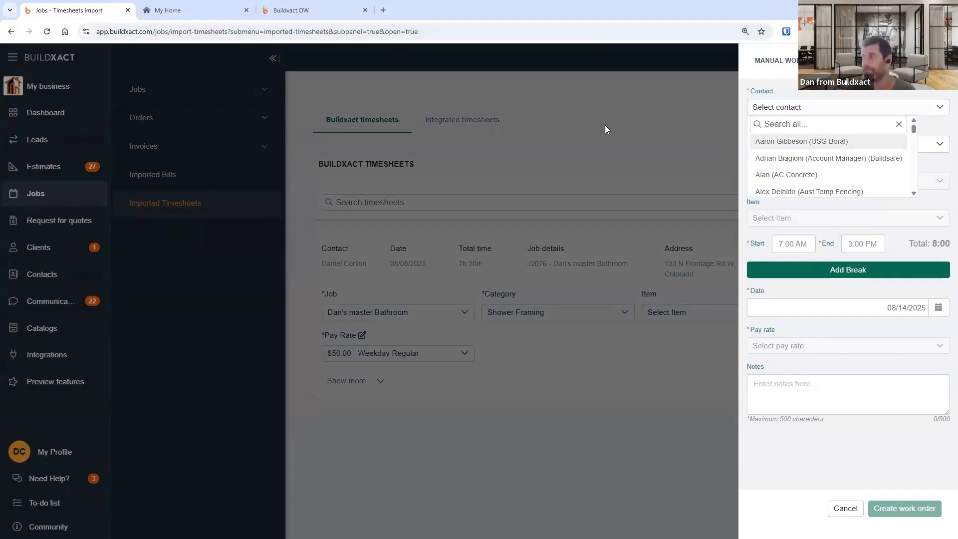
{"action": "left_click", "coordinate": [806, 471]}
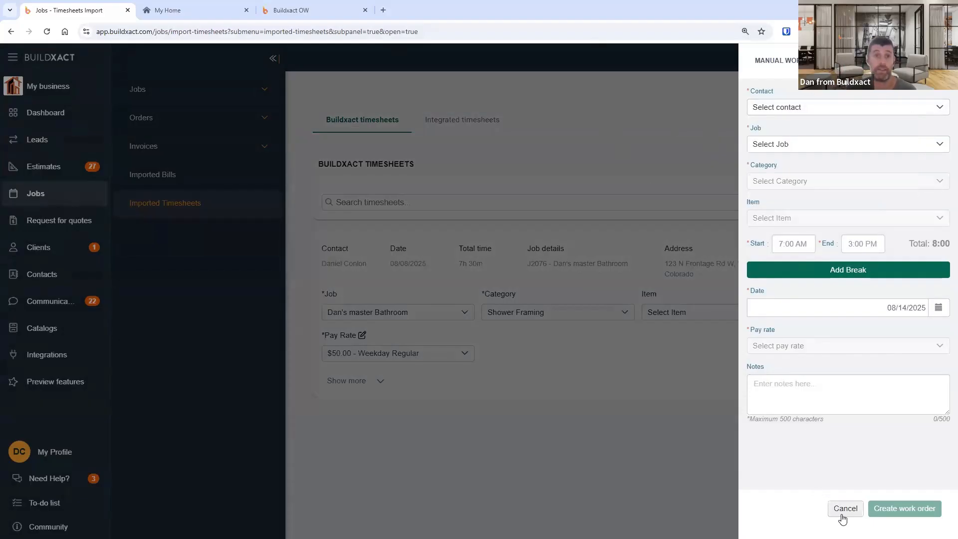
{"action": "left_click", "coordinate": [842, 512]}
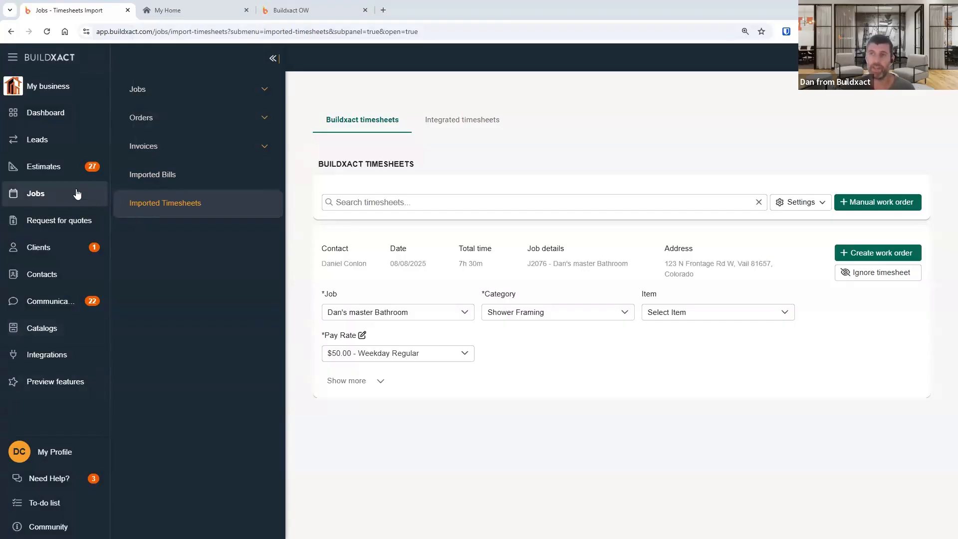
- Open job J2076's Selections and expand the Tile and Shower categories
{"action": "left_click", "coordinate": [30, 199]}
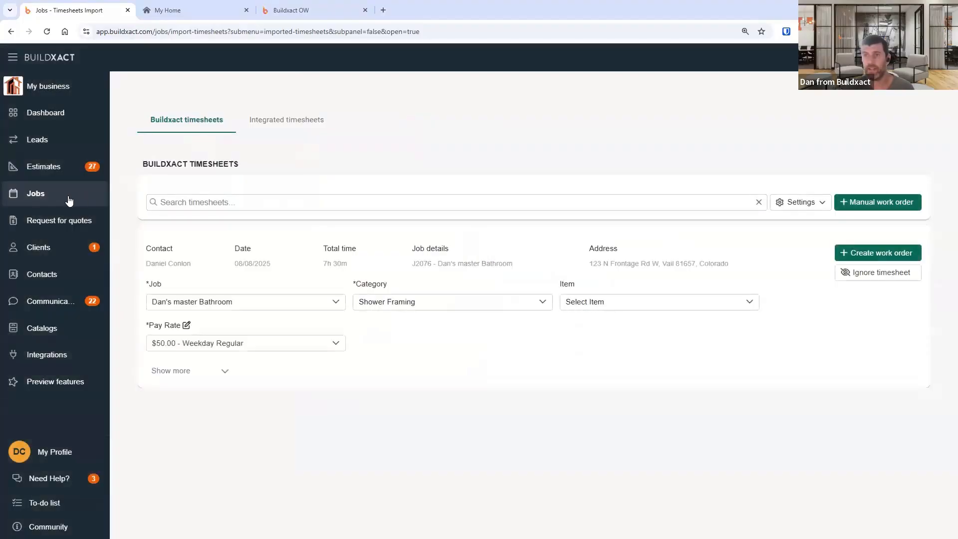
{"action": "left_click", "coordinate": [70, 200]}
{"action": "left_click", "coordinate": [172, 90]}
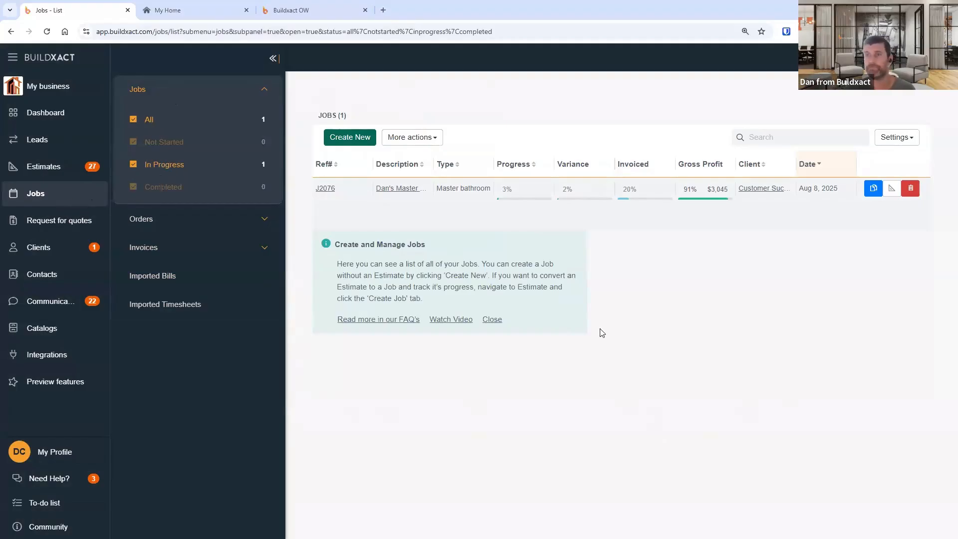
{"action": "left_click", "coordinate": [408, 192]}
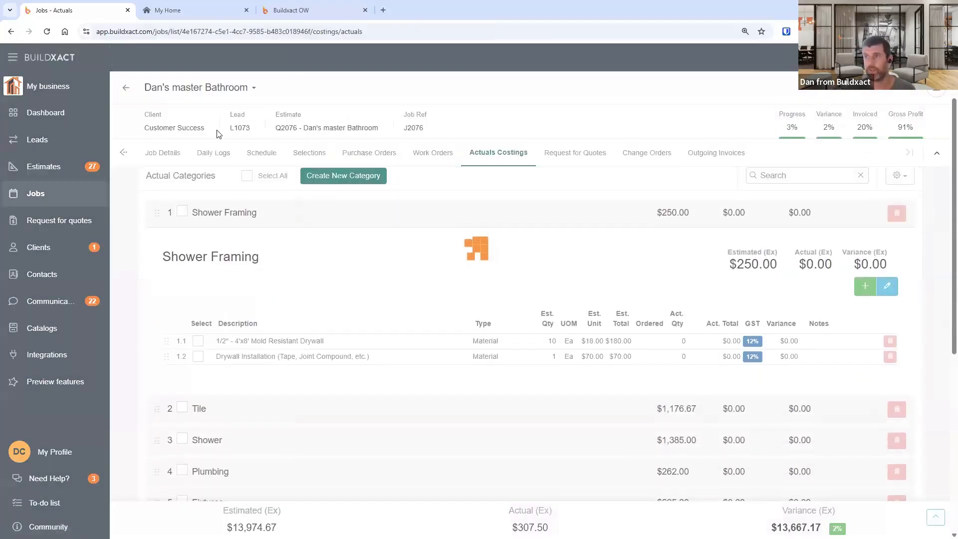
{"action": "left_click", "coordinate": [313, 157]}
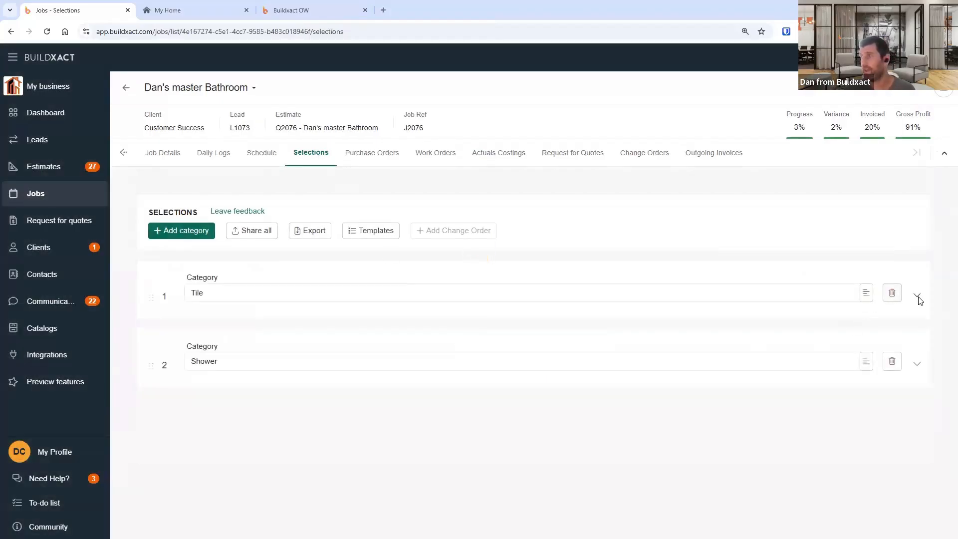
{"action": "left_click", "coordinate": [917, 295]}
{"action": "left_click", "coordinate": [919, 464]}
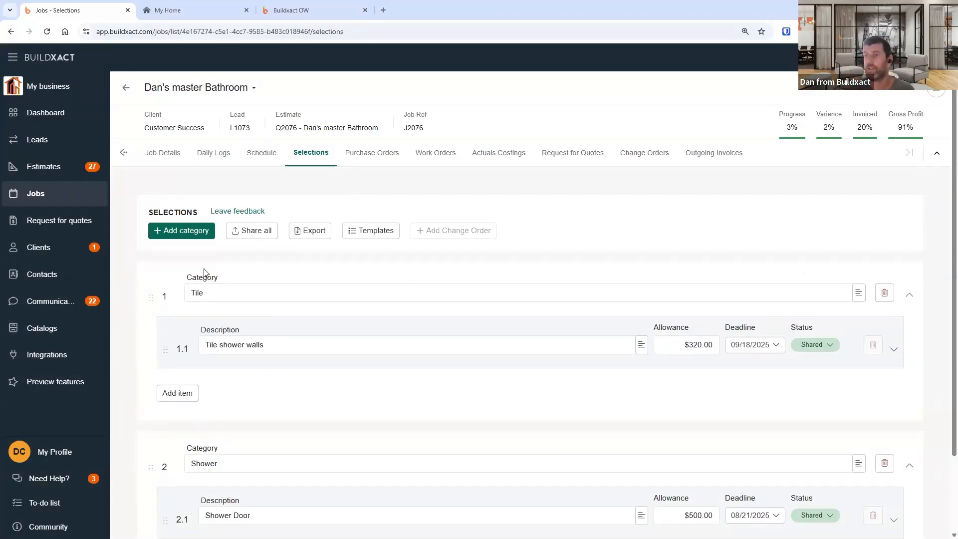
{"action": "double_click", "coordinate": [223, 297]}
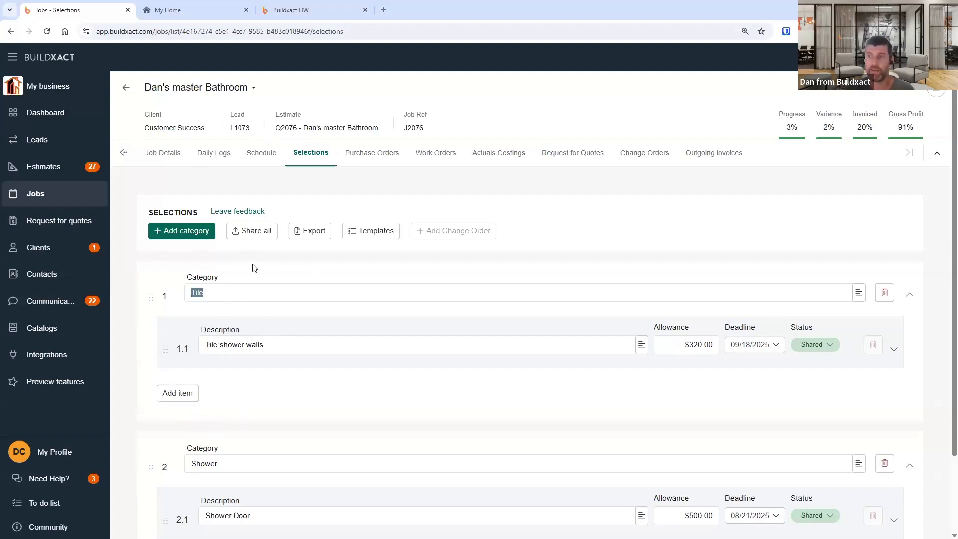
{"action": "left_click", "coordinate": [123, 155]}
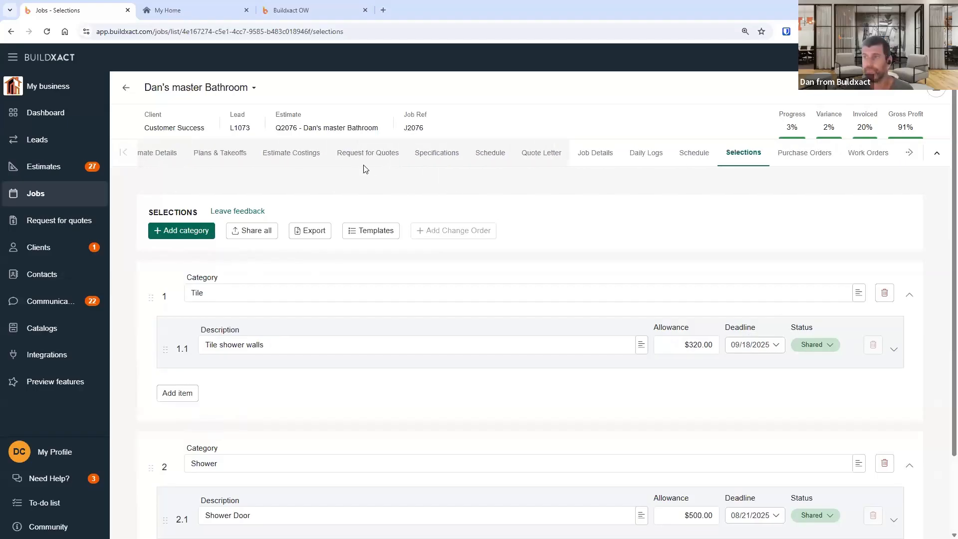
- Open the estimate's costings and examine the Cabinets and Tile items, including the allowance toggle on Tile shower walls
{"action": "left_click", "coordinate": [312, 155]}
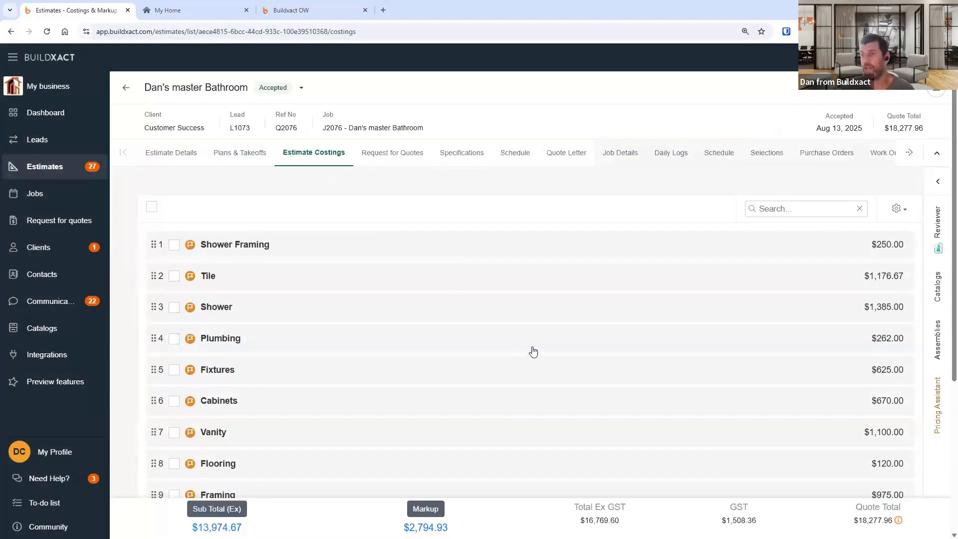
{"action": "scroll", "coordinate": [532, 354], "scroll_direction": "down", "scroll_amount": 3}
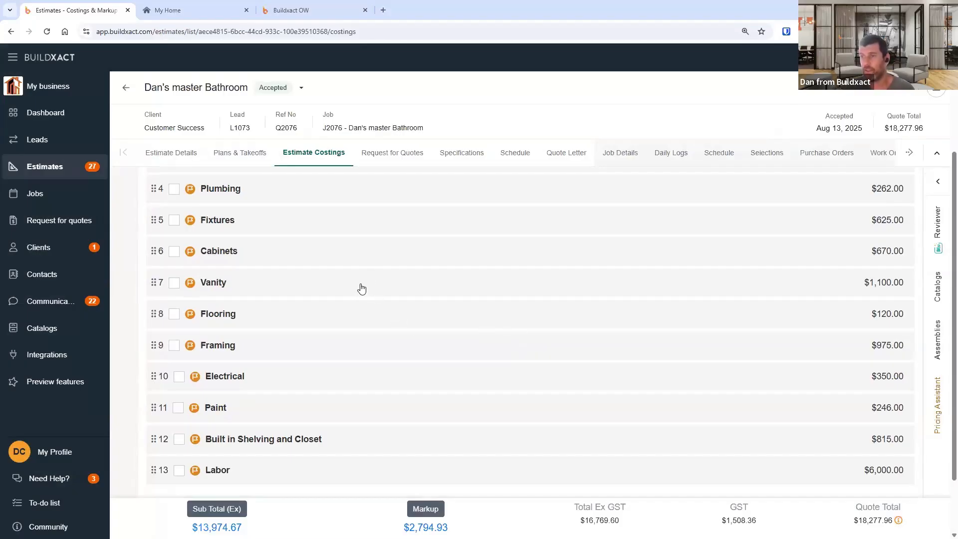
{"action": "left_click", "coordinate": [363, 259]}
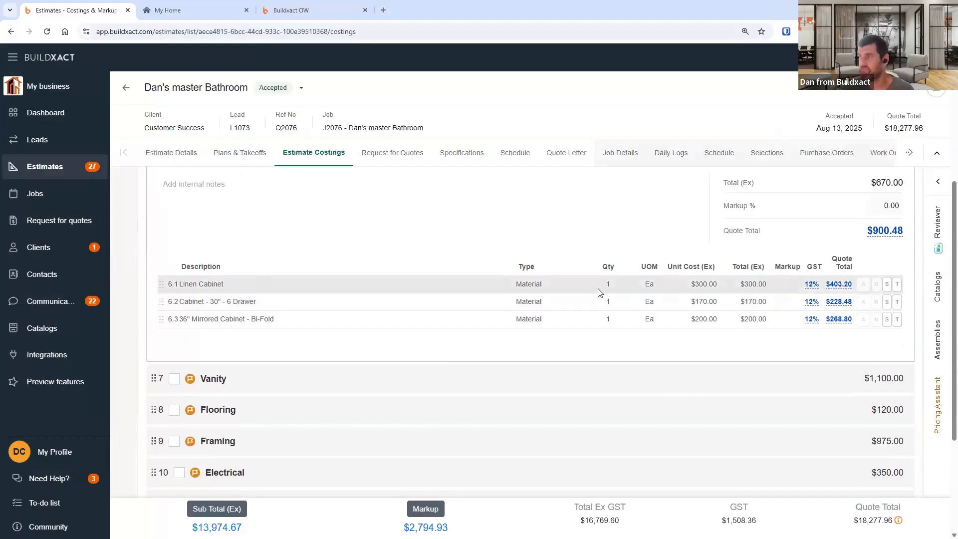
{"action": "double_click", "coordinate": [639, 286]}
{"action": "scroll", "coordinate": [339, 349], "scroll_direction": "down", "scroll_amount": 2}
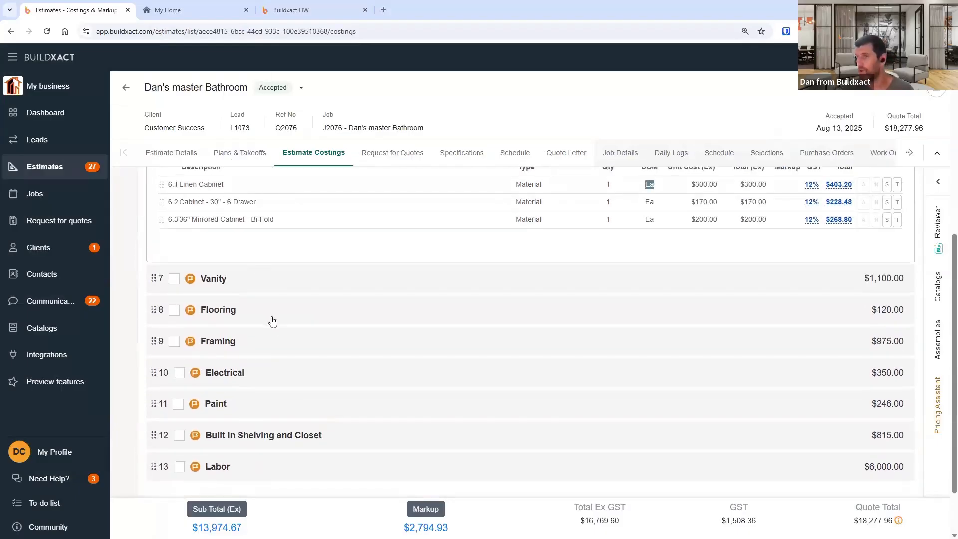
{"action": "scroll", "coordinate": [272, 390], "scroll_direction": "up", "scroll_amount": 3}
{"action": "scroll", "coordinate": [273, 390], "scroll_direction": "up", "scroll_amount": 4}
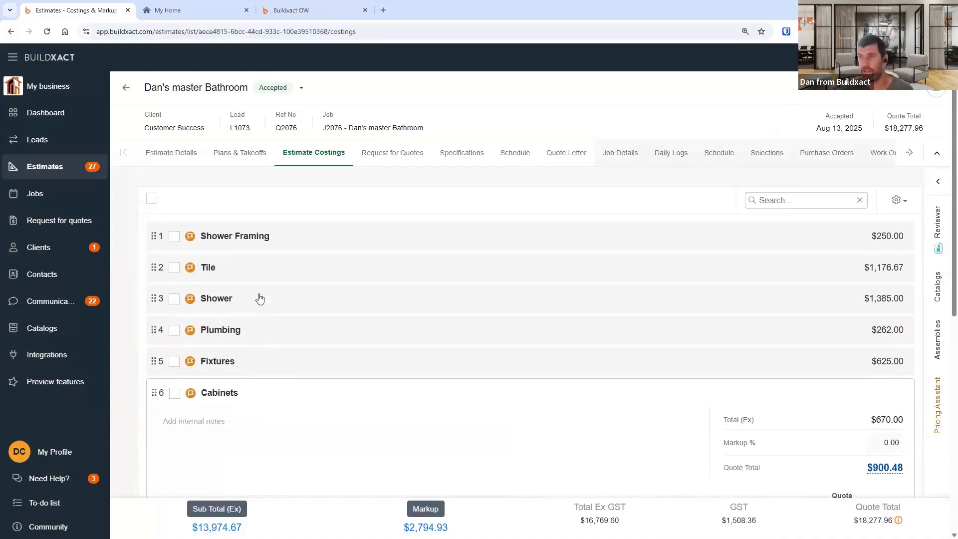
{"action": "left_click", "coordinate": [262, 274]}
{"action": "scroll", "coordinate": [631, 378], "scroll_direction": "down", "scroll_amount": 2}
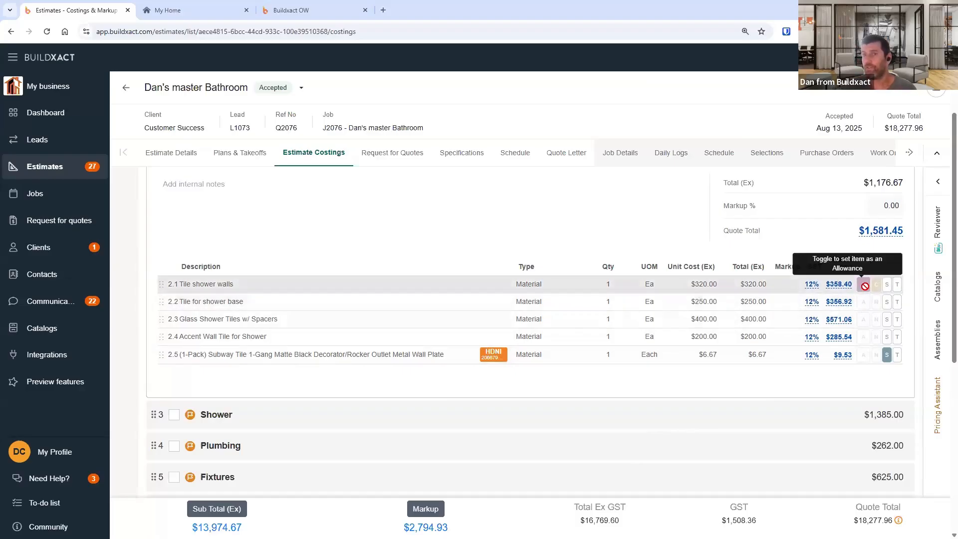
{"action": "left_click", "coordinate": [864, 285]}
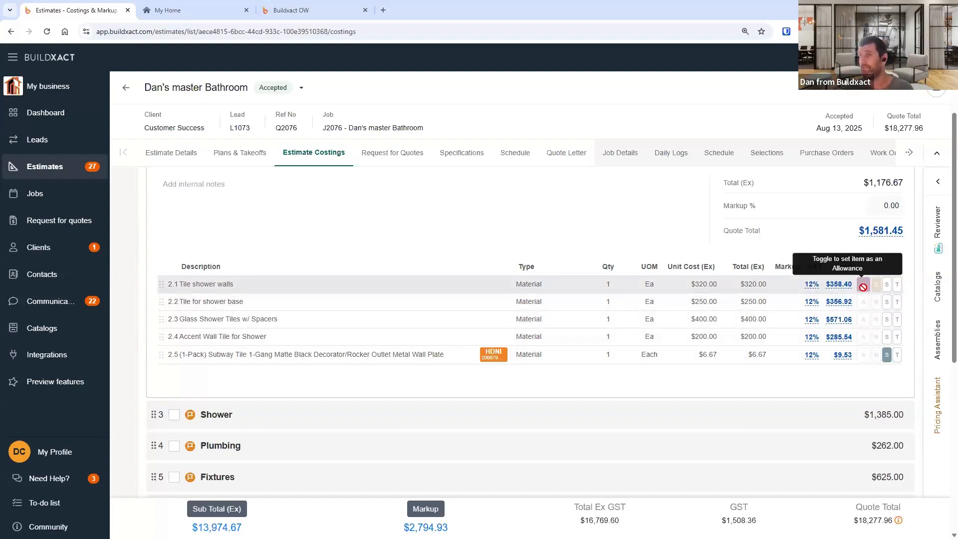
- Return to the job's Selections and expand the Tile category's Tile shower walls item to review its options
{"action": "left_click", "coordinate": [774, 157]}
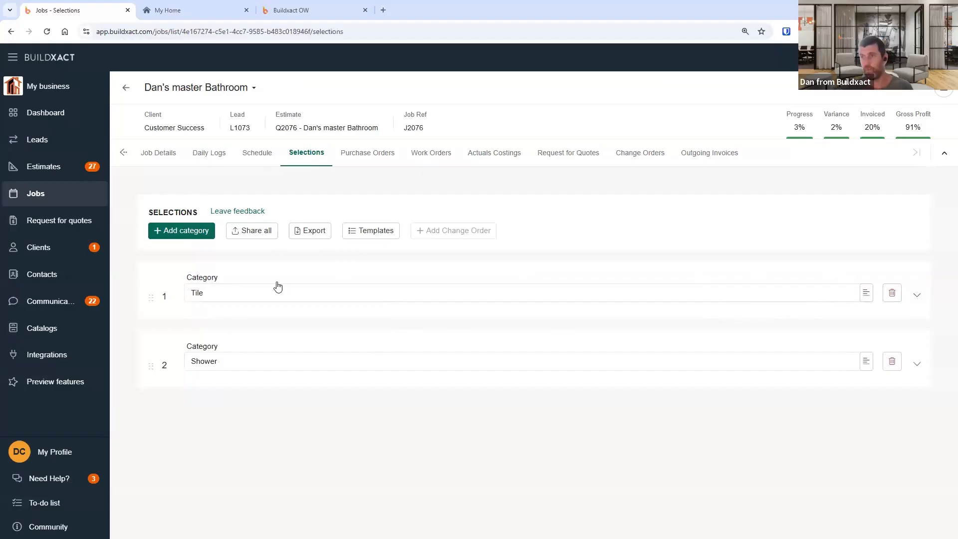
{"action": "left_click", "coordinate": [916, 297]}
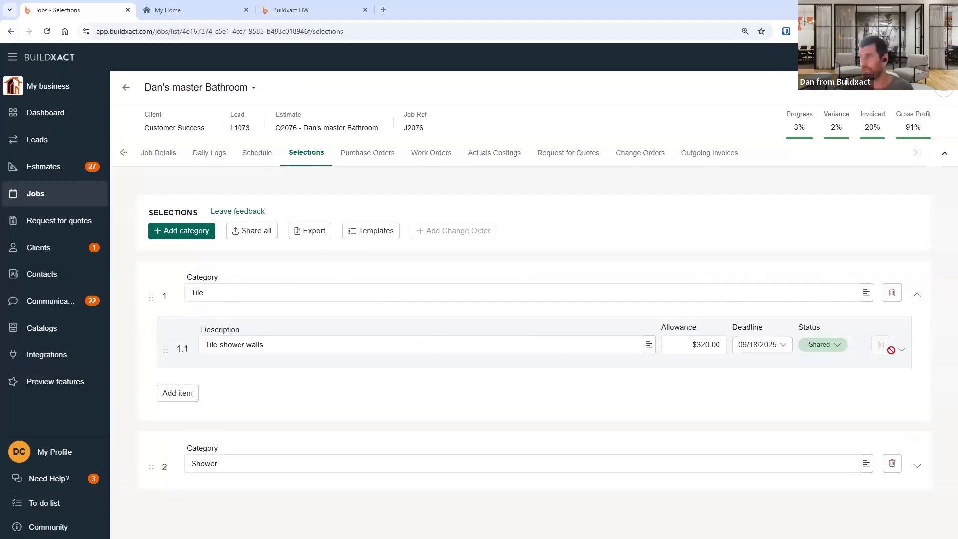
{"action": "left_click", "coordinate": [918, 297]}
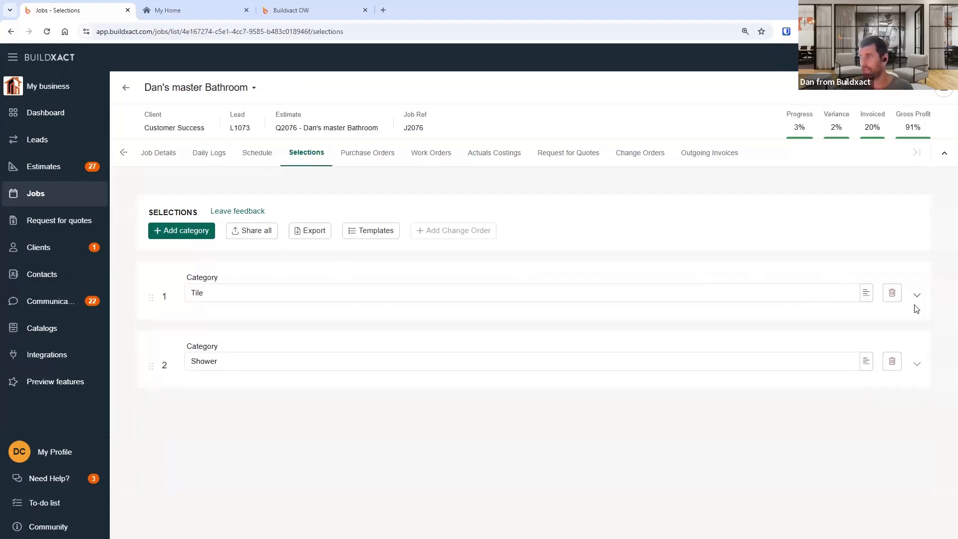
{"action": "left_click", "coordinate": [916, 303]}
{"action": "left_click", "coordinate": [901, 351]}
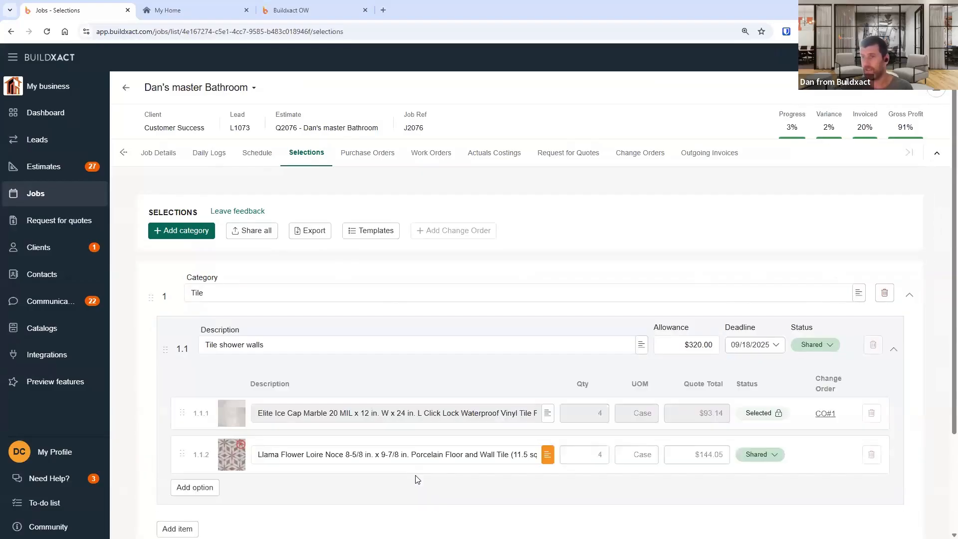
{"action": "scroll", "coordinate": [371, 402], "scroll_direction": "down", "scroll_amount": 1}
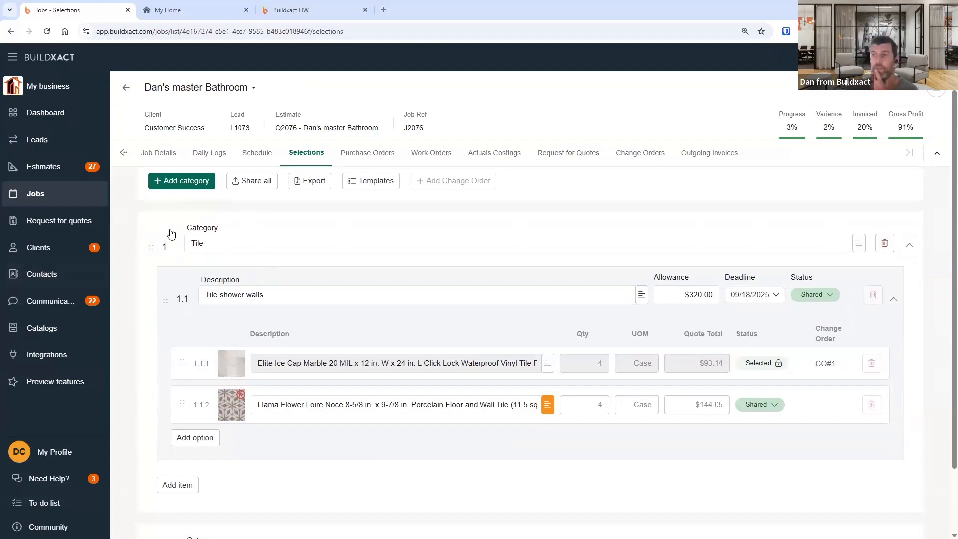
{"action": "left_click_drag", "start_coordinate": [184, 240], "coordinate": [208, 245]}
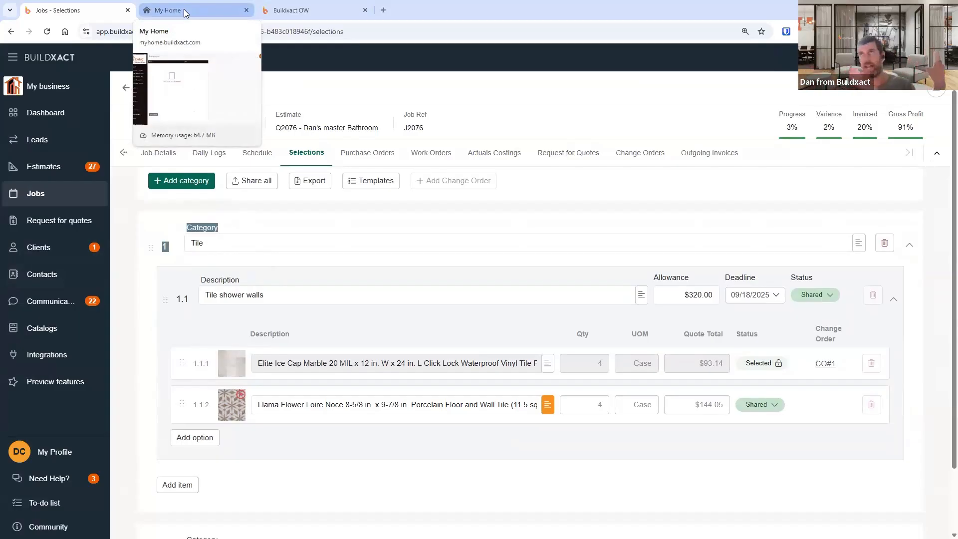
{"action": "left_click", "coordinate": [530, 227]}
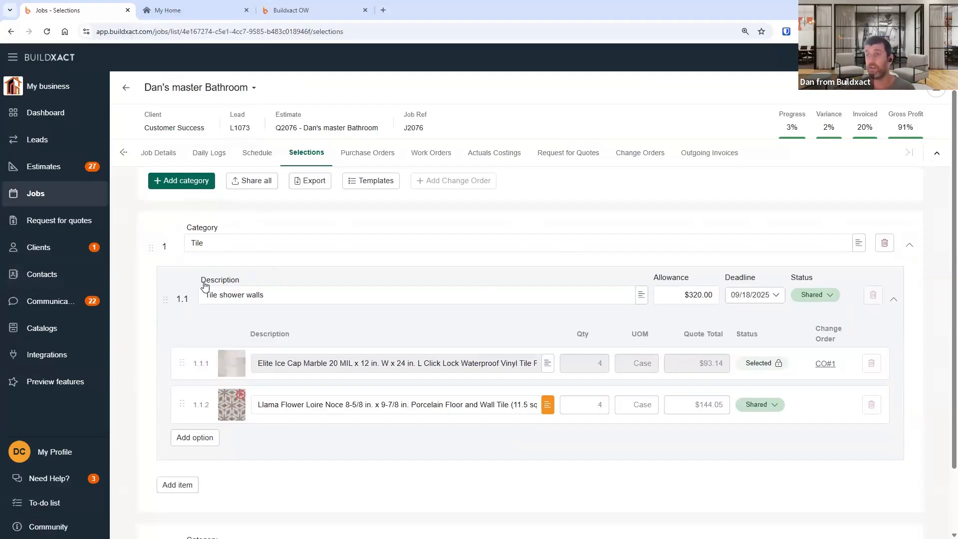
{"action": "left_click_drag", "start_coordinate": [204, 294], "coordinate": [267, 295]}
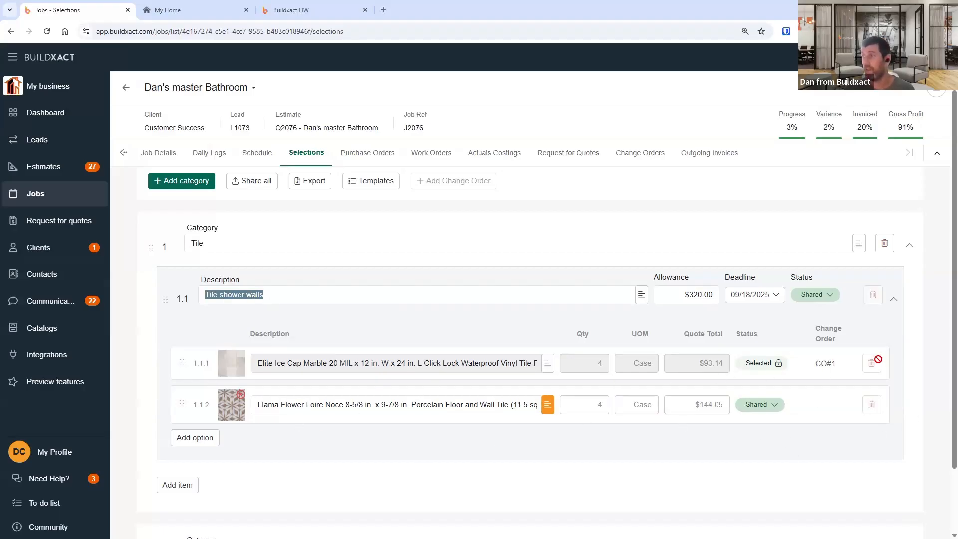
- Add two options to Tile shower walls, choosing Autumn Mountain Brown Cement Standard Primary Wall Tiles from a 'tiles' search for the first
{"action": "left_click", "coordinate": [195, 442]}
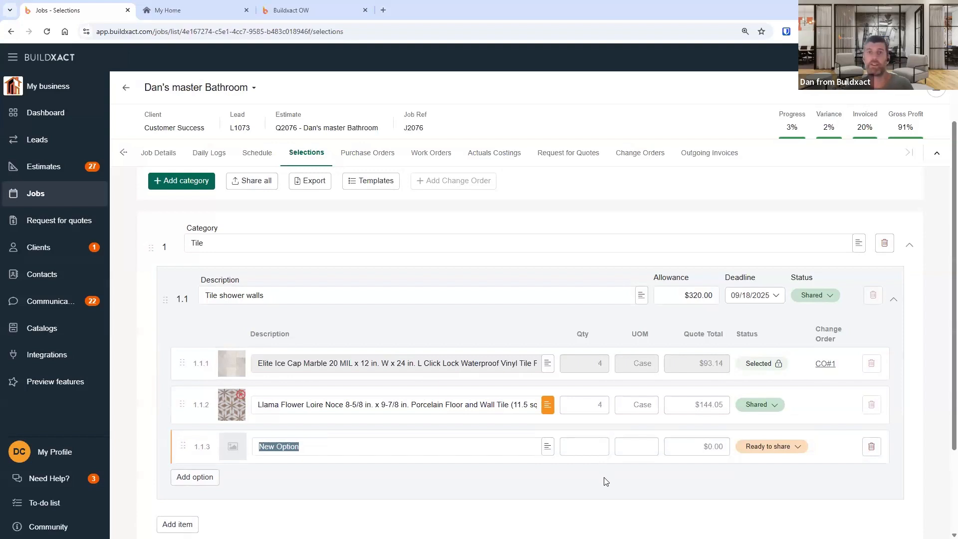
{"action": "left_click", "coordinate": [198, 478]}
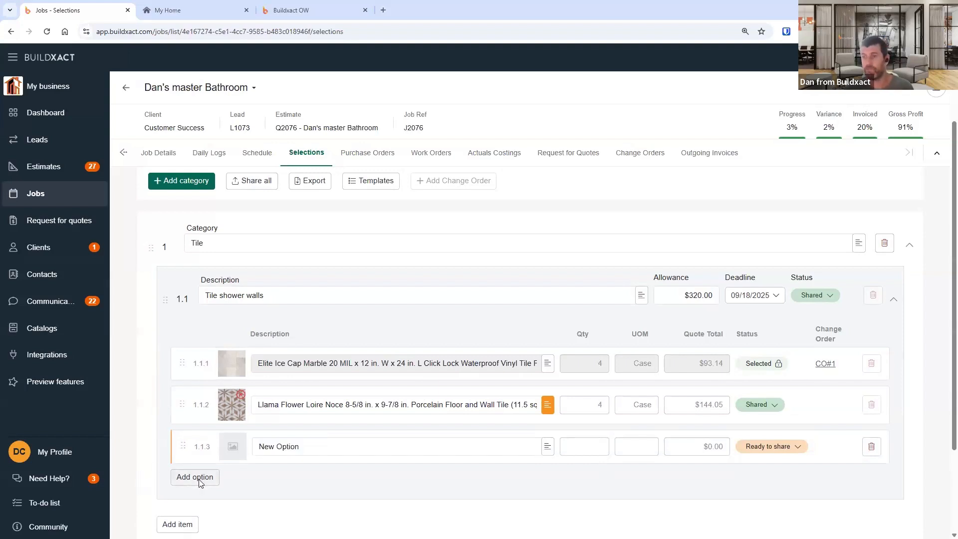
{"action": "left_click", "coordinate": [308, 448]}
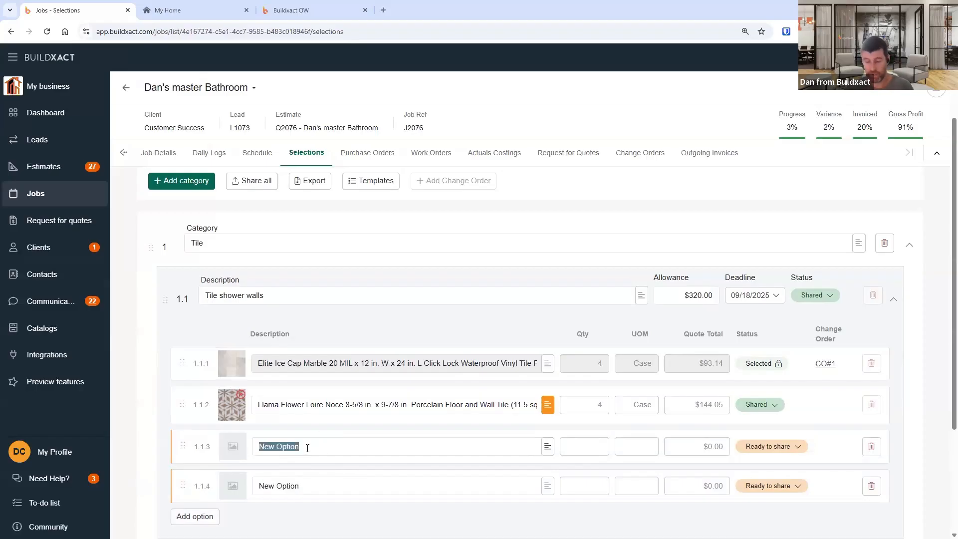
{"action": "type", "text": "tiles"}
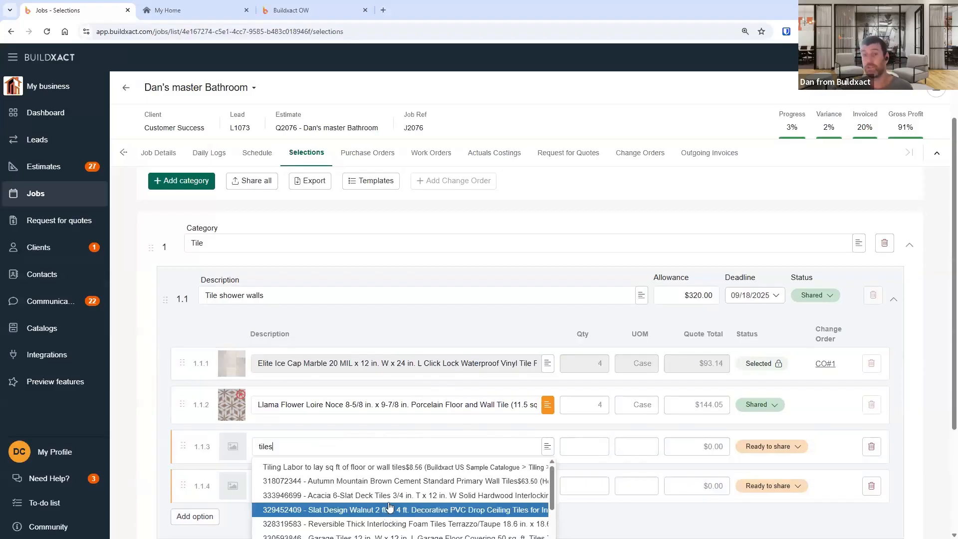
{"action": "left_click", "coordinate": [300, 483]}
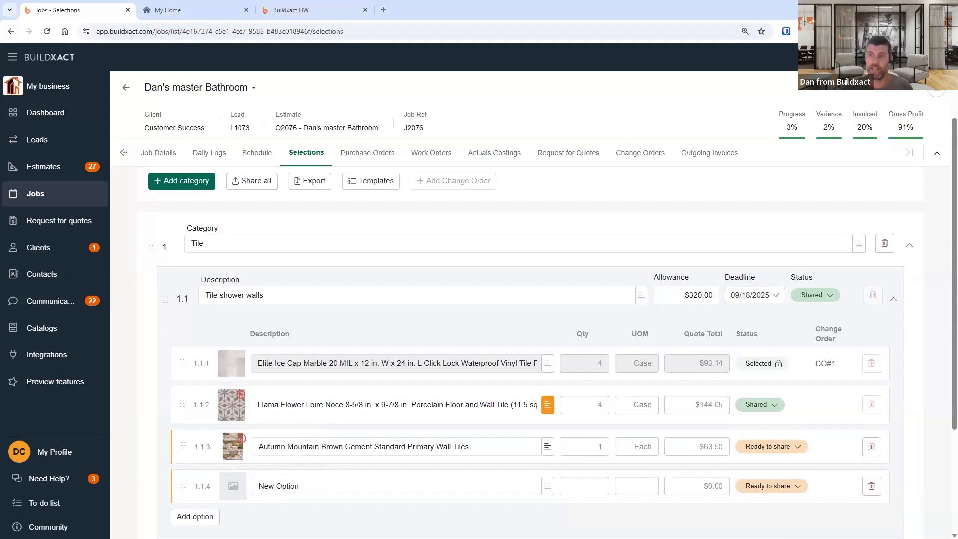
{"action": "mouse_move", "coordinate": [232, 455]}
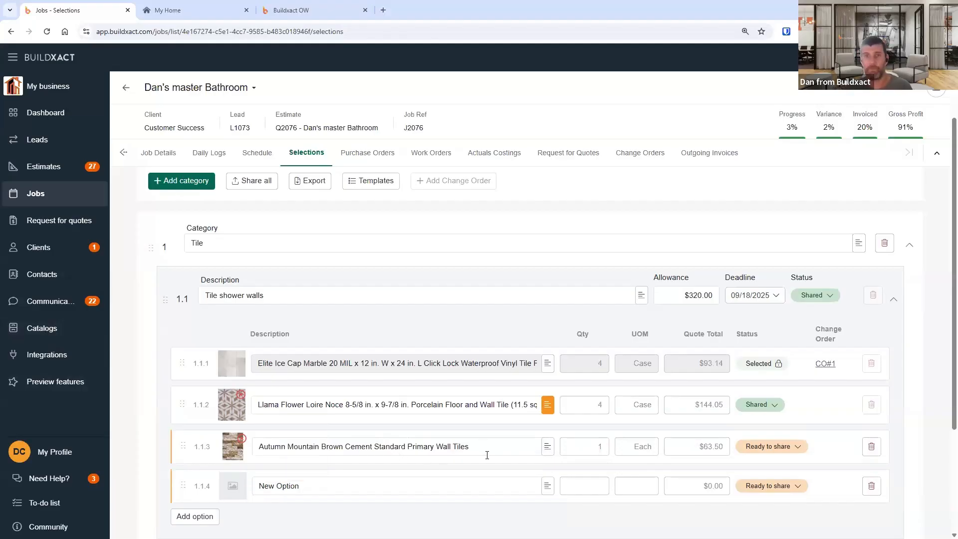
- Type a note on the Autumn Mountain tile option and clear the note again
{"action": "left_click", "coordinate": [548, 447]}
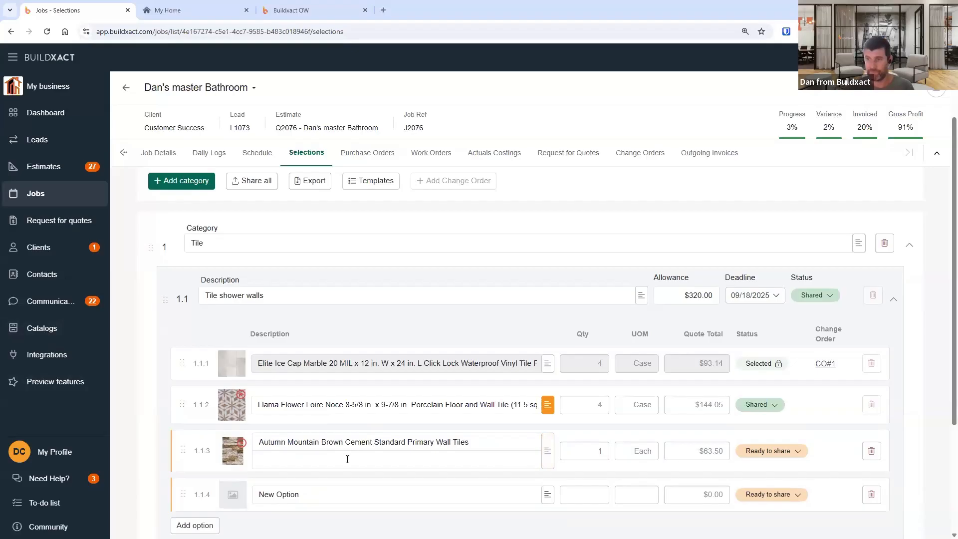
{"action": "type", "text": "Thius "}
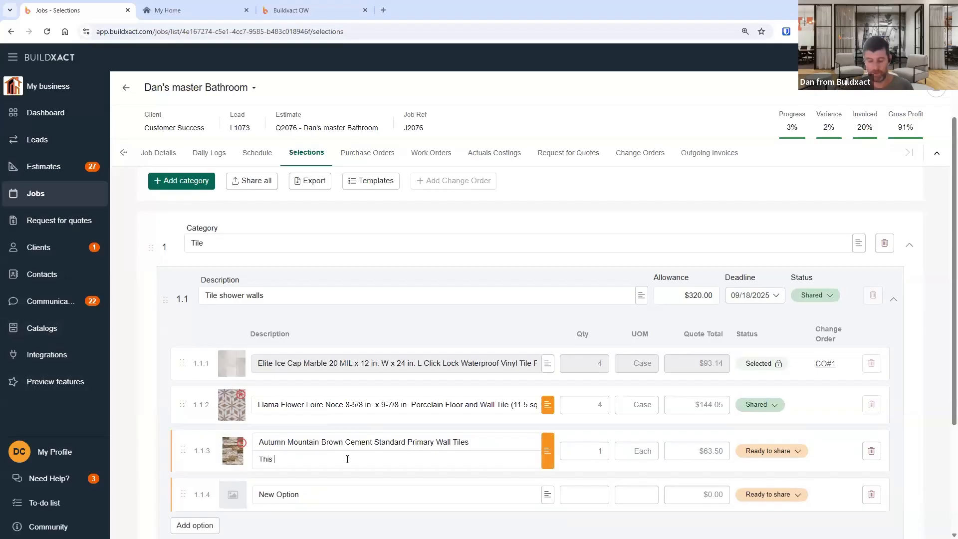
{"action": "type", "text": "would be the prefernce"}
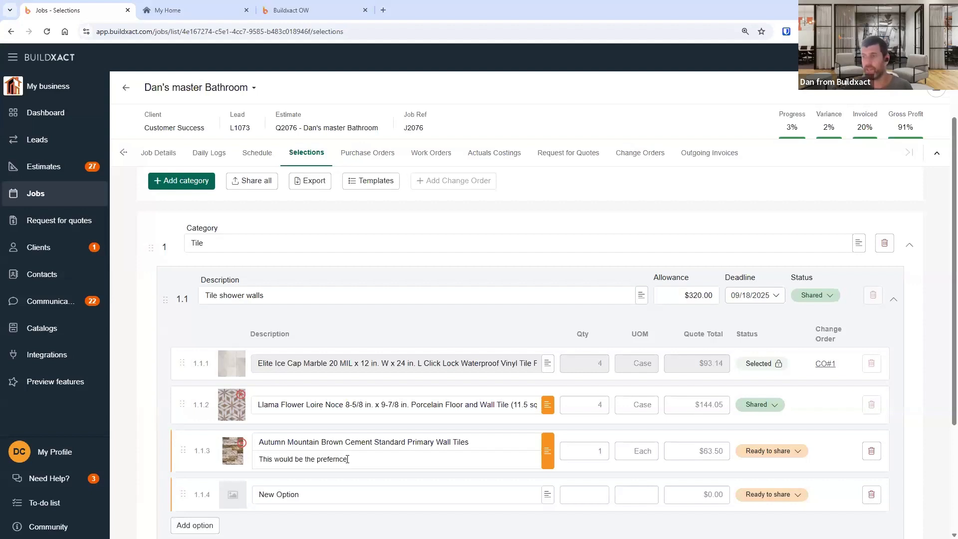
{"action": "key", "text": "ctrl+a"}
{"action": "key", "text": "BackSpace"}
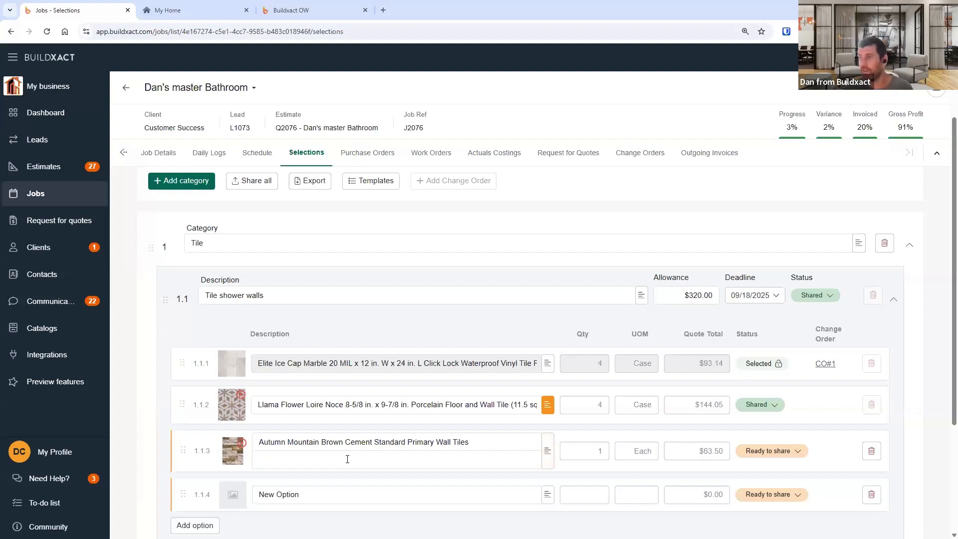
{"action": "left_click", "coordinate": [546, 461]}
{"action": "left_click", "coordinate": [546, 448]}
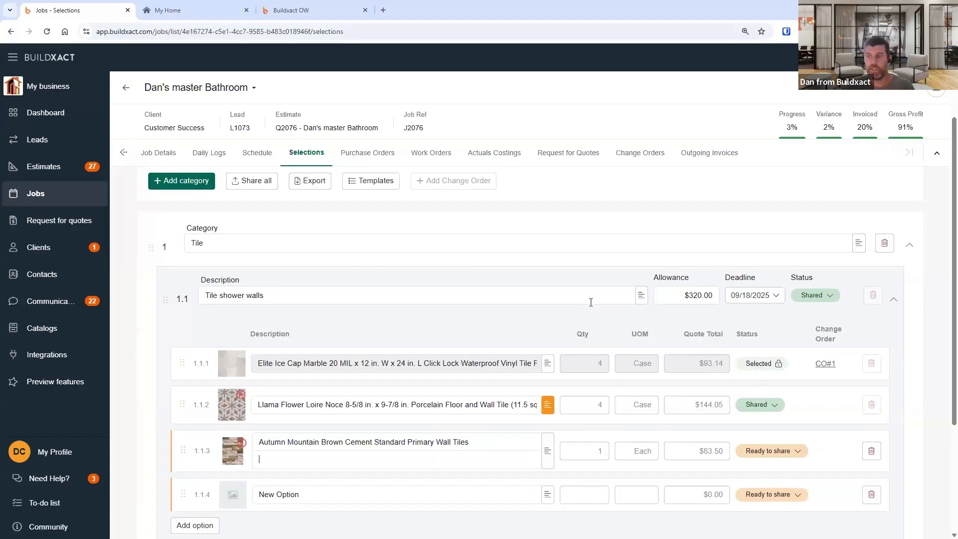
{"action": "scroll", "coordinate": [591, 303], "scroll_direction": "down", "scroll_amount": 1}
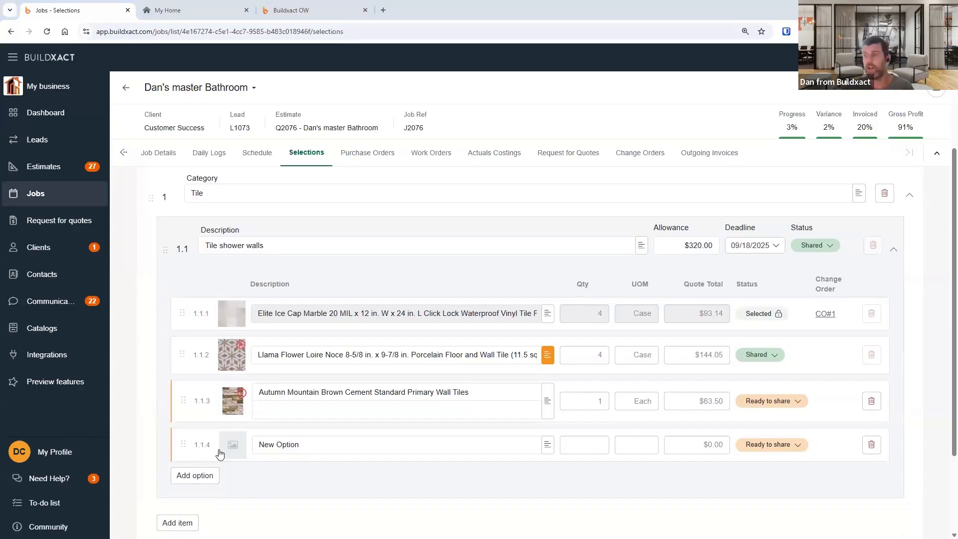
{"action": "left_click", "coordinate": [234, 446]}
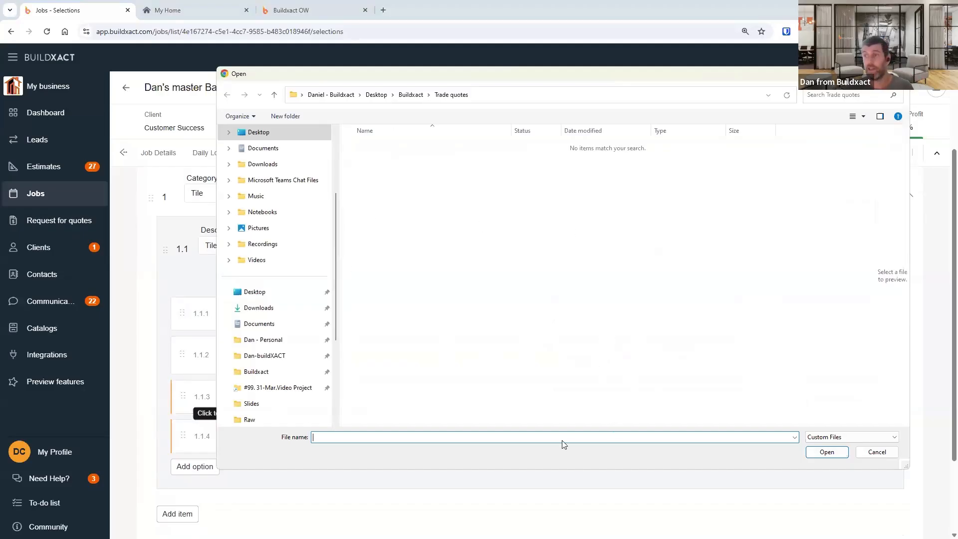
{"action": "left_click", "coordinate": [411, 94]}
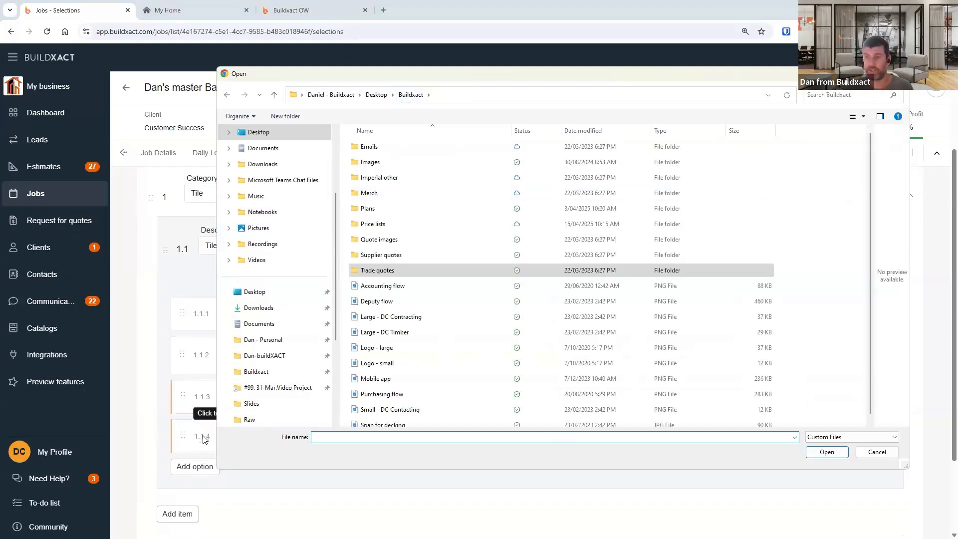
{"action": "left_click", "coordinate": [877, 452]}
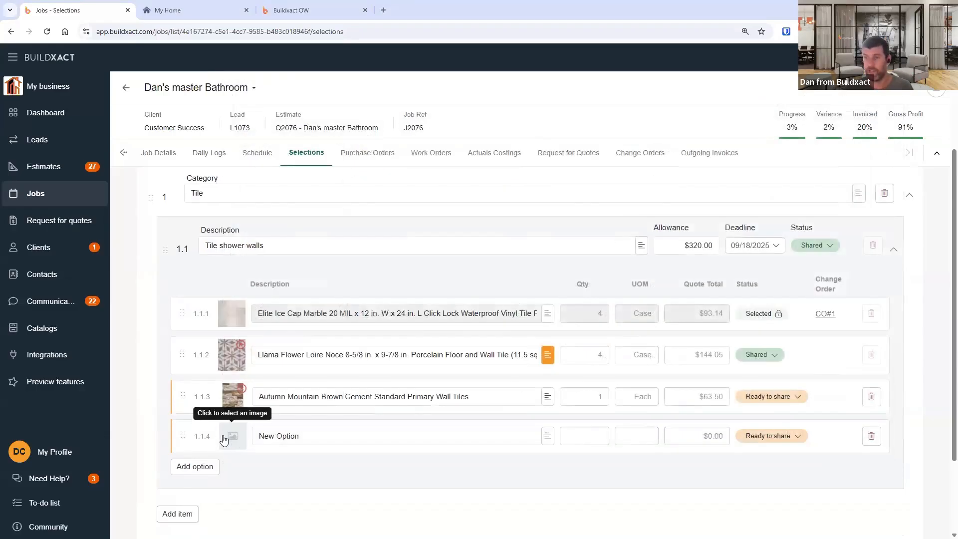
{"action": "left_click", "coordinate": [232, 436]}
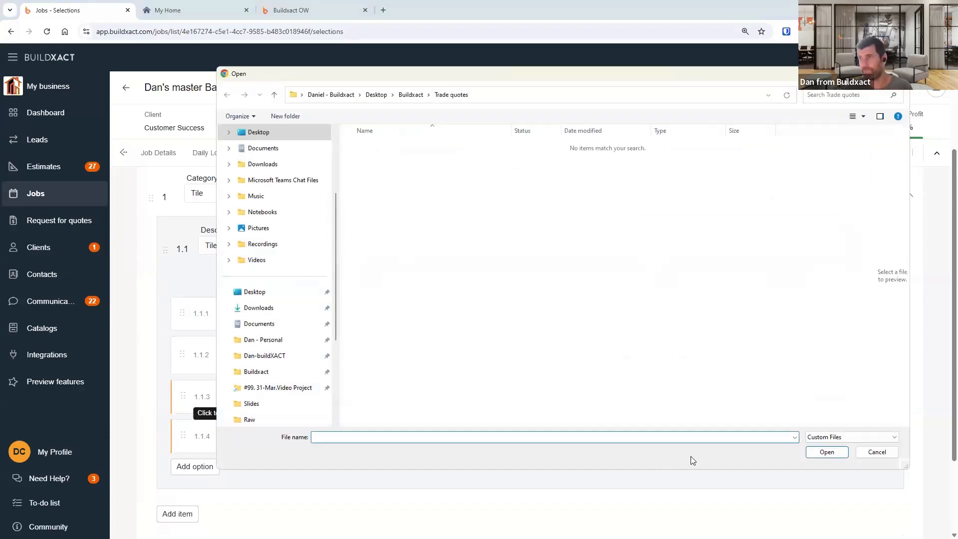
{"action": "left_click", "coordinate": [877, 452]}
{"action": "mouse_move", "coordinate": [241, 397]}
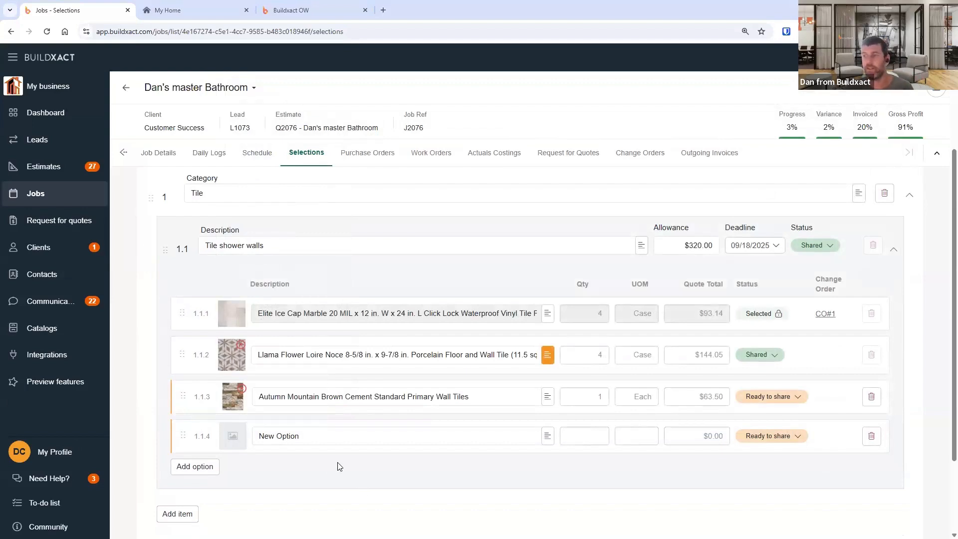
- Delete the empty fourth option from Tile shower walls and confirm the deletion
{"action": "left_click", "coordinate": [872, 436]}
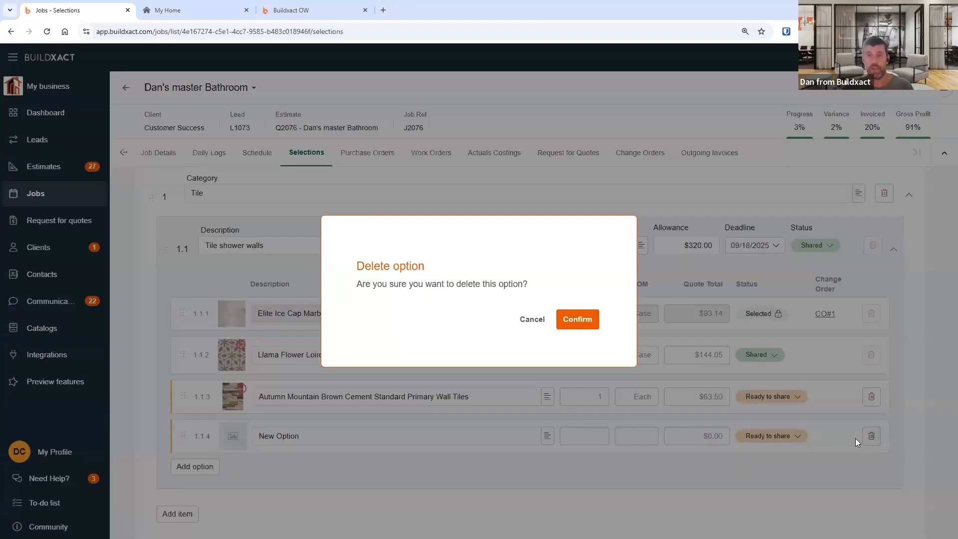
{"action": "left_click", "coordinate": [581, 321]}
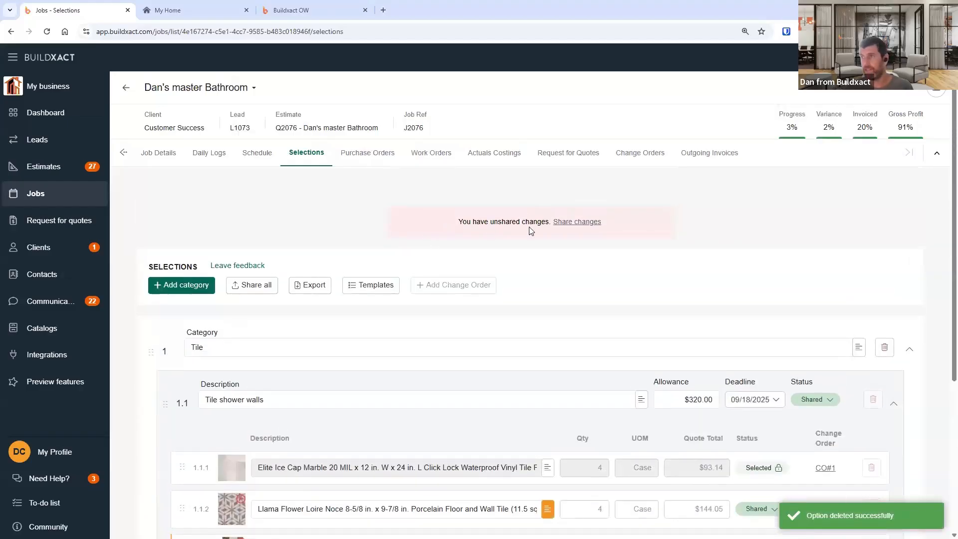
{"action": "left_click_drag", "start_coordinate": [457, 221], "coordinate": [614, 220]}
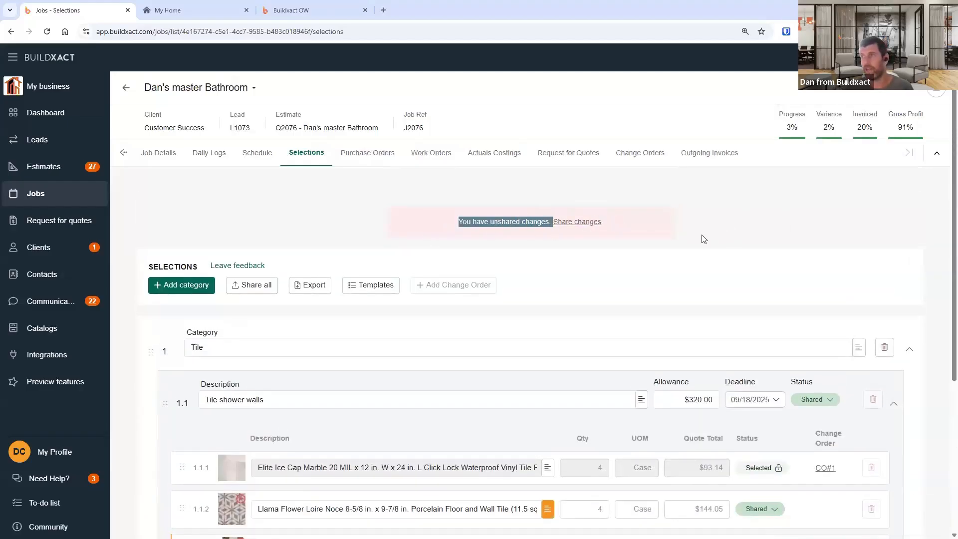
- Compare the client portal's Tile shower walls options with the job's unshared selection changes
{"action": "left_click", "coordinate": [471, 196]}
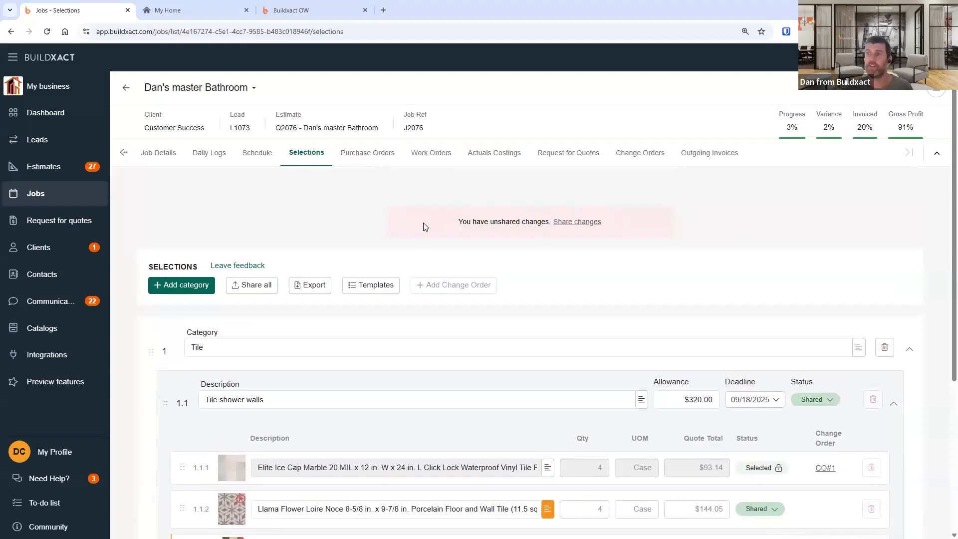
{"action": "left_click", "coordinate": [189, 12]}
{"action": "left_click", "coordinate": [141, 363]}
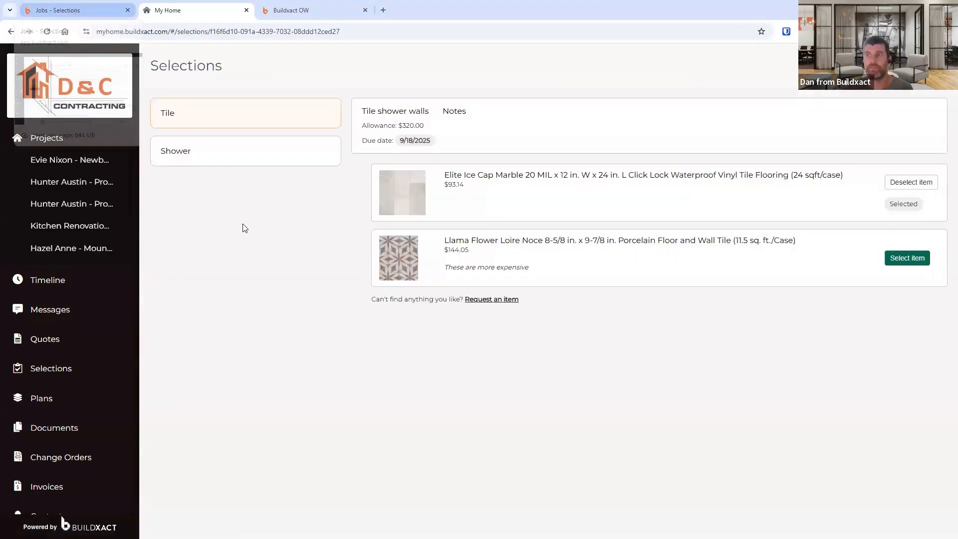
{"action": "left_click", "coordinate": [90, 10]}
{"action": "left_click_drag", "start_coordinate": [470, 222], "coordinate": [537, 223]}
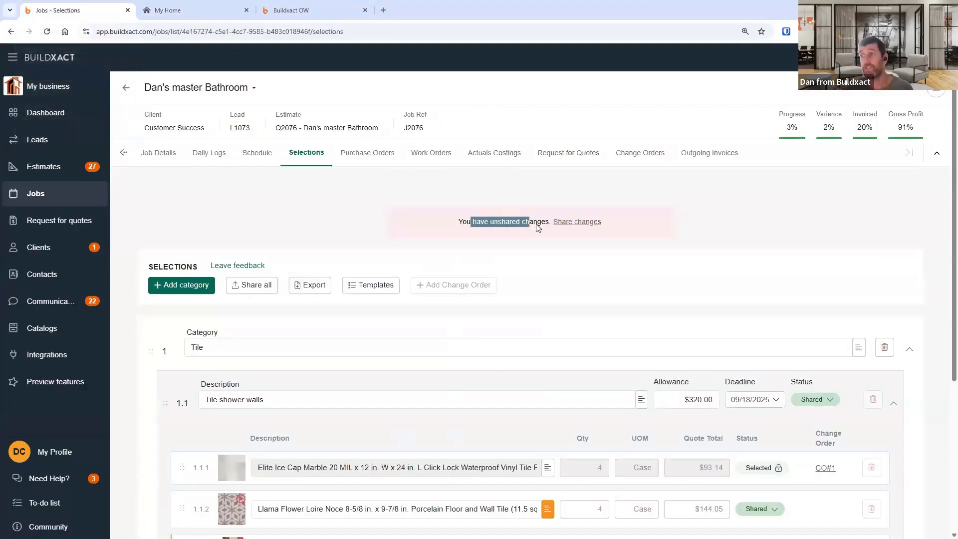
{"action": "scroll", "coordinate": [774, 464], "scroll_direction": "down", "scroll_amount": 2}
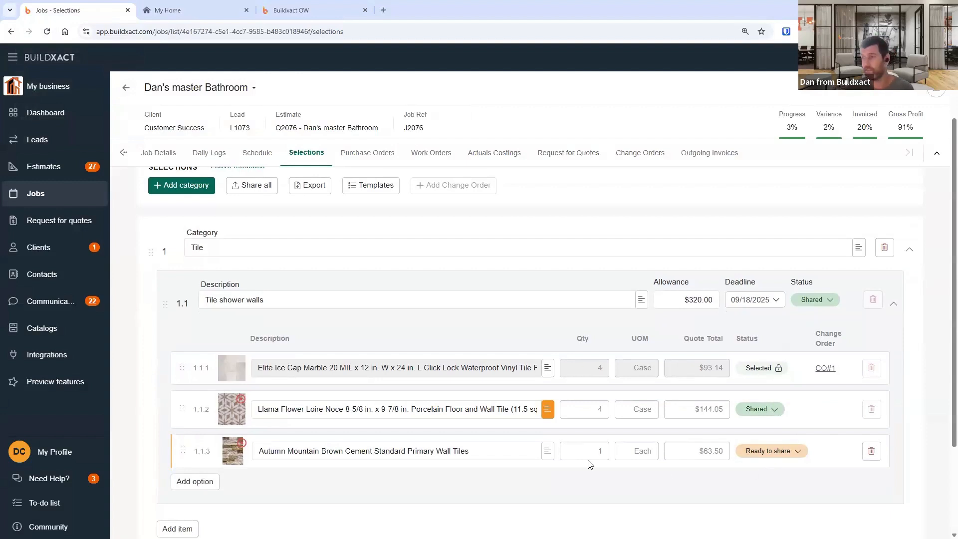
{"action": "scroll", "coordinate": [507, 296], "scroll_direction": "up", "scroll_amount": 2}
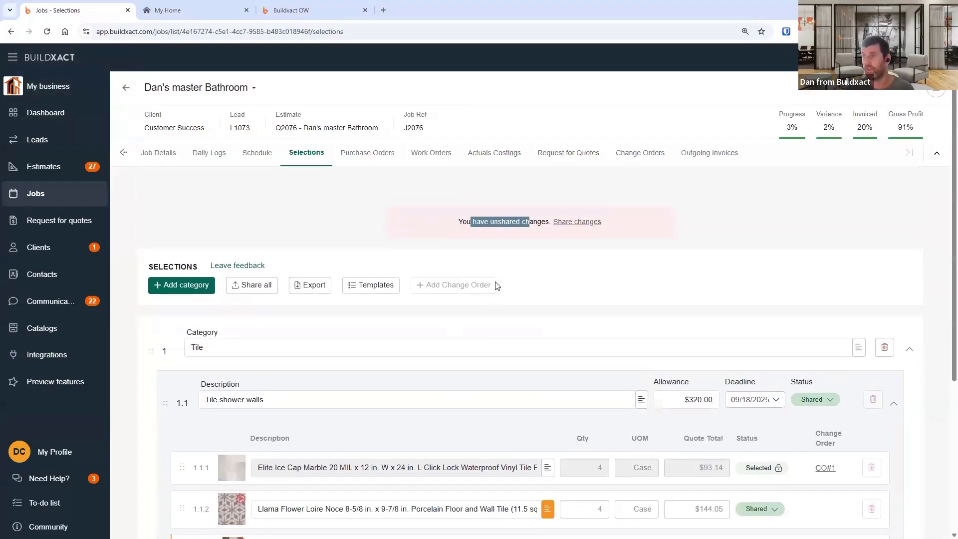
- Open the share changes dialog, review its summary of changes, and cancel it
{"action": "left_click", "coordinate": [568, 222]}
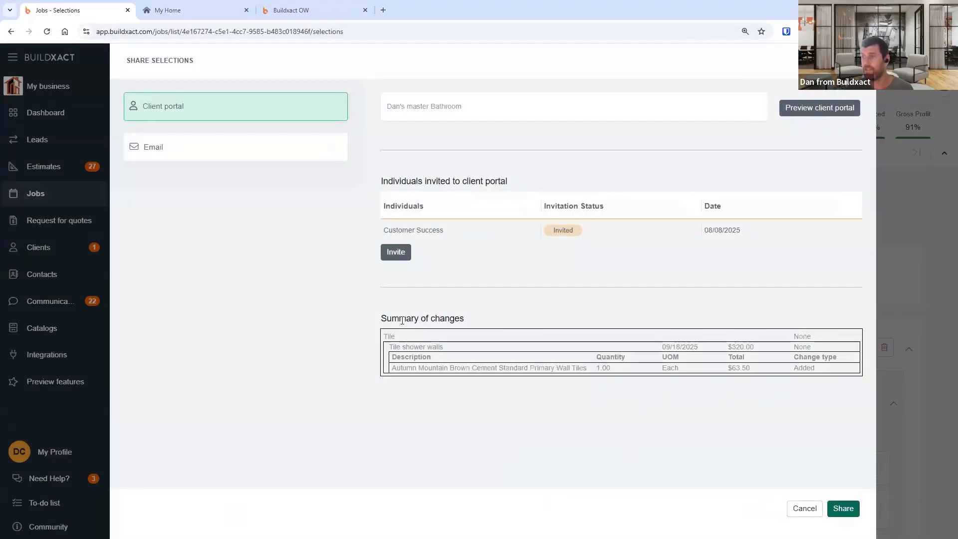
{"action": "left_click_drag", "start_coordinate": [391, 320], "coordinate": [828, 388]}
{"action": "left_click", "coordinate": [828, 389]}
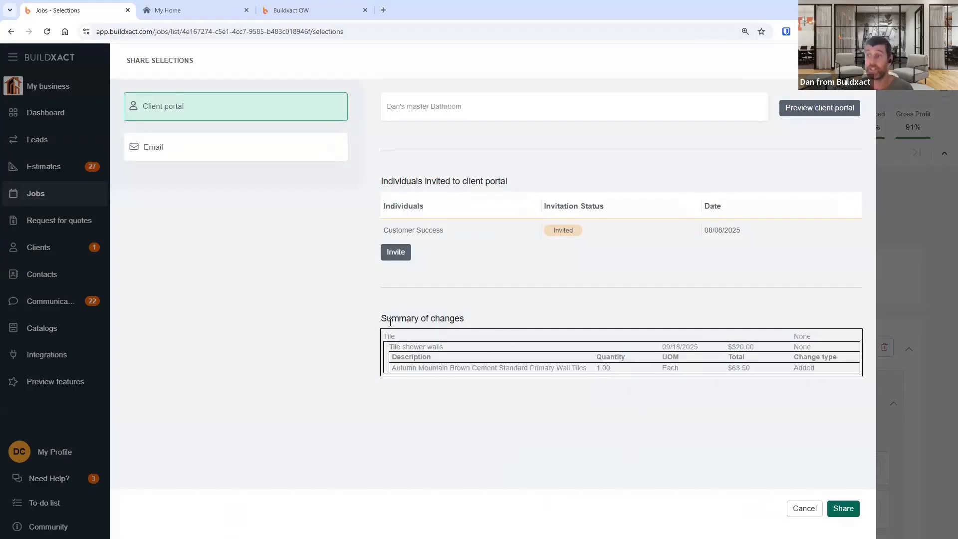
{"action": "left_click_drag", "start_coordinate": [390, 321], "coordinate": [590, 369]}
{"action": "left_click", "coordinate": [813, 383]}
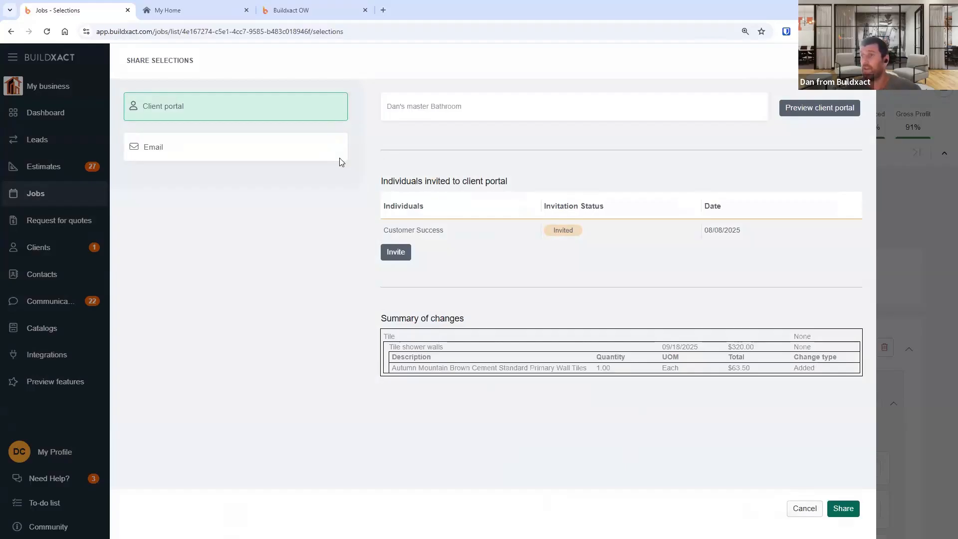
{"action": "left_click_drag", "start_coordinate": [457, 265], "coordinate": [466, 265]}
{"action": "left_click", "coordinate": [465, 265]}
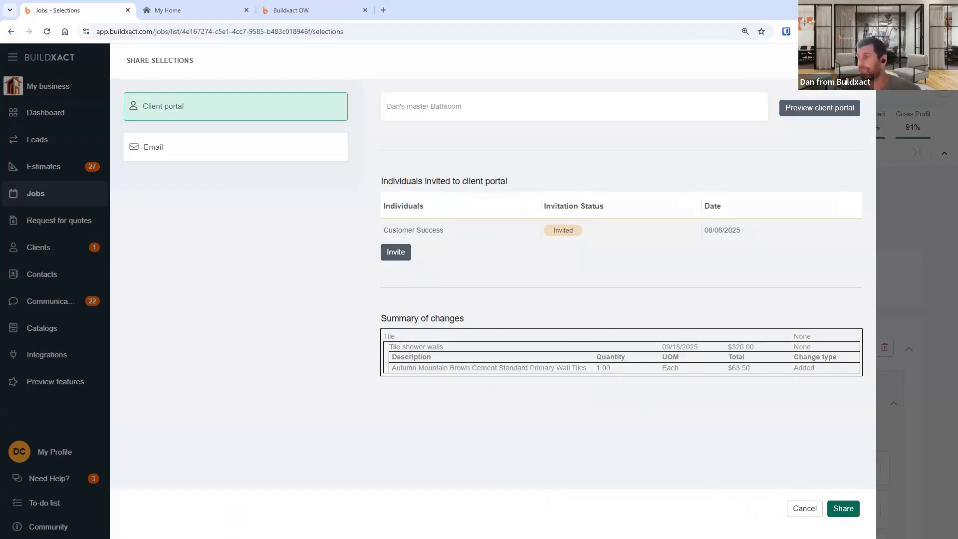
{"action": "left_click", "coordinate": [806, 508]}
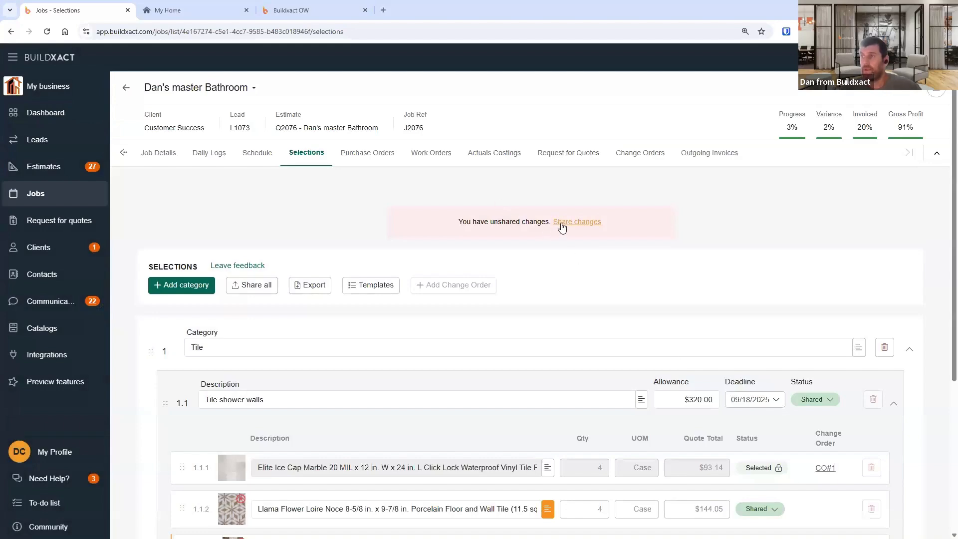
- Open the share changes dialog again, preview the client portal, and cancel the dialog
{"action": "left_click", "coordinate": [565, 223]}
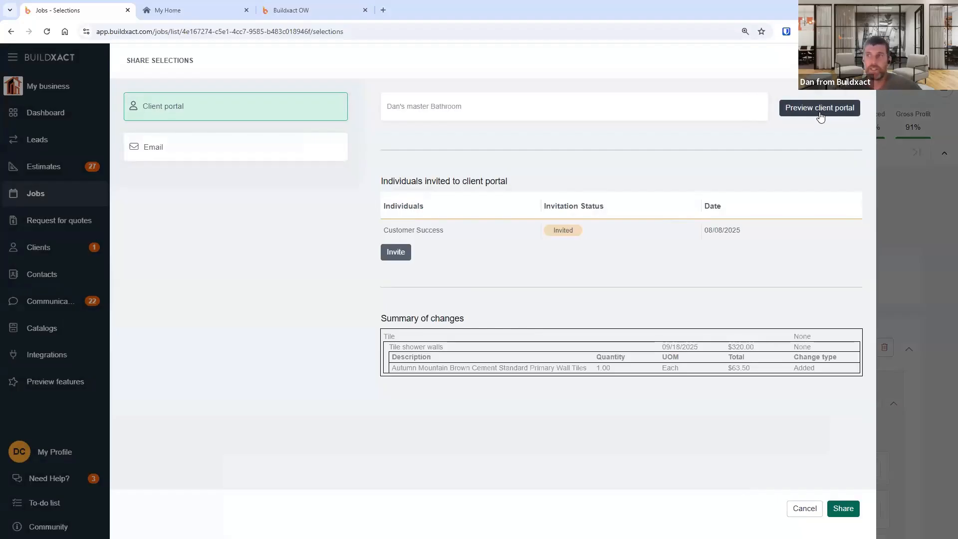
{"action": "left_click", "coordinate": [175, 10]}
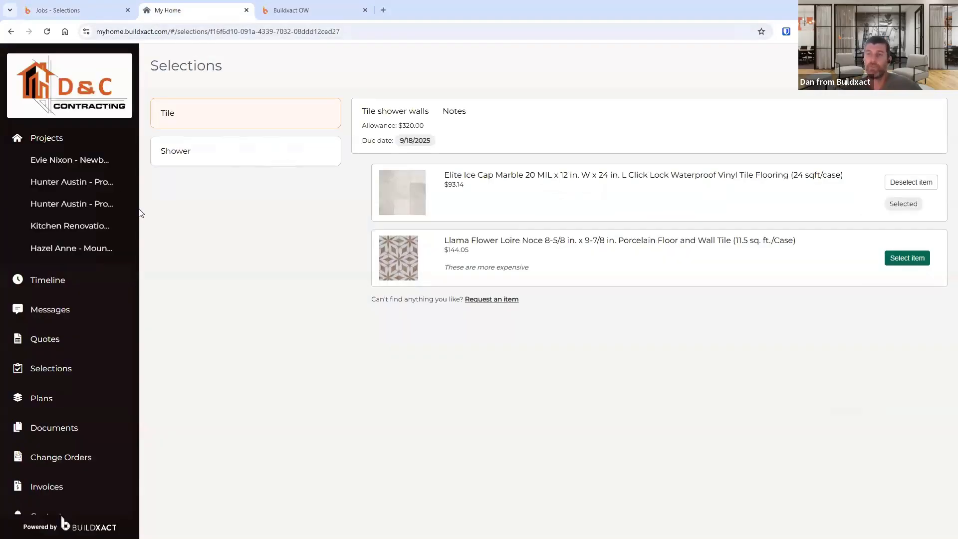
{"action": "left_click", "coordinate": [56, 7]}
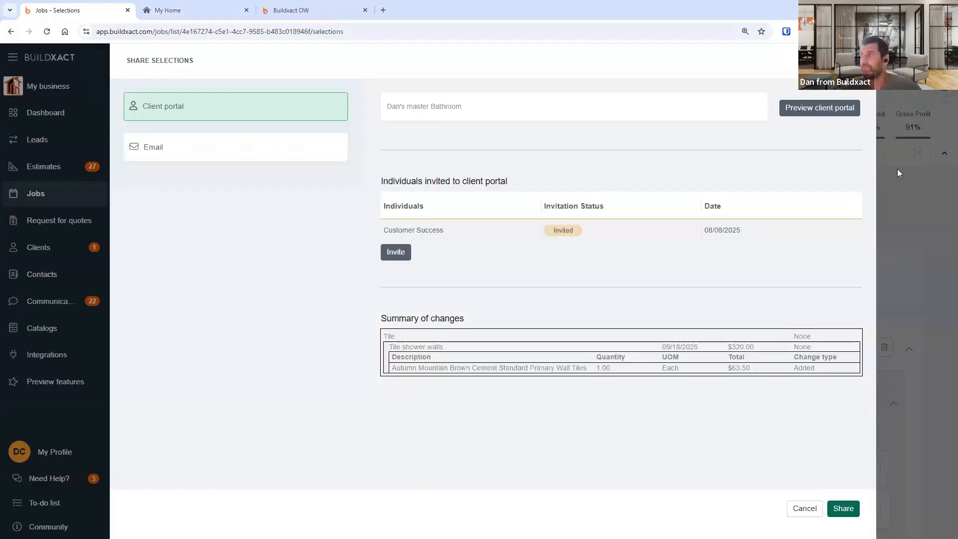
{"action": "left_click", "coordinate": [816, 114]}
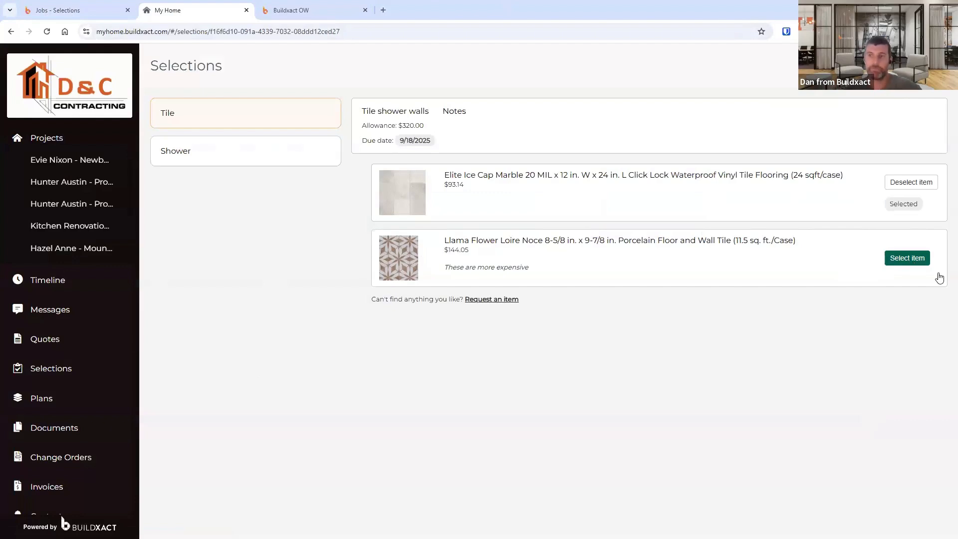
{"action": "left_click", "coordinate": [107, 10]}
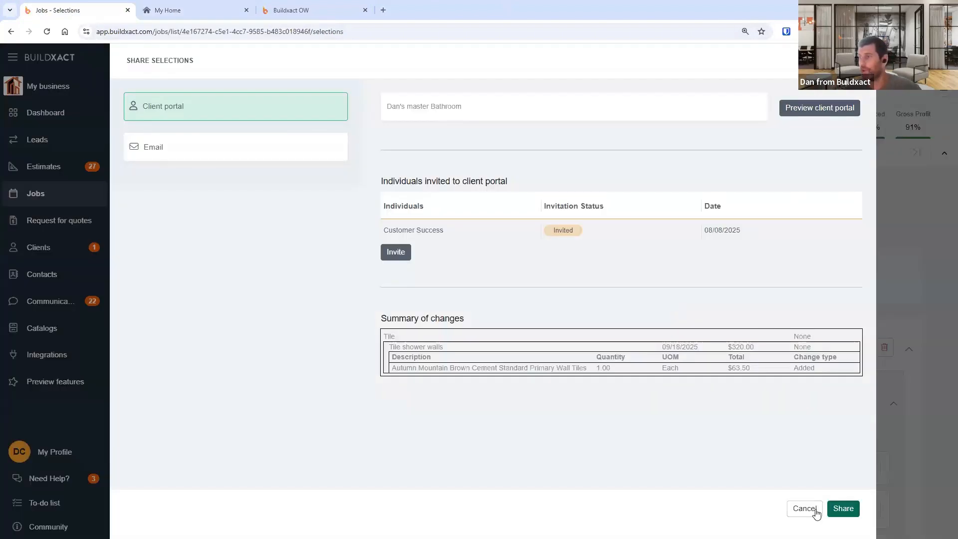
{"action": "left_click", "coordinate": [806, 509]}
- Expand the Shower category and check the status options of its Shower Door item
{"action": "scroll", "coordinate": [842, 400], "scroll_direction": "down", "scroll_amount": 5}
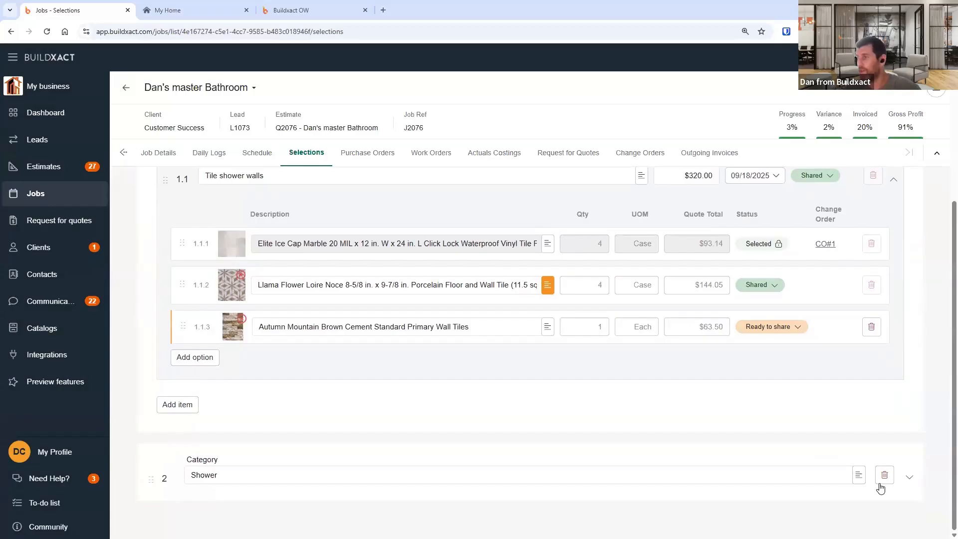
{"action": "left_click", "coordinate": [910, 478]}
{"action": "scroll", "coordinate": [899, 479], "scroll_direction": "down", "scroll_amount": 2}
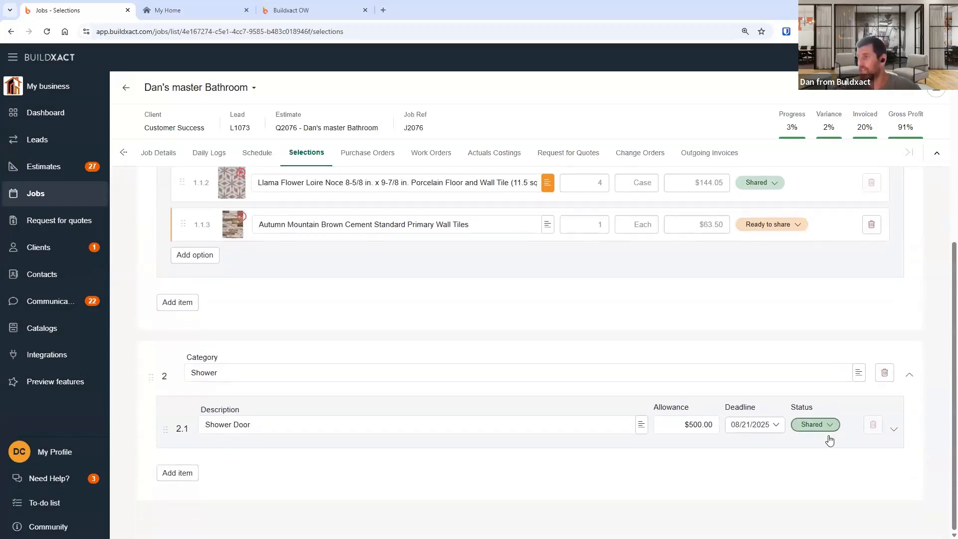
{"action": "left_click", "coordinate": [826, 425]}
{"action": "left_click", "coordinate": [837, 408]}
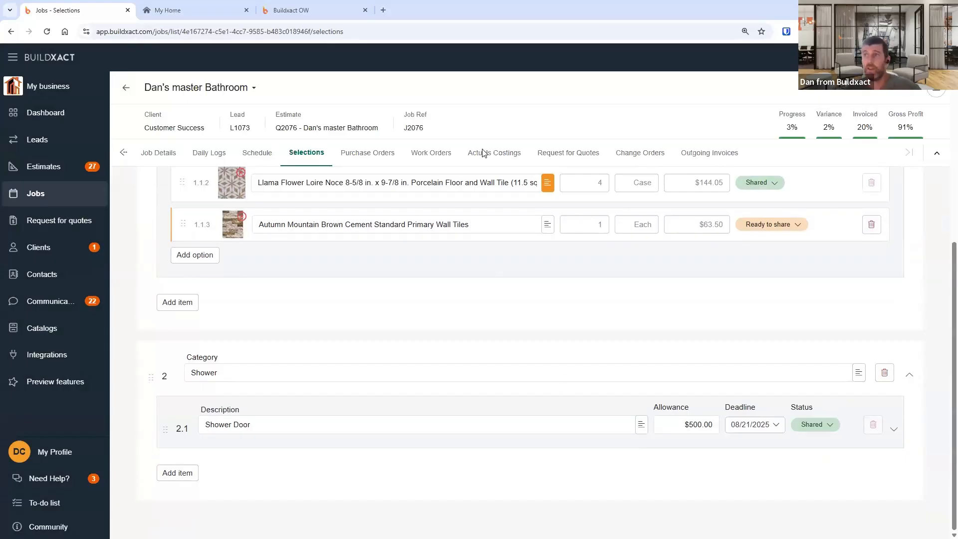
{"action": "scroll", "coordinate": [569, 220], "scroll_direction": "up", "scroll_amount": 6}
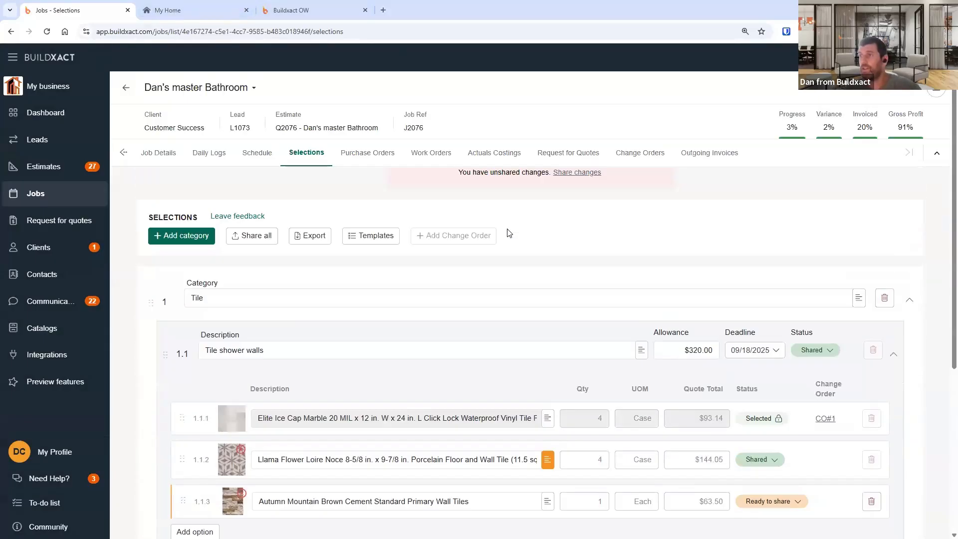
- Preview the Tile shower walls options, allowance and due date in the client portal, then share the changes
{"action": "left_click", "coordinate": [589, 221]}
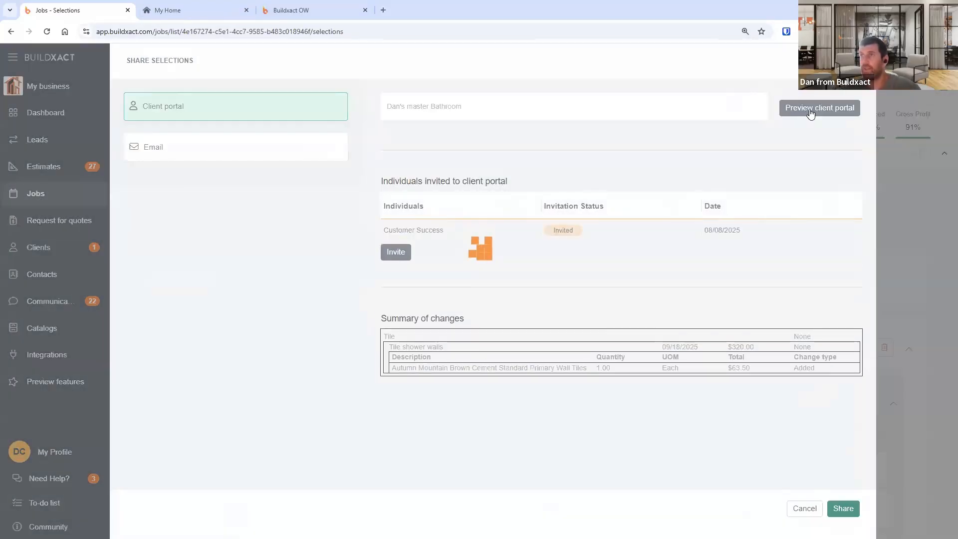
{"action": "left_click", "coordinate": [811, 111]}
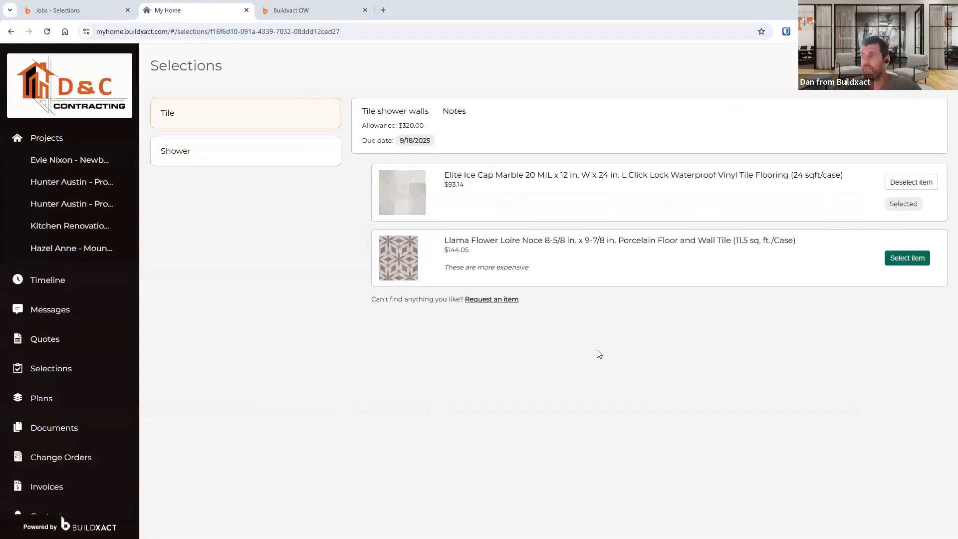
{"action": "left_click_drag", "start_coordinate": [448, 267], "coordinate": [516, 267]}
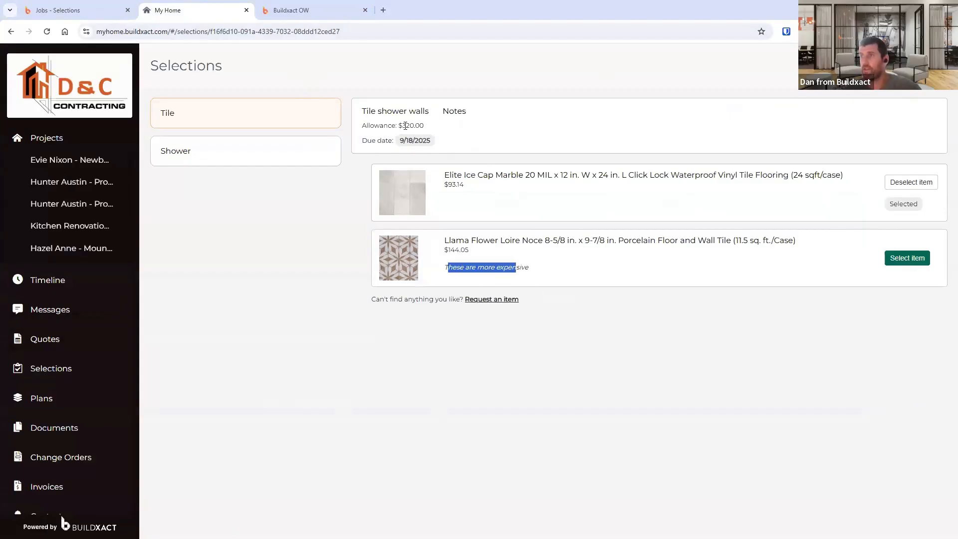
{"action": "left_click_drag", "start_coordinate": [380, 126], "coordinate": [414, 125]}
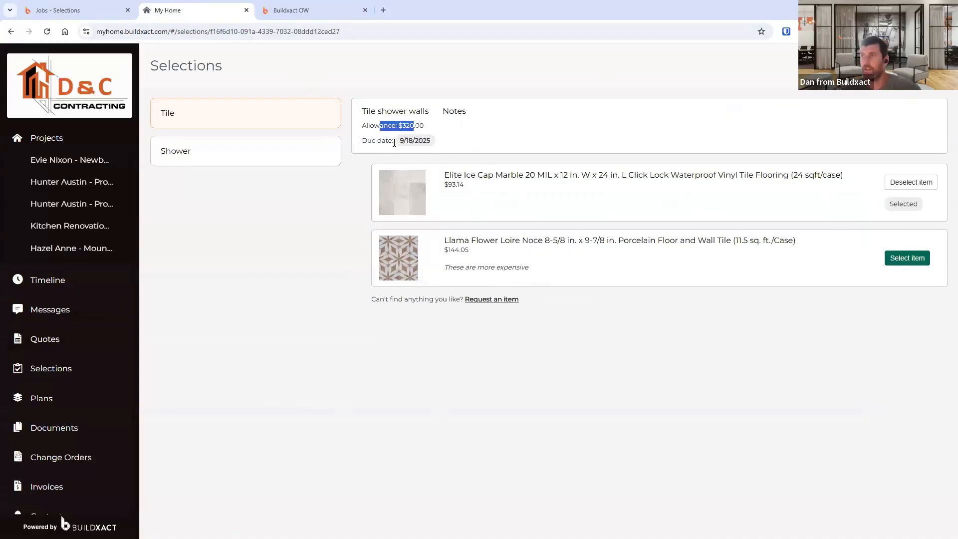
{"action": "left_click_drag", "start_coordinate": [399, 142], "coordinate": [438, 145]}
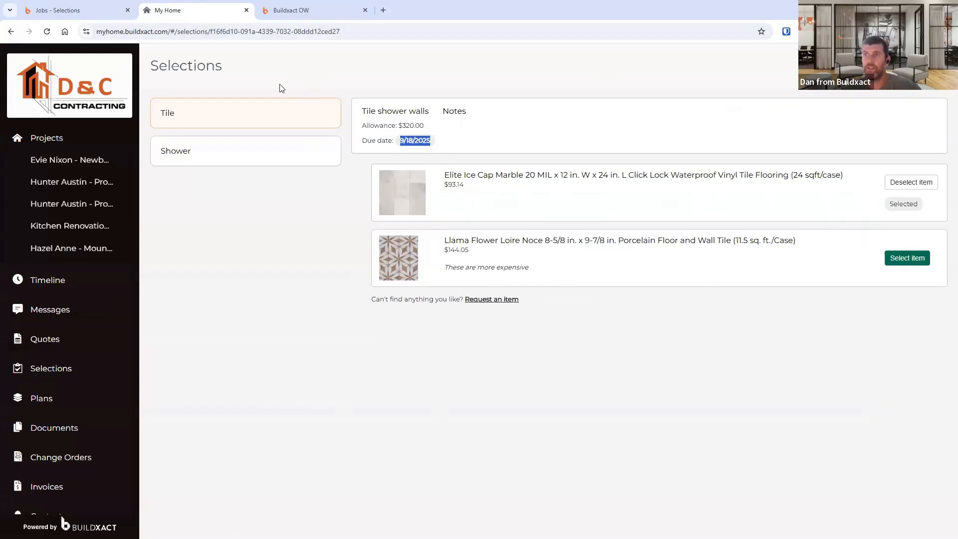
{"action": "left_click", "coordinate": [80, 11]}
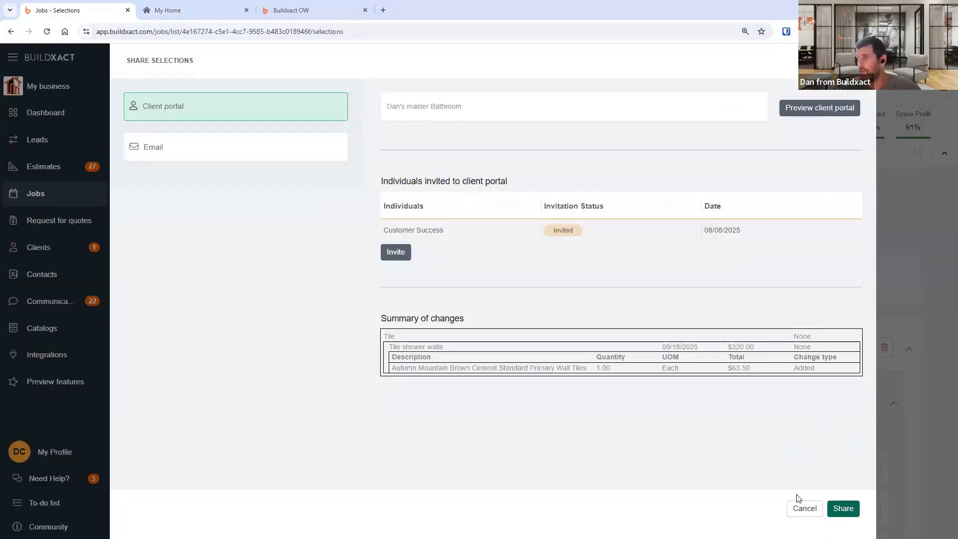
{"action": "left_click", "coordinate": [844, 508]}
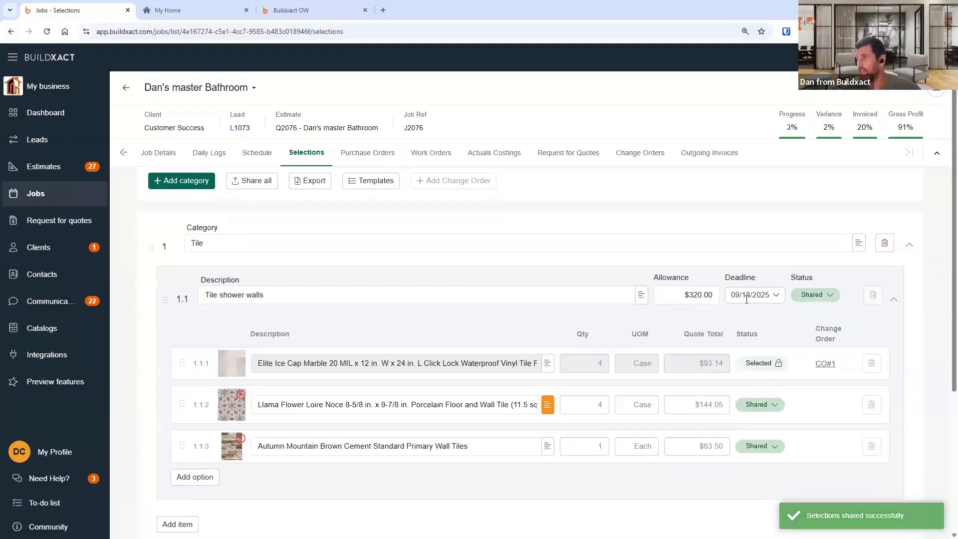
- As the client in the portal, select the Alliance Pro BG 60 in. sliding shower door for Shower Door
{"action": "left_click", "coordinate": [746, 296]}
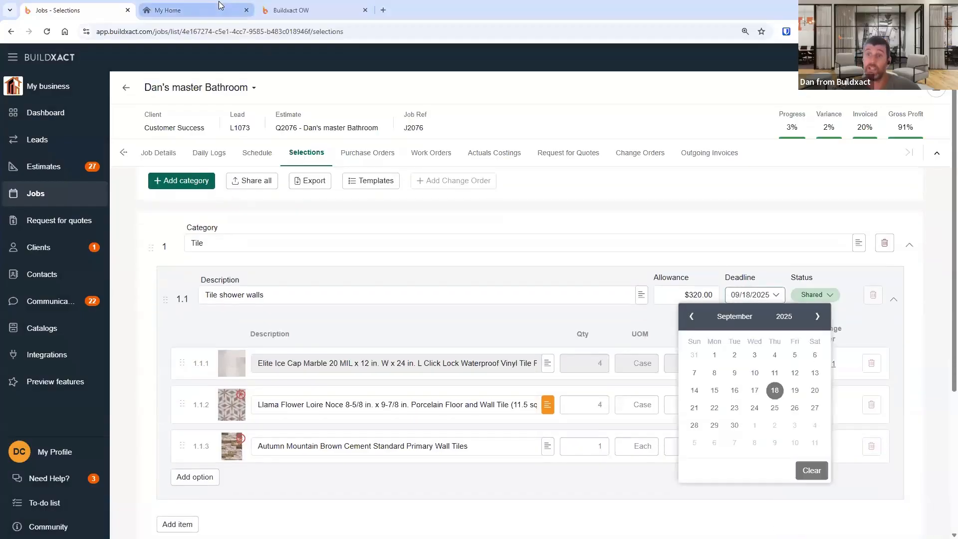
{"action": "left_click", "coordinate": [225, 17]}
{"action": "left_click", "coordinate": [424, 149]}
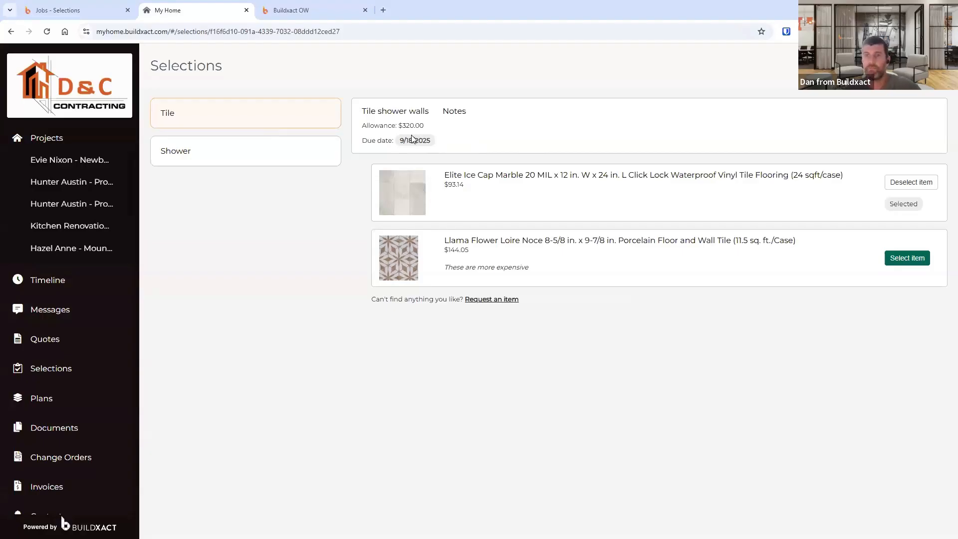
{"action": "left_click", "coordinate": [309, 156]}
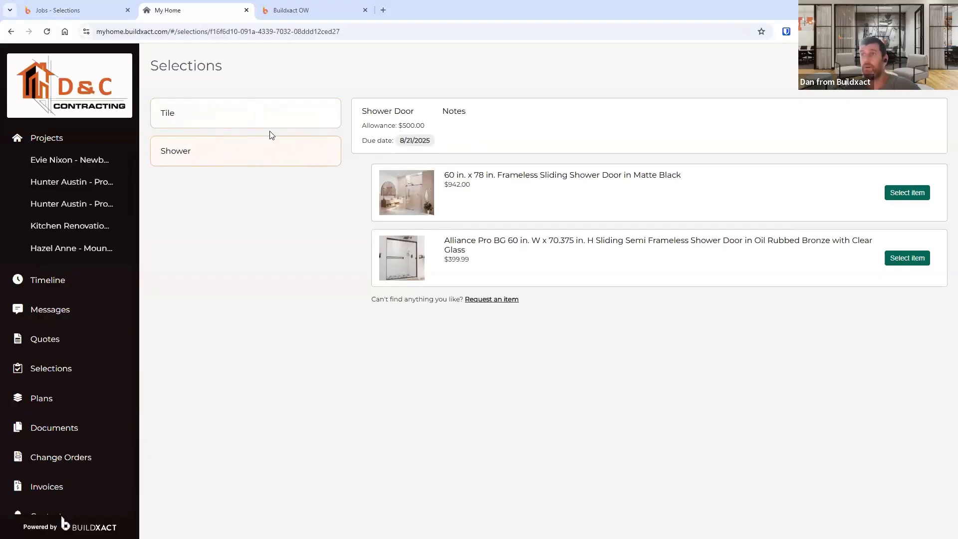
{"action": "left_click", "coordinate": [194, 117]}
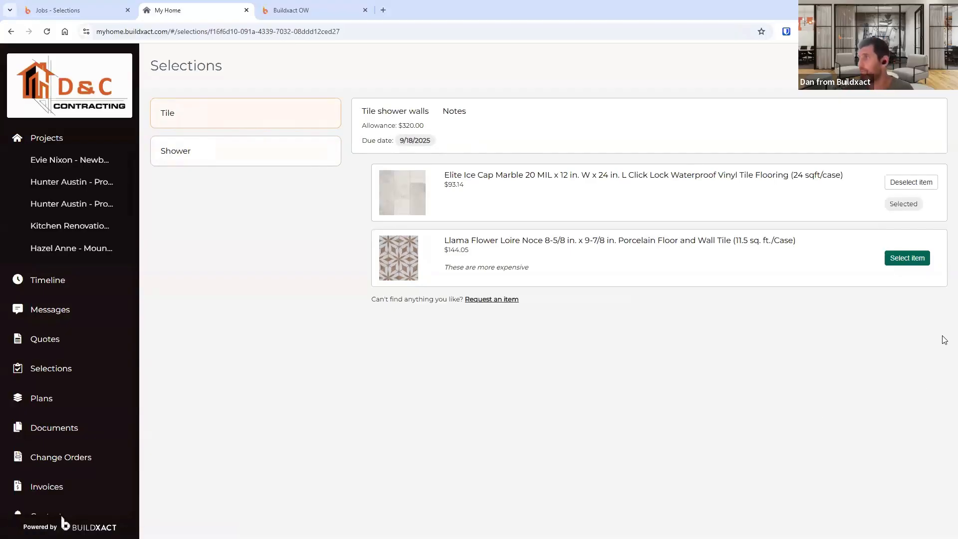
{"action": "left_click", "coordinate": [175, 149]}
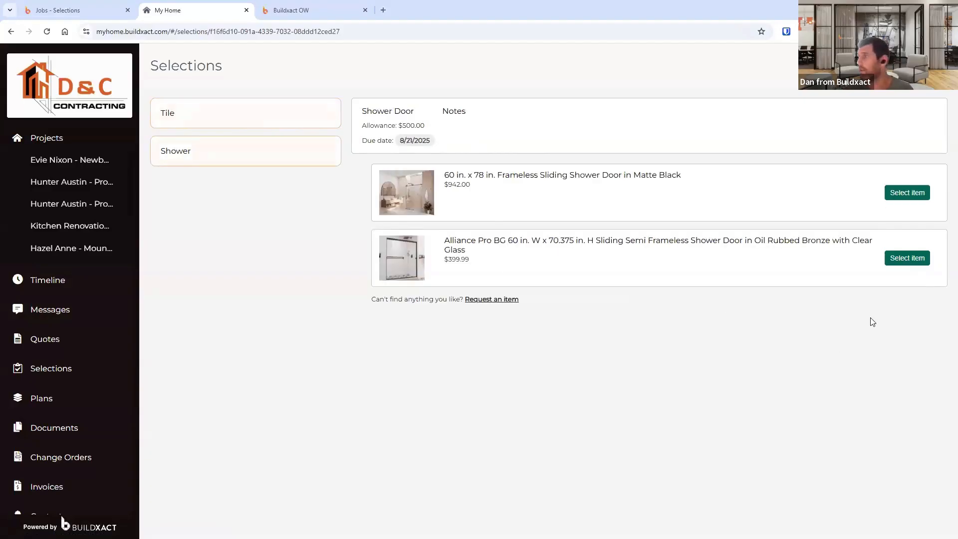
{"action": "left_click", "coordinate": [910, 259]}
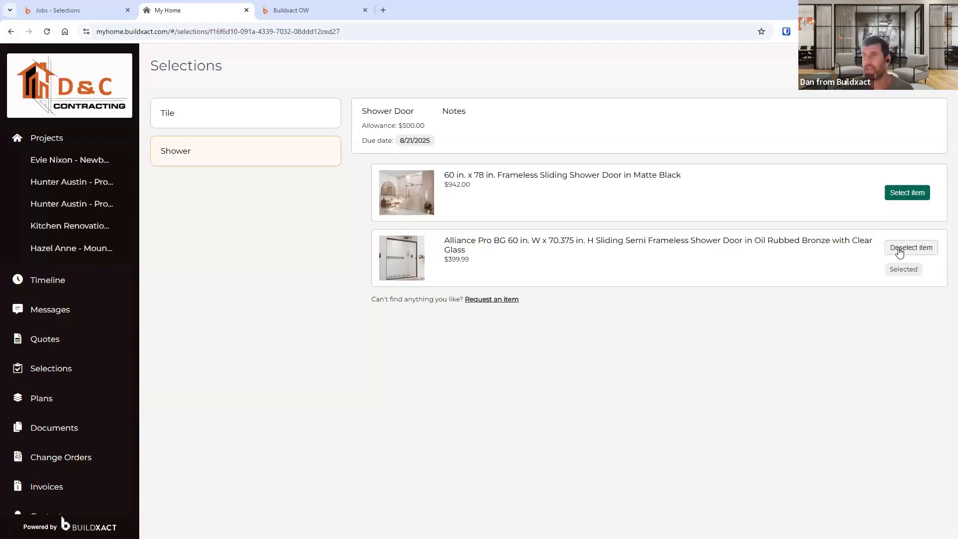
- Return to Buildxact and open the Jobs list to view the selection notification
{"action": "left_click", "coordinate": [54, 10]}
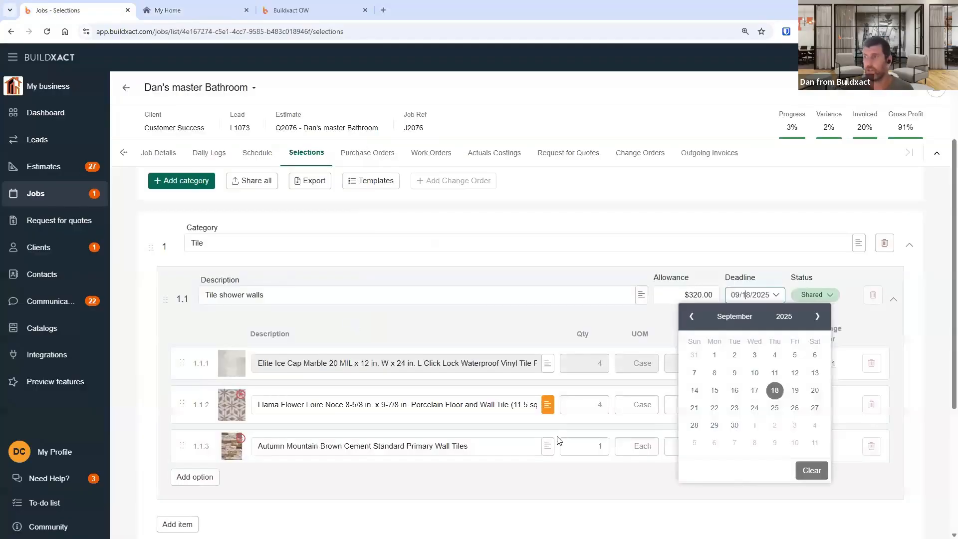
{"action": "left_click", "coordinate": [775, 256]}
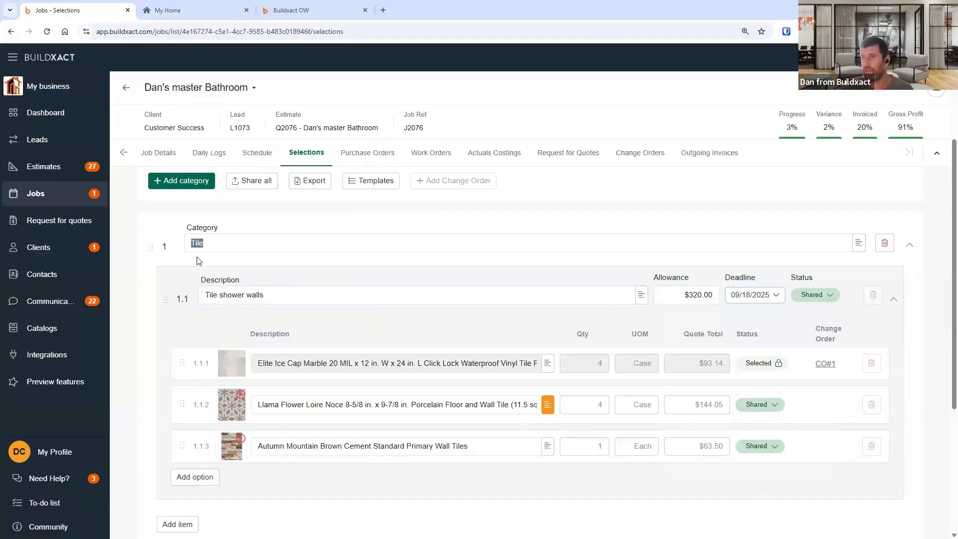
{"action": "left_click", "coordinate": [95, 196]}
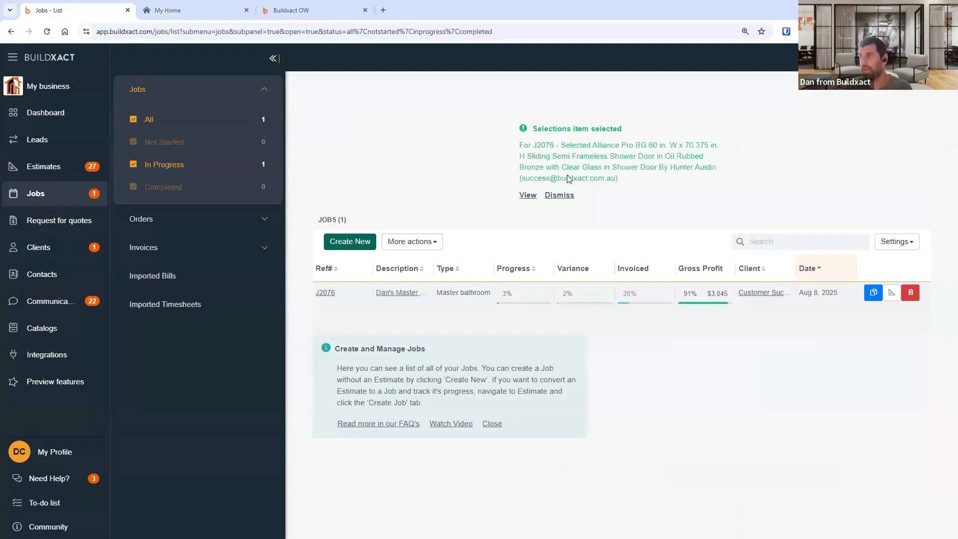
- Open the shower door selection notification to go to the job's Selections
{"action": "left_click_drag", "start_coordinate": [555, 146], "coordinate": [635, 194]}
{"action": "left_click", "coordinate": [608, 199]}
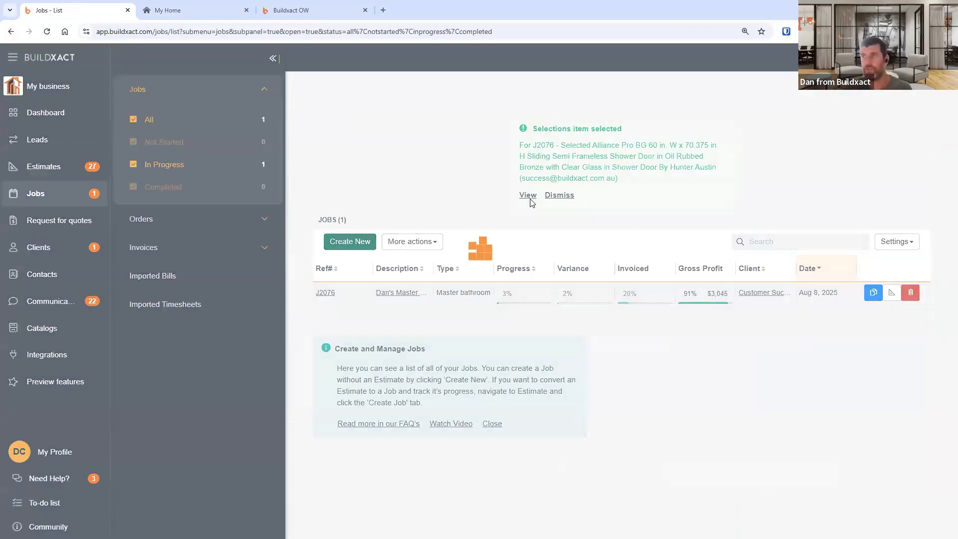
{"action": "left_click", "coordinate": [528, 195]}
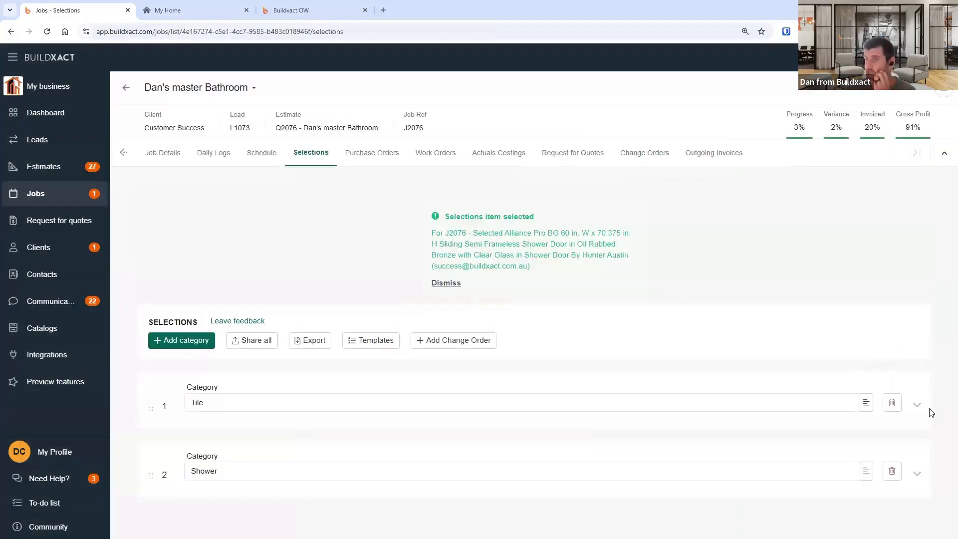
- Expand the Tile and Shower categories and review the selection statuses of their options
{"action": "left_click", "coordinate": [918, 364]}
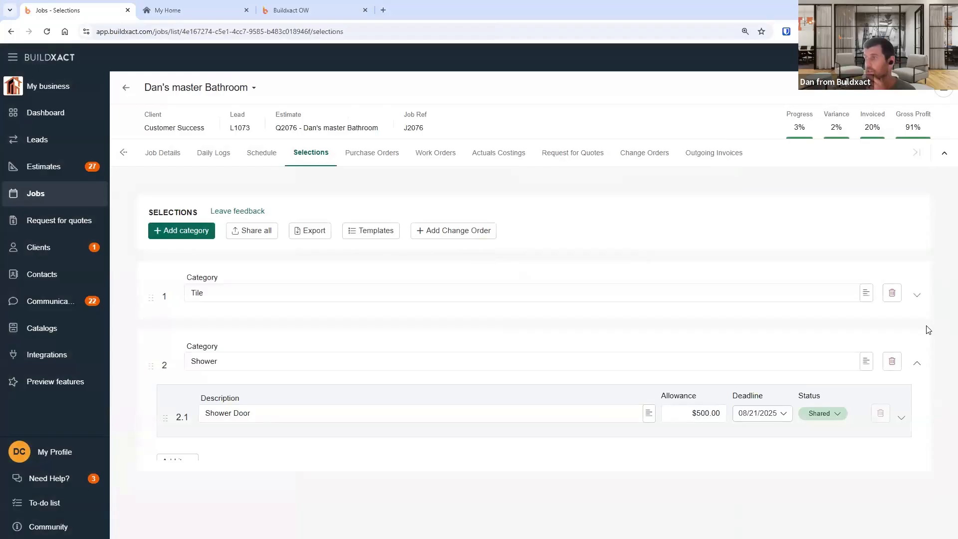
{"action": "left_click", "coordinate": [918, 295]}
{"action": "left_click", "coordinate": [894, 351]}
{"action": "scroll", "coordinate": [888, 467], "scroll_direction": "down", "scroll_amount": 4}
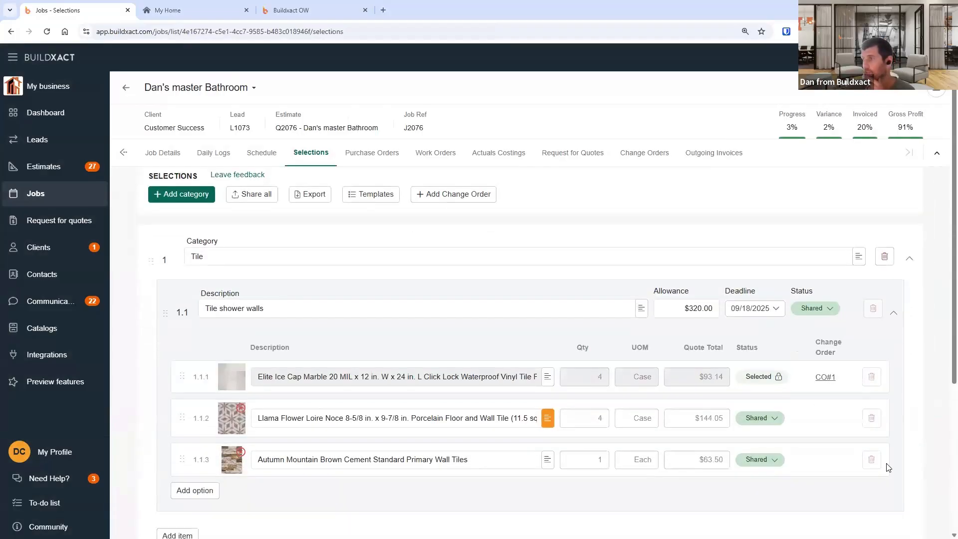
{"action": "left_click", "coordinate": [894, 500]}
{"action": "scroll", "coordinate": [829, 464], "scroll_direction": "down", "scroll_amount": 3}
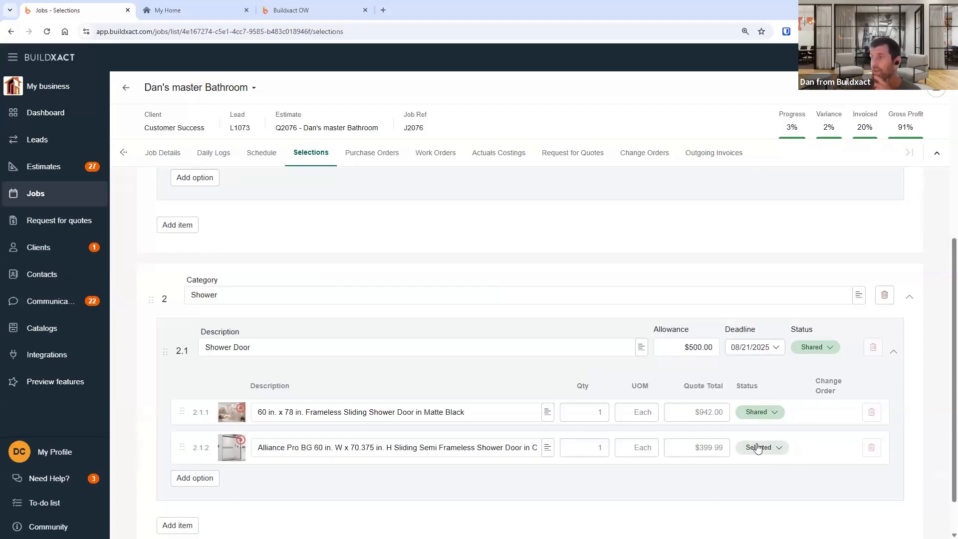
{"action": "scroll", "coordinate": [758, 449], "scroll_direction": "up", "scroll_amount": 3}
{"action": "scroll", "coordinate": [540, 294], "scroll_direction": "up", "scroll_amount": 1}
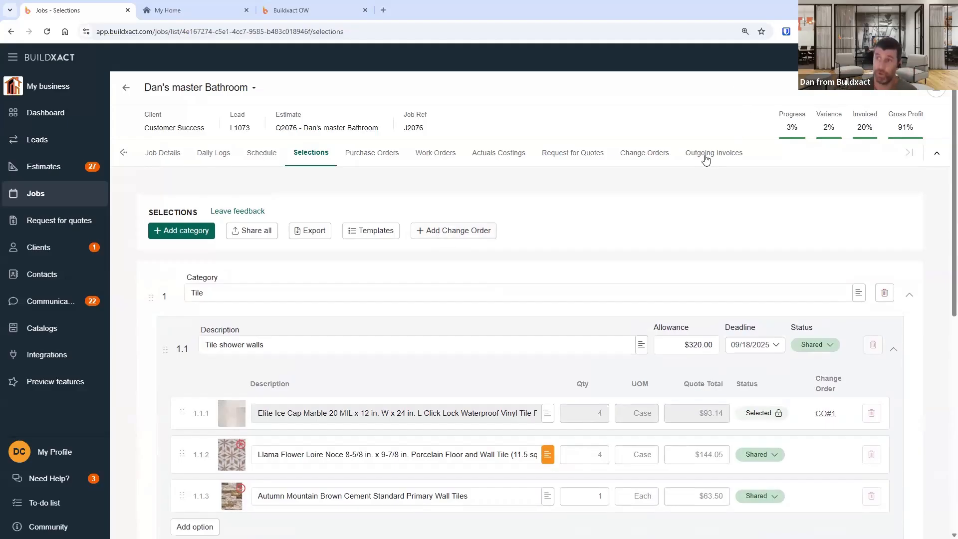
- Create a change order from the items marked as selected
{"action": "left_click", "coordinate": [465, 232]}
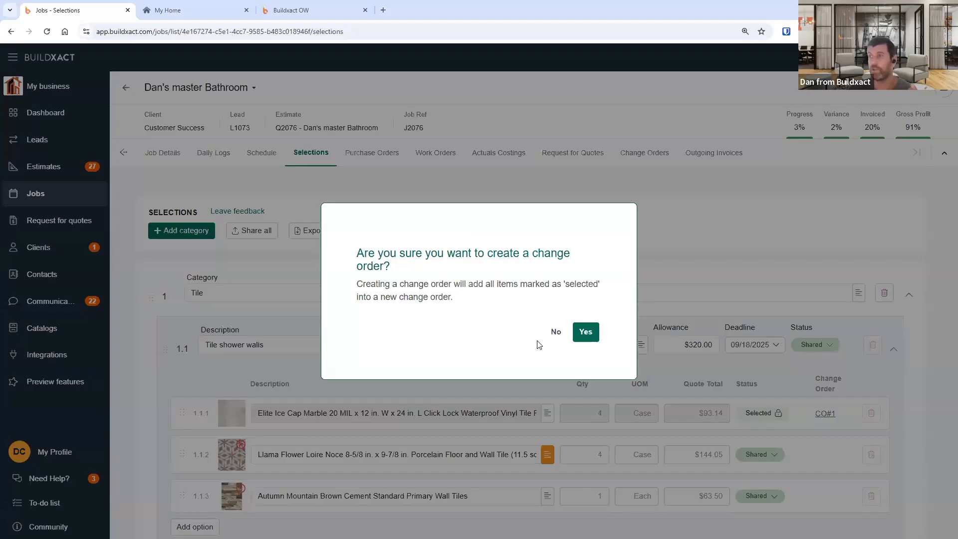
{"action": "left_click", "coordinate": [585, 333]}
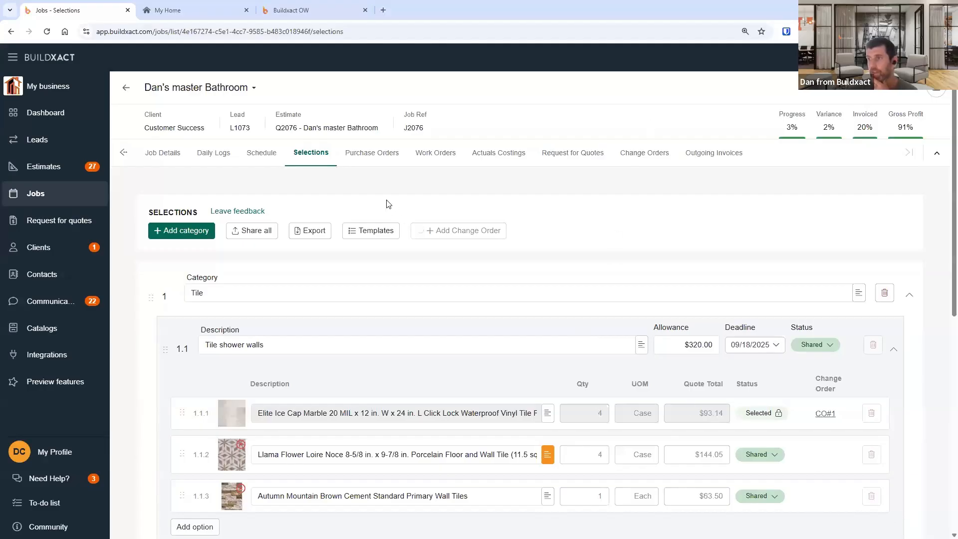
- Open change order 2 from the job's Change Orders list and check its status options
{"action": "left_click", "coordinate": [651, 154]}
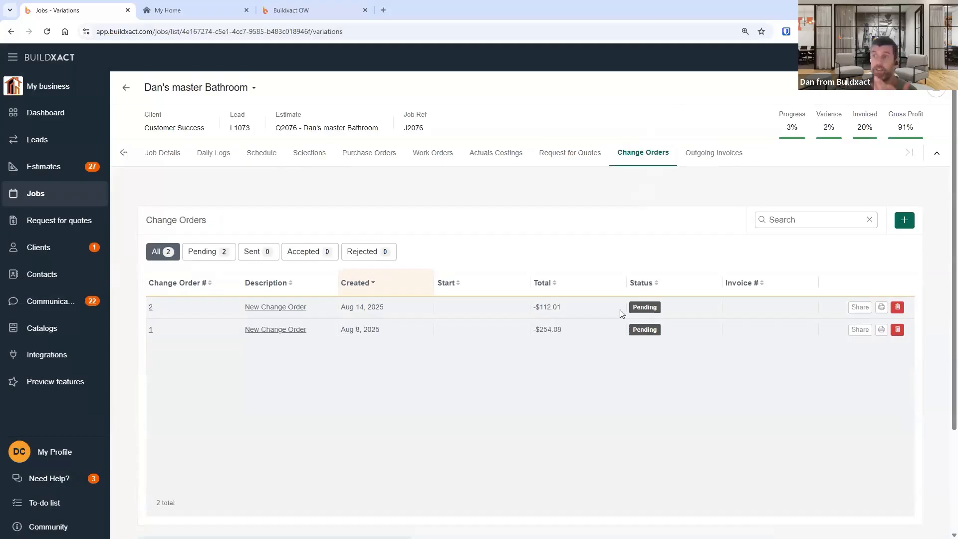
{"action": "left_click", "coordinate": [281, 309]}
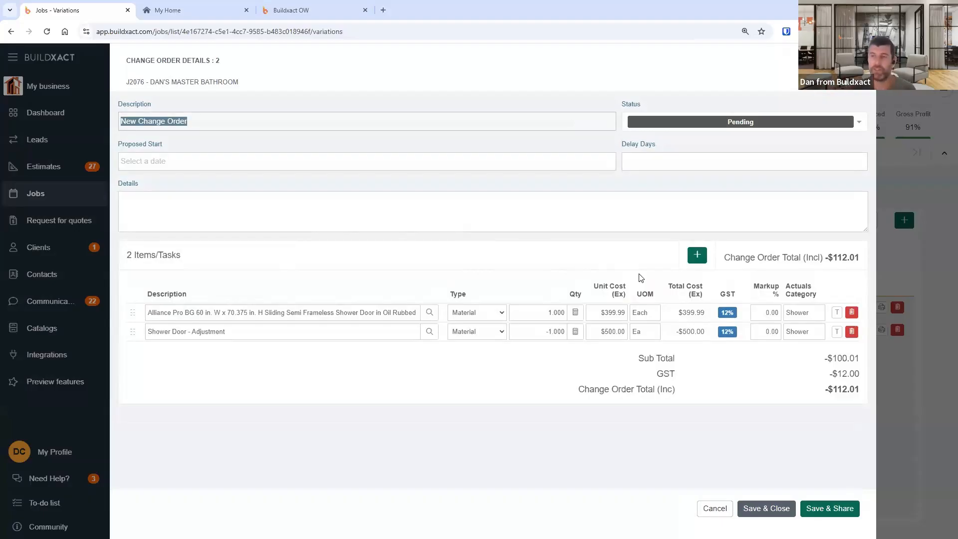
{"action": "left_click", "coordinate": [758, 126]}
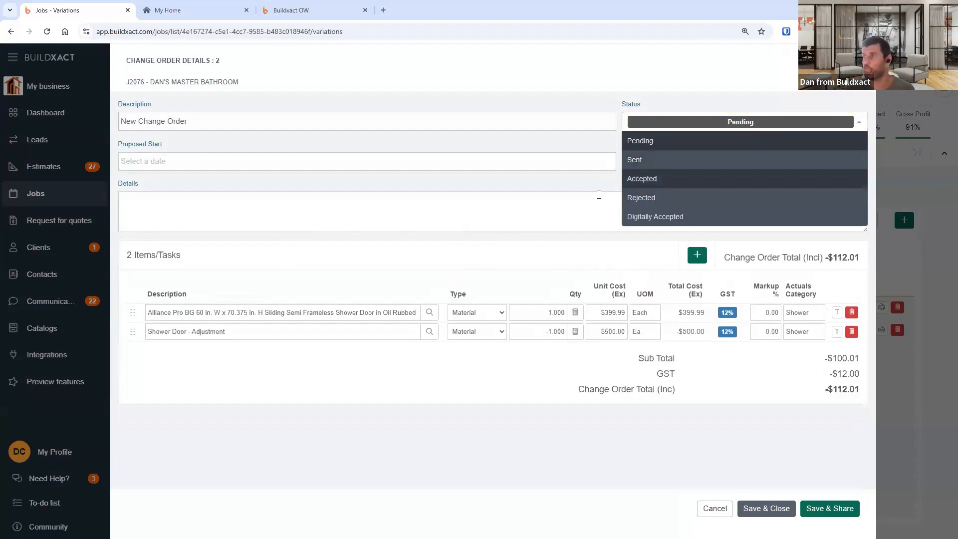
{"action": "left_click", "coordinate": [606, 197]}
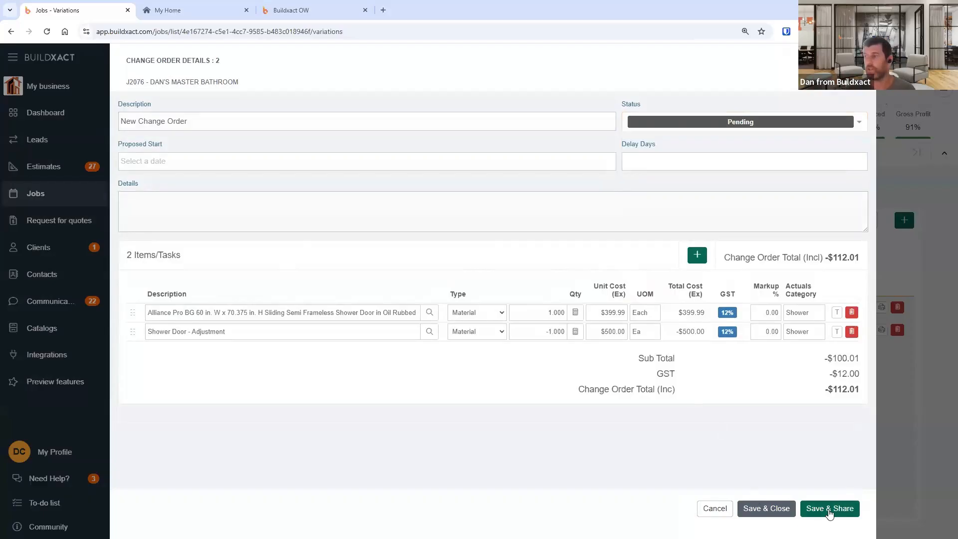
- Open the change order's share dialog with workflow options, then cancel it
{"action": "left_click", "coordinate": [829, 509]}
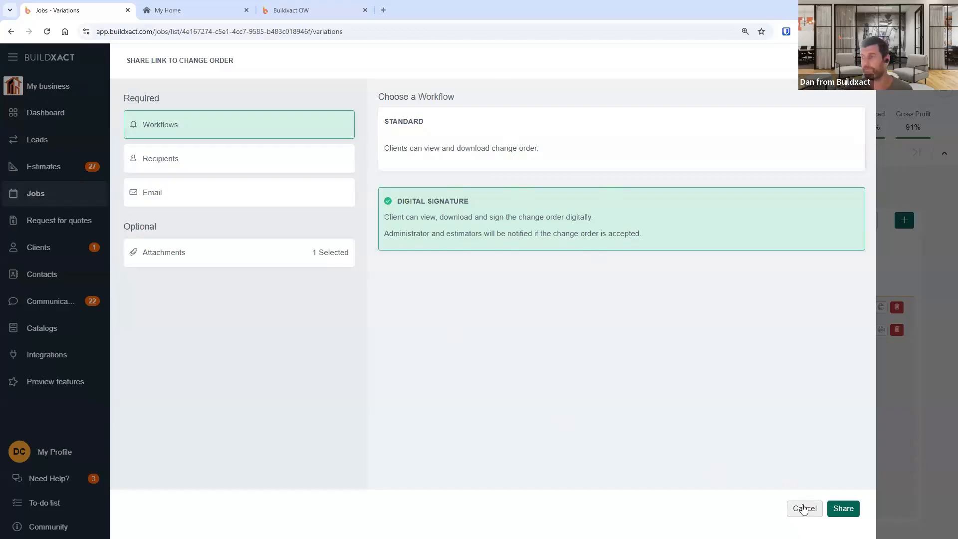
{"action": "left_click", "coordinate": [803, 509]}
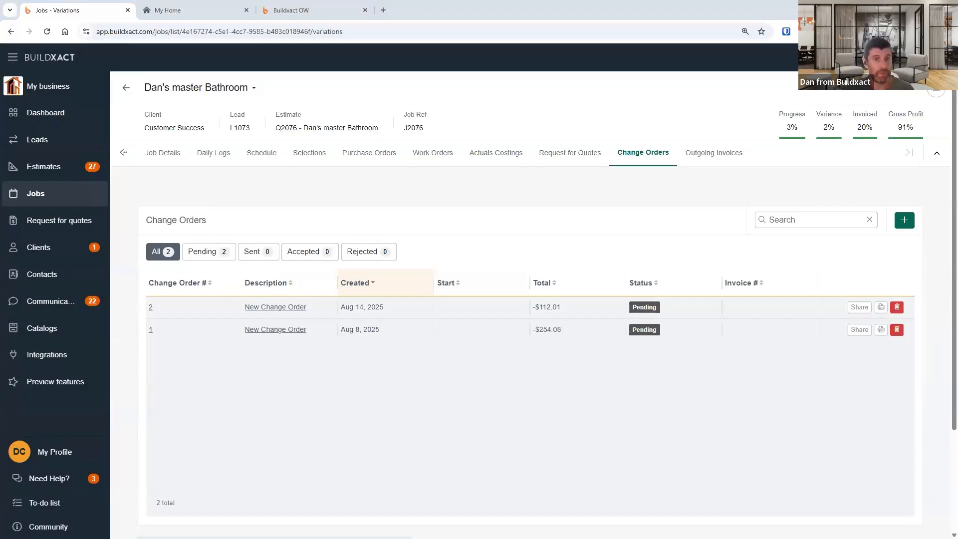
- In the client portal's Shower selections, open the Request an item form for an unlisted product
{"action": "left_click", "coordinate": [199, 10]}
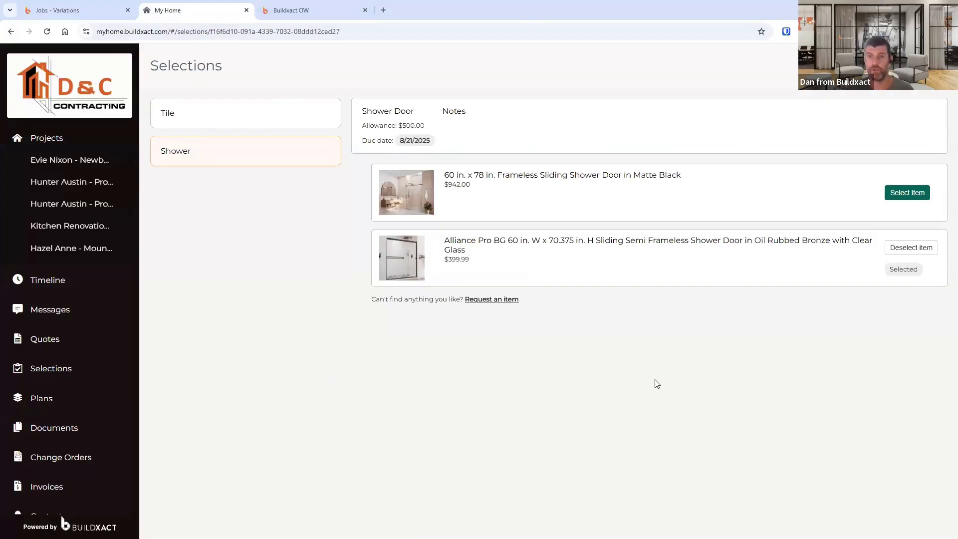
{"action": "left_click_drag", "start_coordinate": [377, 299], "coordinate": [451, 328]}
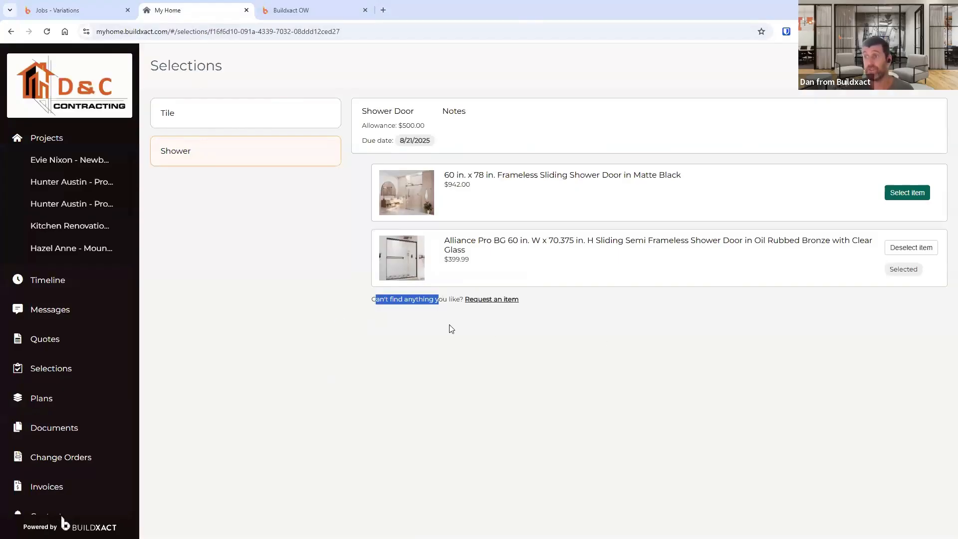
{"action": "left_click", "coordinate": [396, 308]}
{"action": "left_click_drag", "start_coordinate": [376, 299], "coordinate": [492, 312]}
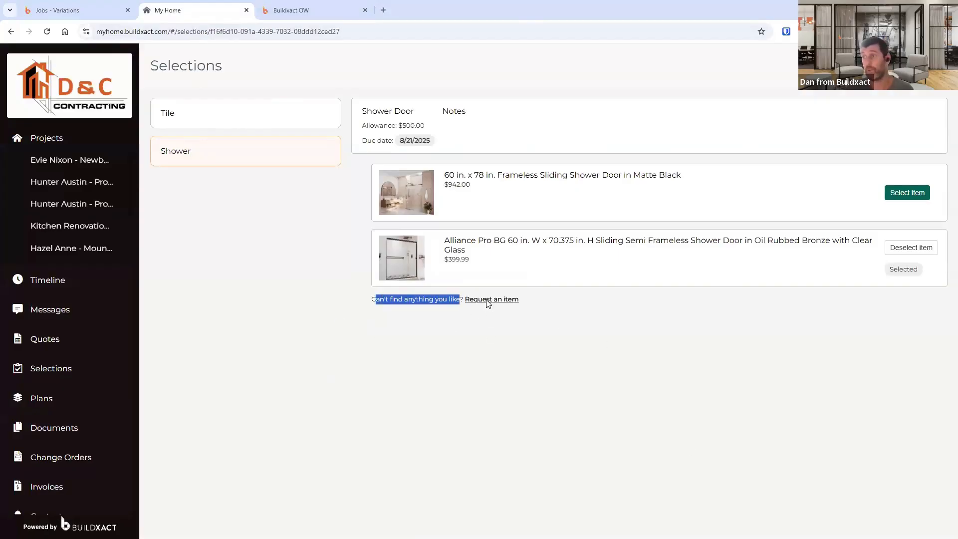
{"action": "left_click", "coordinate": [489, 301]}
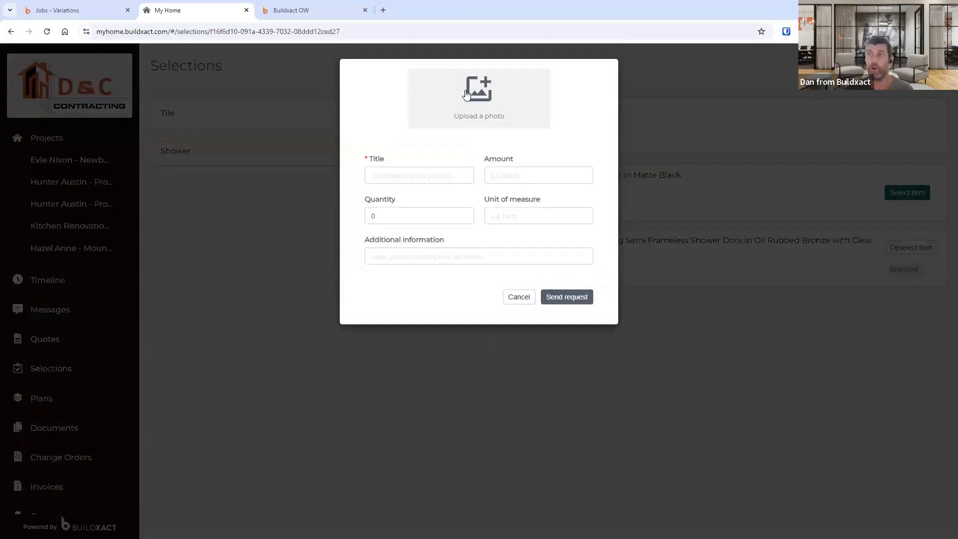
{"action": "left_click", "coordinate": [419, 258]}
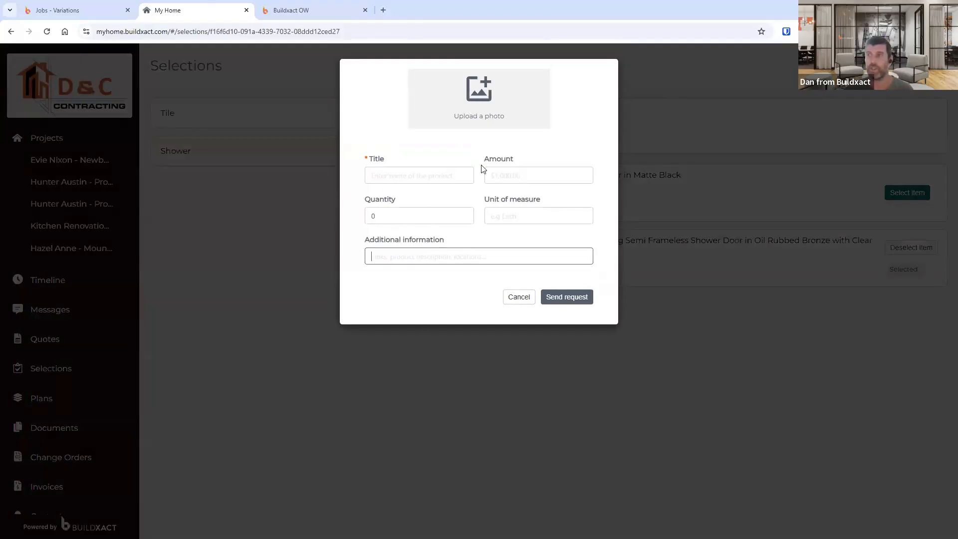
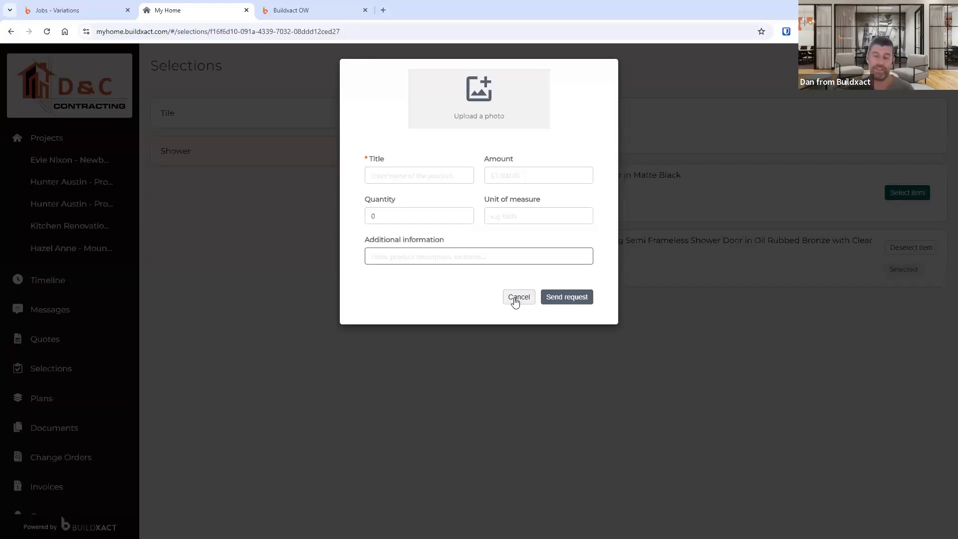
- Cancel the item request form and return to the job's change orders in Buildxact, viewing its Selections on the way
{"action": "left_click", "coordinate": [519, 298]}
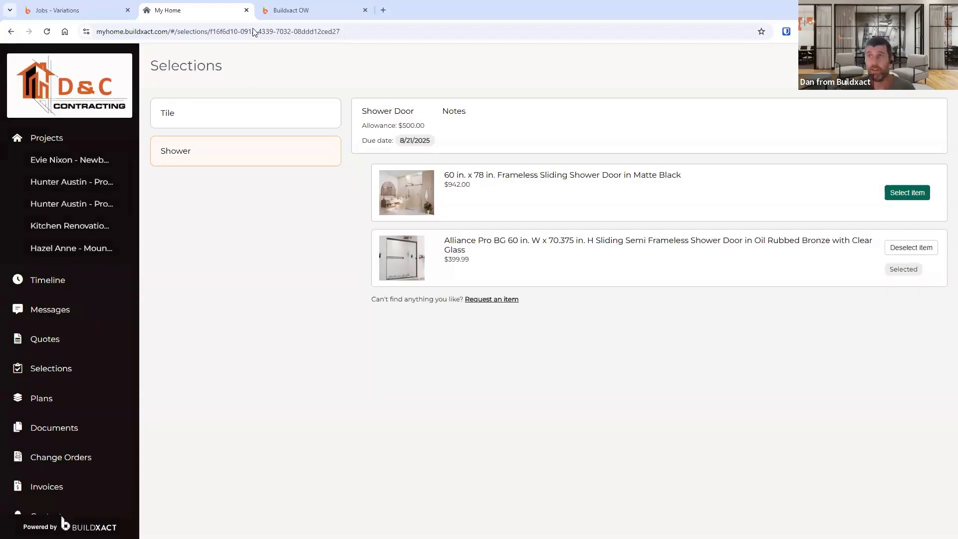
{"action": "left_click", "coordinate": [95, 12]}
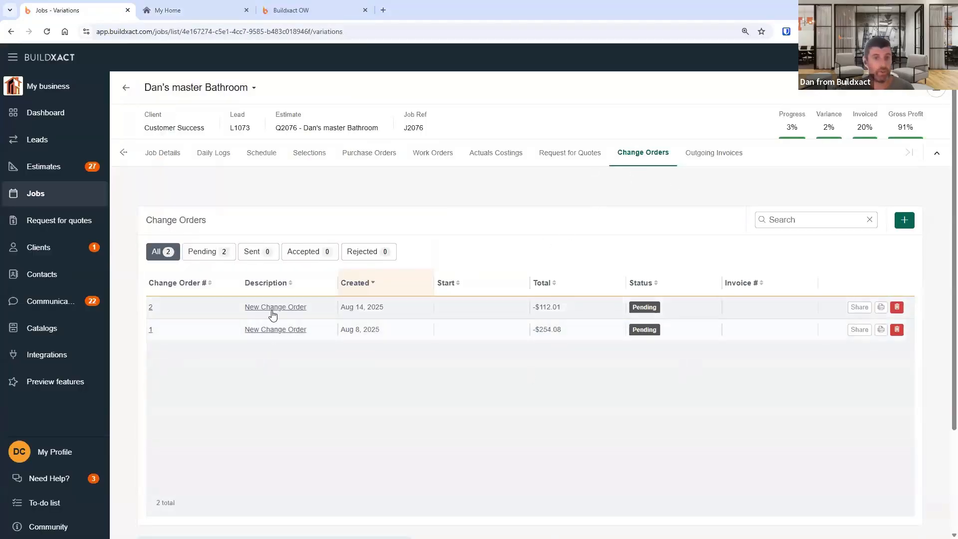
{"action": "left_click", "coordinate": [310, 155]}
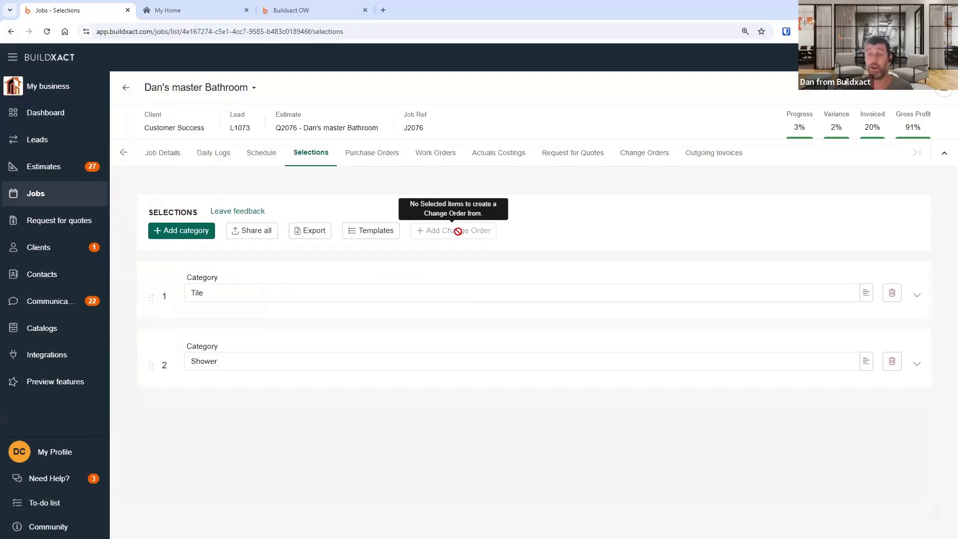
{"action": "left_click", "coordinate": [646, 153]}
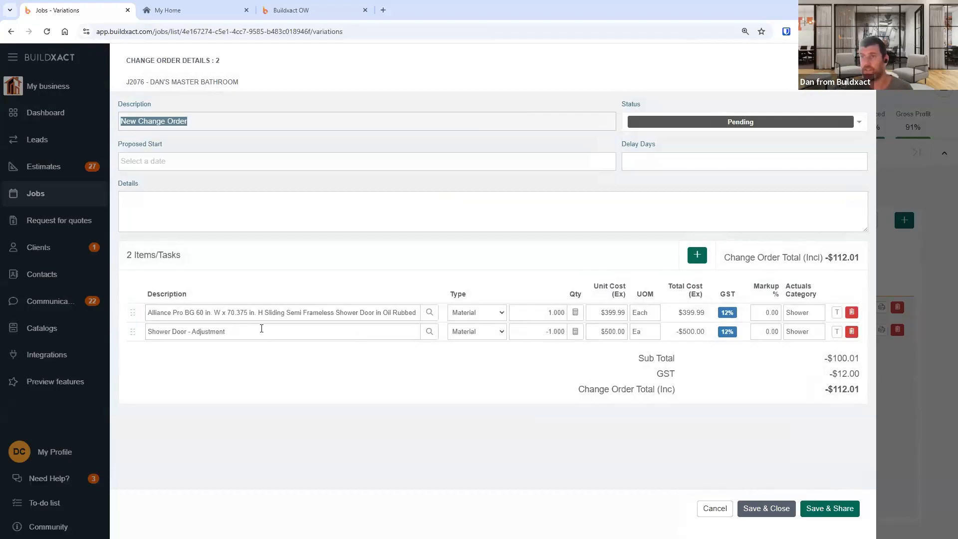
- Rename change order 2 to Tiles, set its status to Accepted, and save and close it
{"action": "left_click", "coordinate": [560, 339]}
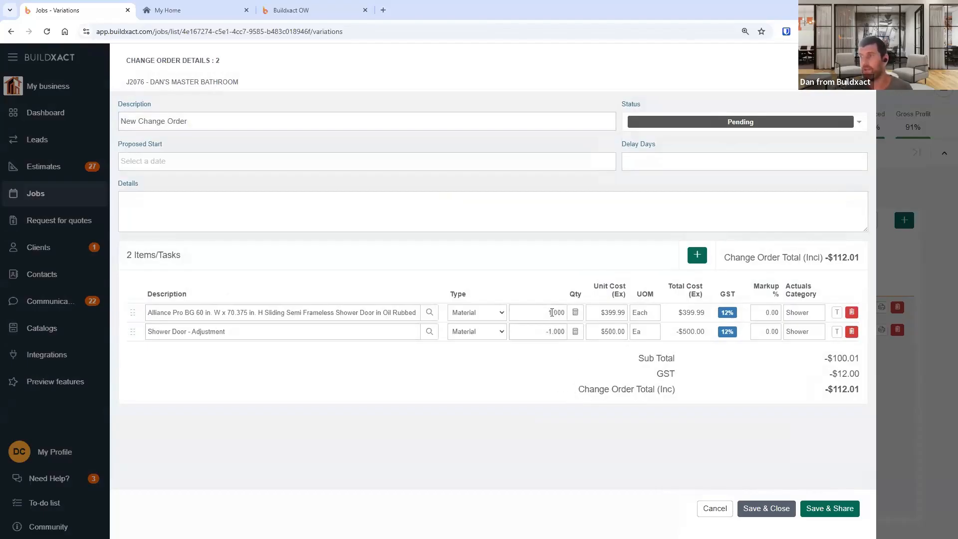
{"action": "left_click", "coordinate": [296, 339]}
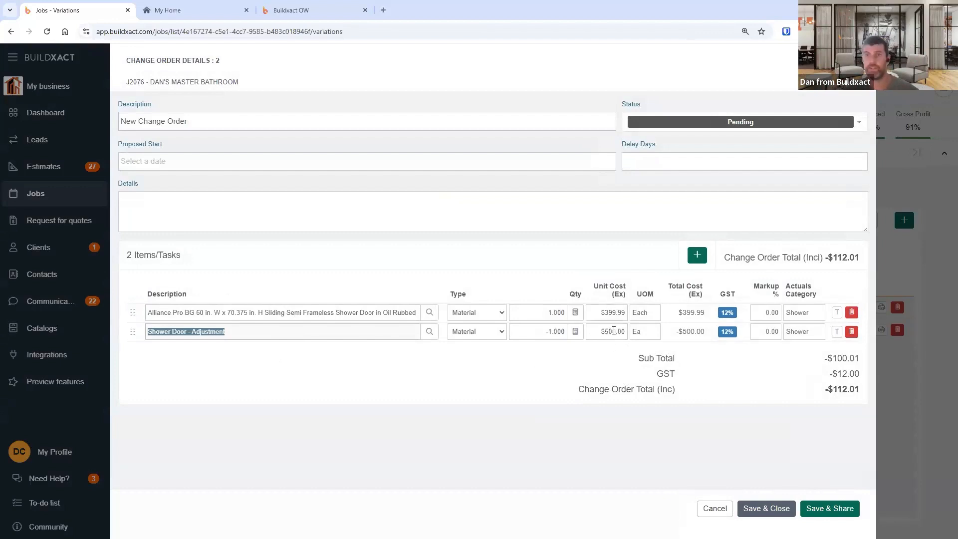
{"action": "left_click", "coordinate": [331, 120]}
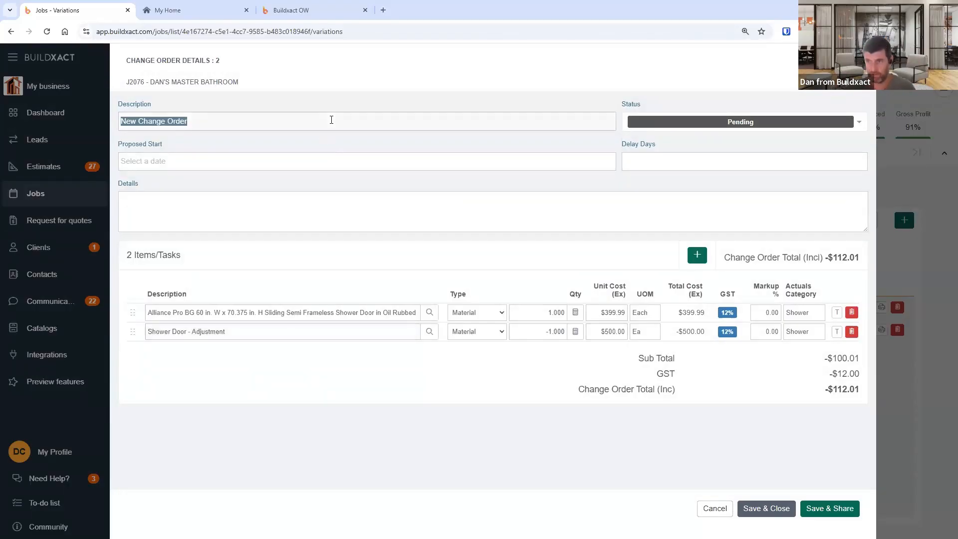
{"action": "type", "text": "Tiles"}
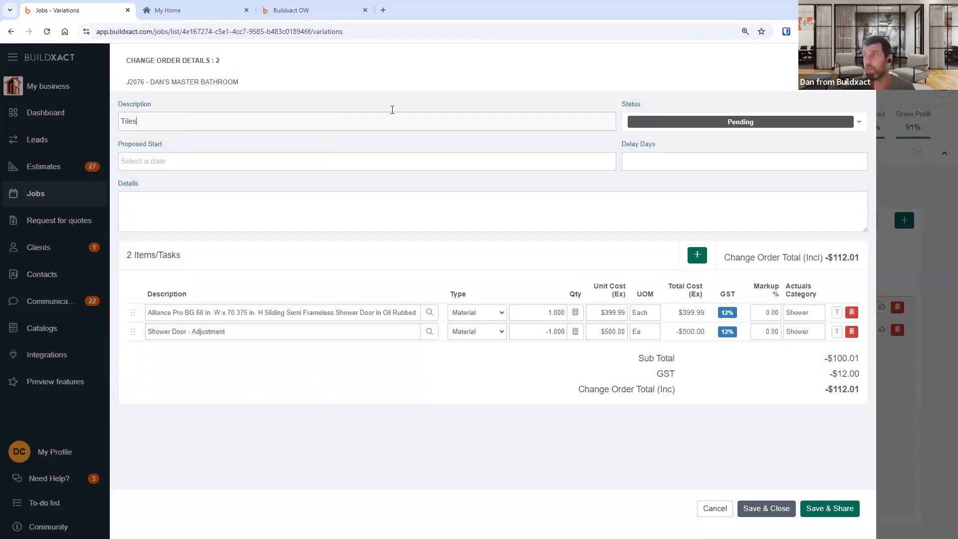
{"action": "left_click", "coordinate": [750, 119]}
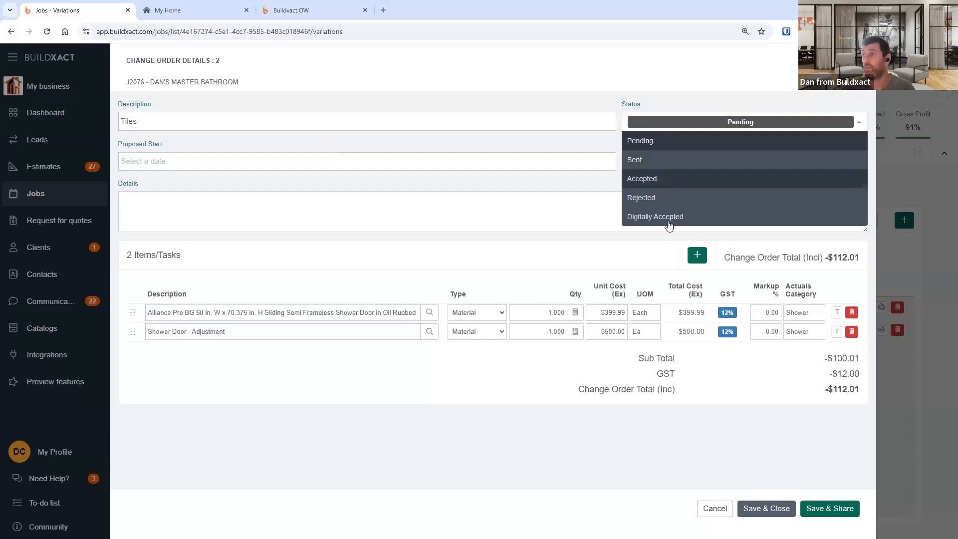
{"action": "left_click", "coordinate": [664, 178]}
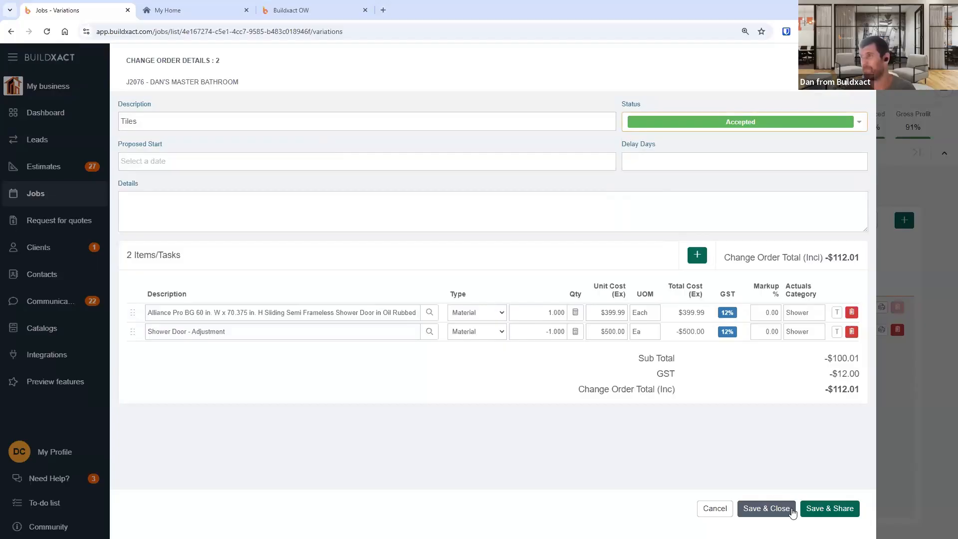
{"action": "left_click", "coordinate": [766, 507]}
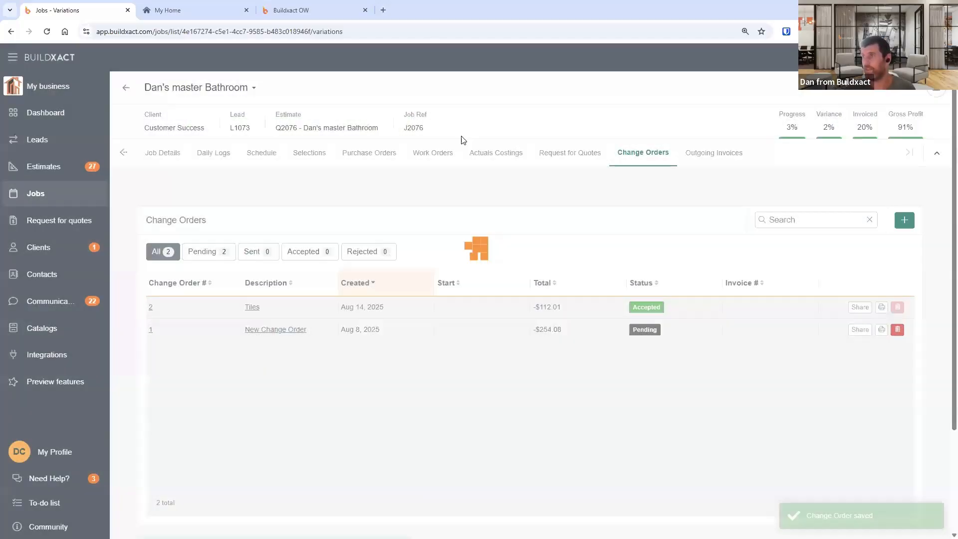
- Start a new outgoing invoice to review the claimable change order, then cancel it
{"action": "left_click", "coordinate": [704, 153]}
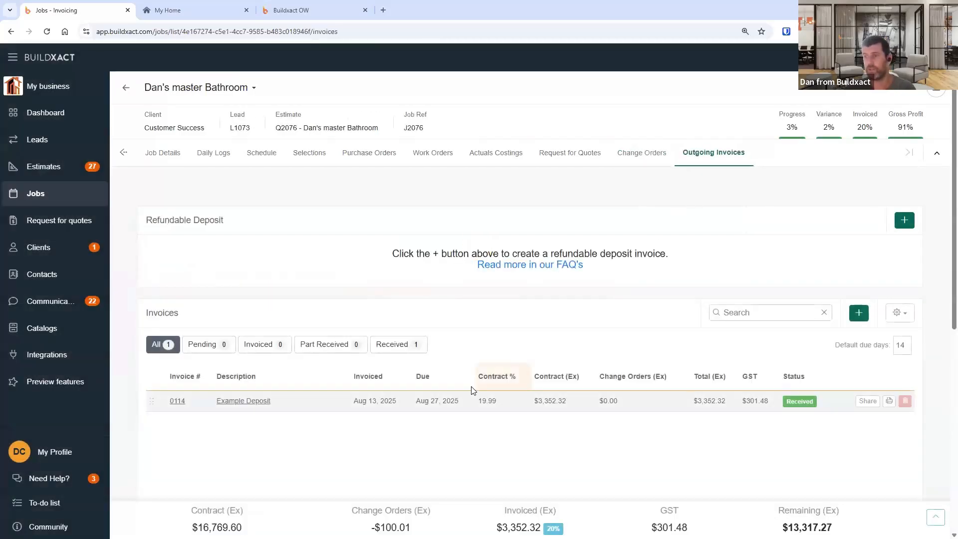
{"action": "left_click", "coordinate": [859, 313]}
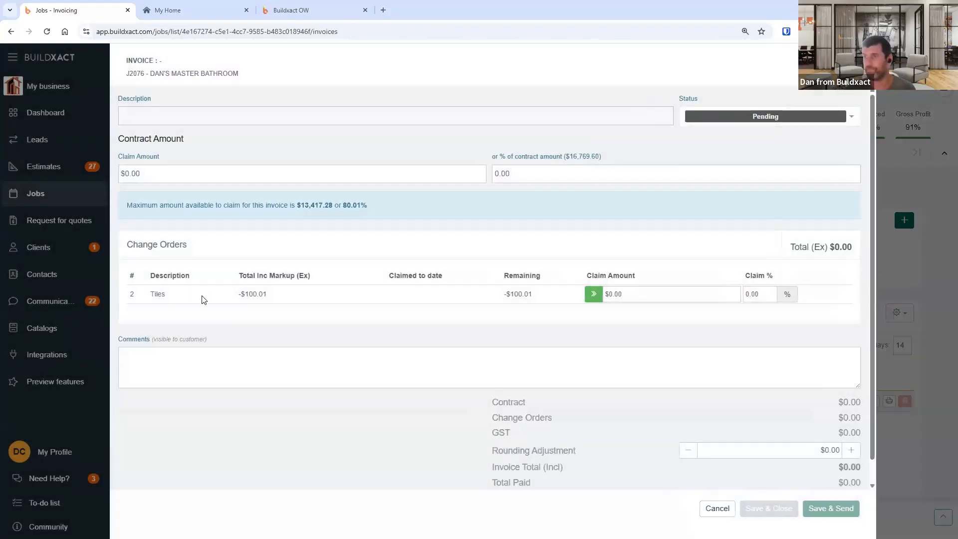
{"action": "left_click_drag", "start_coordinate": [145, 284], "coordinate": [296, 298]}
{"action": "left_click", "coordinate": [186, 284]}
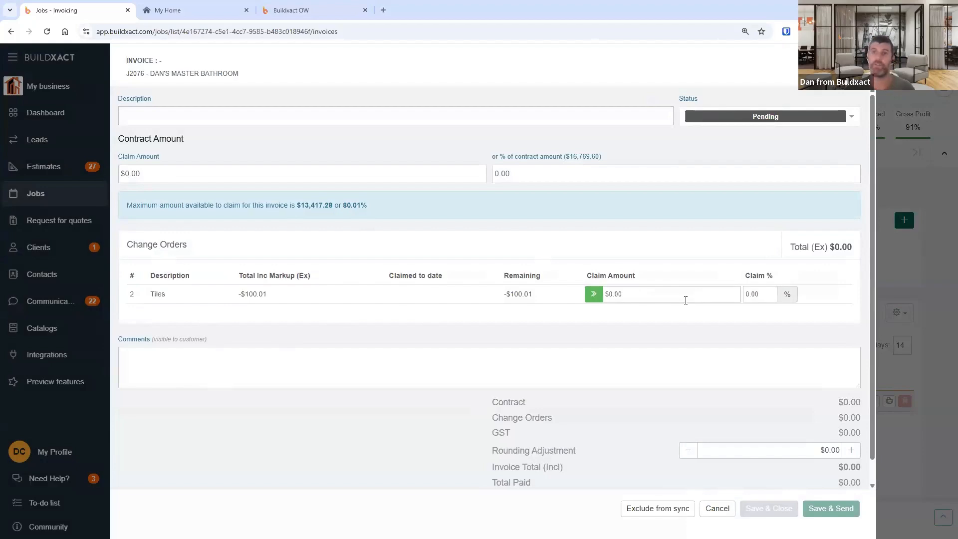
{"action": "left_click", "coordinate": [715, 508]}
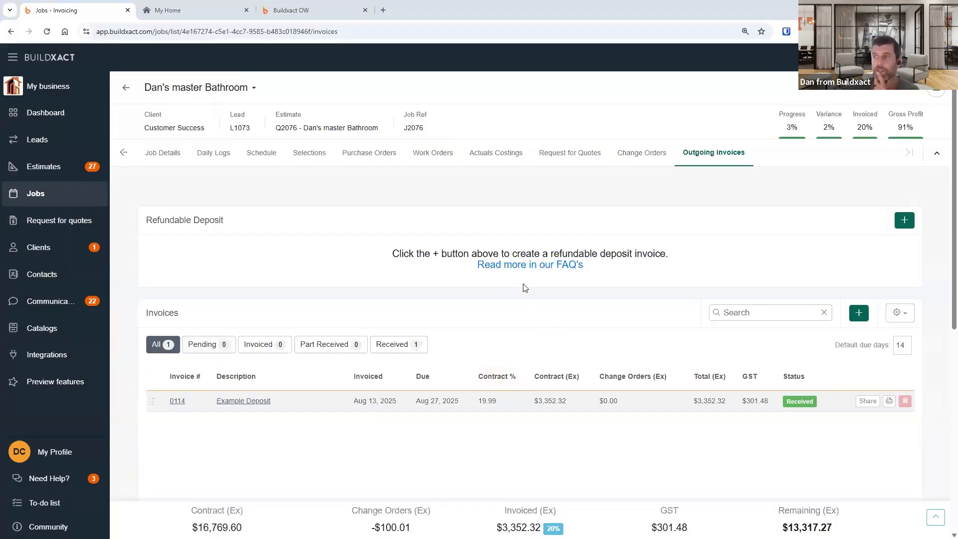
- Open change order 1, rename its description to Tiles, and save it for sharing
{"action": "left_click", "coordinate": [634, 154]}
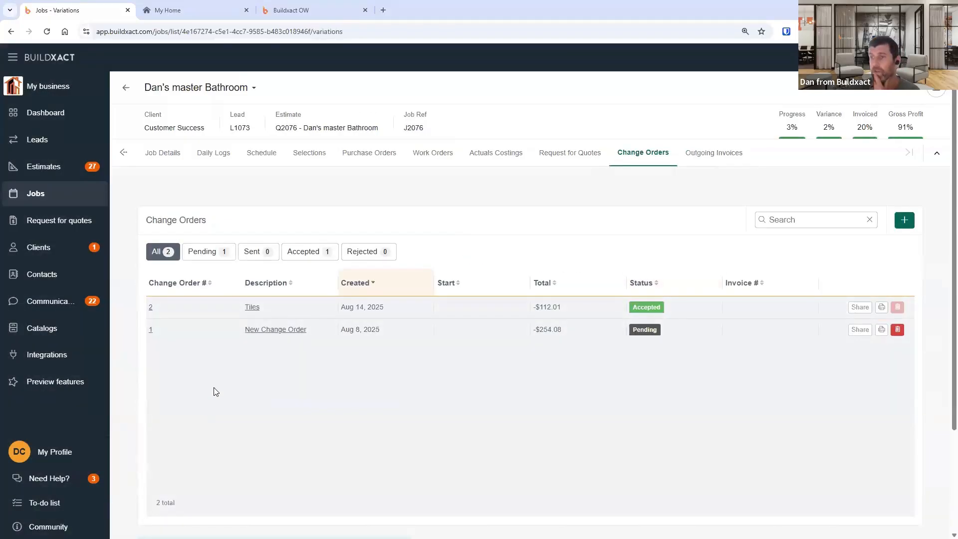
{"action": "left_click", "coordinate": [265, 331]}
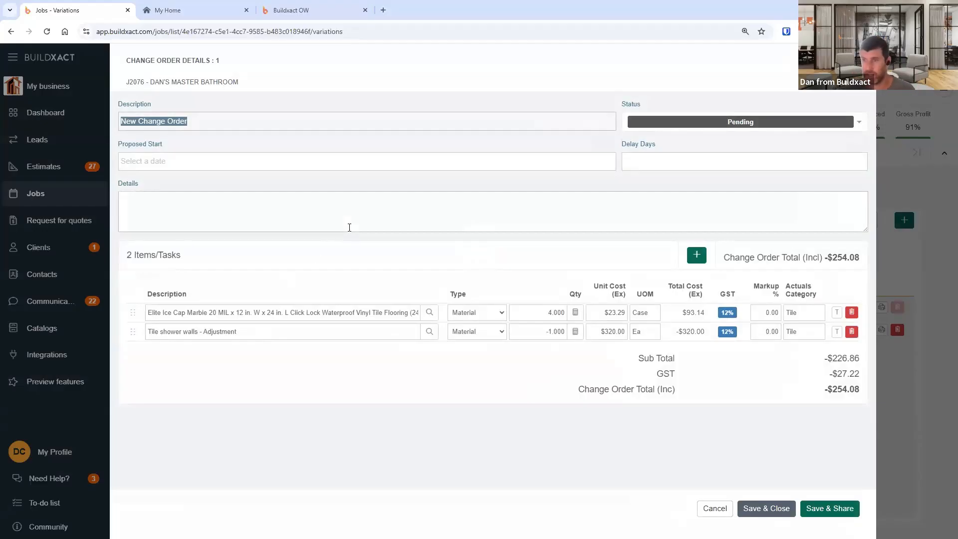
{"action": "type", "text": "Rile"}
{"action": "key", "text": "ctrl+a"}
{"action": "type", "text": "Tile"}
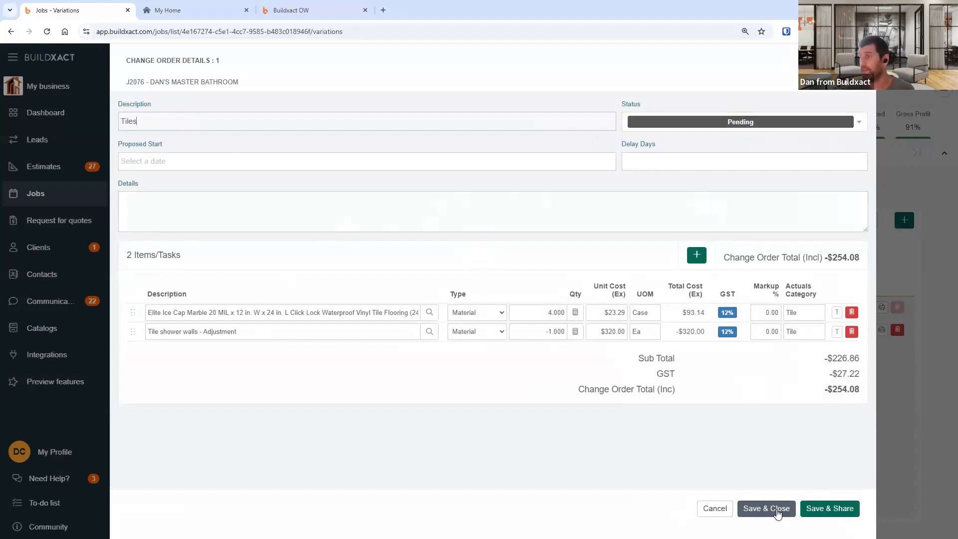
{"action": "left_click", "coordinate": [837, 509]}
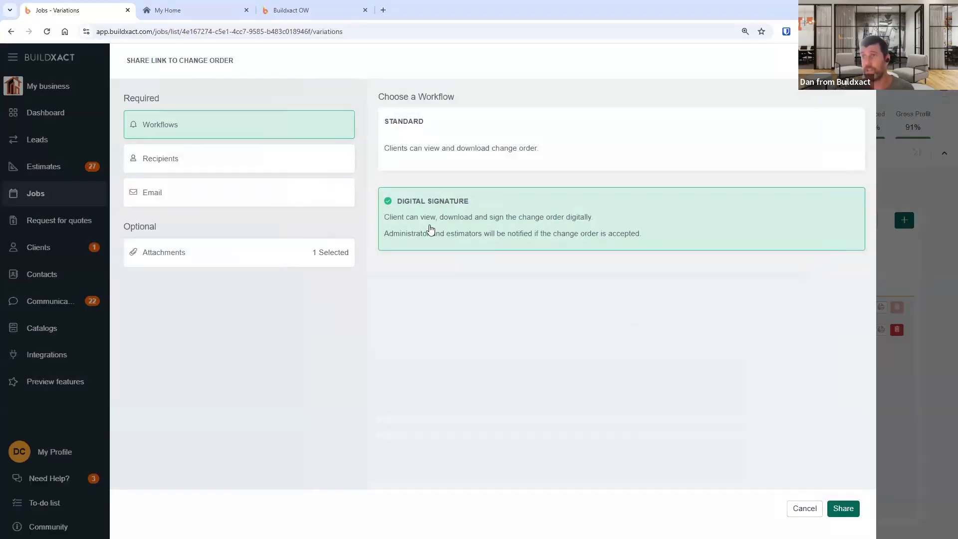
- In the share recipients, remove both email recipients and turn off sending a copy to yourself
{"action": "left_click", "coordinate": [260, 167]}
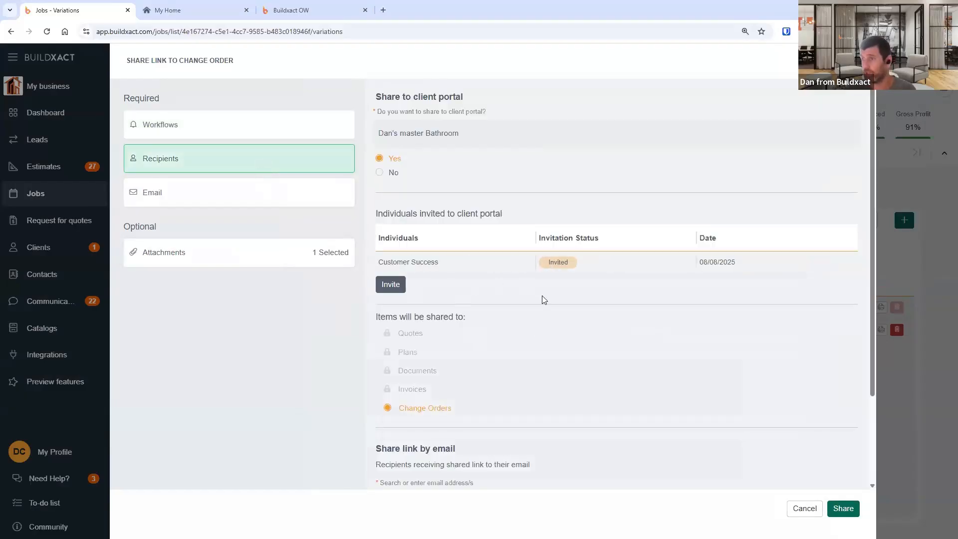
{"action": "scroll", "coordinate": [541, 297], "scroll_direction": "down", "scroll_amount": 2}
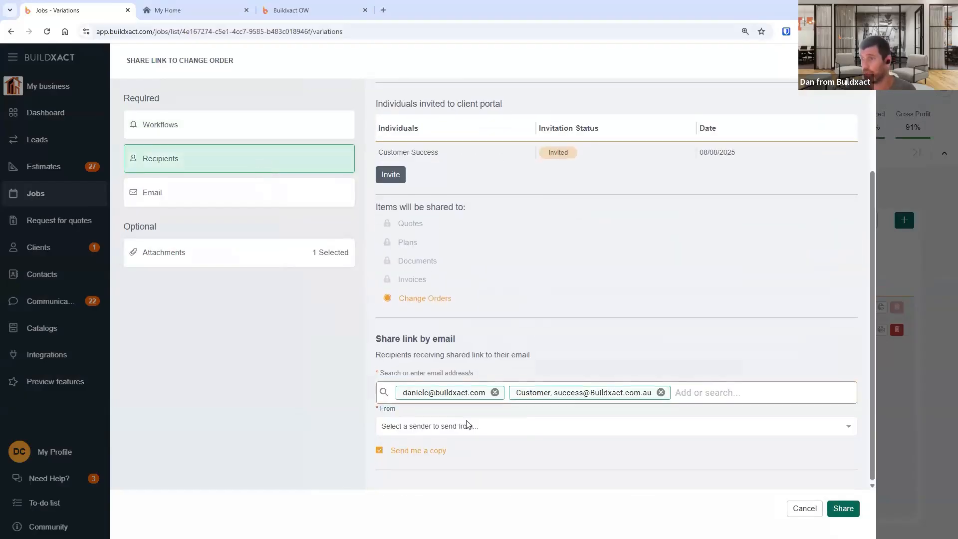
{"action": "left_click", "coordinate": [661, 390]}
{"action": "scroll", "coordinate": [440, 329], "scroll_direction": "up", "scroll_amount": 2}
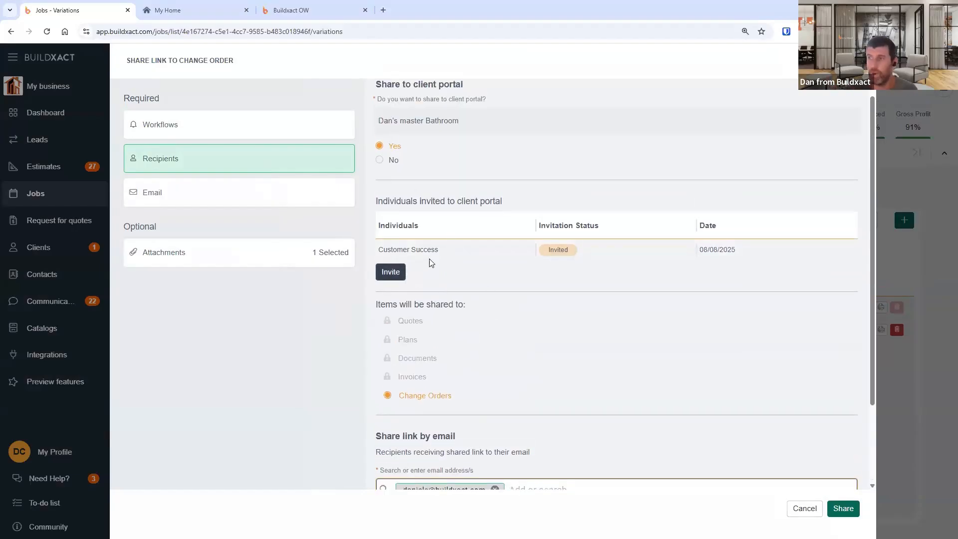
{"action": "left_click_drag", "start_coordinate": [380, 255], "coordinate": [456, 253]}
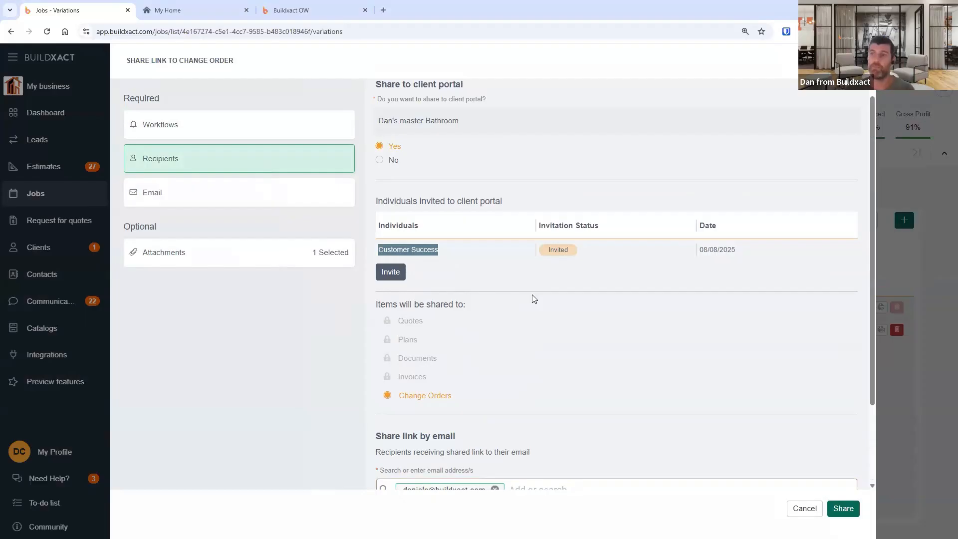
{"action": "scroll", "coordinate": [539, 300], "scroll_direction": "down", "scroll_amount": 2}
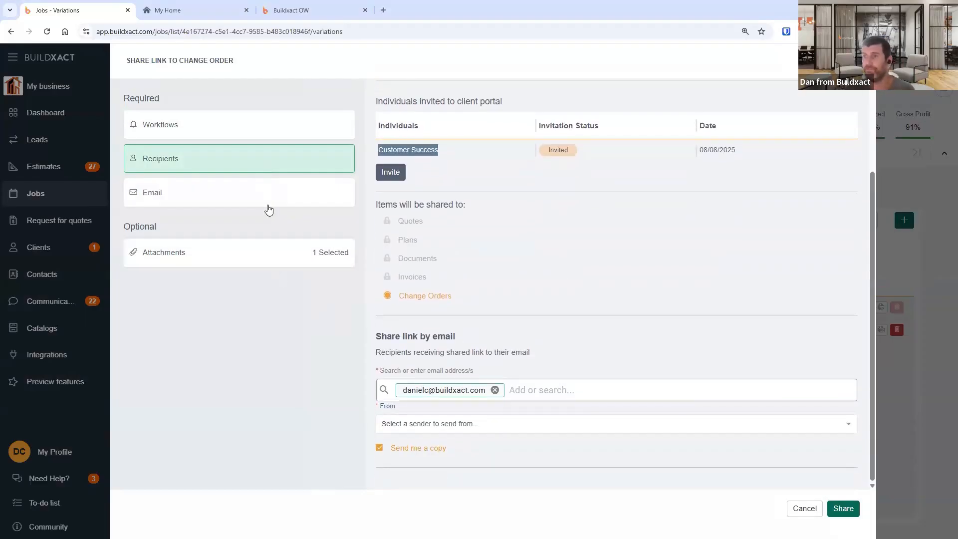
{"action": "left_click_drag", "start_coordinate": [404, 448], "coordinate": [409, 447]}
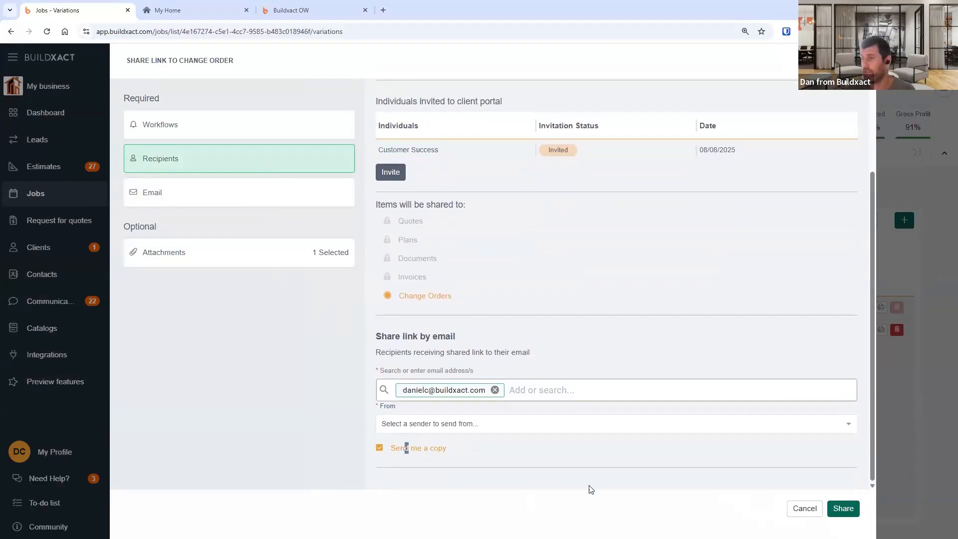
{"action": "left_click", "coordinate": [406, 448]}
{"action": "left_click", "coordinate": [495, 390]}
- Try sharing the change order to the client portal, cancelling the share confirmation each time
{"action": "scroll", "coordinate": [828, 461], "scroll_direction": "up", "scroll_amount": 3}
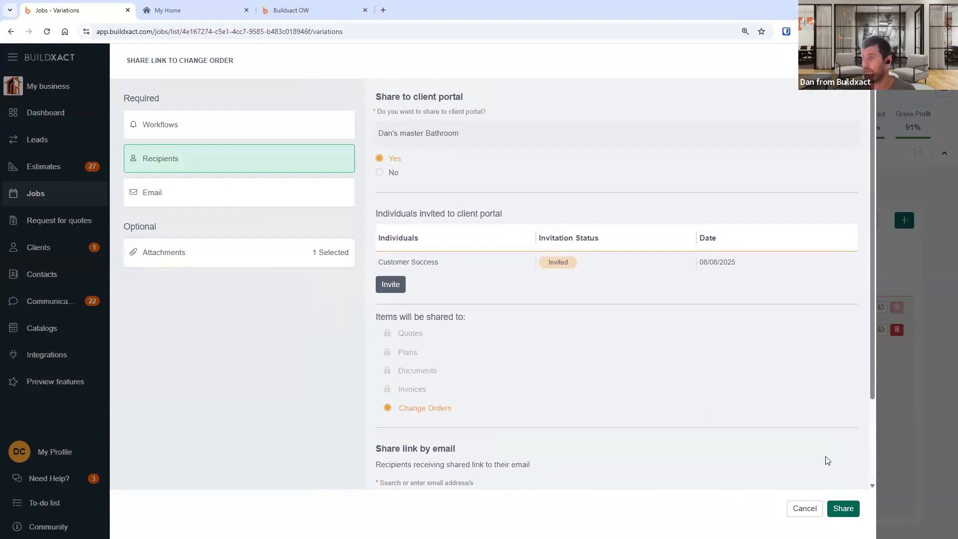
{"action": "scroll", "coordinate": [827, 460], "scroll_direction": "down", "scroll_amount": 2}
{"action": "left_click", "coordinate": [844, 508]}
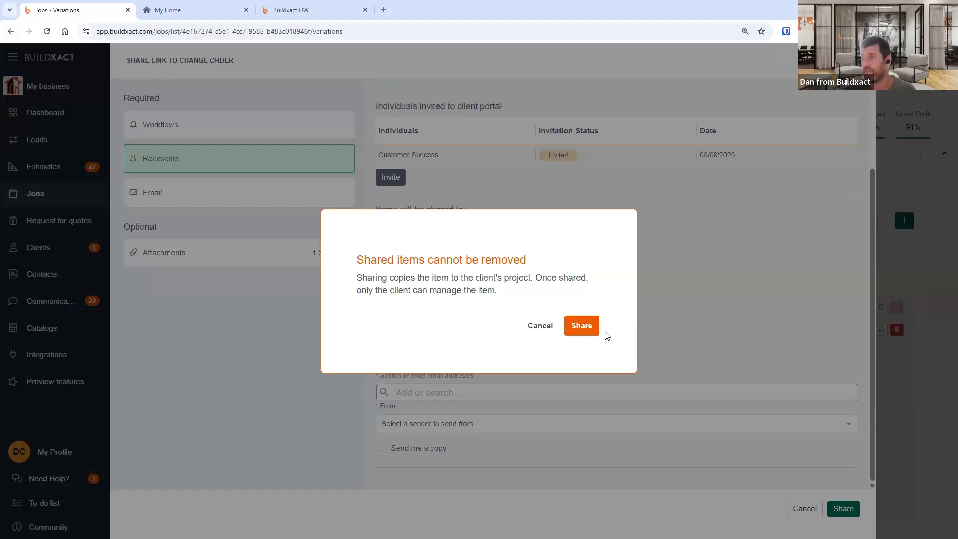
{"action": "left_click", "coordinate": [535, 325]}
{"action": "scroll", "coordinate": [464, 310], "scroll_direction": "up", "scroll_amount": 3}
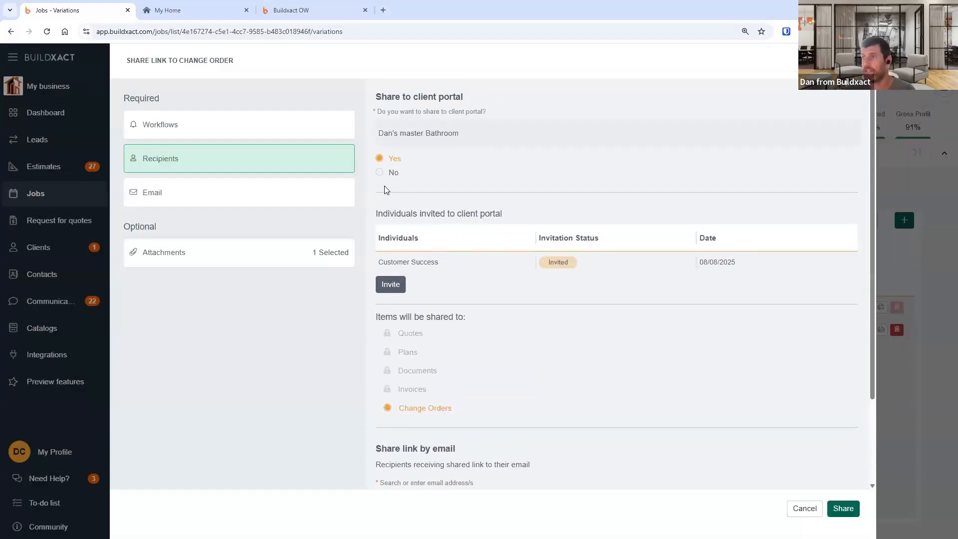
{"action": "left_click", "coordinate": [851, 510]}
{"action": "left_click_drag", "start_coordinate": [364, 260], "coordinate": [518, 315]}
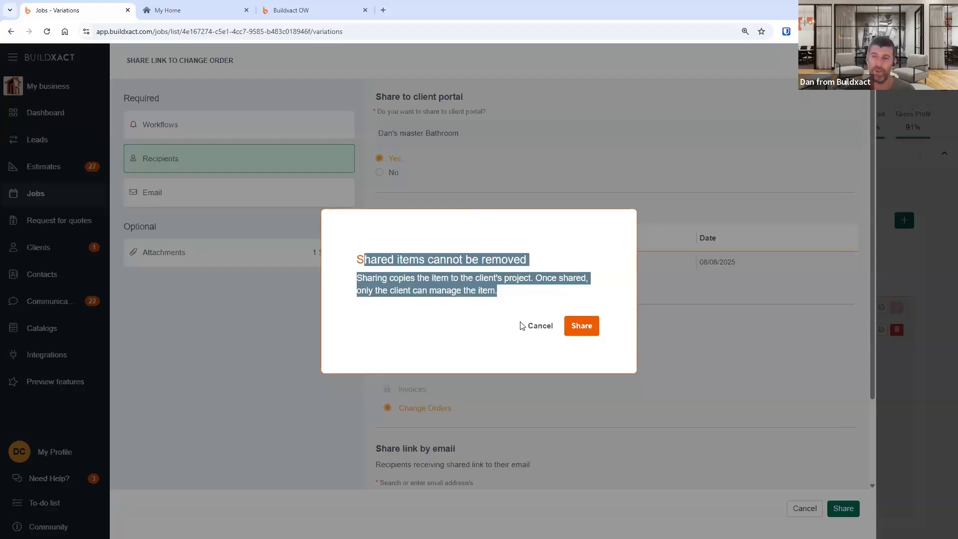
{"action": "left_click", "coordinate": [476, 317]}
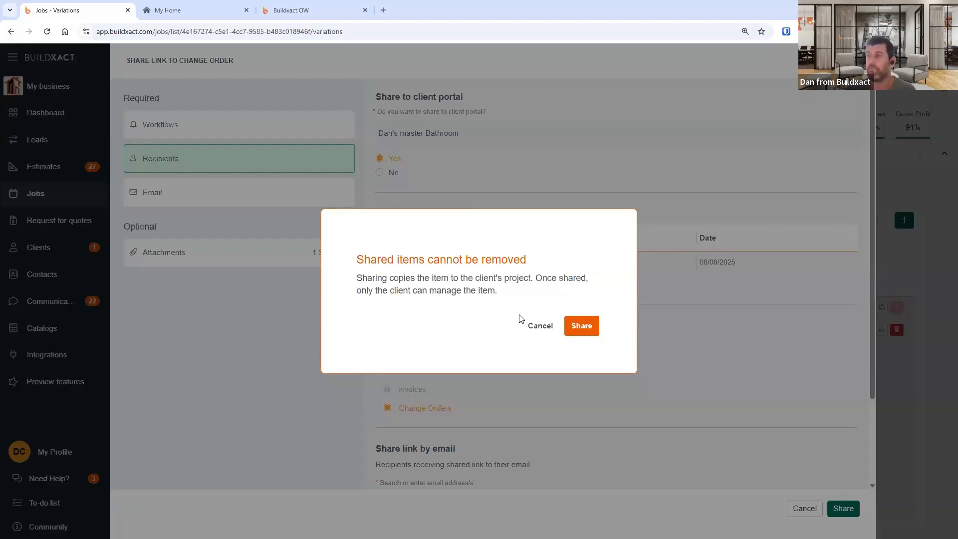
{"action": "left_click", "coordinate": [545, 331]}
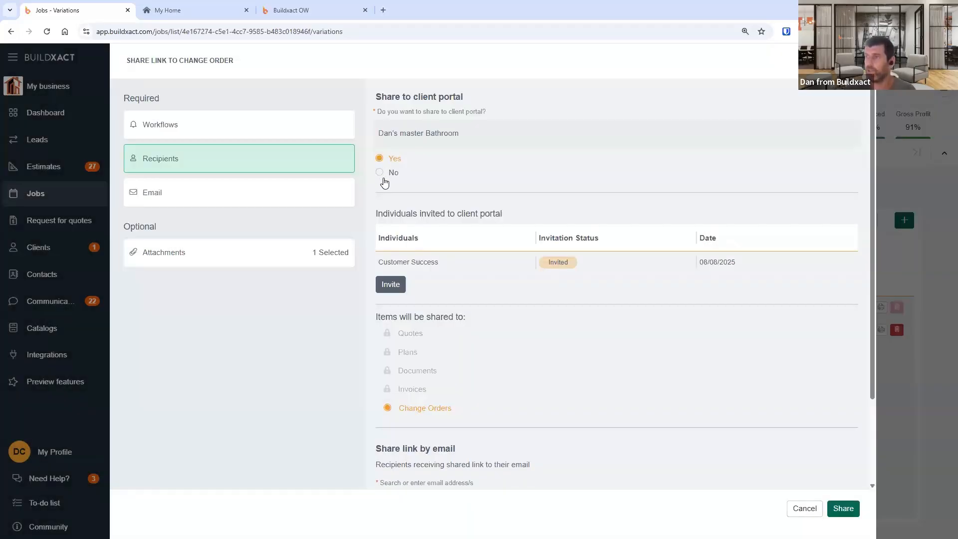
- Turn off client portal sharing, add the user's own email address as recipient, and share the change order
{"action": "left_click", "coordinate": [388, 175]}
{"action": "left_click", "coordinate": [550, 266]}
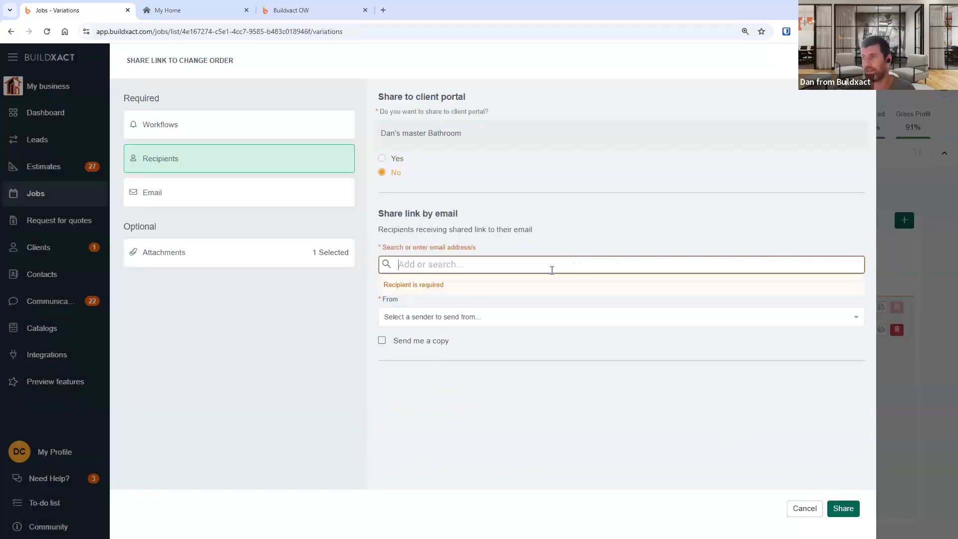
{"action": "type", "text": "daniel"}
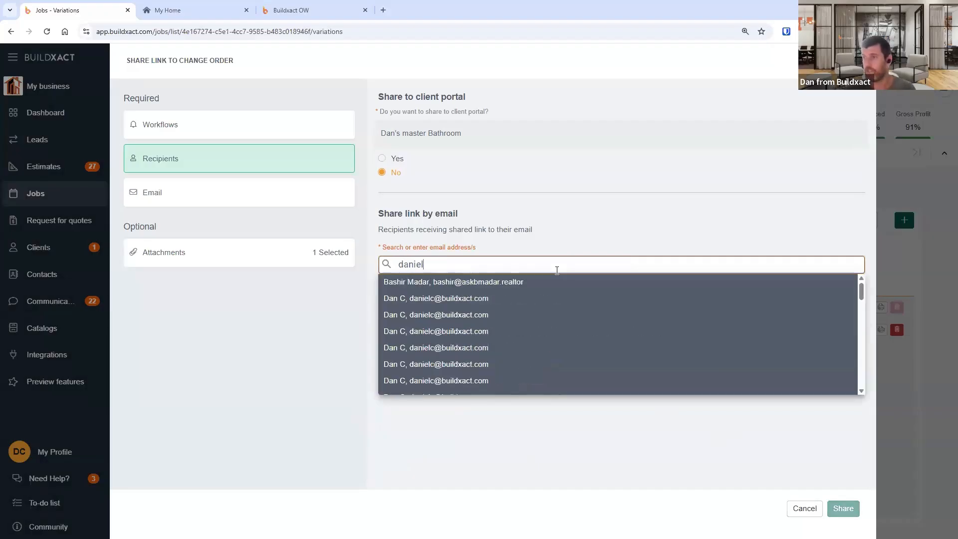
{"action": "left_click", "coordinate": [534, 320]}
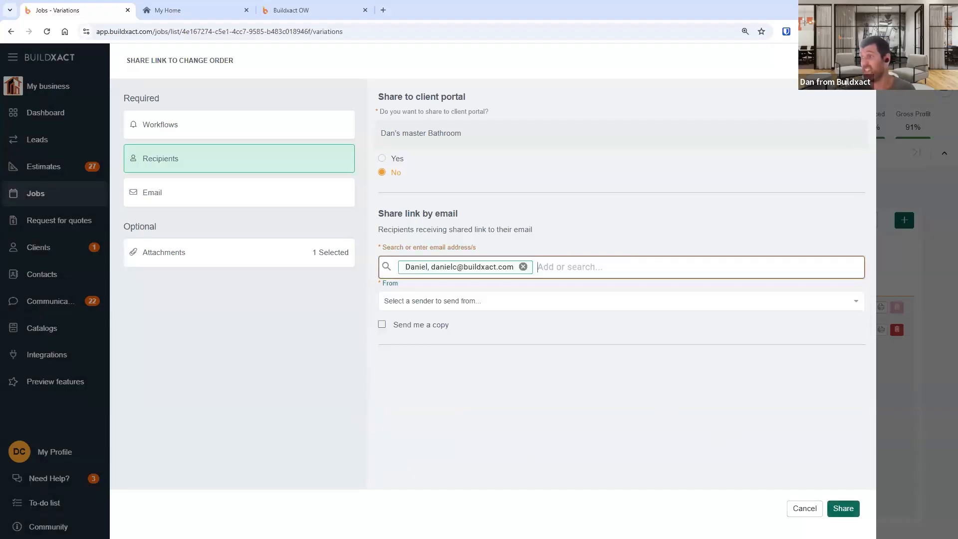
{"action": "left_click", "coordinate": [843, 509]}
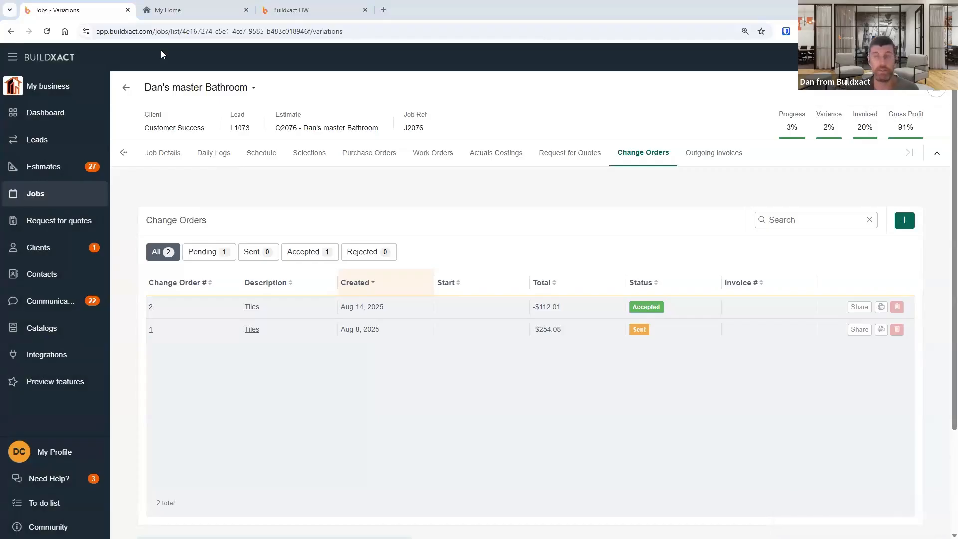
- Open the change order's email list and view the sent change order email
{"action": "left_click", "coordinate": [937, 92]}
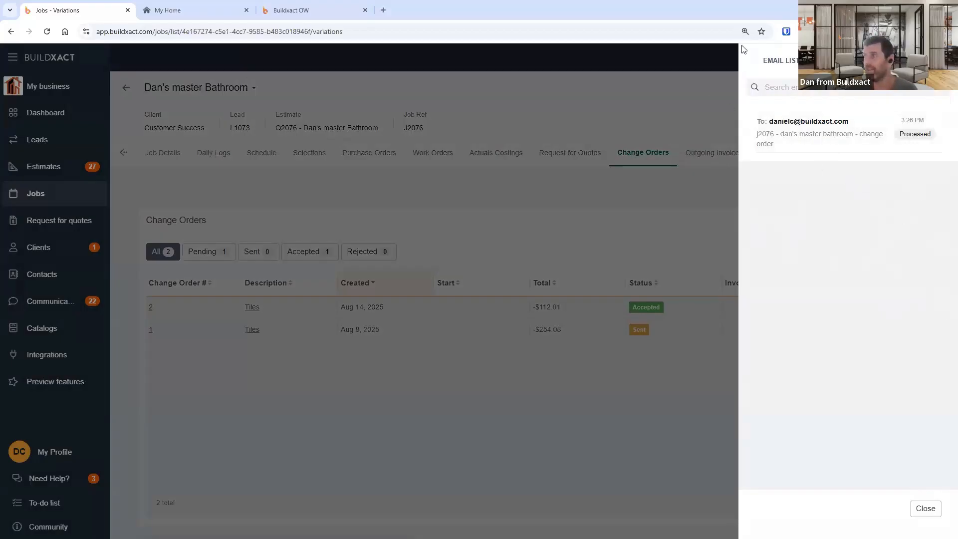
{"action": "left_click", "coordinate": [926, 508]}
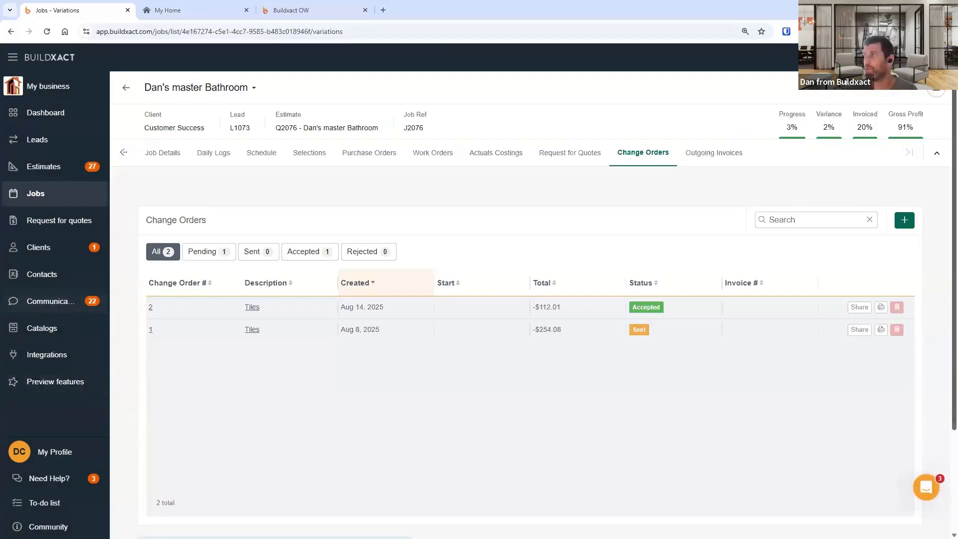
{"action": "left_click", "coordinate": [939, 92]}
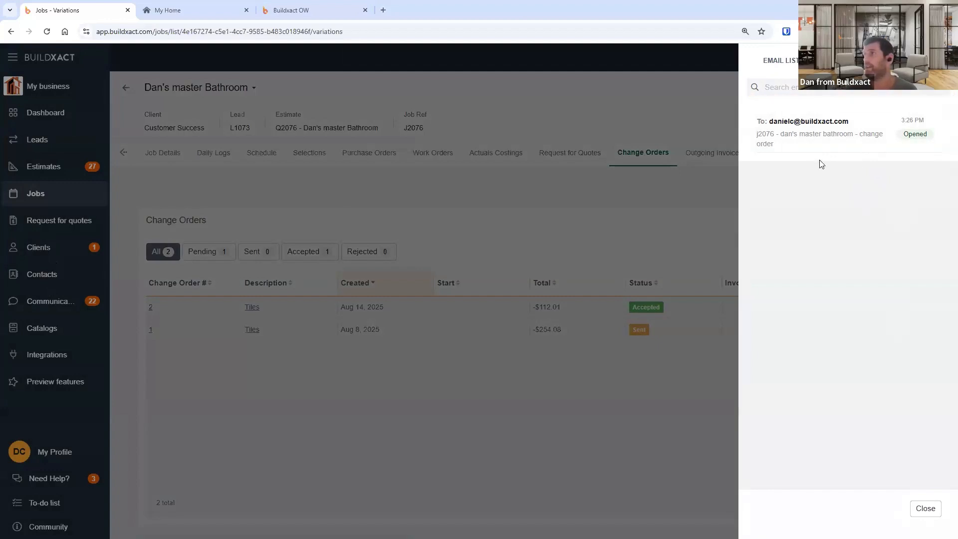
{"action": "left_click", "coordinate": [847, 135]}
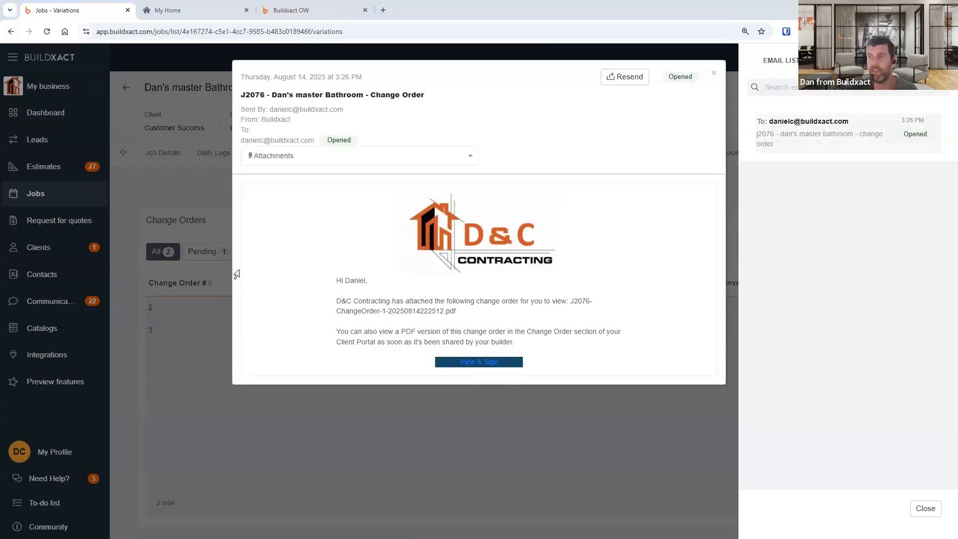
- Switch to Outlook, read the received change order email, and open its View & Sign link
{"action": "key", "text": "alt+Tab"}
{"action": "left_click", "coordinate": [190, 165]}
{"action": "left_click", "coordinate": [210, 176]}
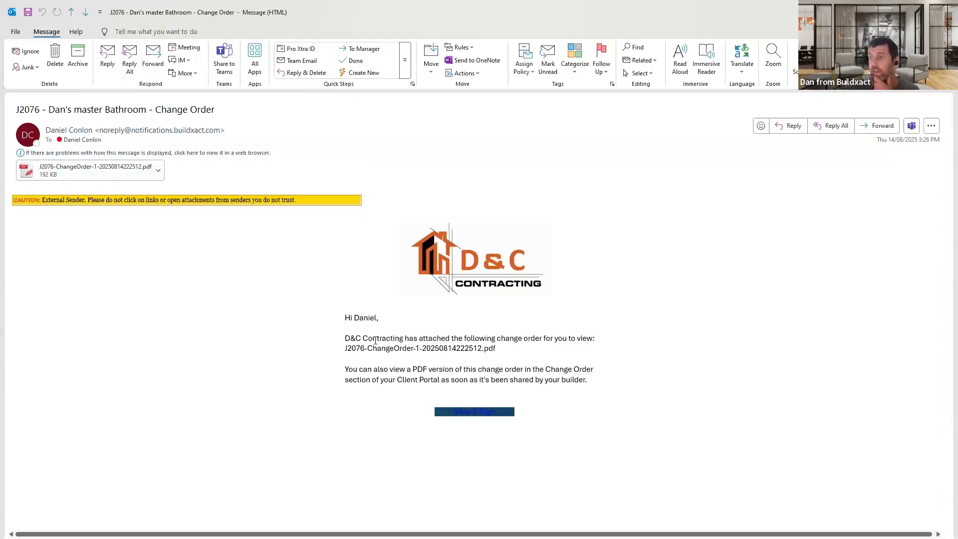
{"action": "left_click_drag", "start_coordinate": [363, 339], "coordinate": [480, 348]}
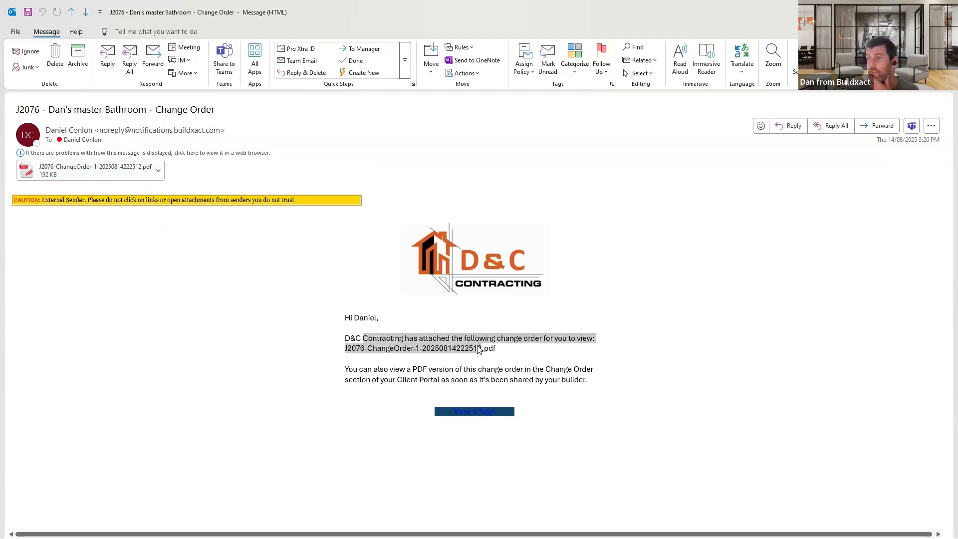
{"action": "left_click", "coordinate": [513, 352]}
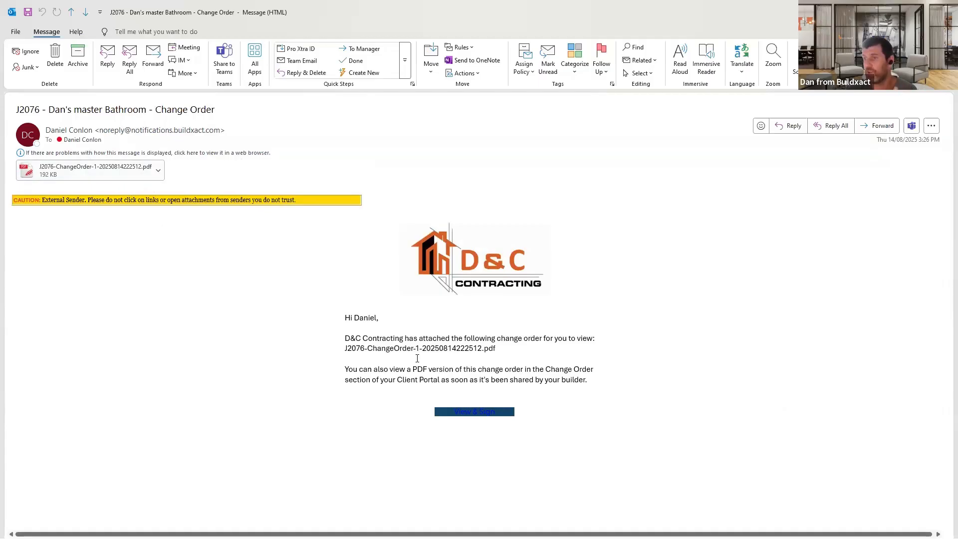
{"action": "left_click_drag", "start_coordinate": [467, 353], "coordinate": [521, 359]}
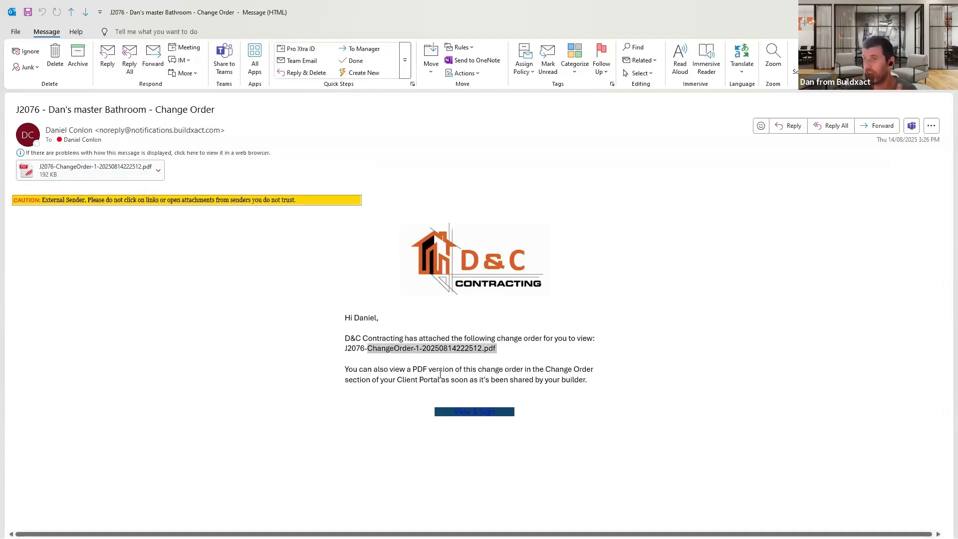
{"action": "left_click_drag", "start_coordinate": [441, 375], "coordinate": [606, 378]}
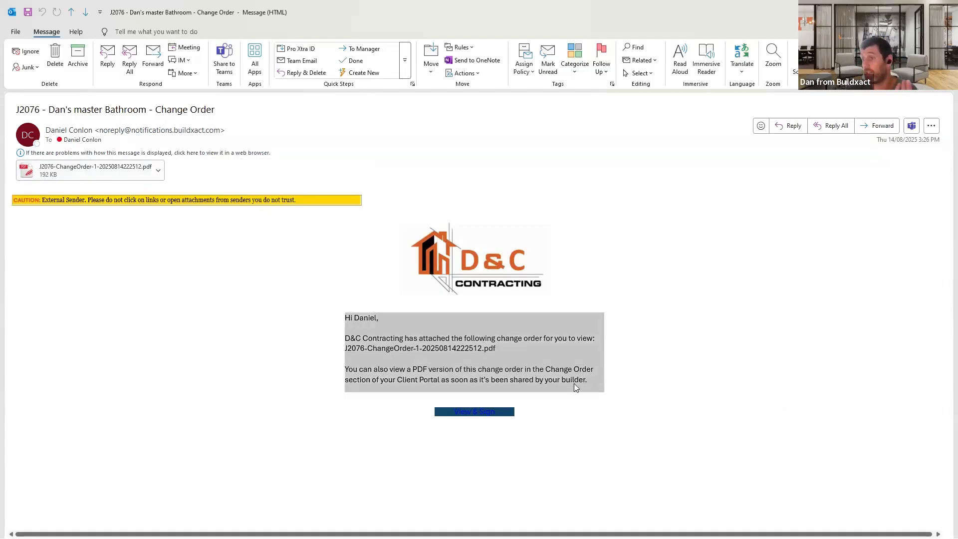
{"action": "left_click", "coordinate": [489, 416]}
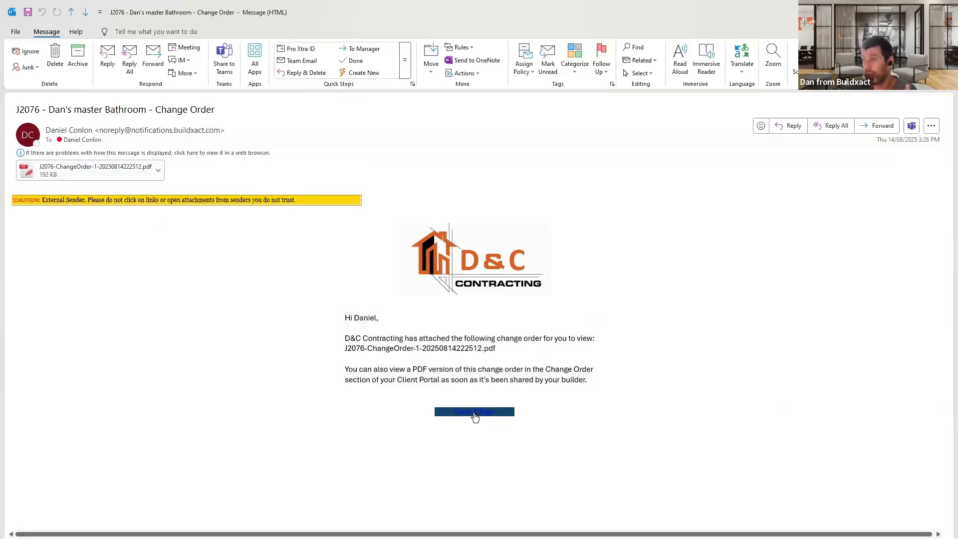
{"action": "left_click", "coordinate": [472, 417]}
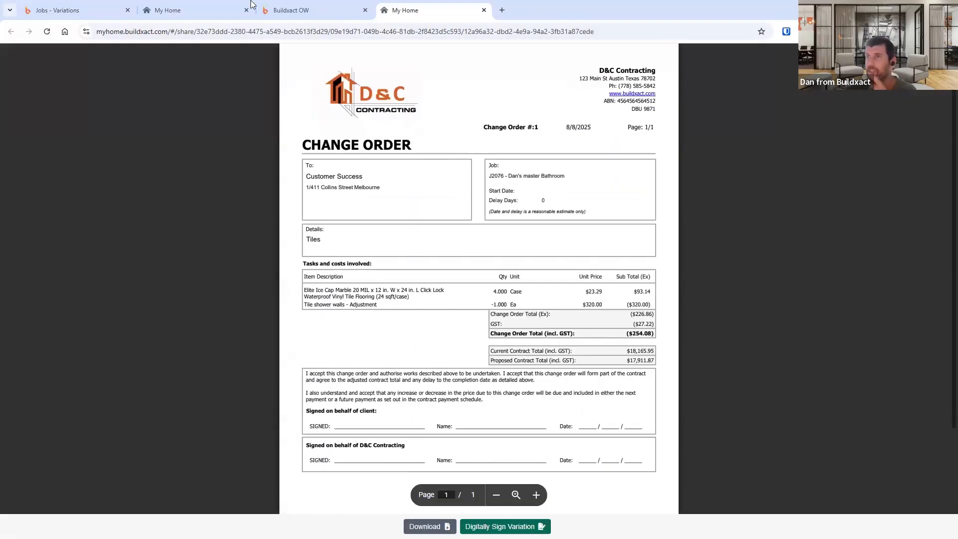
- Digitally sign change order 1 in the client portal with a drawn signature and accept it
{"action": "left_click", "coordinate": [180, 8]}
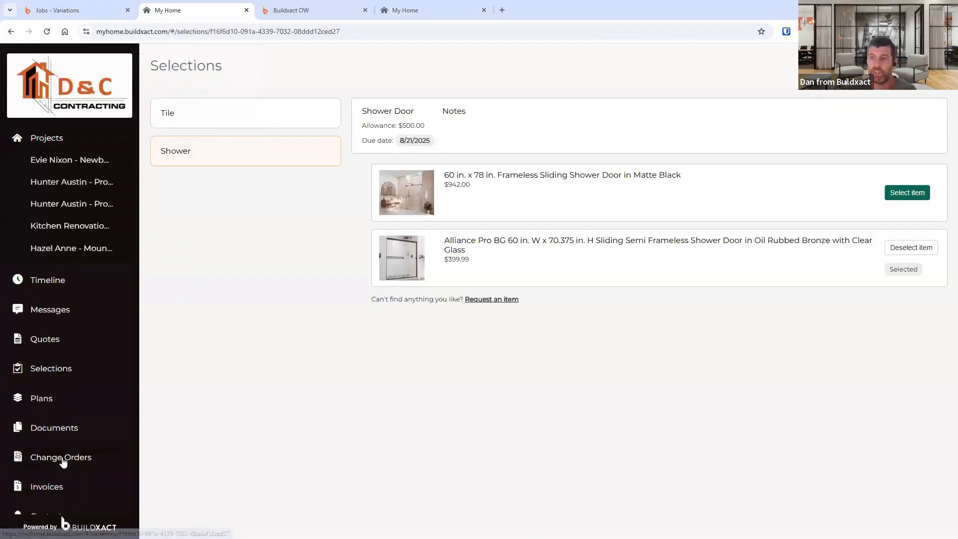
{"action": "left_click", "coordinate": [405, 8]}
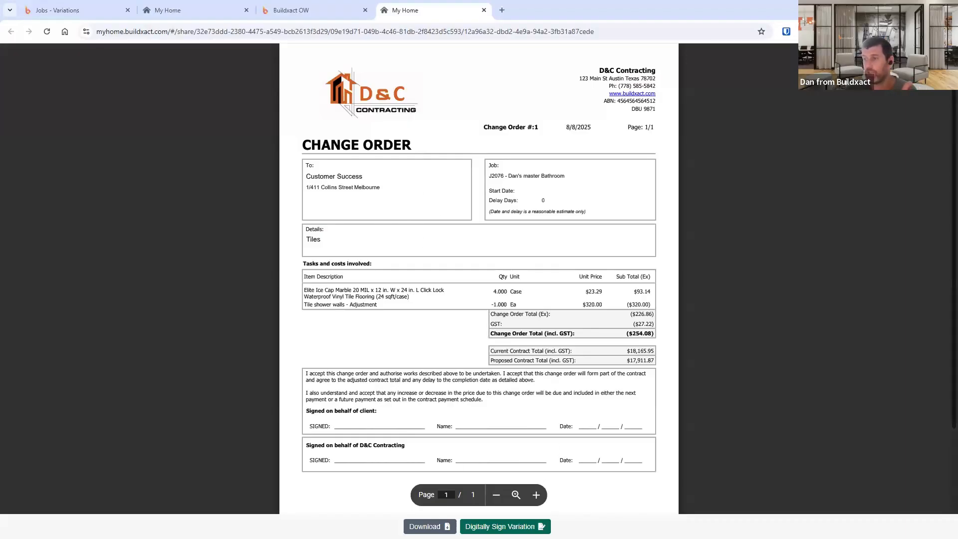
{"action": "left_click", "coordinate": [505, 526]}
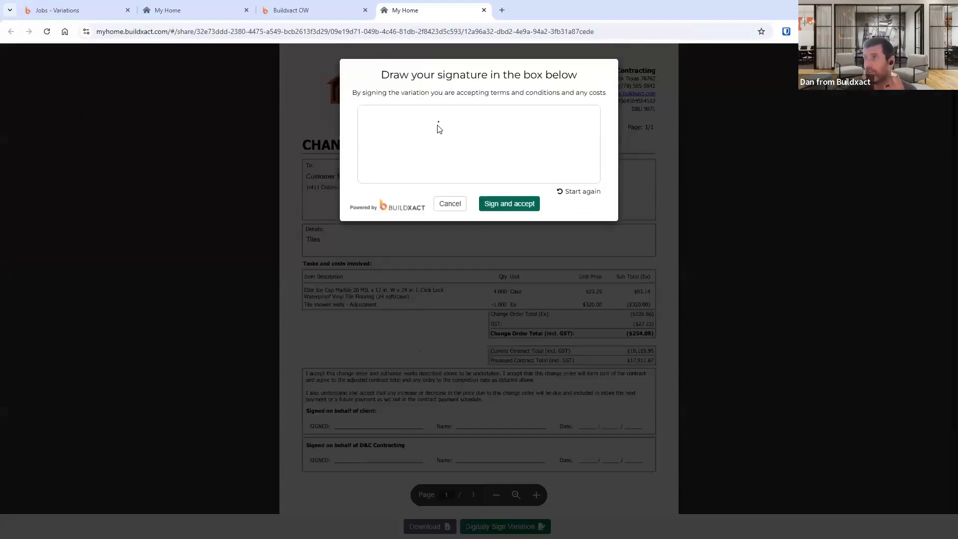
{"action": "left_click_drag", "start_coordinate": [438, 125], "coordinate": [491, 127]}
{"action": "left_click_drag", "start_coordinate": [439, 147], "coordinate": [505, 142]}
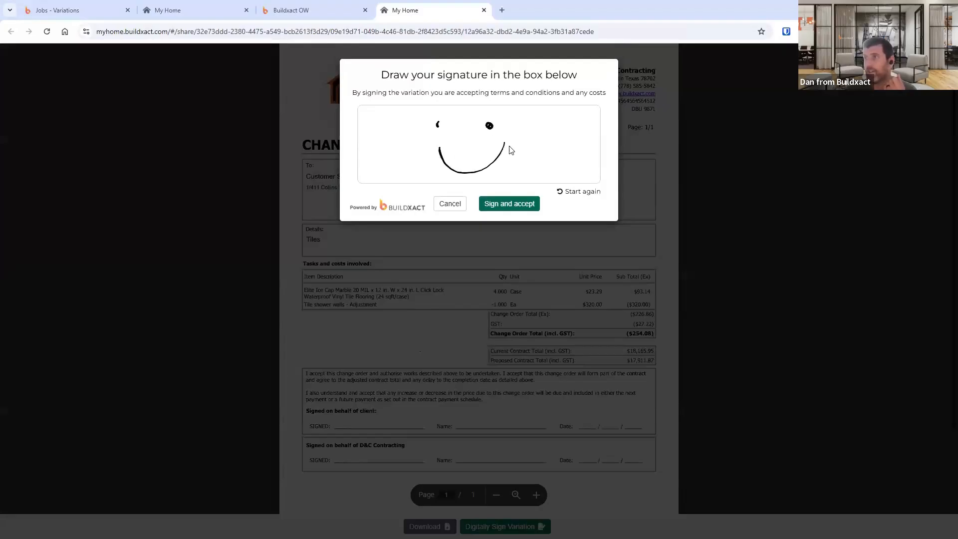
{"action": "left_click", "coordinate": [502, 205]}
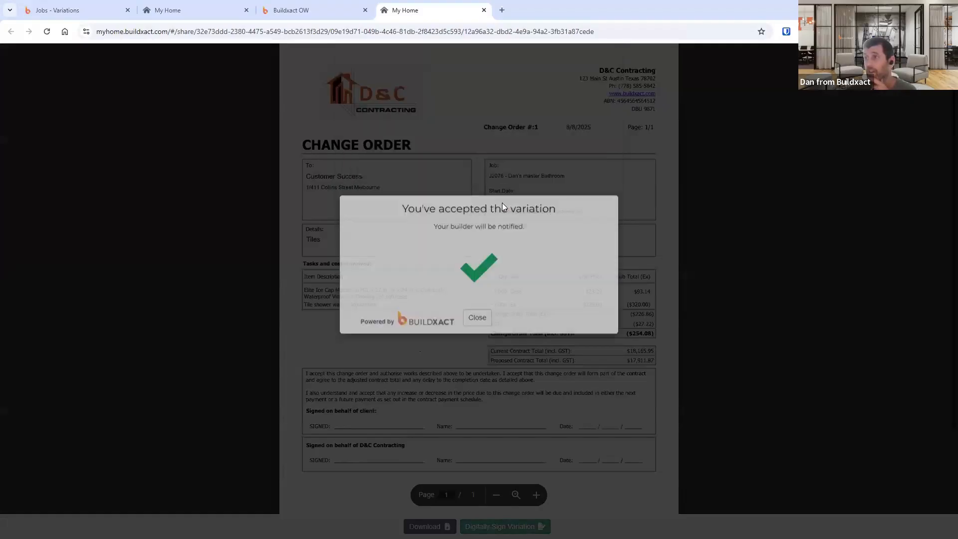
{"action": "left_click", "coordinate": [477, 331]}
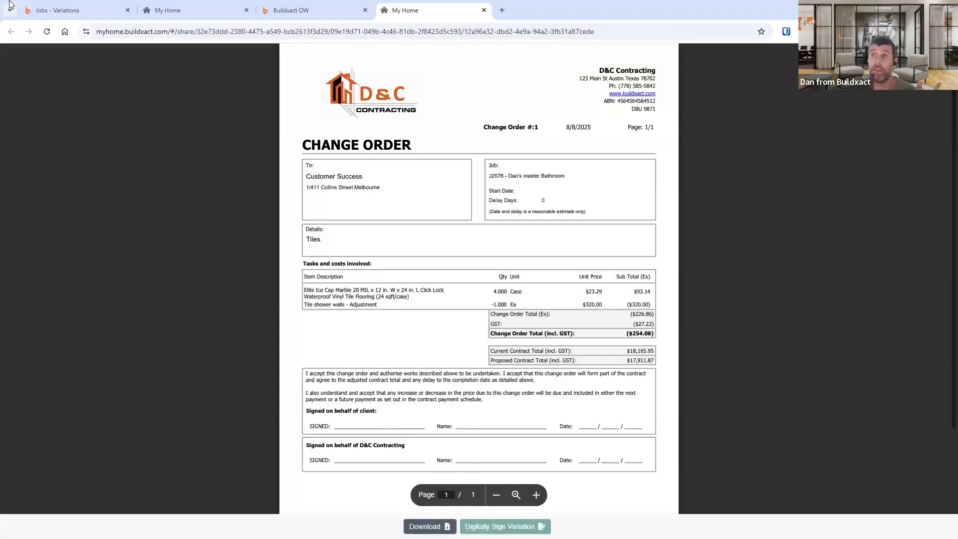
- Return to Buildxact, close the email views, open Jobs, view the signed variation notification and dismiss it
{"action": "left_click", "coordinate": [69, 9]}
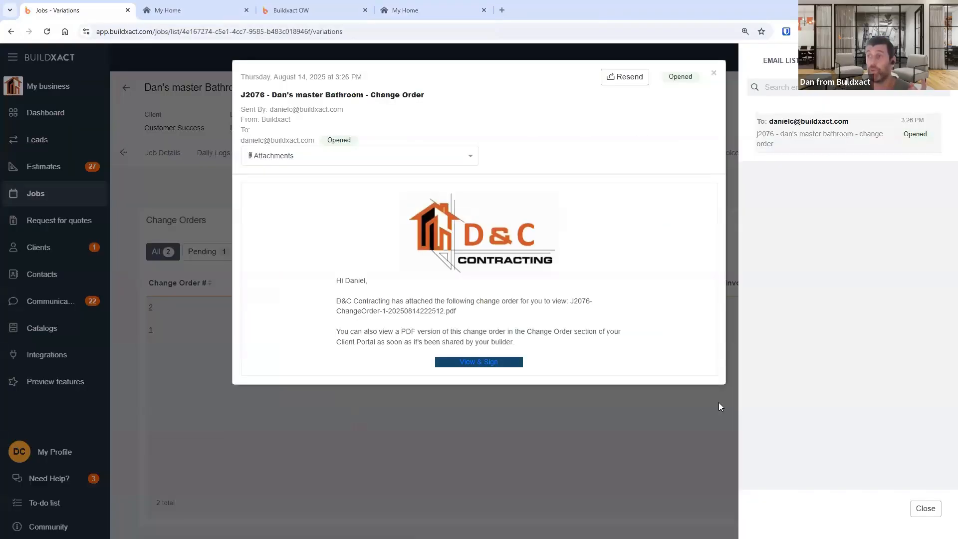
{"action": "left_click", "coordinate": [714, 73]}
{"action": "left_click", "coordinate": [926, 508]}
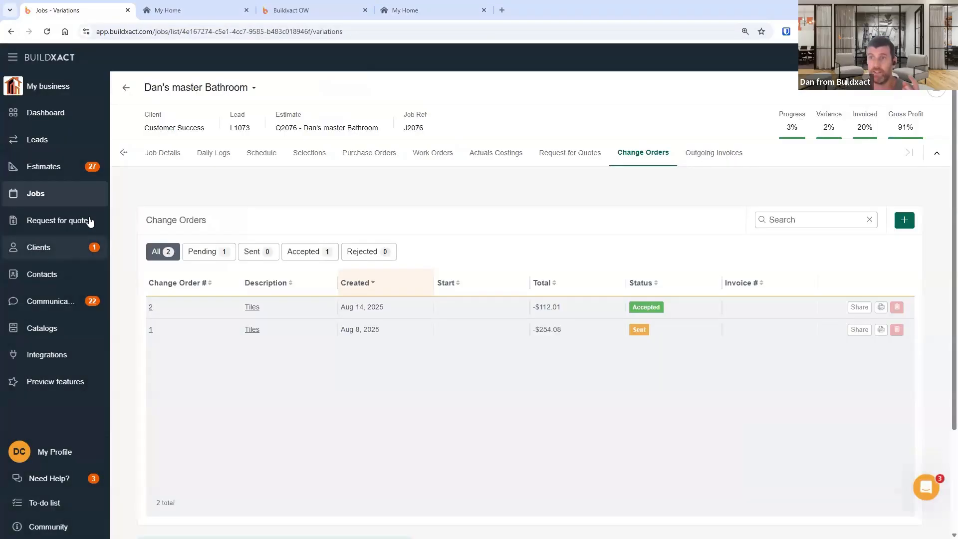
{"action": "left_click", "coordinate": [57, 197]}
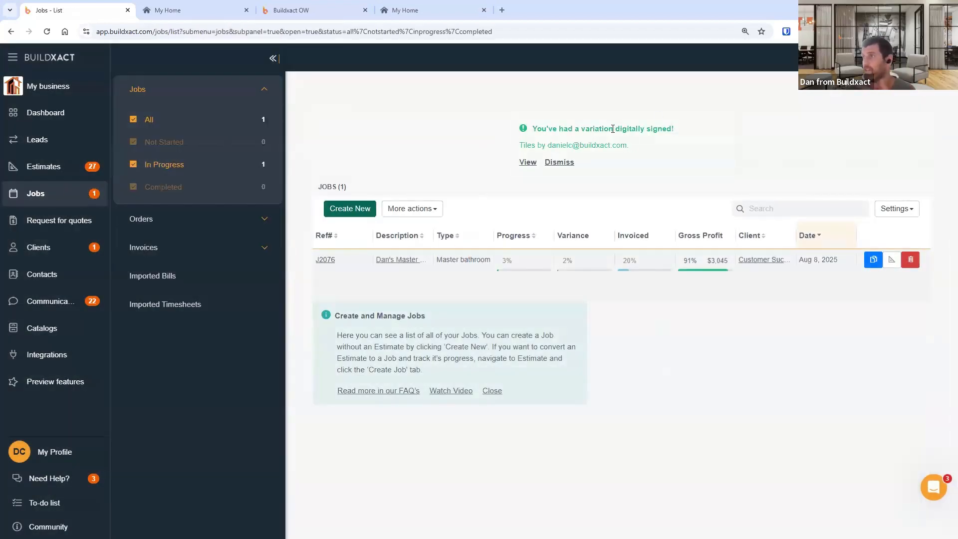
{"action": "double_click", "coordinate": [588, 130]}
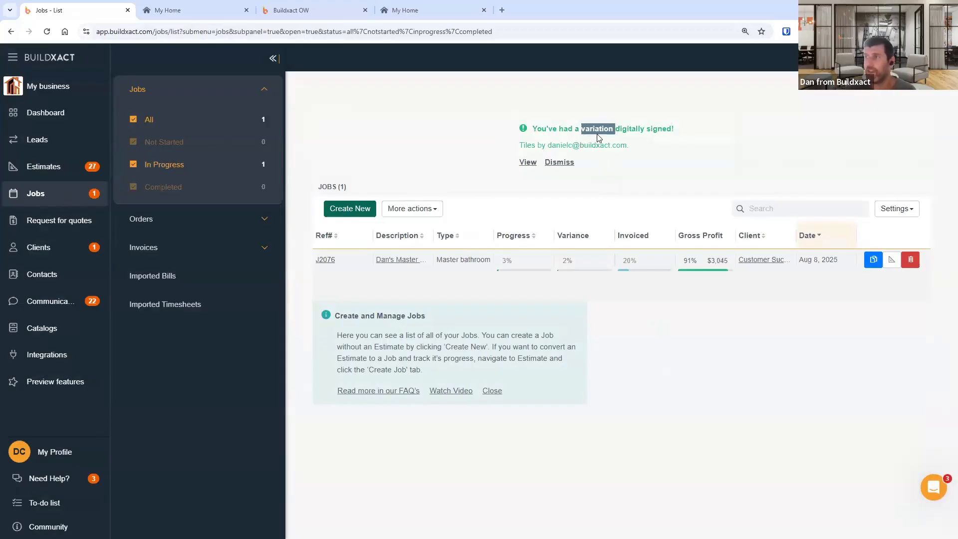
{"action": "left_click", "coordinate": [591, 131]}
{"action": "double_click", "coordinate": [590, 130]}
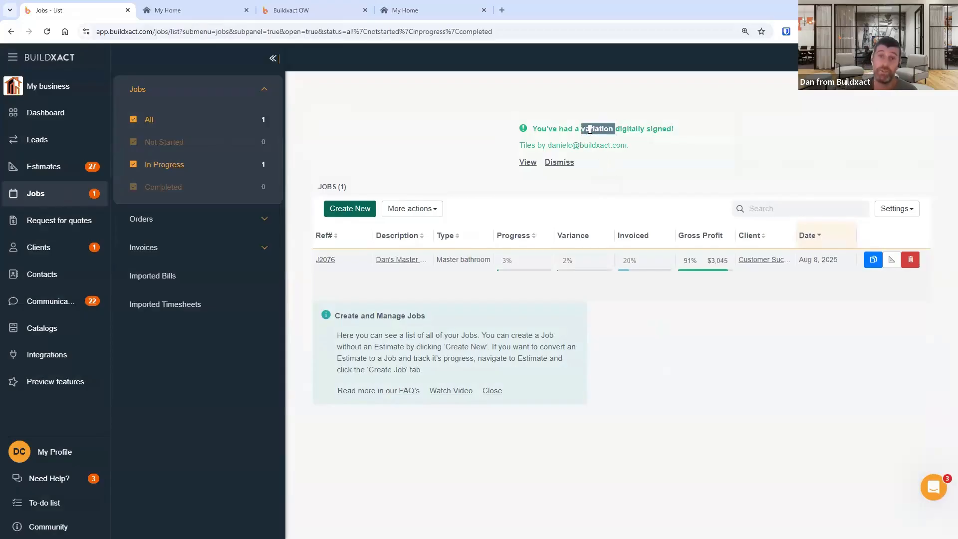
{"action": "left_click", "coordinate": [528, 163]}
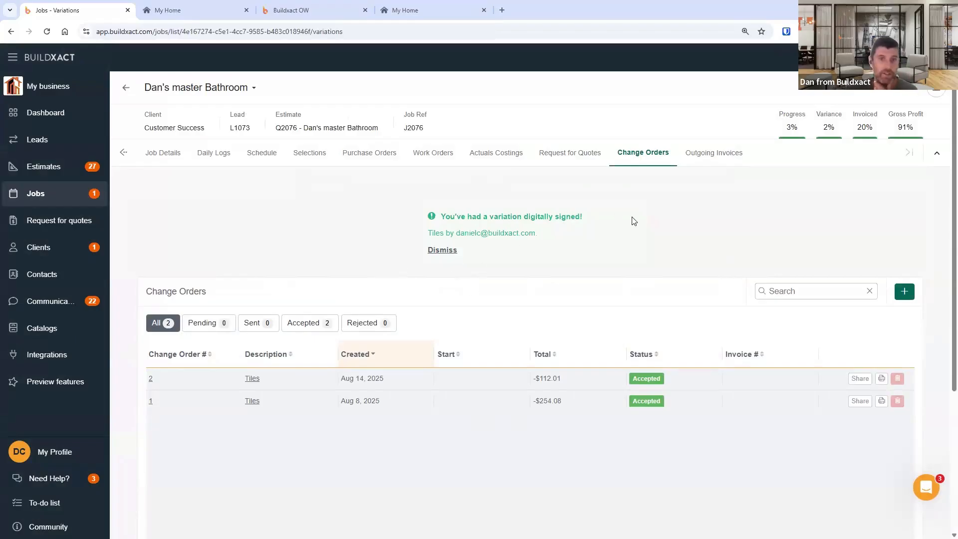
{"action": "left_click", "coordinate": [442, 251]}
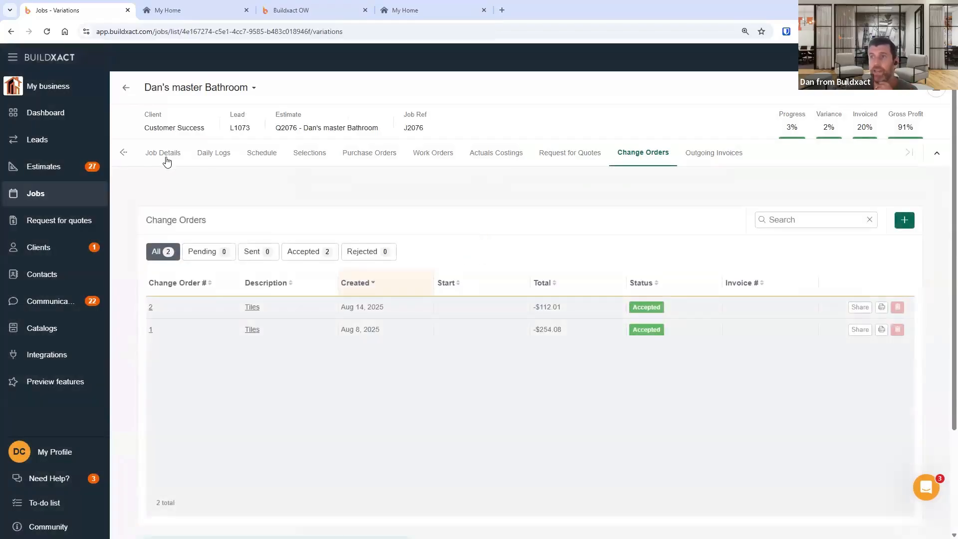
- Open Job Details and review the change order's digital signature record
{"action": "left_click", "coordinate": [167, 160]}
{"action": "scroll", "coordinate": [392, 417], "scroll_direction": "down", "scroll_amount": 8}
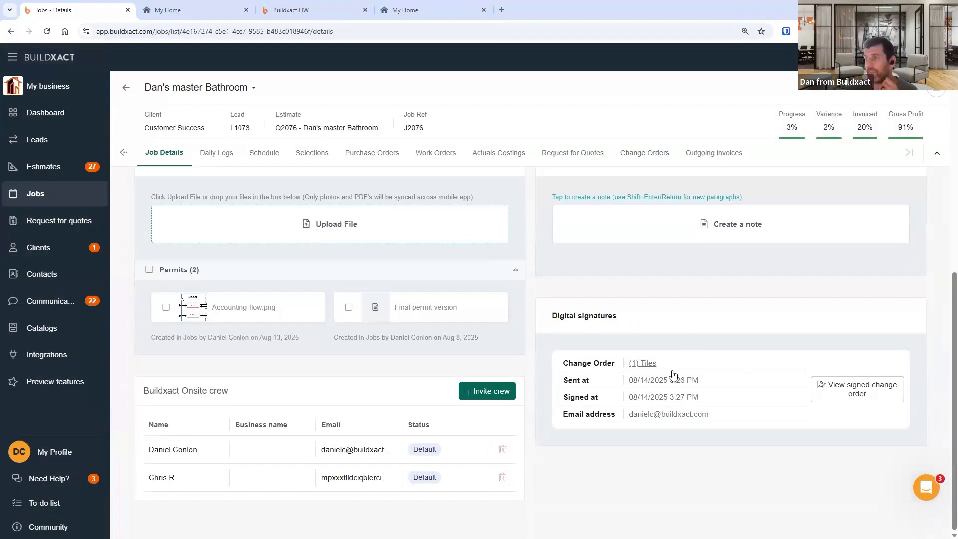
{"action": "left_click", "coordinate": [644, 364]}
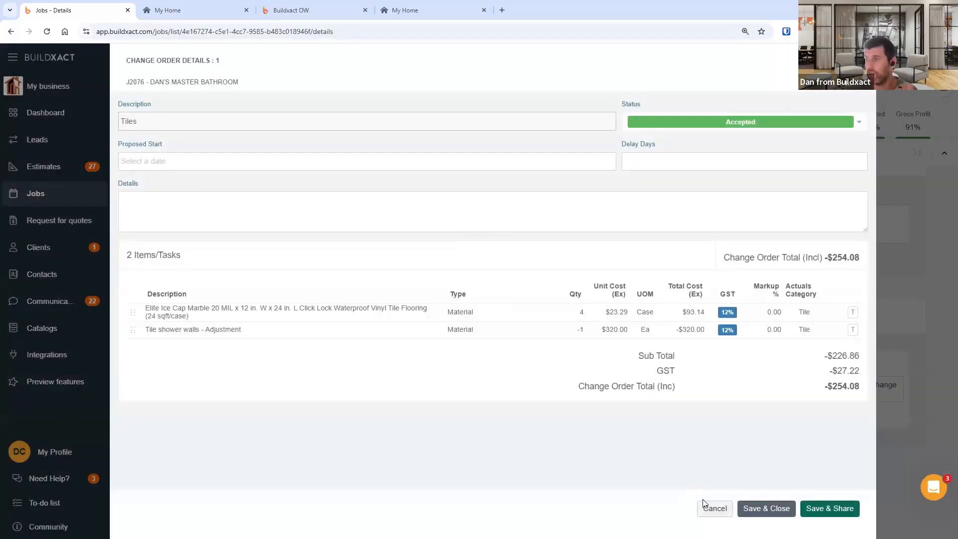
{"action": "left_click", "coordinate": [715, 508]}
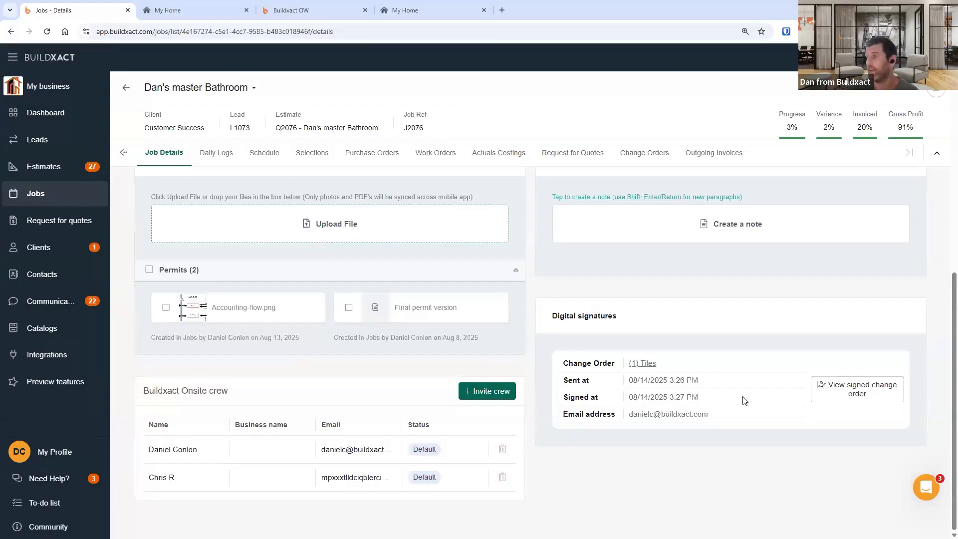
{"action": "left_click_drag", "start_coordinate": [634, 380], "coordinate": [651, 412]}
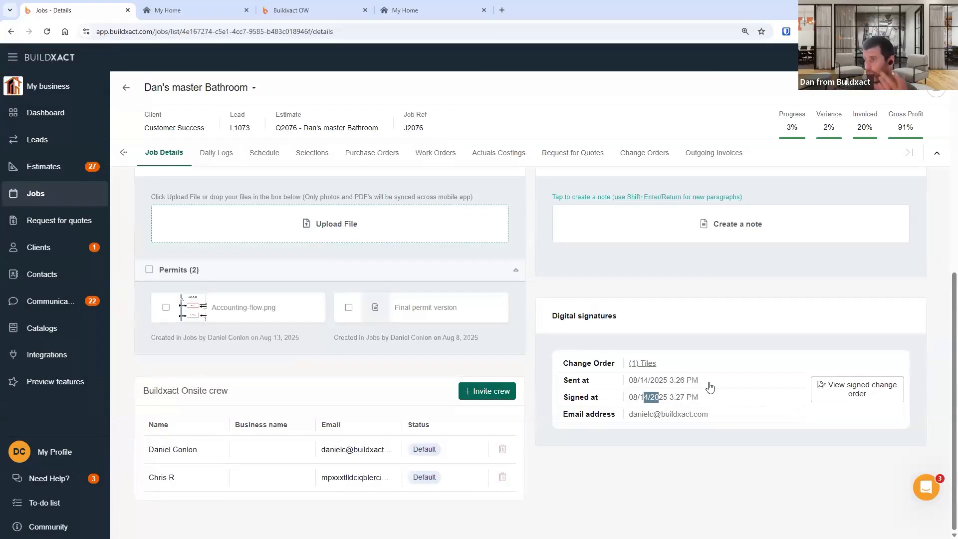
- Open the signed change order and download its PDF to the Buildxact desktop folder
{"action": "left_click", "coordinate": [857, 389]}
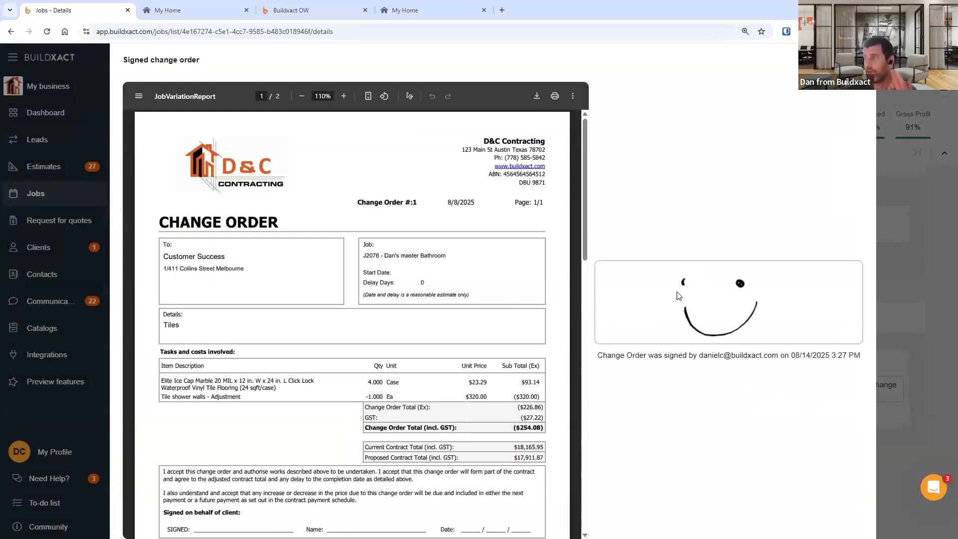
{"action": "left_click", "coordinate": [538, 96]}
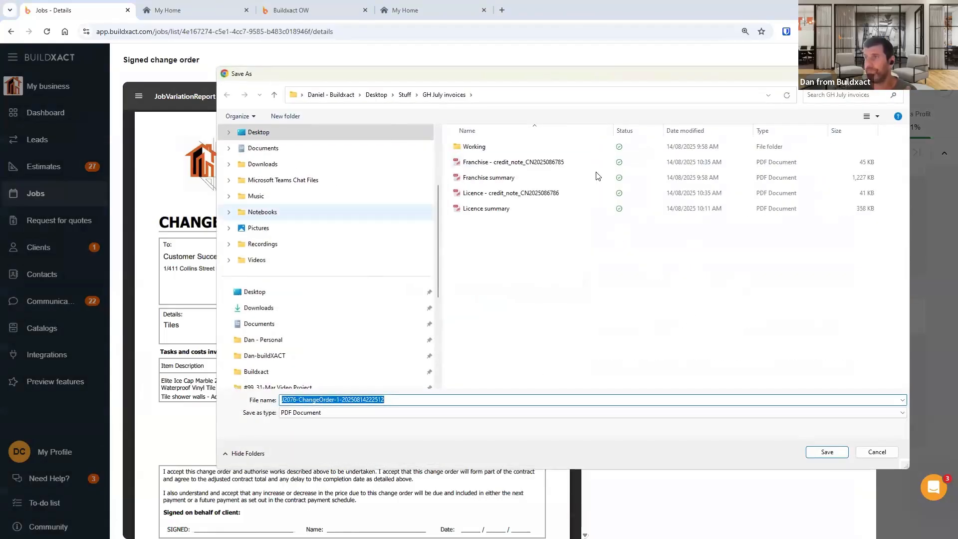
{"action": "scroll", "coordinate": [289, 359], "scroll_direction": "down", "scroll_amount": 1}
{"action": "left_click", "coordinate": [293, 356]}
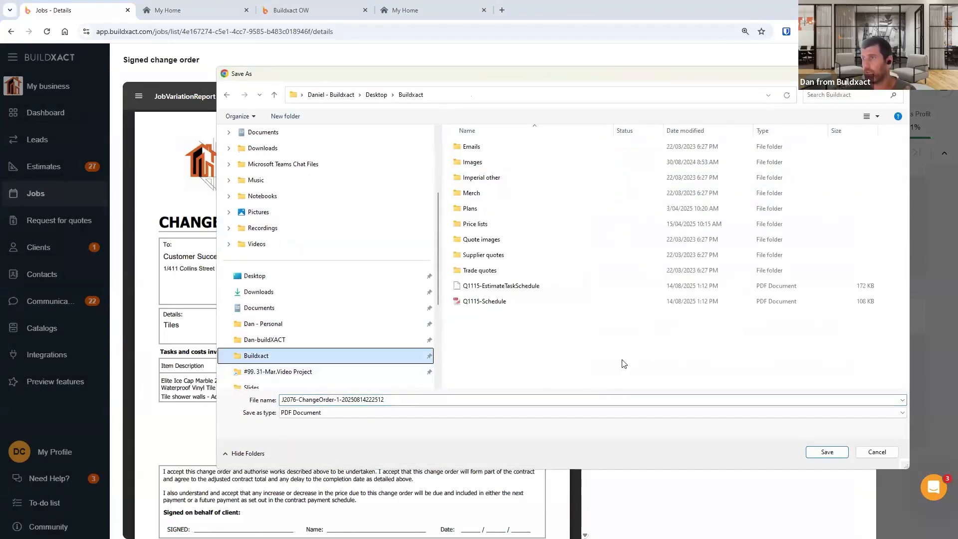
{"action": "left_click", "coordinate": [831, 452]}
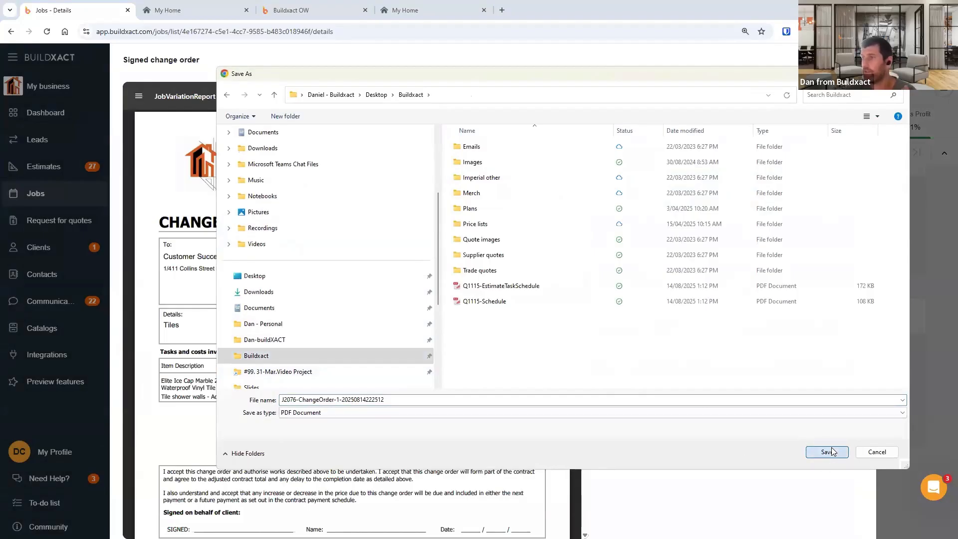
- Open the downloaded PDF and examine its signature page
{"action": "left_click", "coordinate": [772, 61]}
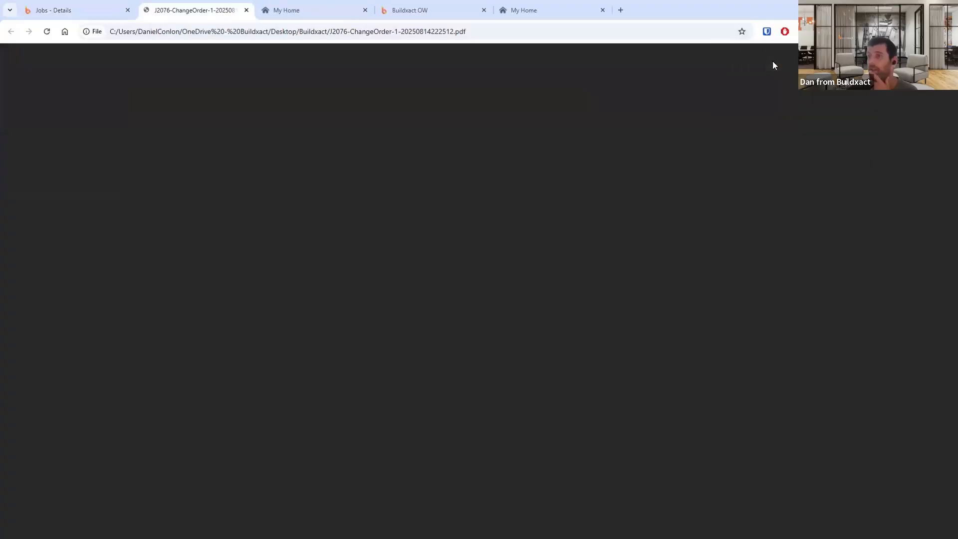
{"action": "scroll", "coordinate": [579, 259], "scroll_direction": "down", "scroll_amount": 12}
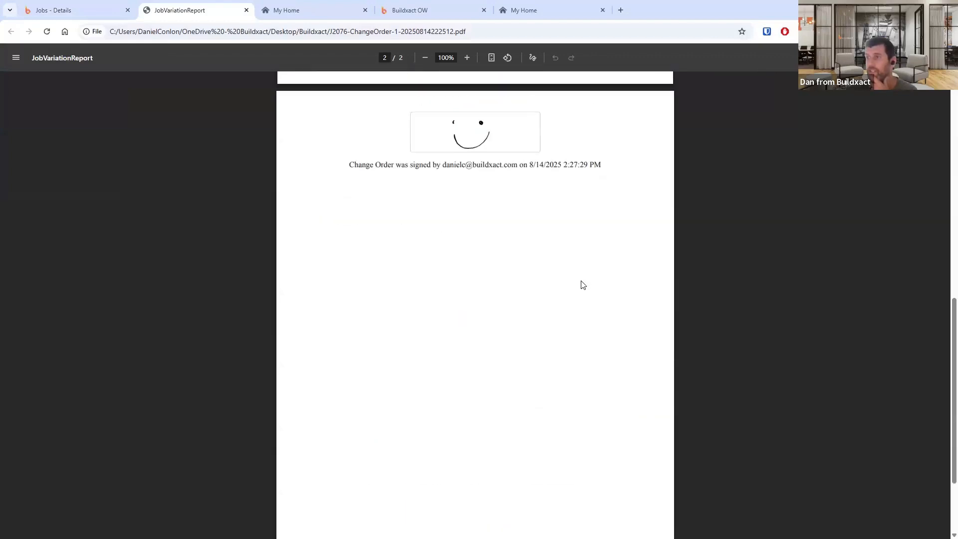
{"action": "scroll", "coordinate": [366, 352], "scroll_direction": "up", "scroll_amount": 4}
{"action": "left_click_drag", "start_coordinate": [349, 368], "coordinate": [636, 372]}
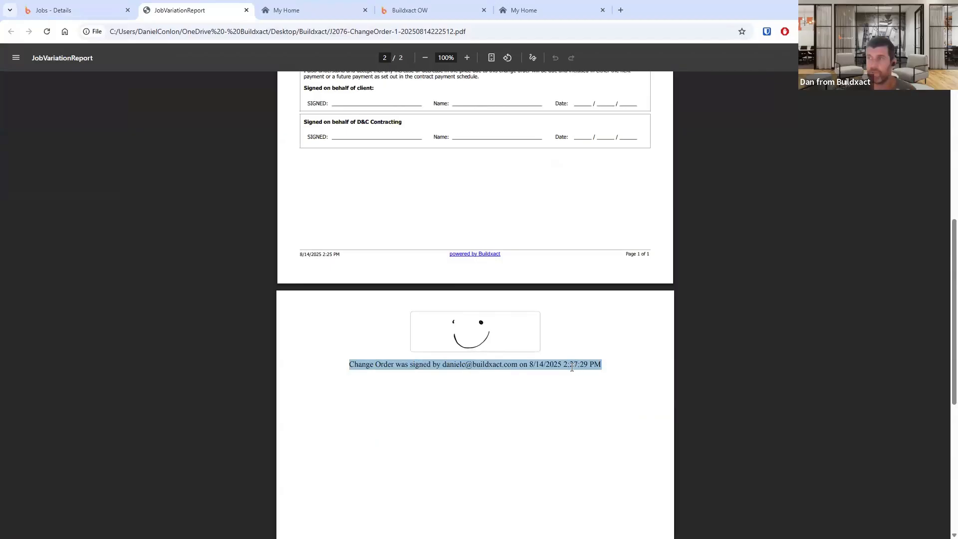
- Scroll through the downloaded change order PDF once more and close its tab
{"action": "scroll", "coordinate": [572, 367], "scroll_direction": "up", "scroll_amount": 7}
{"action": "scroll", "coordinate": [539, 419], "scroll_direction": "down", "scroll_amount": 5}
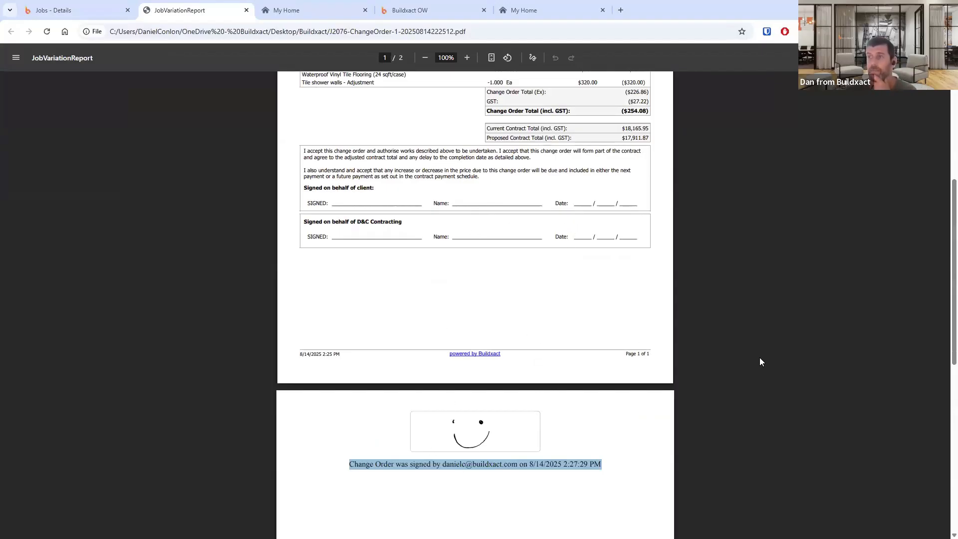
{"action": "scroll", "coordinate": [791, 351], "scroll_direction": "up", "scroll_amount": 3}
{"action": "scroll", "coordinate": [790, 352], "scroll_direction": "up", "scroll_amount": 2}
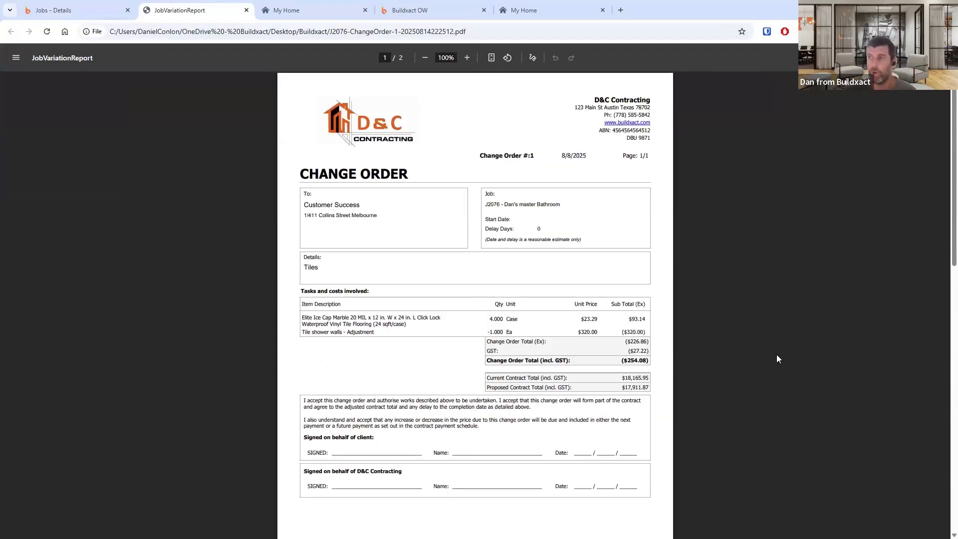
{"action": "left_click", "coordinate": [246, 11]}
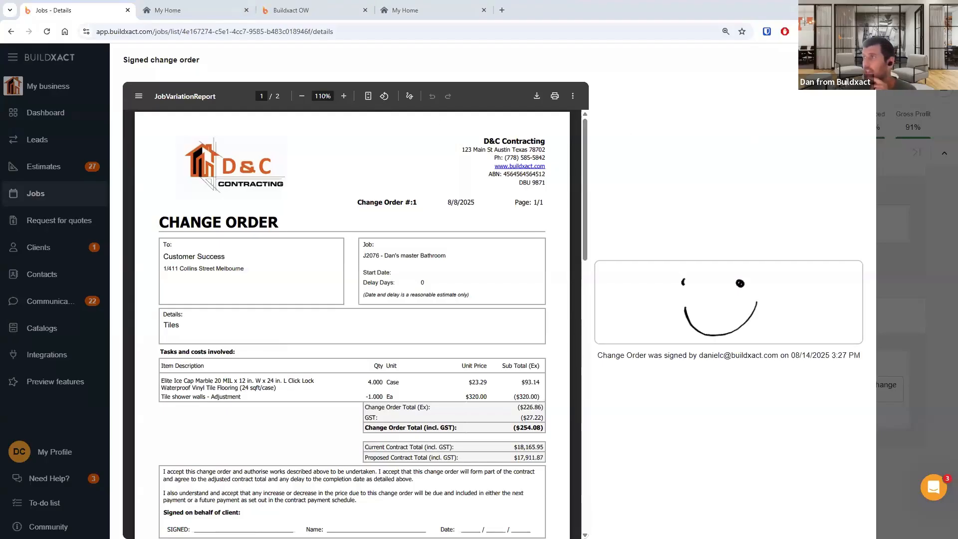
- Close the signed change order view, open the job's Change Orders and view change order 2 as a PDF report
{"action": "left_click", "coordinate": [862, 60]}
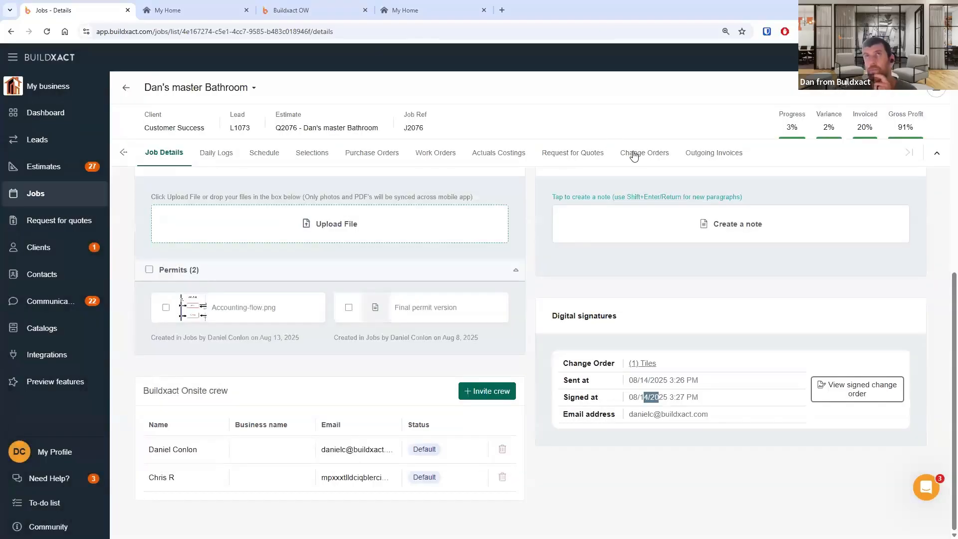
{"action": "left_click", "coordinate": [634, 154]}
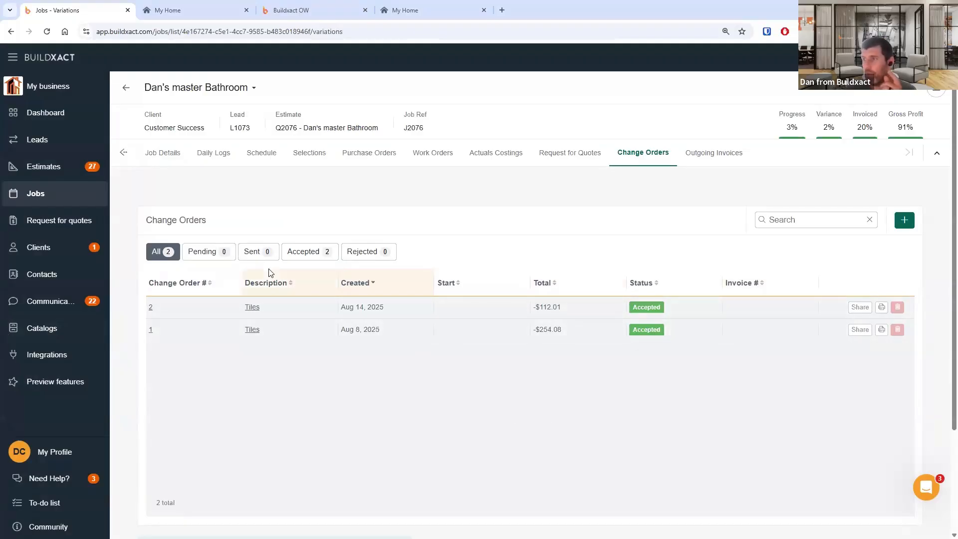
{"action": "left_click", "coordinate": [881, 307]}
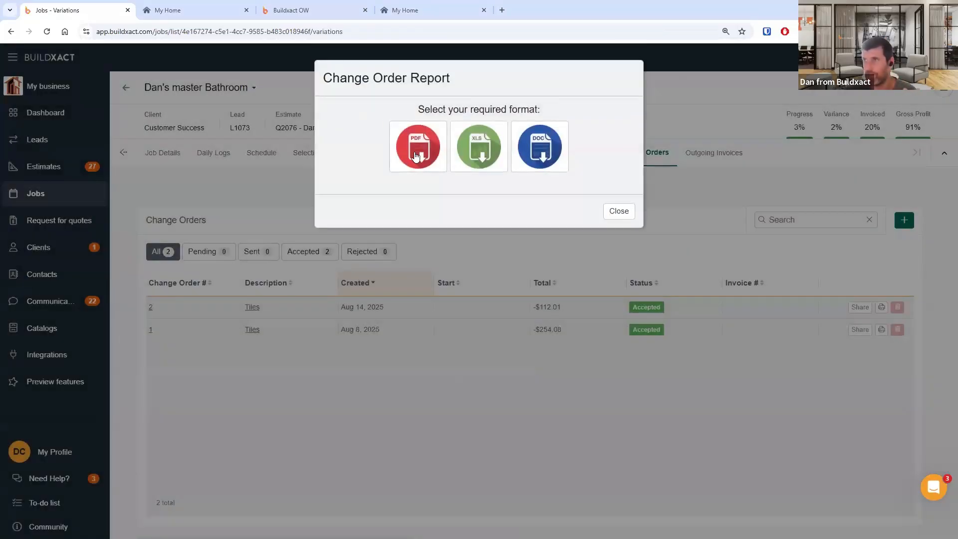
{"action": "left_click", "coordinate": [417, 158]}
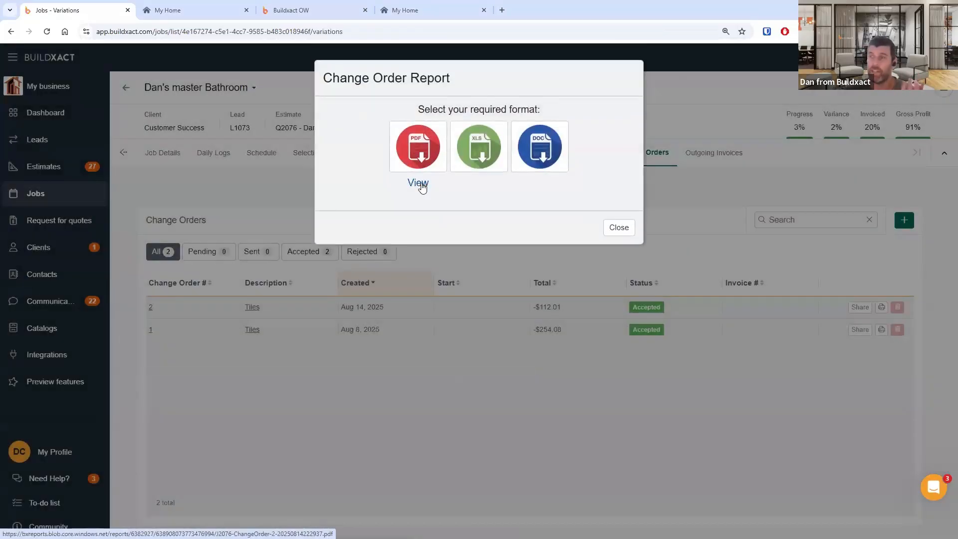
{"action": "left_click", "coordinate": [419, 183]}
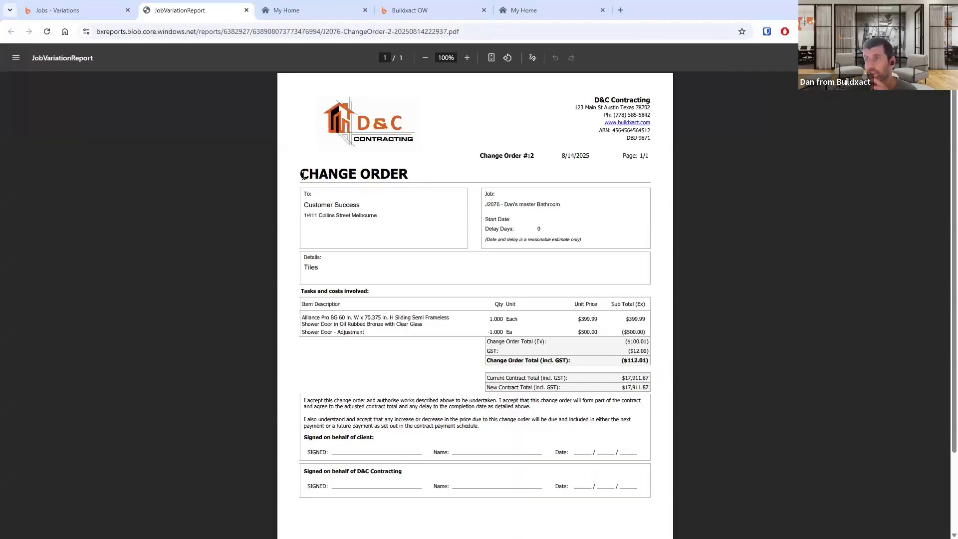
- Examine the change order 2 PDF report's header, details, line items and totals
{"action": "left_click_drag", "start_coordinate": [301, 174], "coordinate": [412, 177]}
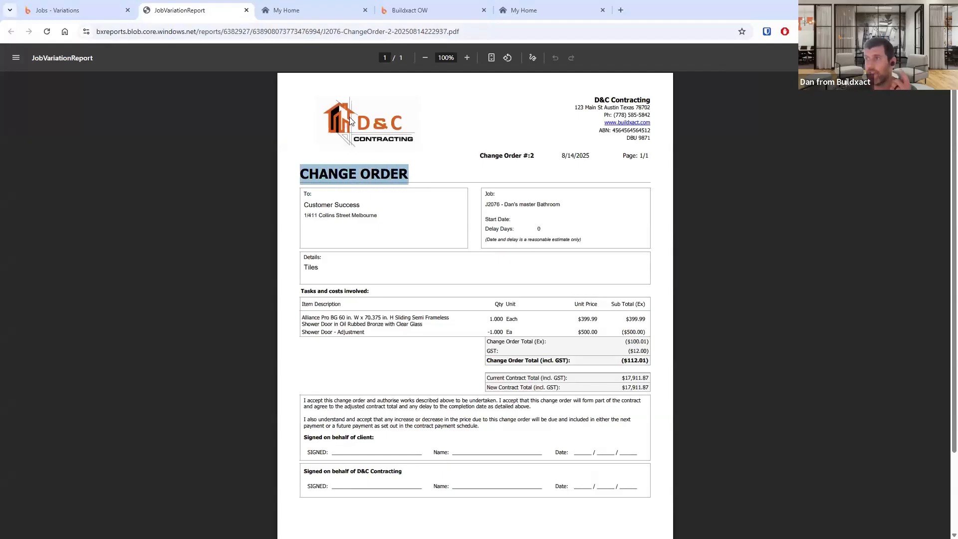
{"action": "left_click_drag", "start_coordinate": [605, 102], "coordinate": [647, 156]}
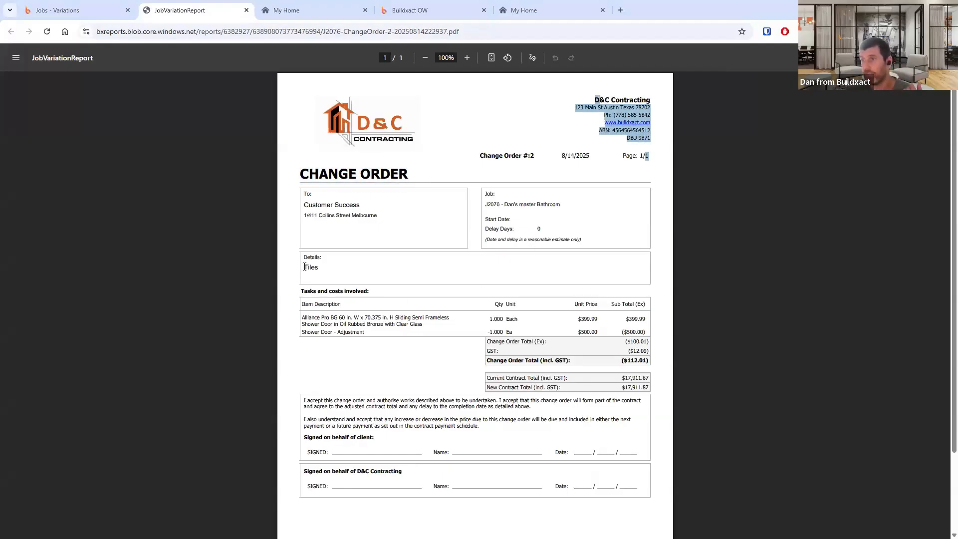
{"action": "left_click_drag", "start_coordinate": [304, 267], "coordinate": [319, 268]}
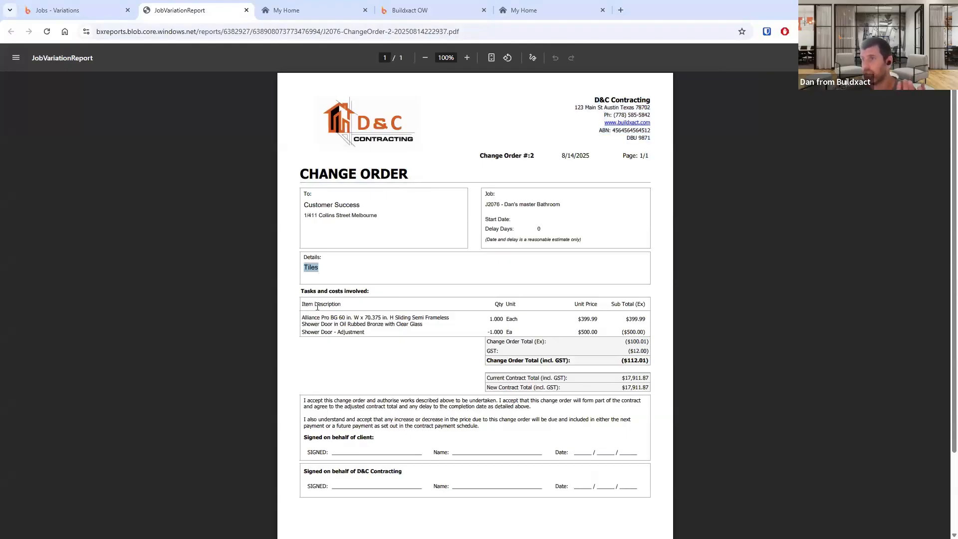
{"action": "scroll", "coordinate": [346, 322], "scroll_direction": "down", "scroll_amount": 2}
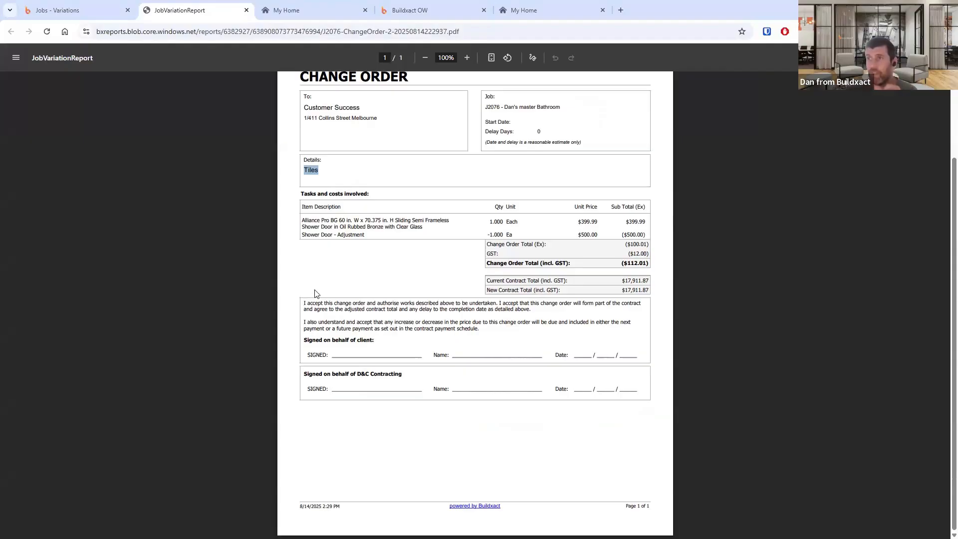
- Close the report format dialog and open change order 2's details in the job
{"action": "left_click", "coordinate": [40, 10]}
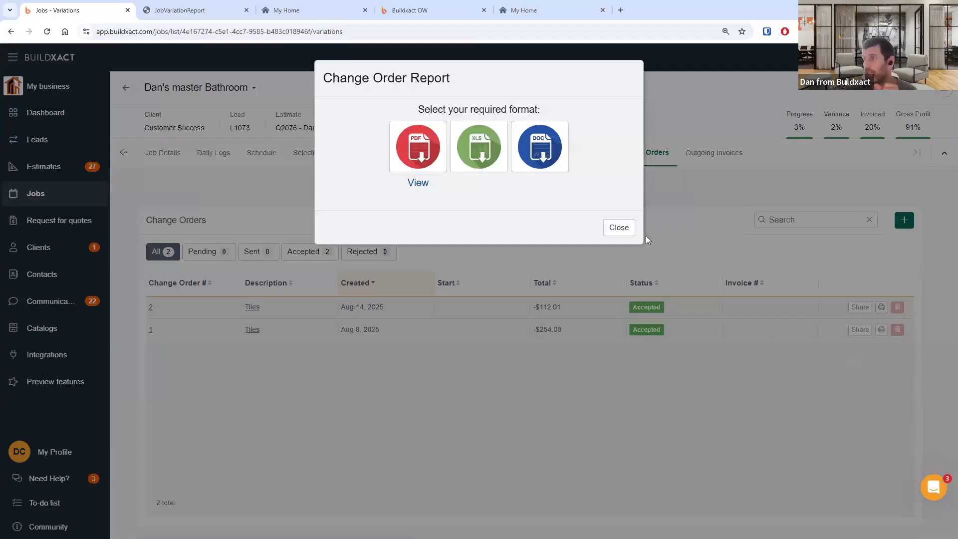
{"action": "left_click", "coordinate": [833, 328]}
{"action": "left_click", "coordinate": [253, 308]}
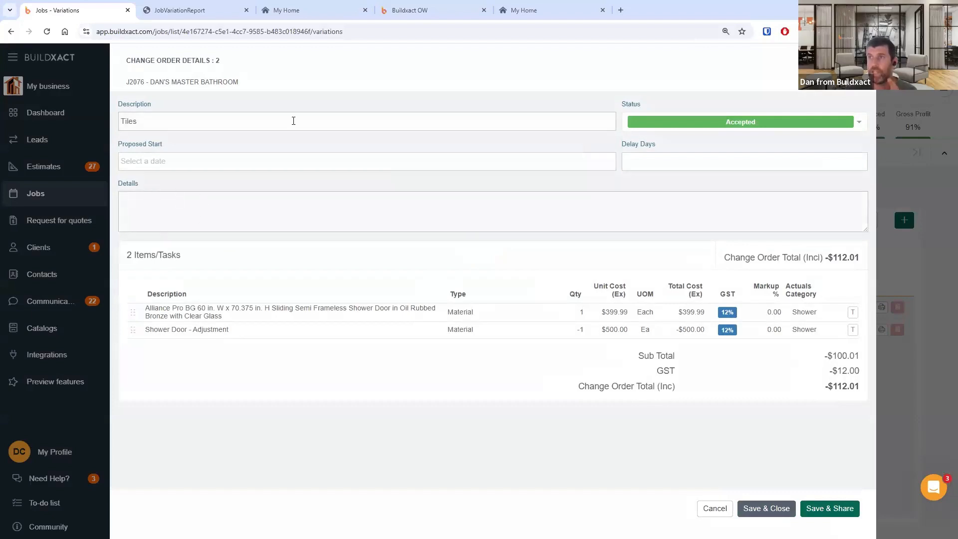
- Compare the PDF report's acceptance text and details with the change order's fields in the job
{"action": "left_click", "coordinate": [210, 10]}
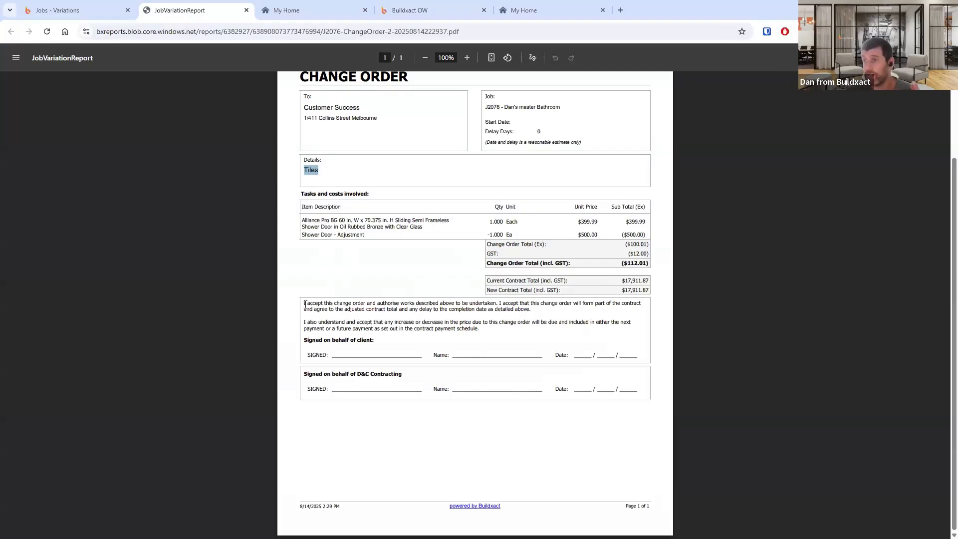
{"action": "left_click_drag", "start_coordinate": [304, 303], "coordinate": [520, 353]}
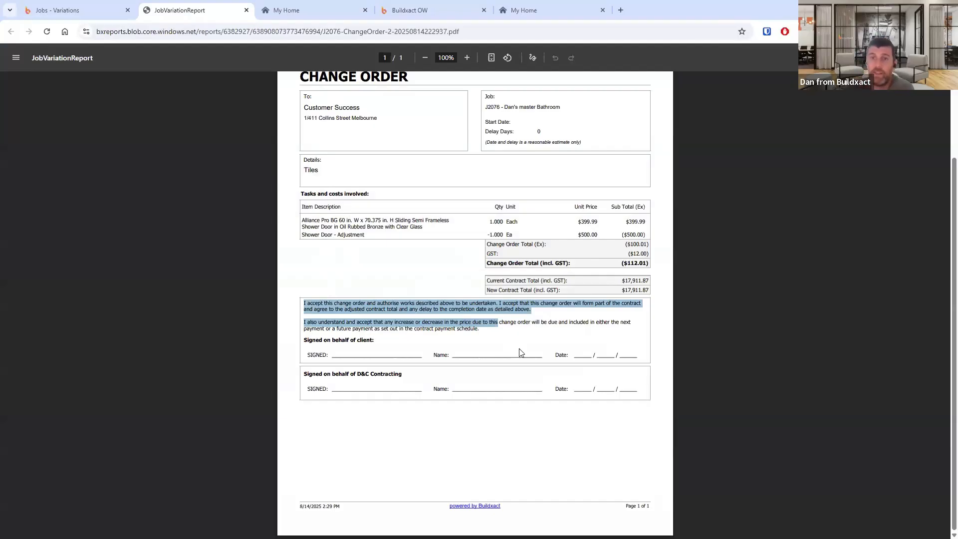
{"action": "double_click", "coordinate": [311, 170]}
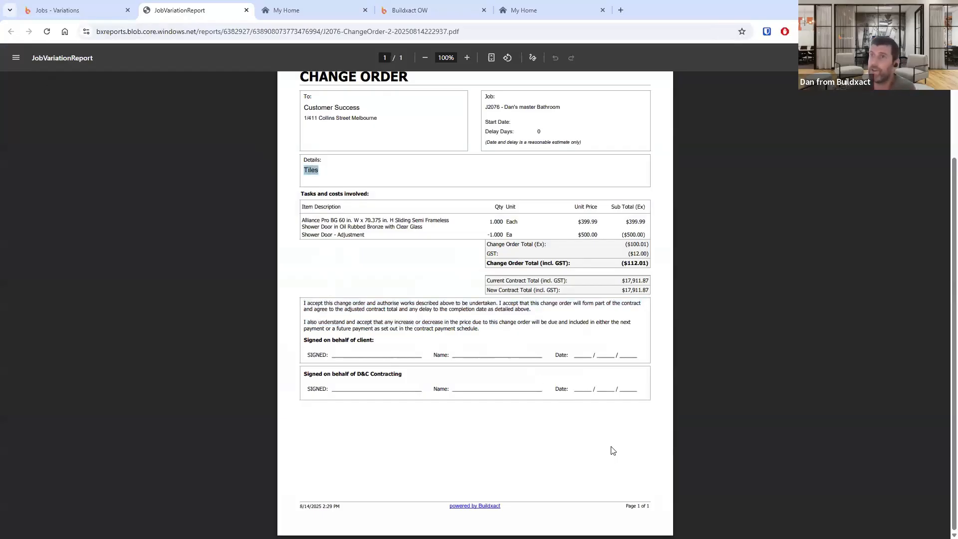
{"action": "left_click", "coordinate": [95, 10]}
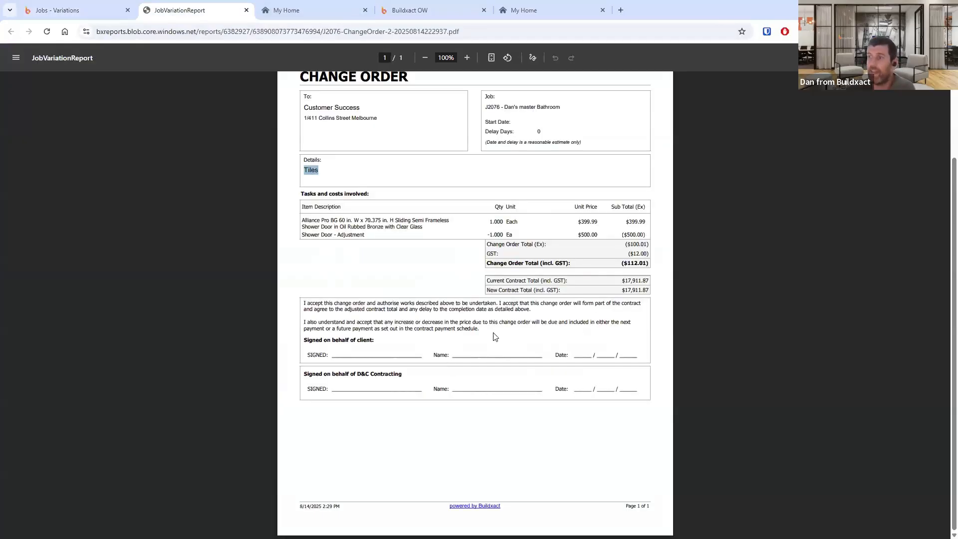
{"action": "left_click", "coordinate": [180, 10]}
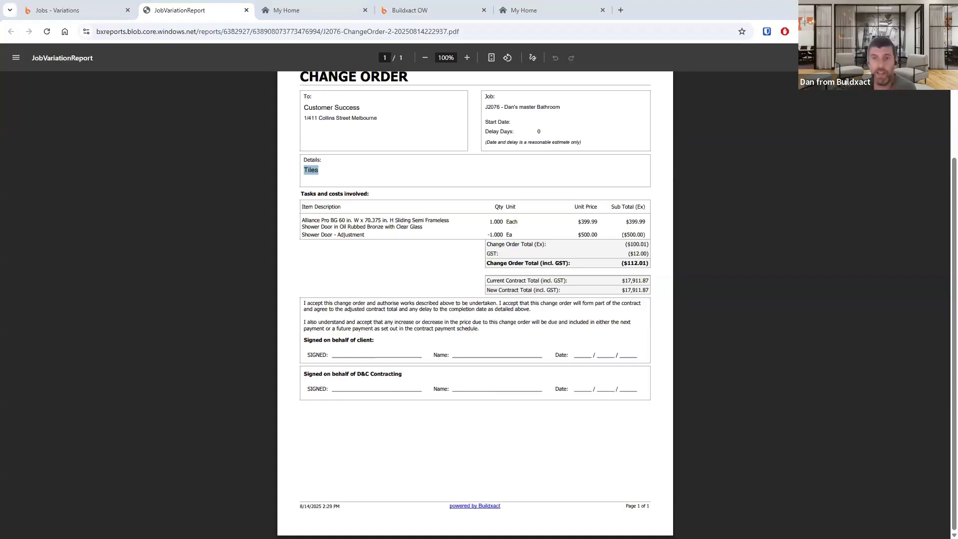
{"action": "key", "text": "alt+Tab"}
{"action": "left_click", "coordinate": [190, 400]}
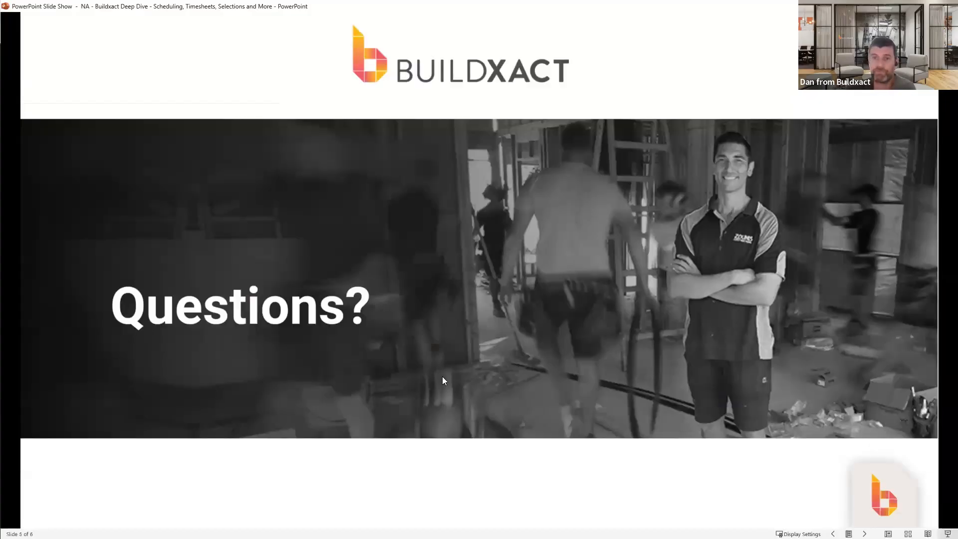
{"action": "left_click", "coordinate": [443, 378]}
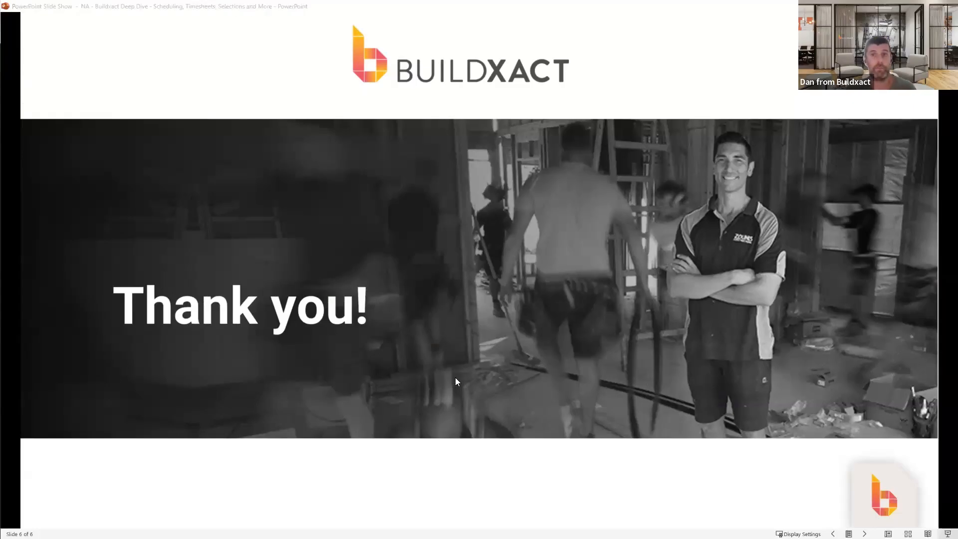
{"action": "key", "text": "alt+Tab"}
{"action": "left_click", "coordinate": [75, 10]}
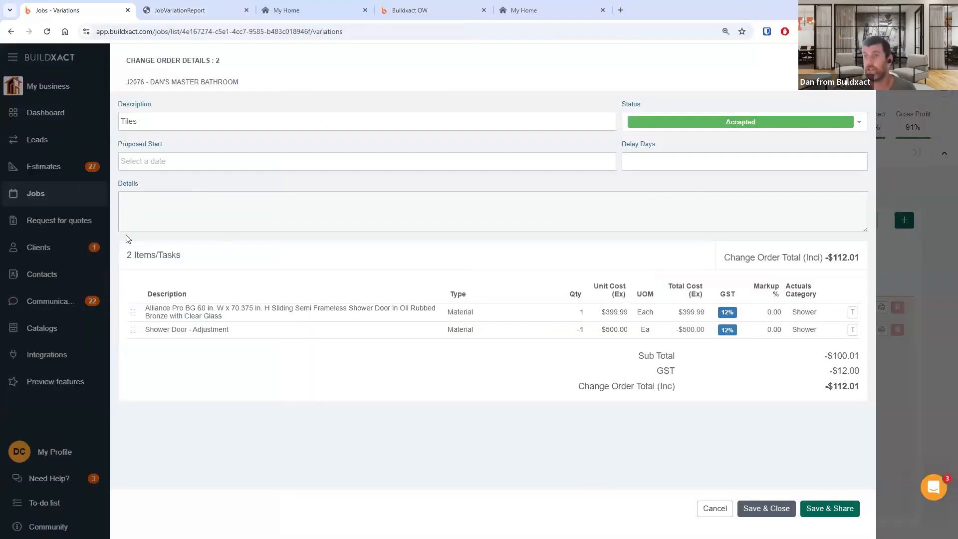
{"action": "left_click_drag", "start_coordinate": [121, 183], "coordinate": [141, 214]}
{"action": "left_click", "coordinate": [140, 214]}
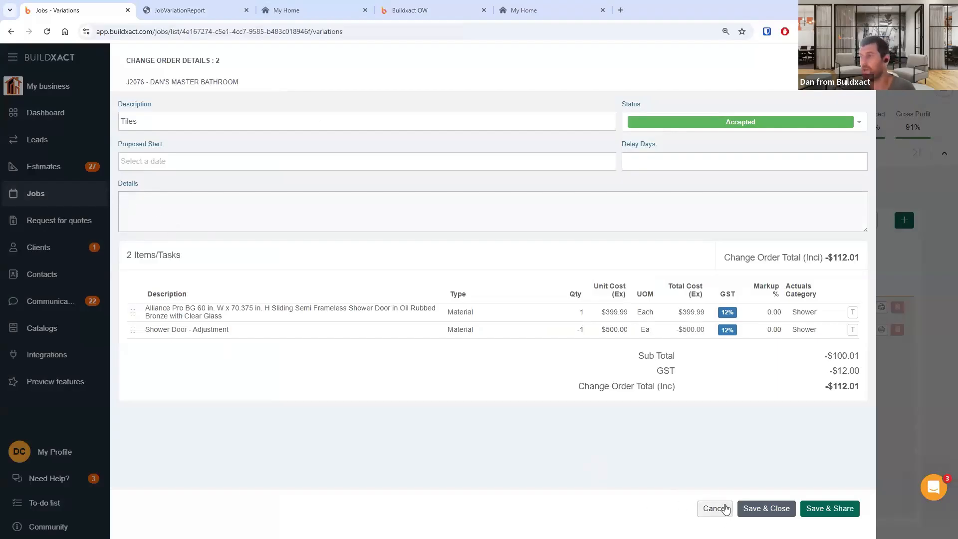
{"action": "key", "text": "alt+Tab"}
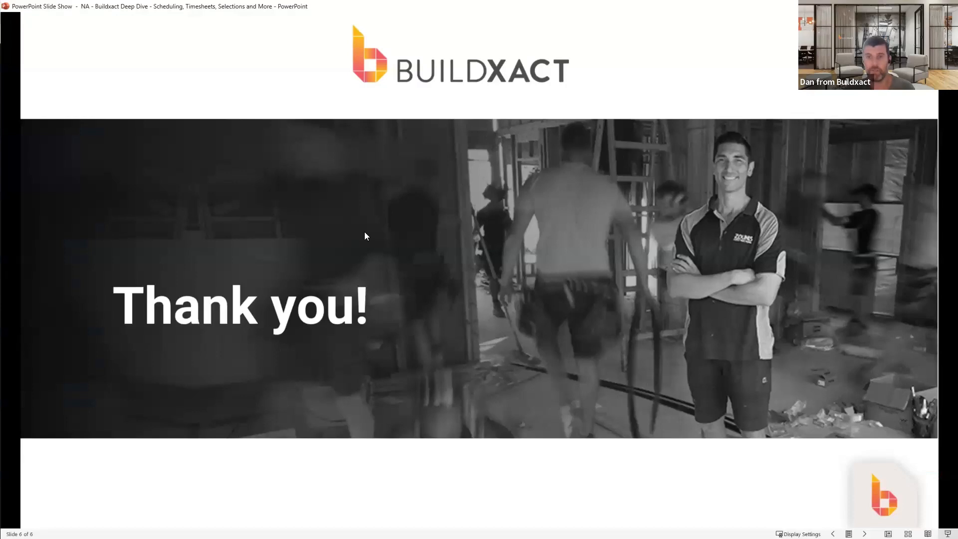